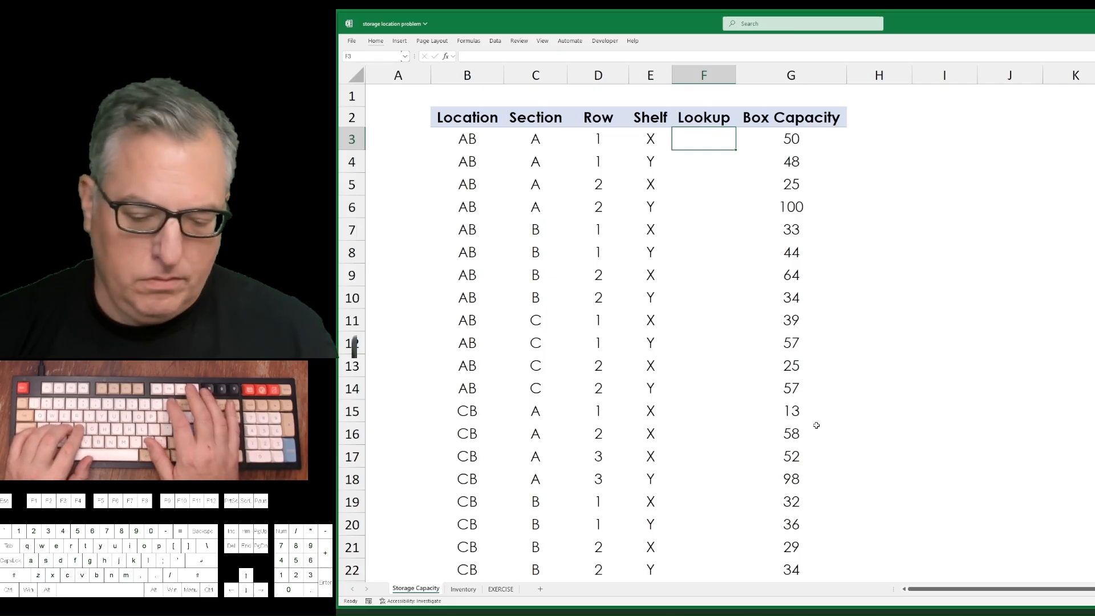
Enter a CONCAT formula in F3 that joins the Location, Section, Row and Shelf values in B3:E3.
type("=con")
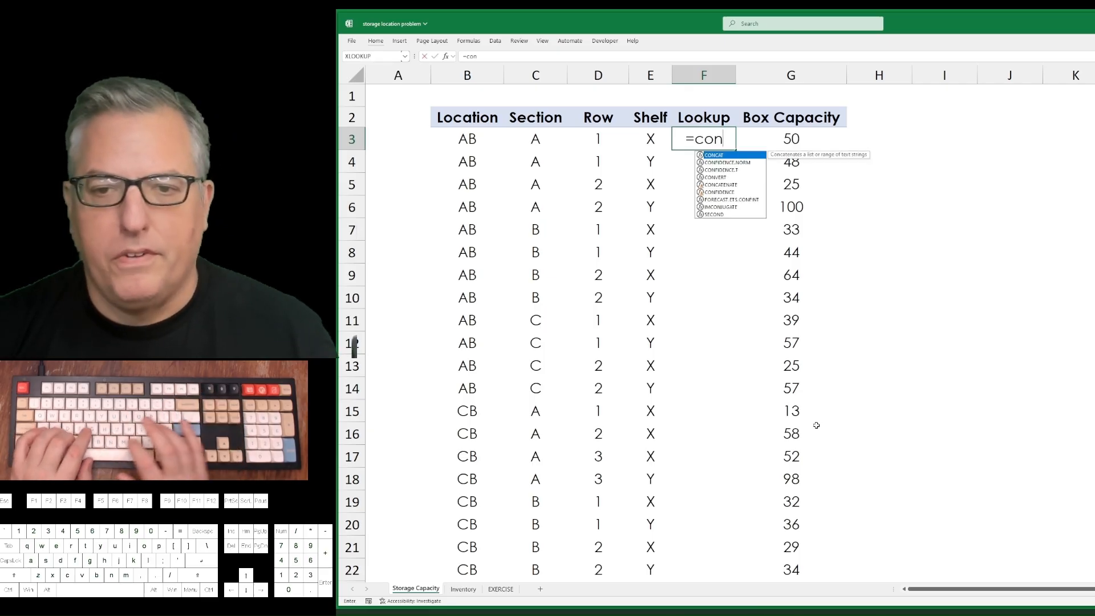
type("cat(")
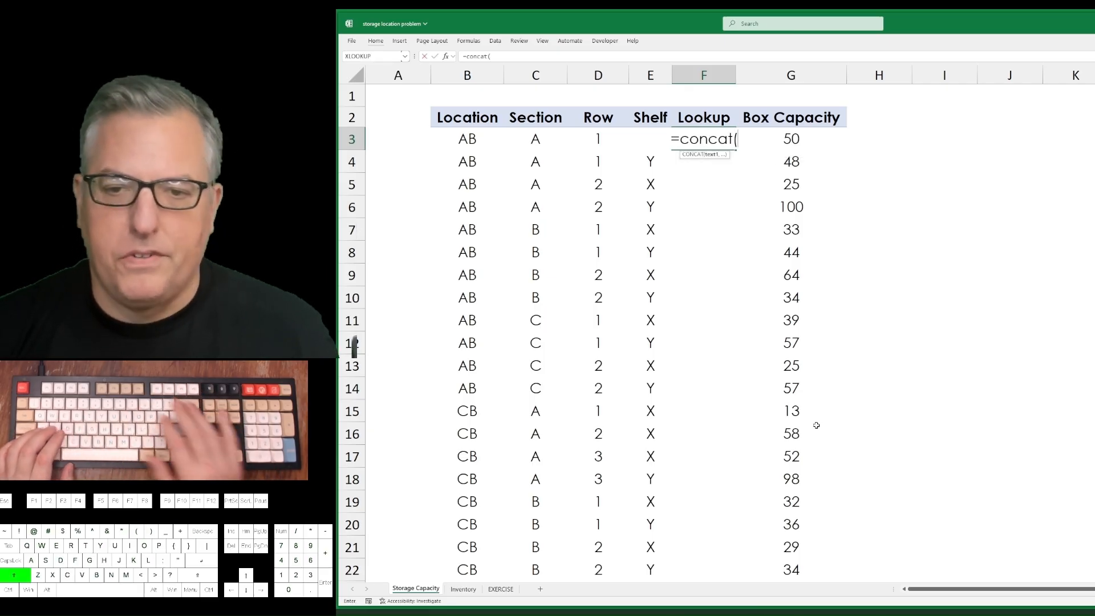
key("Left")
key("shift+Left")
key("shift+Left")
key("shift+Left")
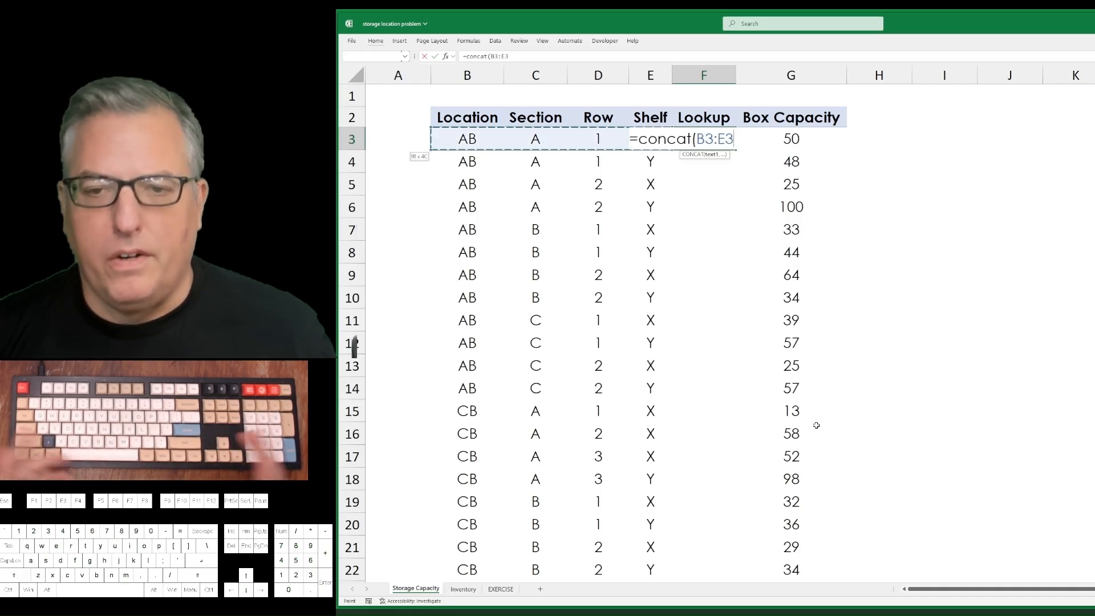
key("Return")
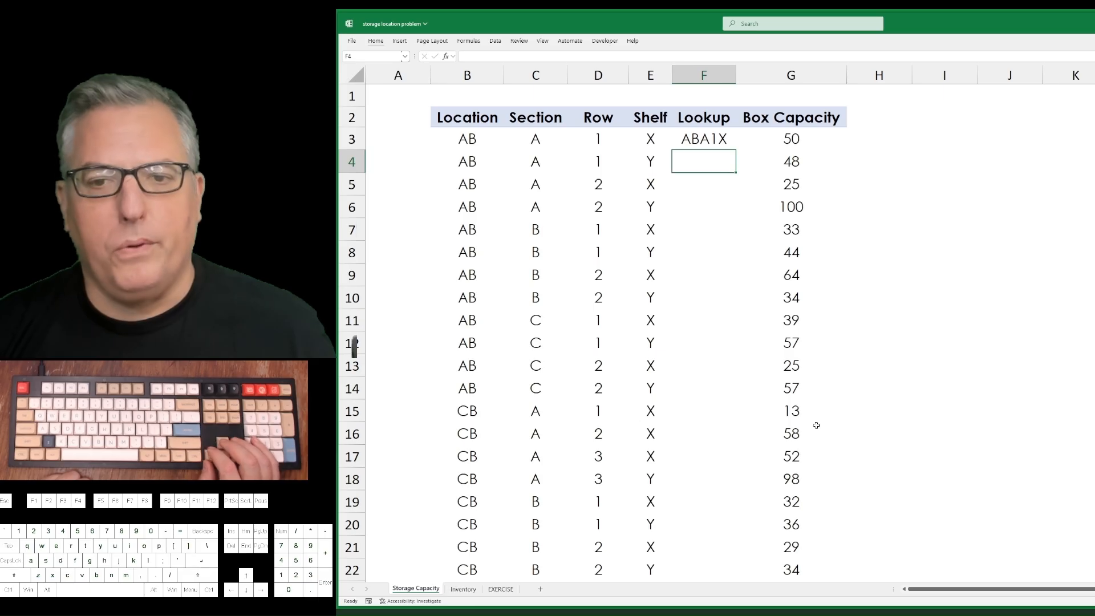
Fill the CONCAT formula down the Lookup column from F3 to F39.
key("Left")
key("ctrl+Down")
key("Right")
key("ctrl+shift+Up")
key("ctrl+d")
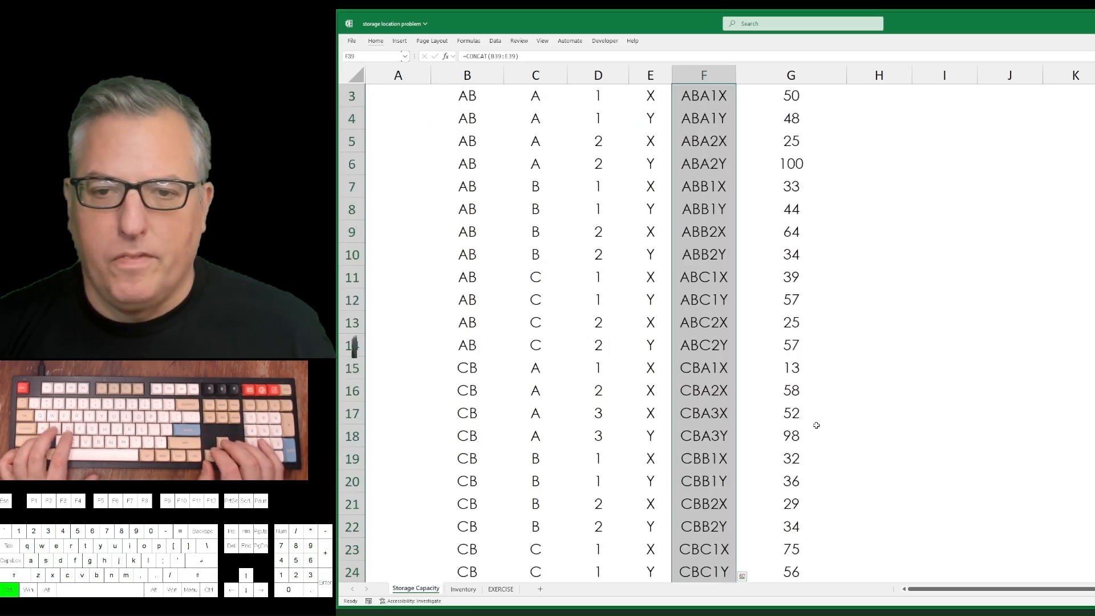
key("ctrl+Up")
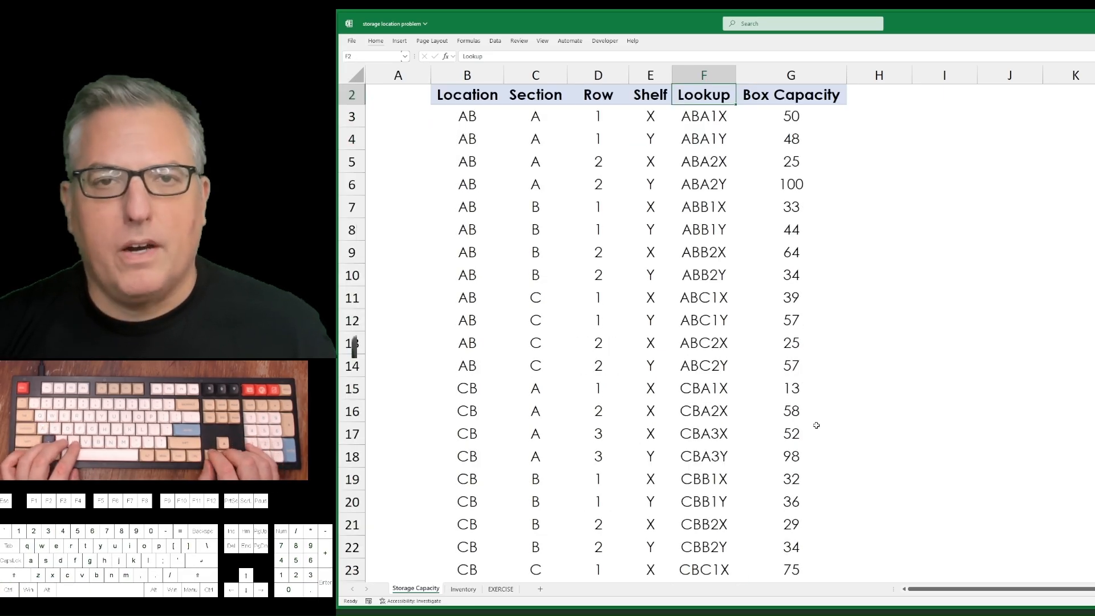
Enter a UNIQUE formula in I2 that lists the distinct codes from the Lookup column F3:F39.
key("Right")
key("Right")
key("Right")
type("=")
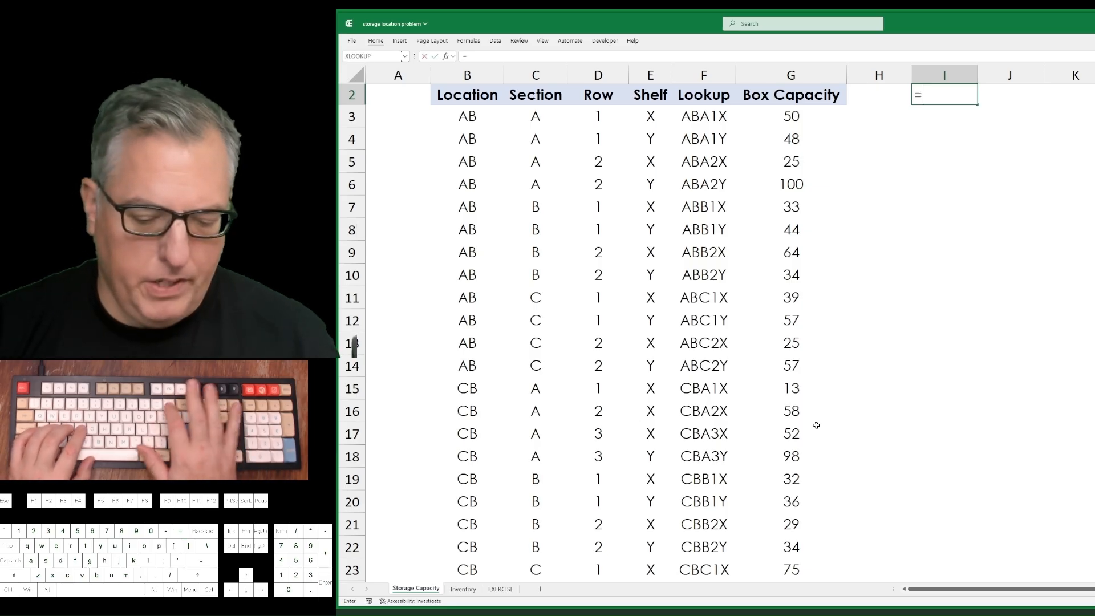
type("uniq")
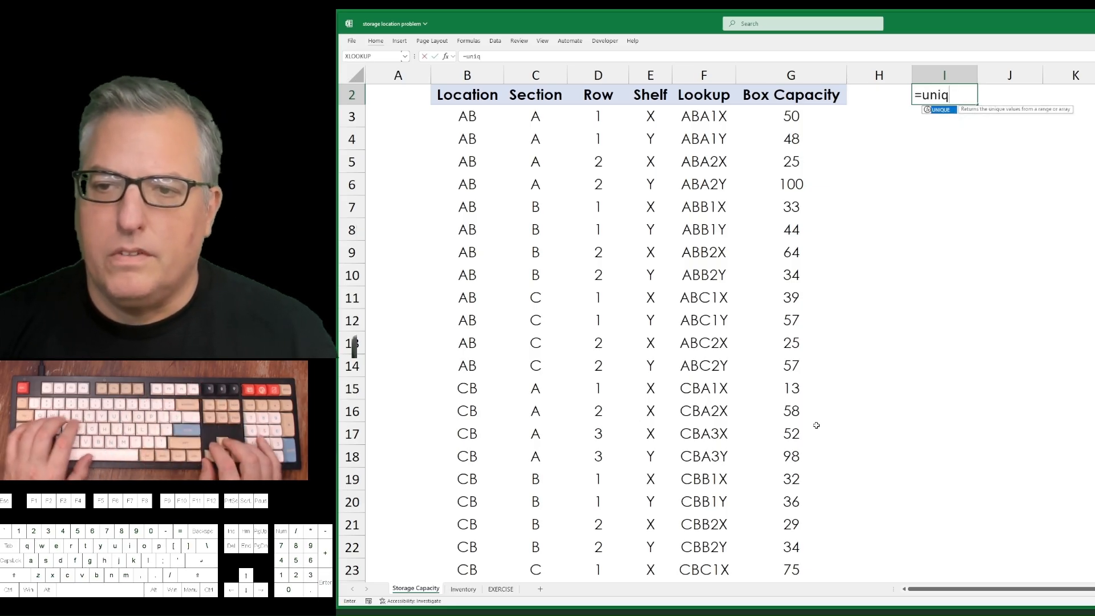
key("Tab")
key("Left")
key("Left")
key("Left")
key("Down")
key("ctrl+shift+Down")
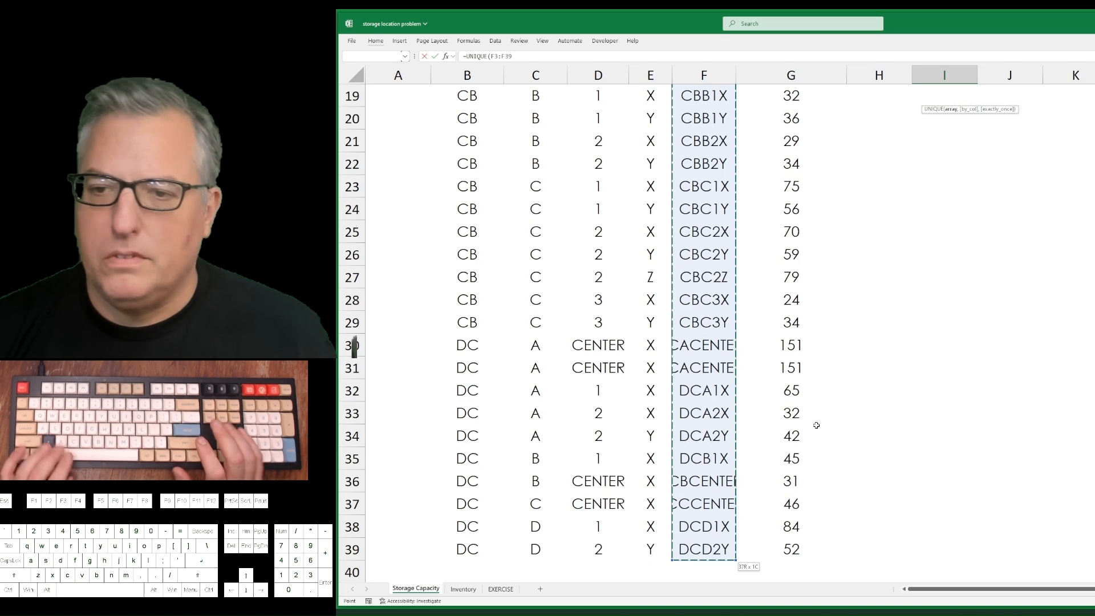
key("Return")
Compare the unique list with the Lookup column, examining the CENTER entries and particularly the data in rows 30 and 31.
key("ctrl+Down")
key("ctrl+shift+Up")
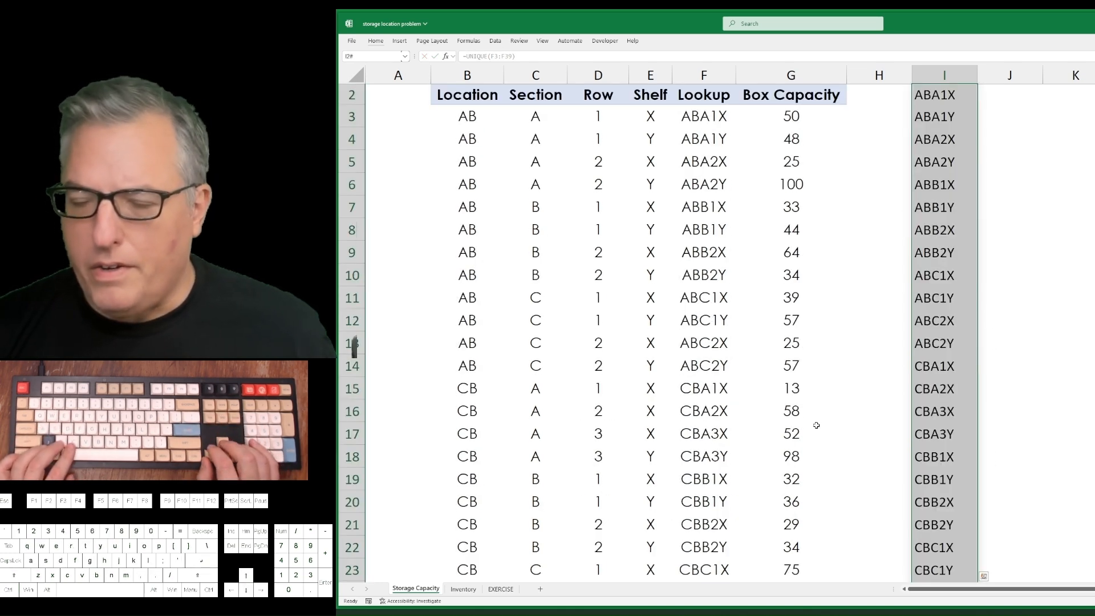
key("Down")
key("Left")
key("Left")
key("Left")
key("ctrl+shift+Down")
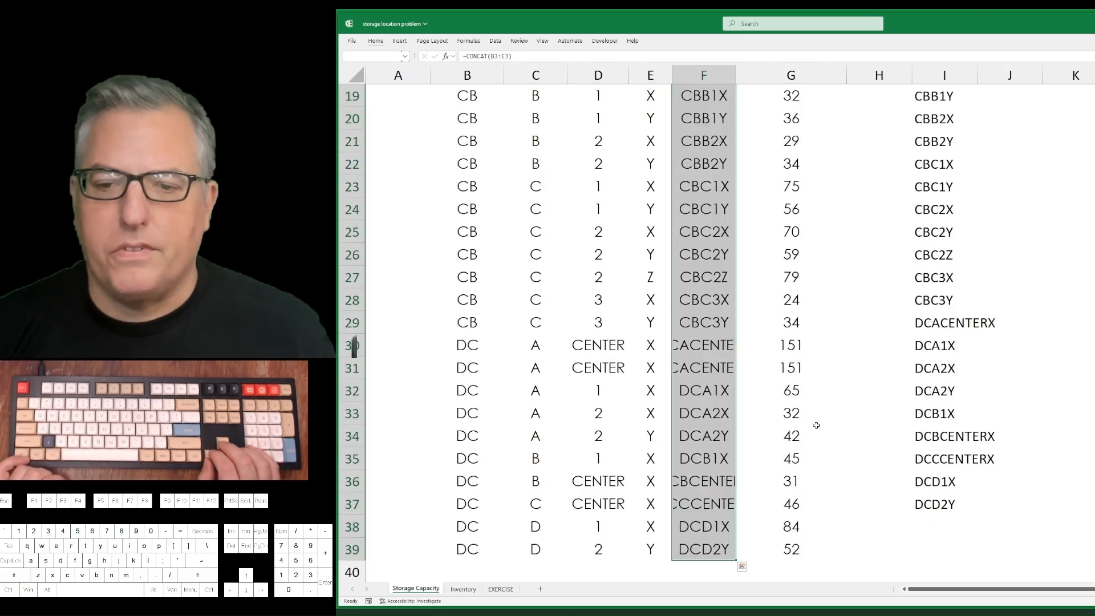
key("ctrl+Up")
key("ctrl+Down")
key("Up")
key("Up")
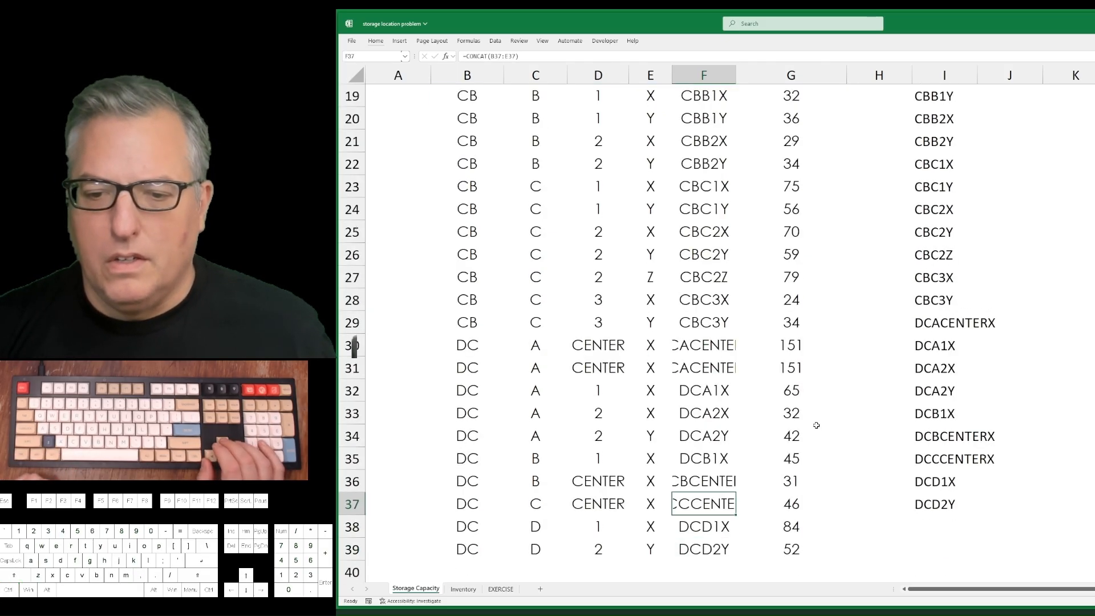
key("Up")
key("shift+Down")
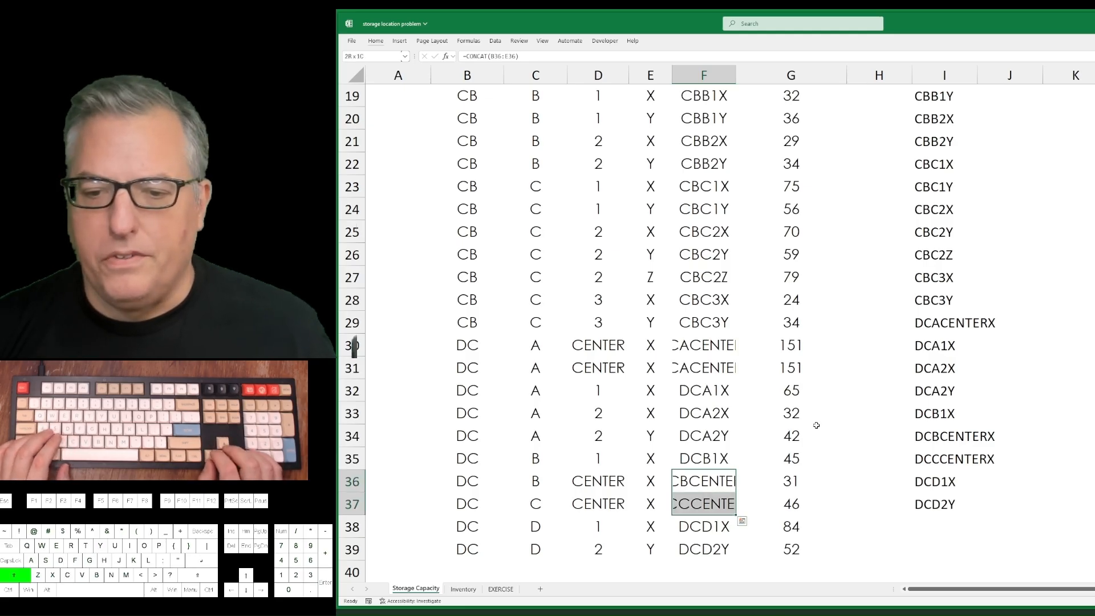
key("Up")
key("Up")
key("Up")
key("Up")
key("Up")
key("Up")
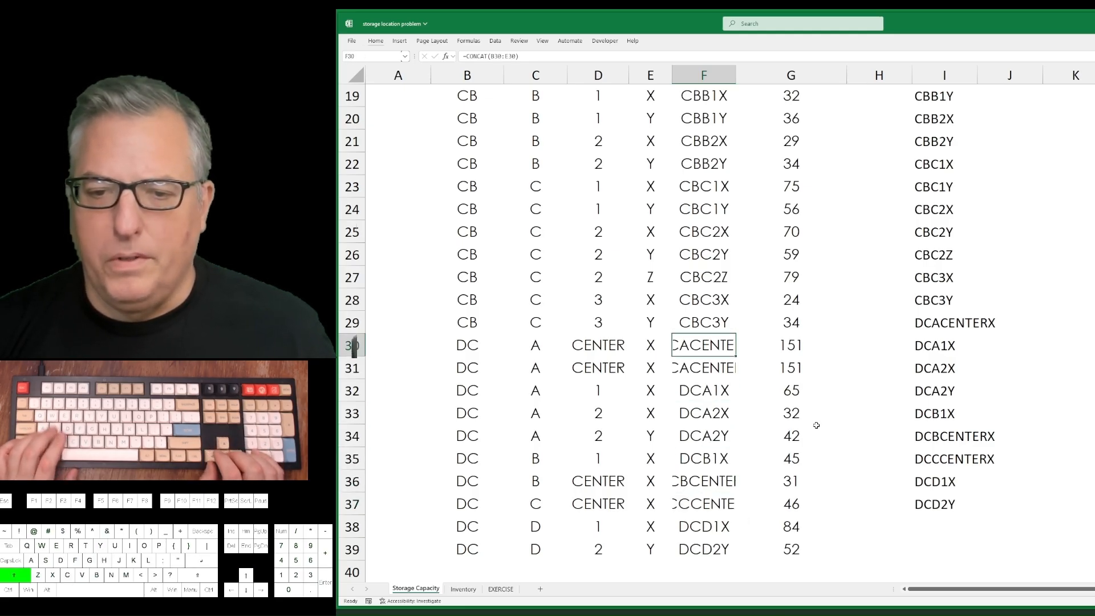
key("shift+Down")
key("ctrl+Left")
key("ctrl+shift+Right")
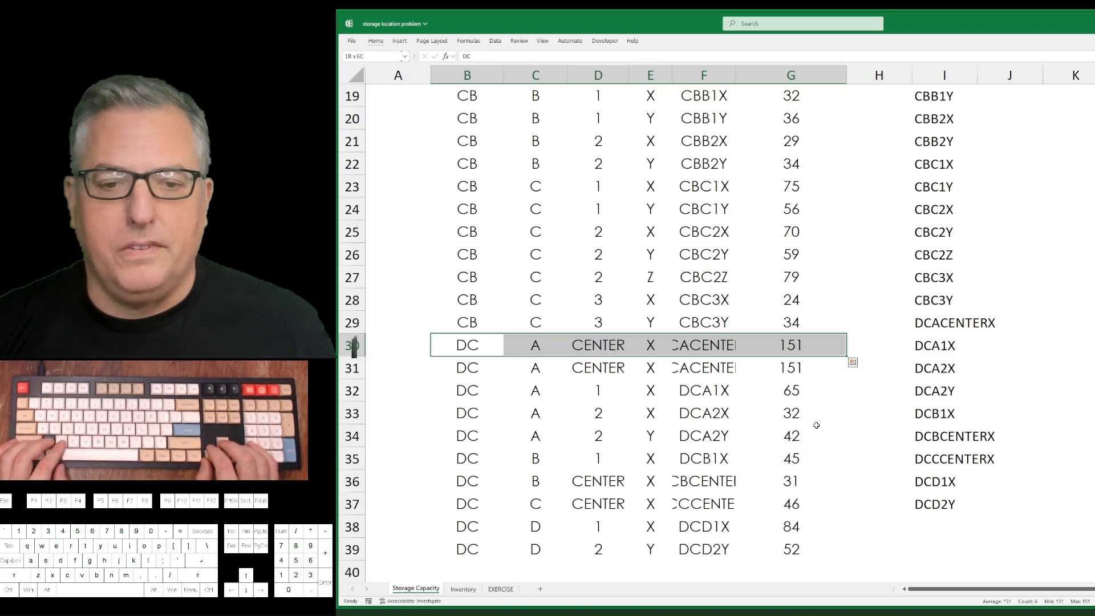
key("Down")
key("Up")
key("ctrl+shift+Right")
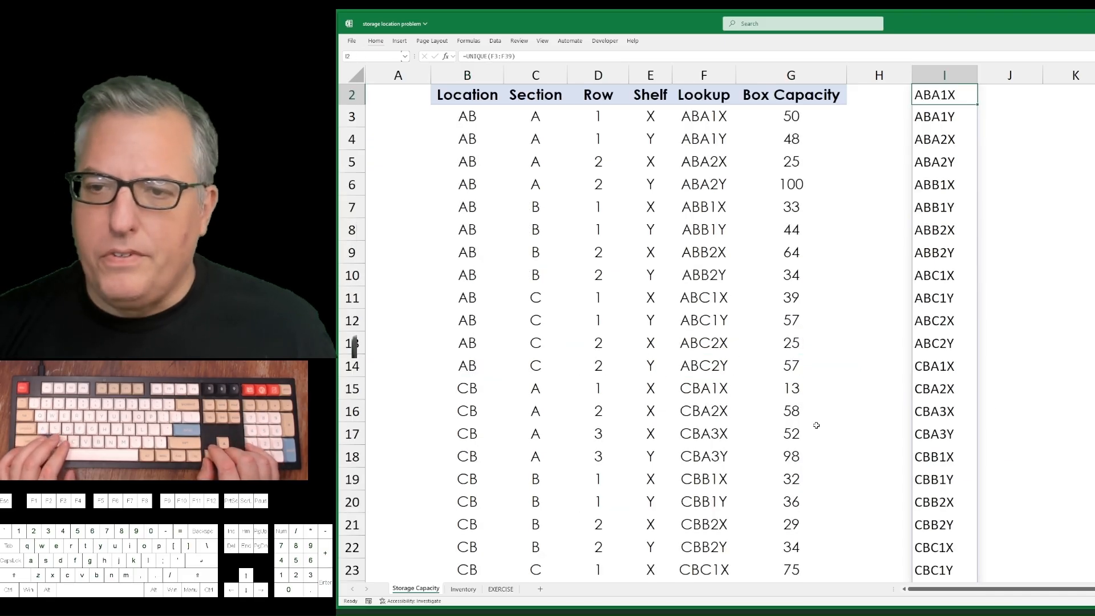
key("Down")
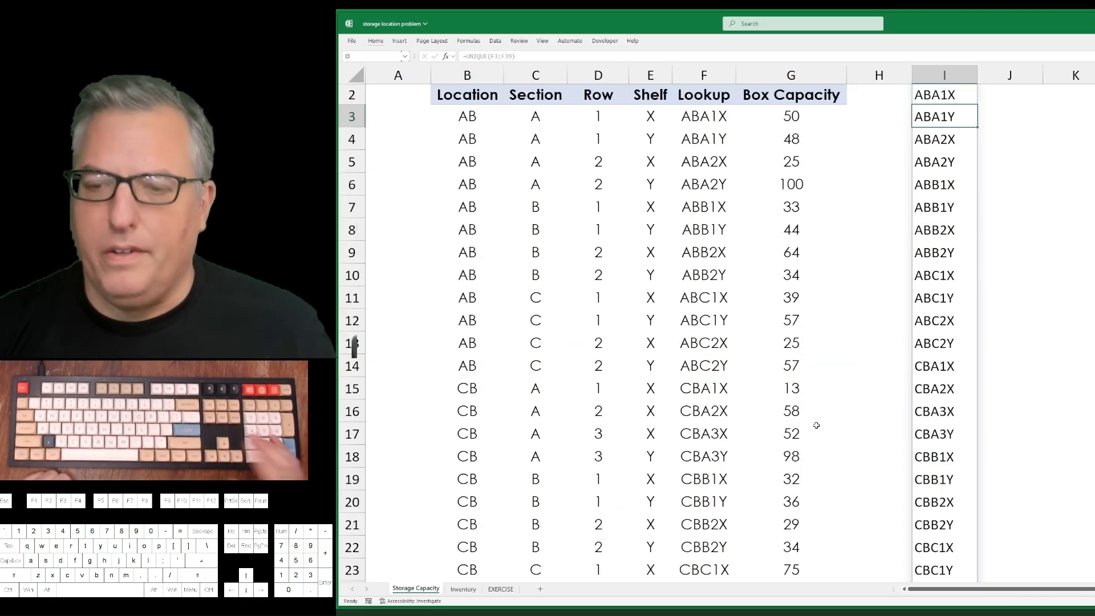
type(".")
key("Return")
key("ctrl+z")
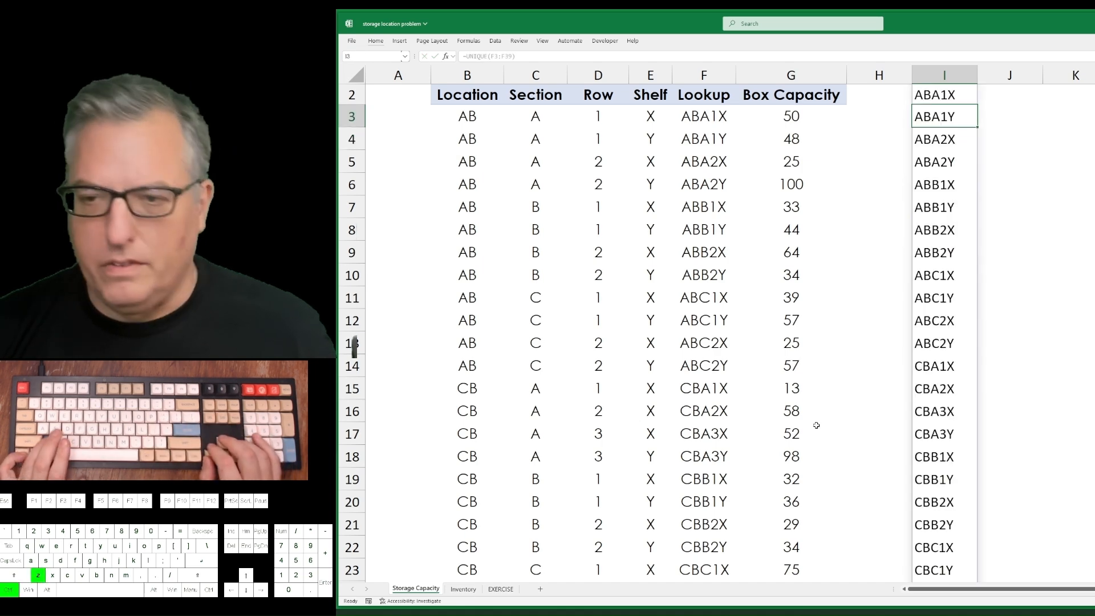
Convert the UNIQUE results in I2:I37 to static values in place.
key("Up")
key("ctrl+shift+Down")
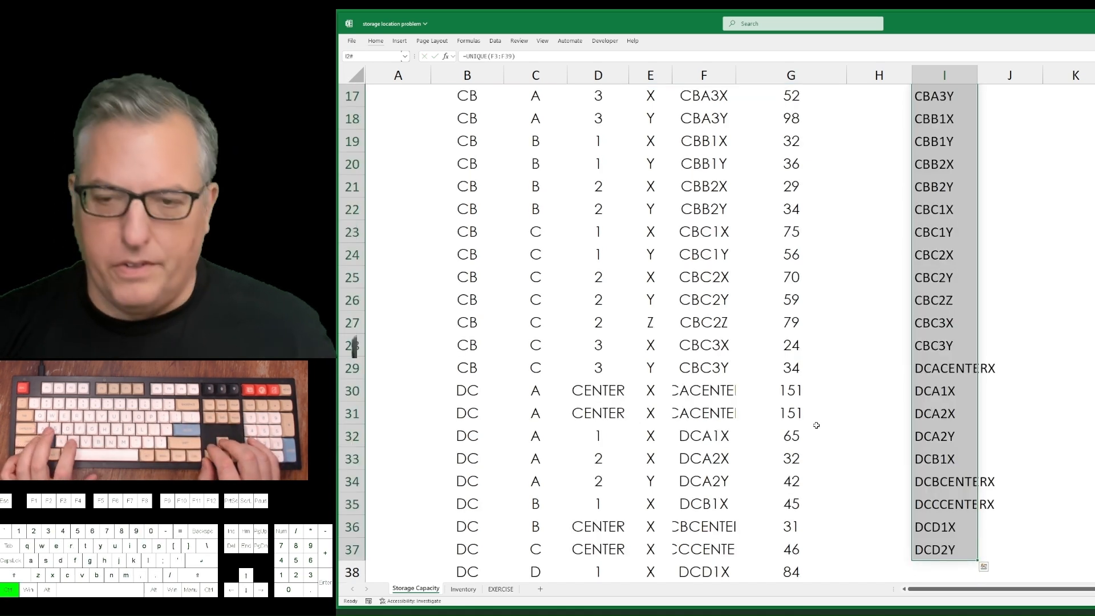
key("ctrl+c")
key("ctrl+shift+v")
key("ctrl+Up")
key("Down")
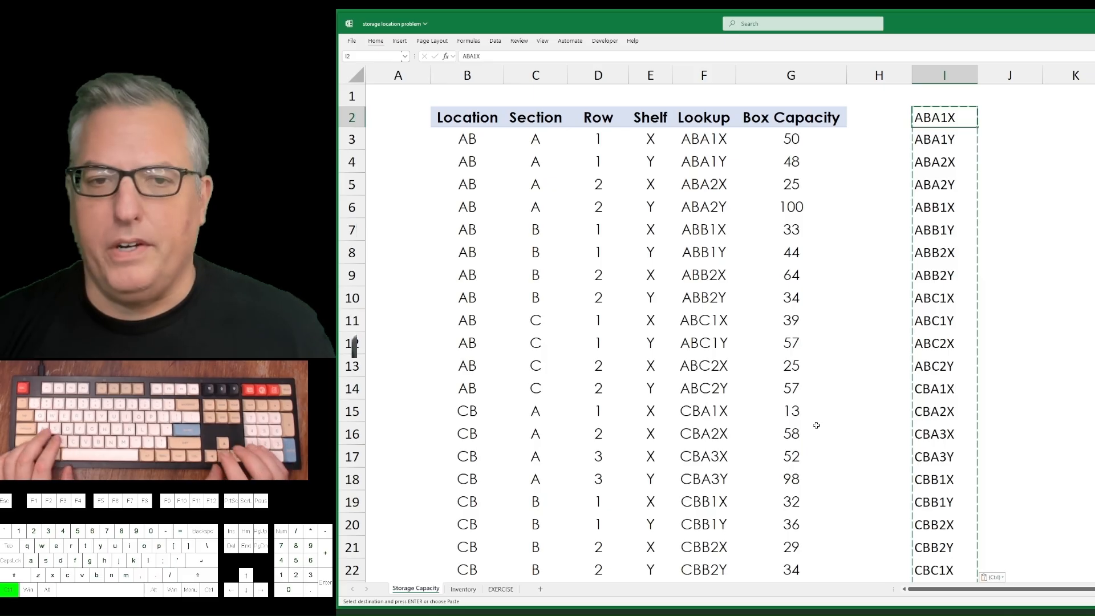
Enter a UNIQUE formula in K2 that lists the distinct entries of the Inventory sheet's SPACE column, B2:B109.
key("ctrl+Down")
key("Up")
key("Up")
key("Up")
key("Up")
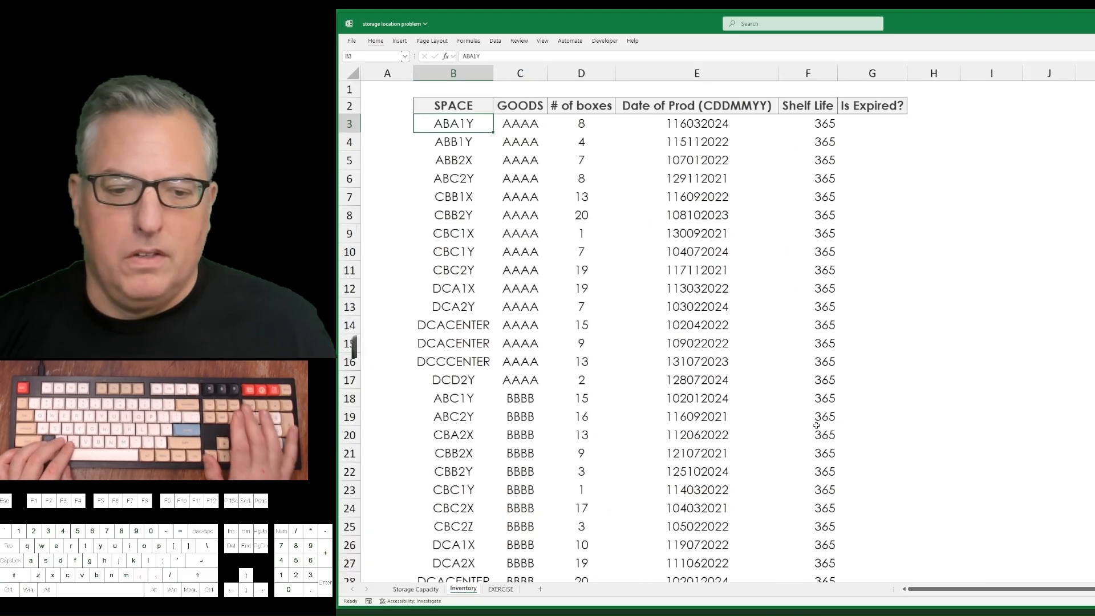
key("ctrl+Page_Up")
key("Down")
key("Right")
key("Right")
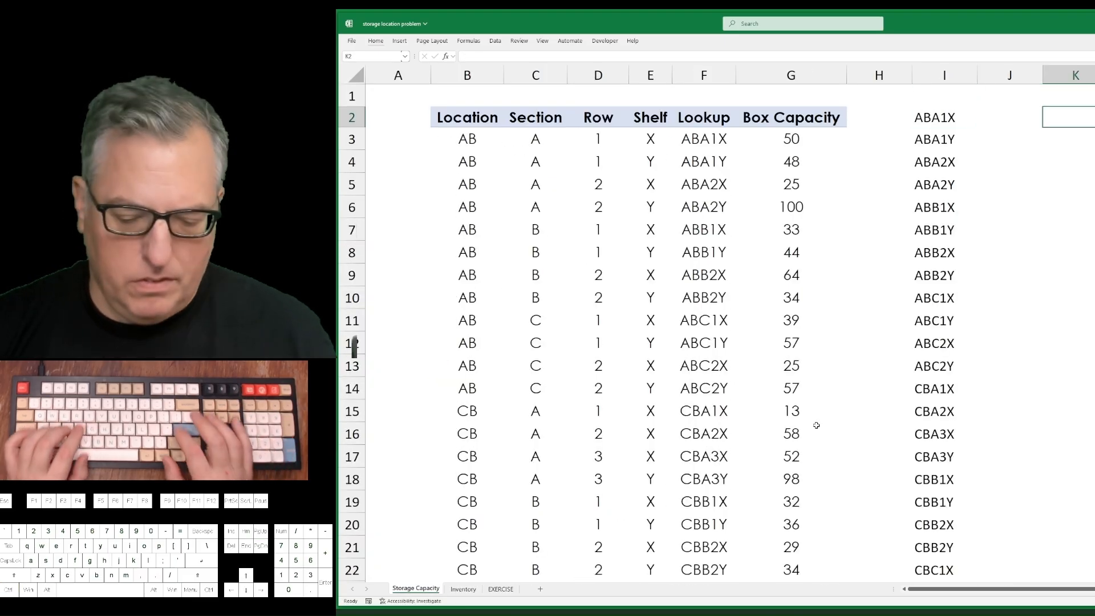
type("=uni")
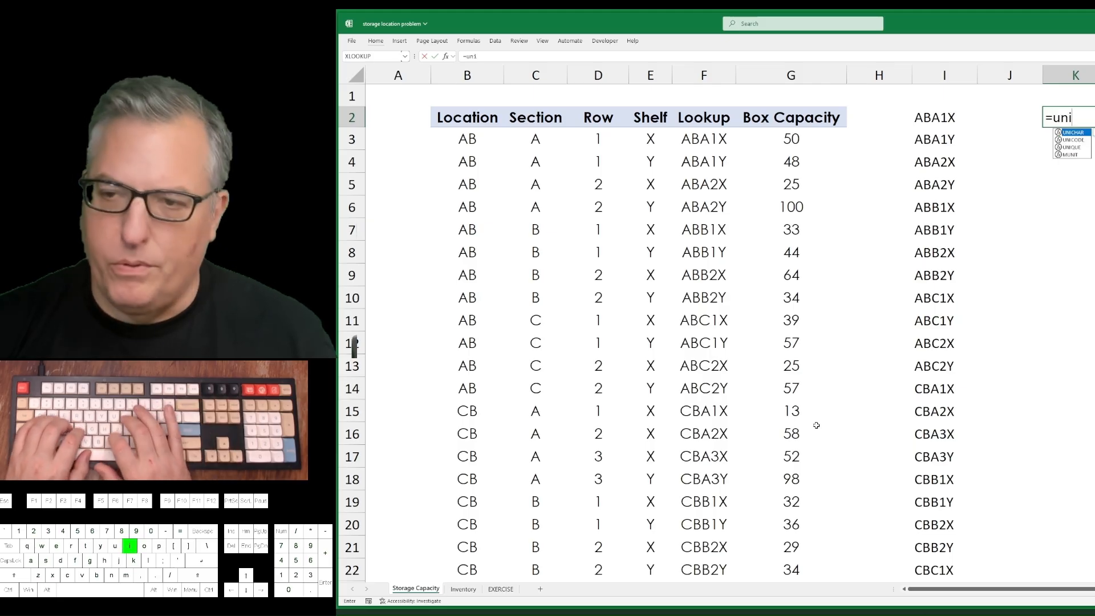
type("que")
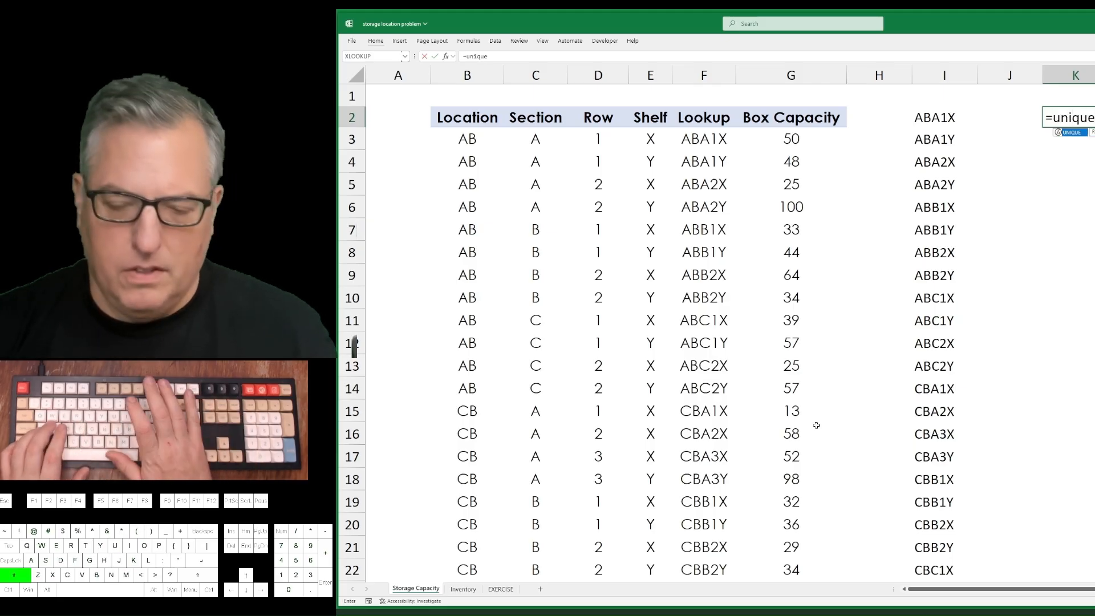
type("(")
key("ctrl+Page_Down")
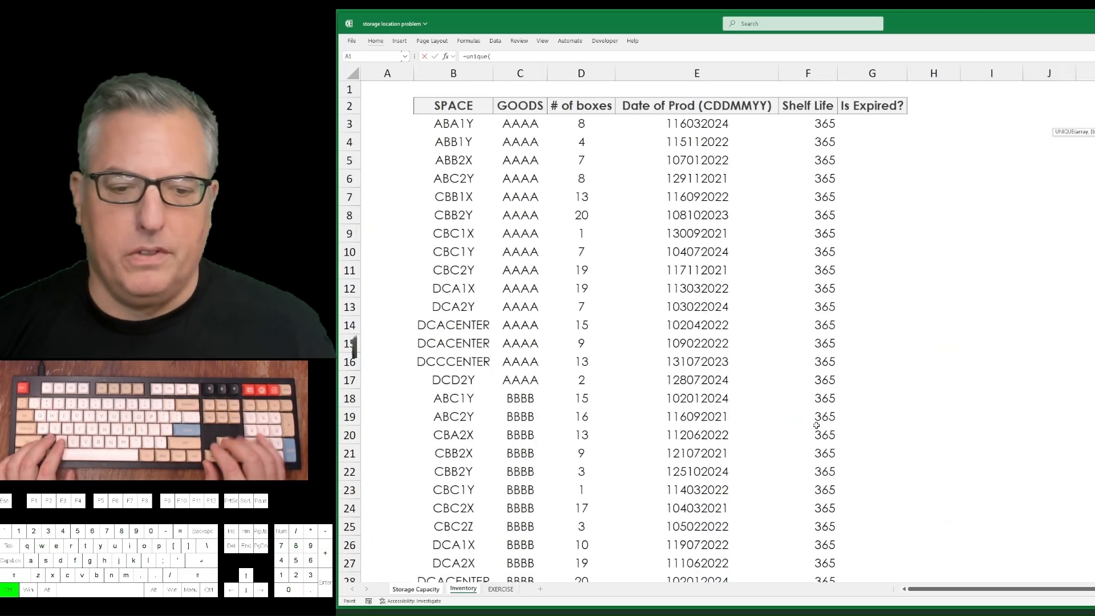
key("ctrl+shift+Down")
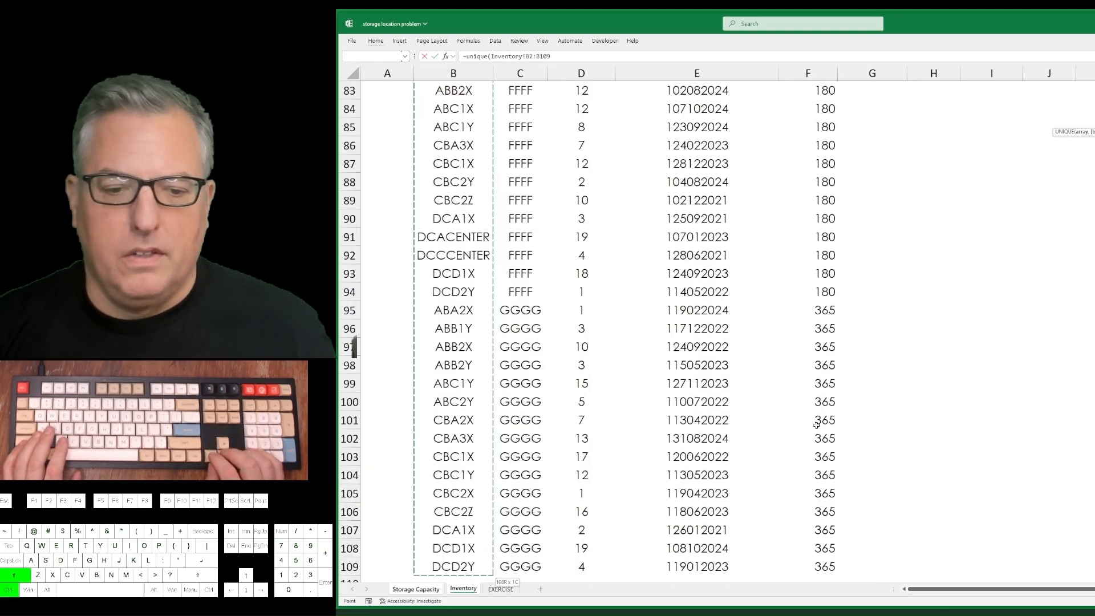
key("Up")
key("Down")
key("ctrl+shift+Down")
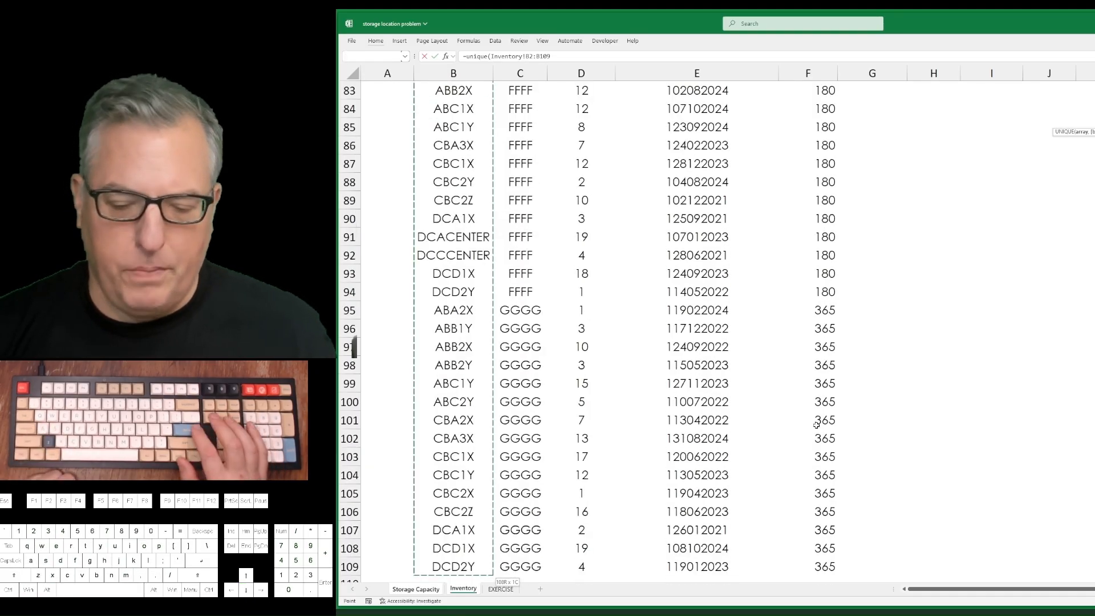
key("Return")
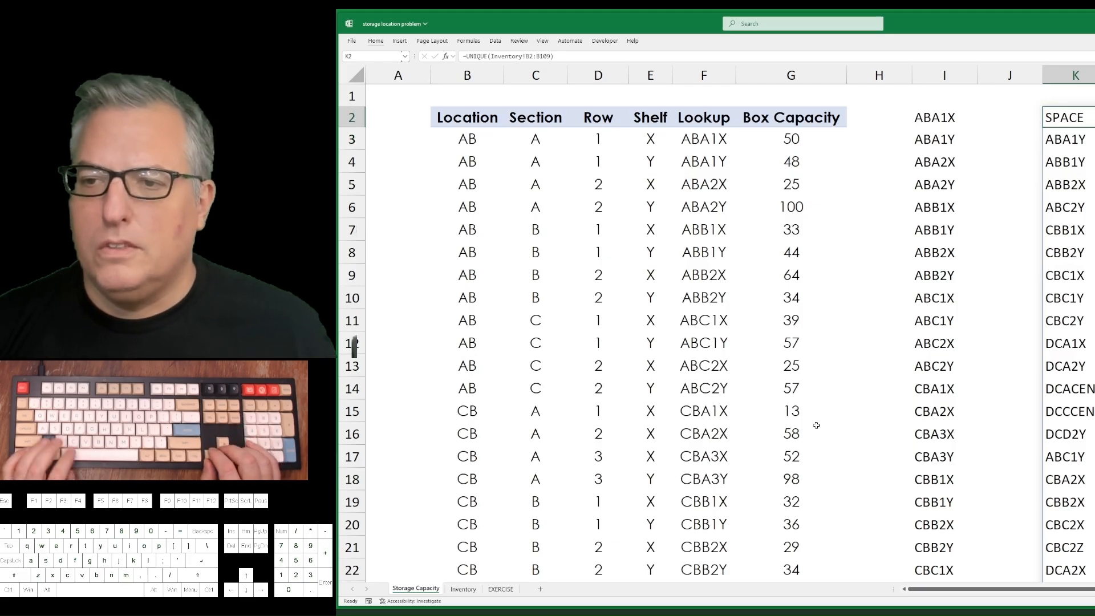
Copy the unique Inventory spaces in column K and paste them as static values starting at K1.
key("ctrl+shift+Down")
key("ctrl+c")
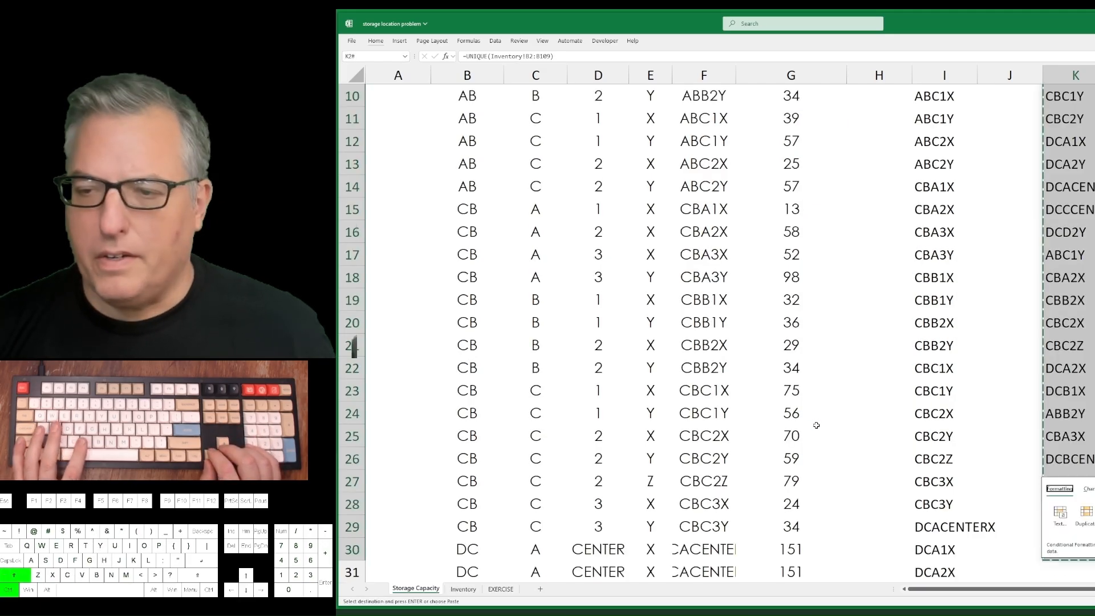
key("ctrl+Up")
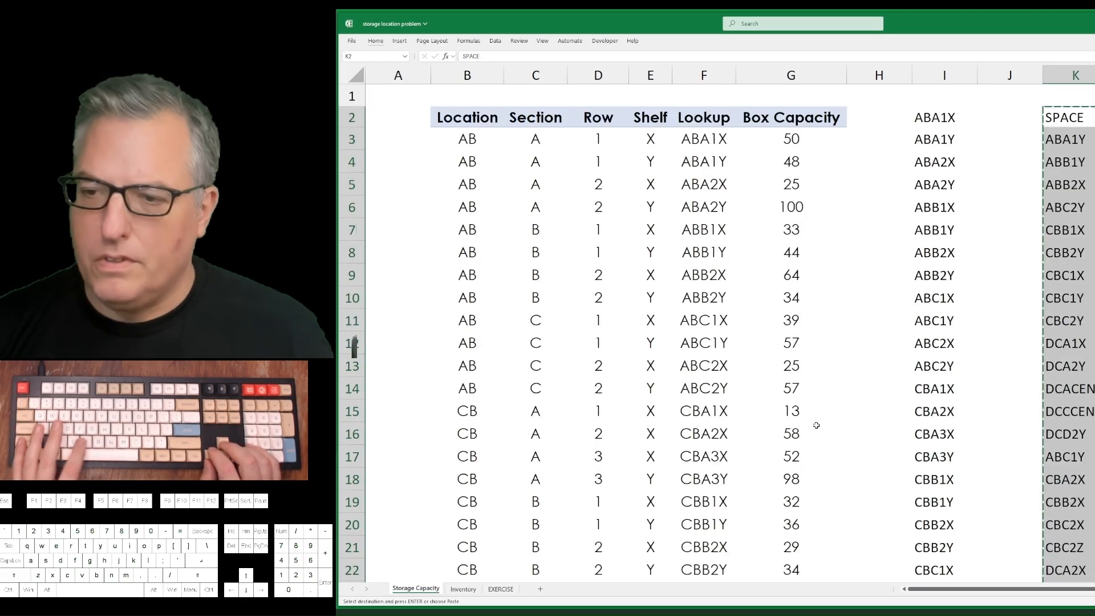
key("Down")
key("ctrl+shift+Down")
key("ctrl+Up")
key("ctrl+shift+v")
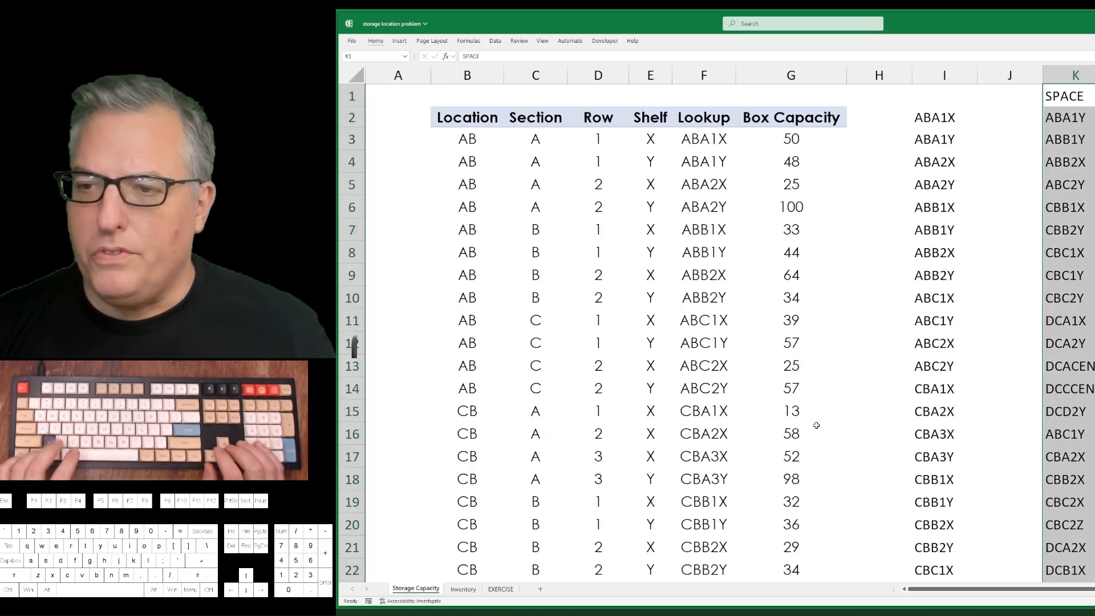
key("Down")
key("Left")
key("Right")
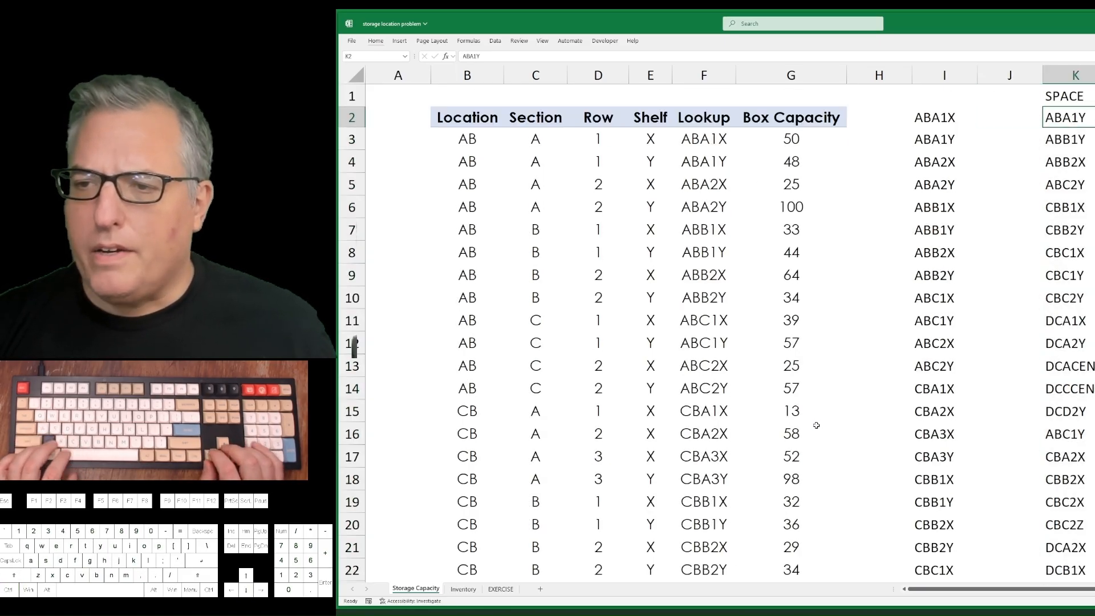
Clear the contents of column K and return to the unique lookup list at I2.
key("ctrl+space")
key("Delete")
key("Left")
key("Left")
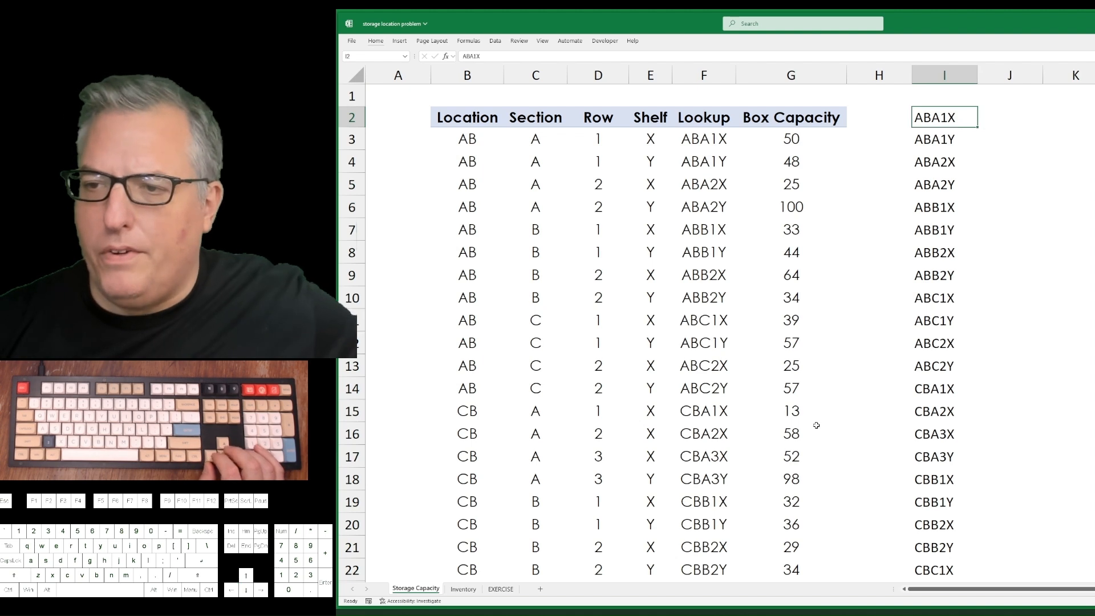
key("Right")
type("=vlookup(")
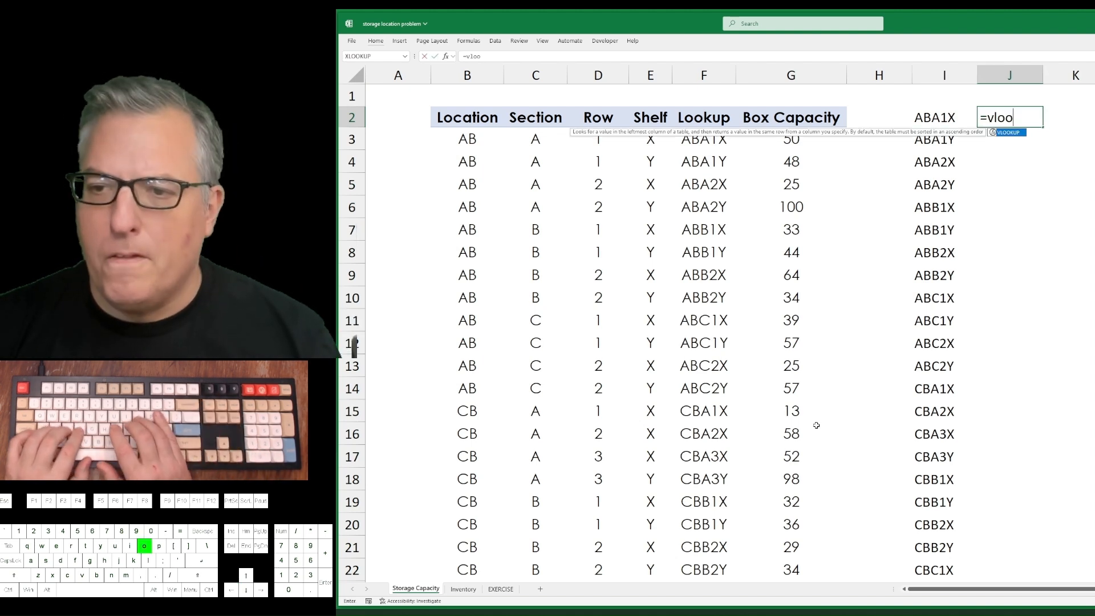
key("BackSpace")
key("BackSpace")
key("BackSpace")
key("BackSpace")
key("BackSpace")
key("BackSpace")
key("BackSpace")
key("BackSpace")
key("BackSpace")
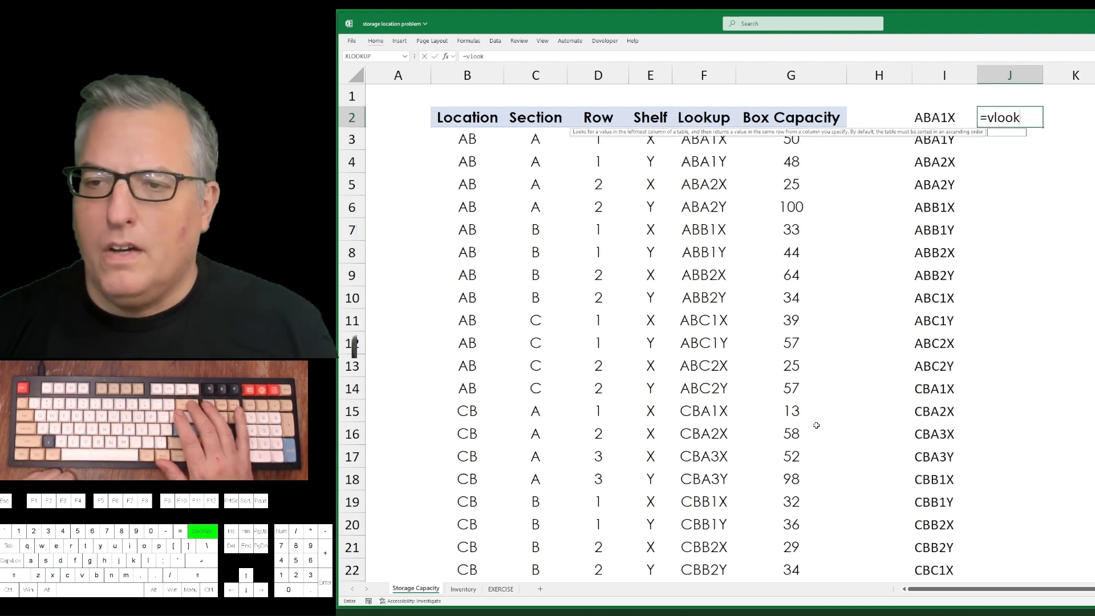
key("Right")
key("Right")
key("Right")
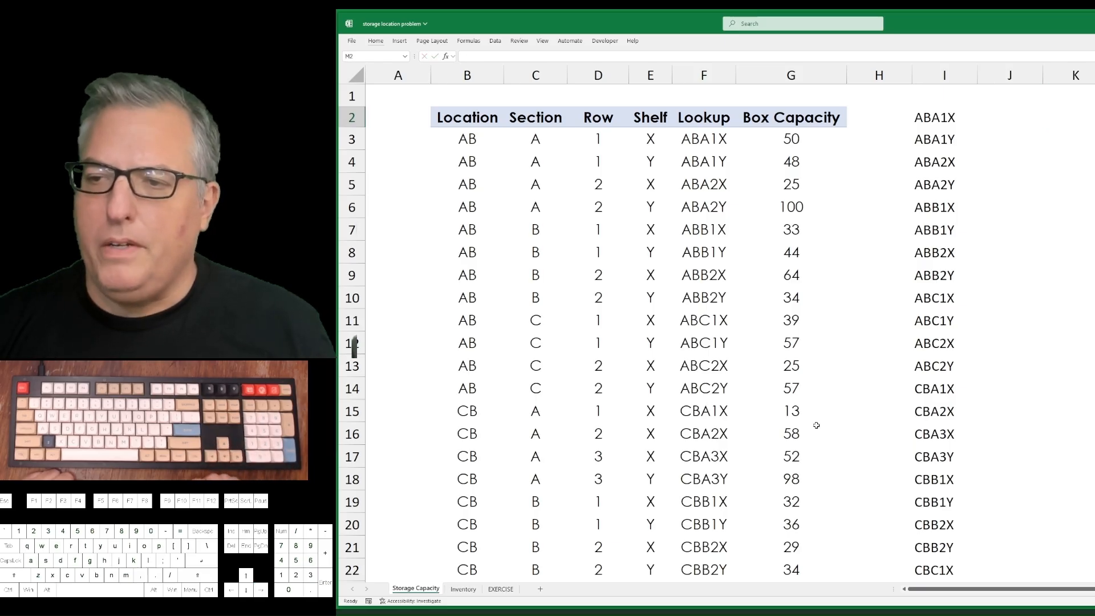
Review the original Lookup codes and their CONCAT formula in column F against the unique list in column I.
key("Left")
key("Left")
key("Left")
key("Left")
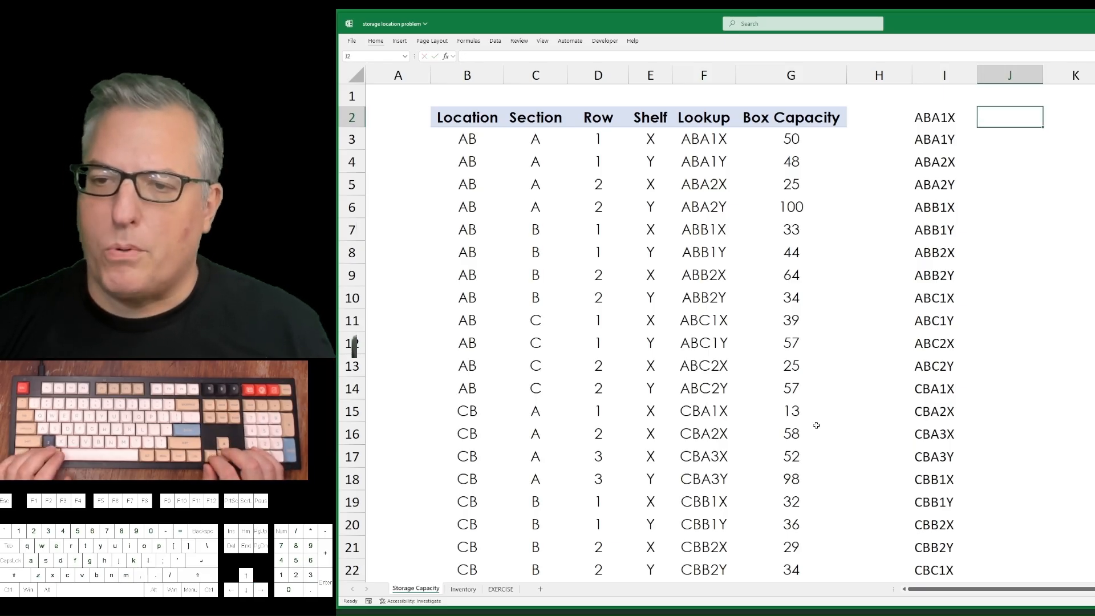
key("Left")
key("Left")
key("Left")
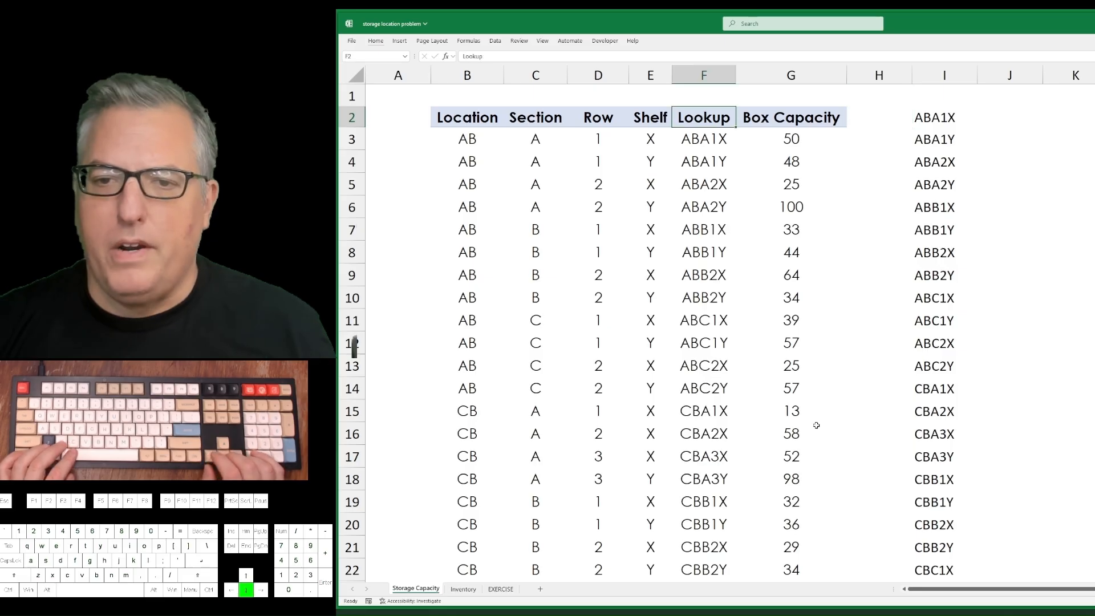
key("Down")
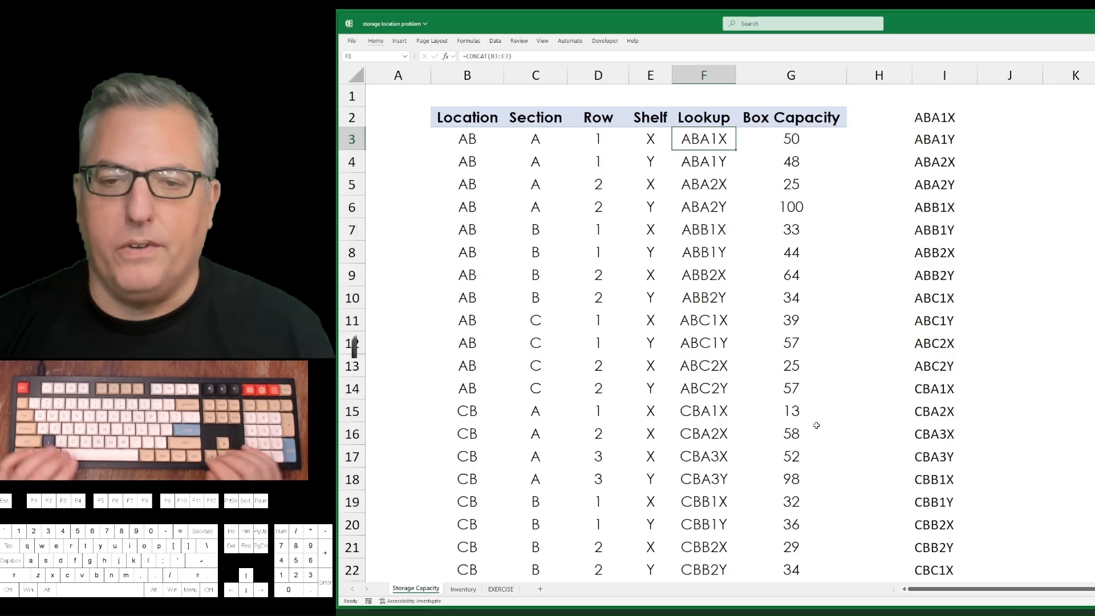
key("Up")
key("Right")
key("Right")
key("Right")
key("Right")
key("Right")
key("Right")
key("Right")
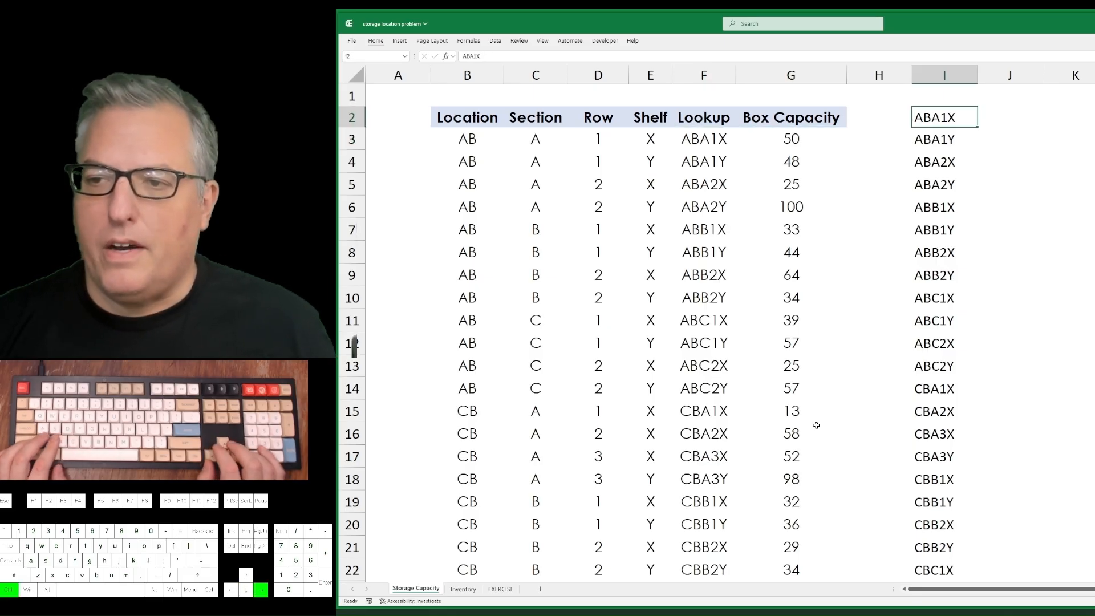
Enter a VLOOKUP formula in M2 that looks up L2 in $I$2:$I$37 and returns column 1.
type("=vlookup(")
key("Left")
key("Left")
key("Left")
key("Left")
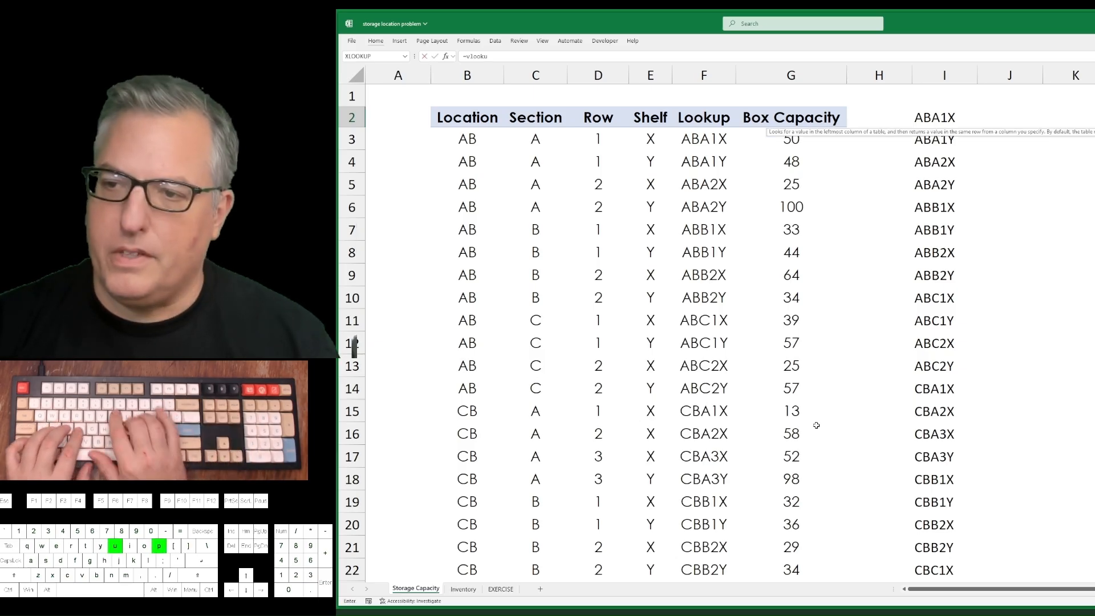
type(",")
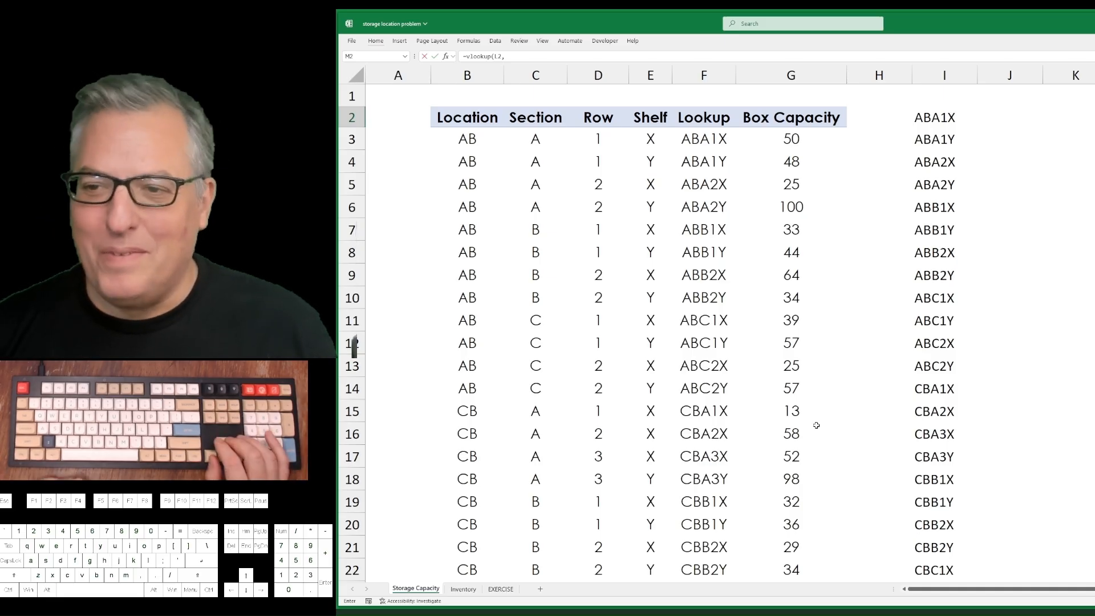
key("ctrl+shift+Down")
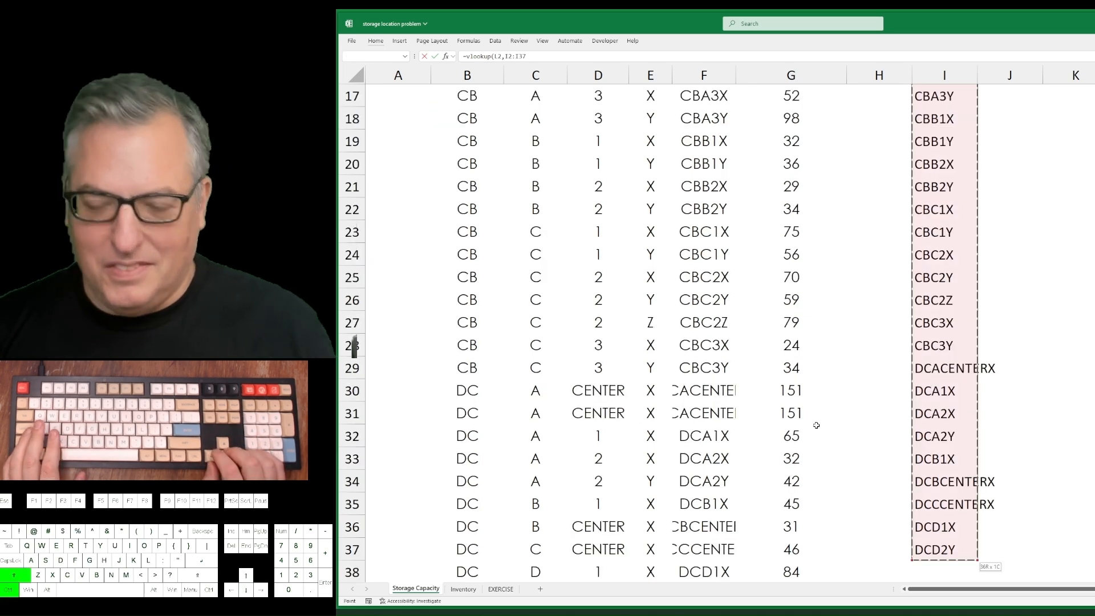
key("F4")
type(",")
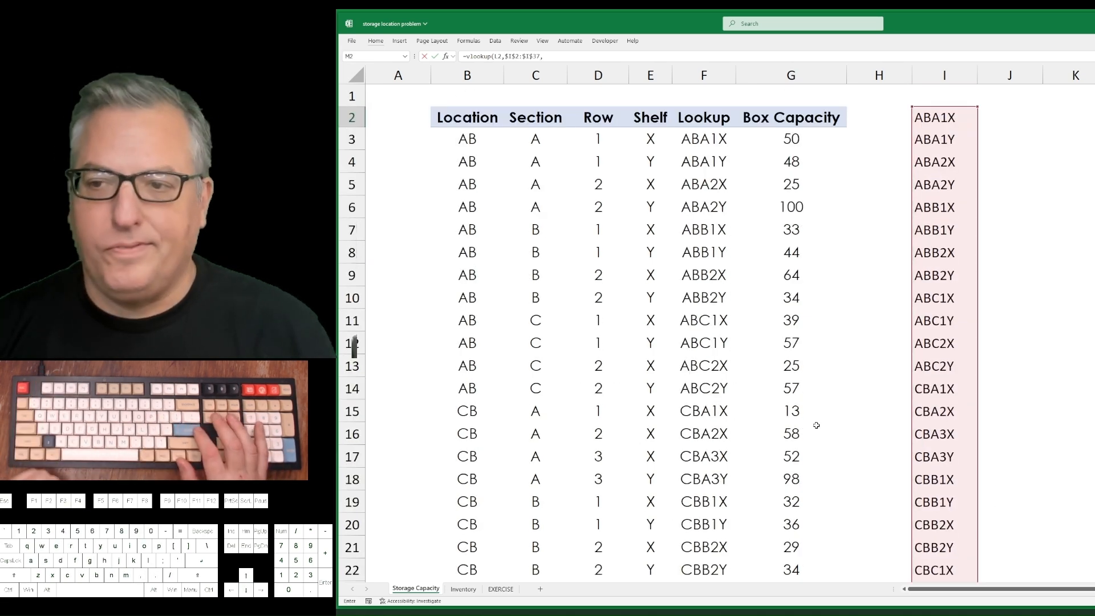
type("1")
key("Return")
type("fal")
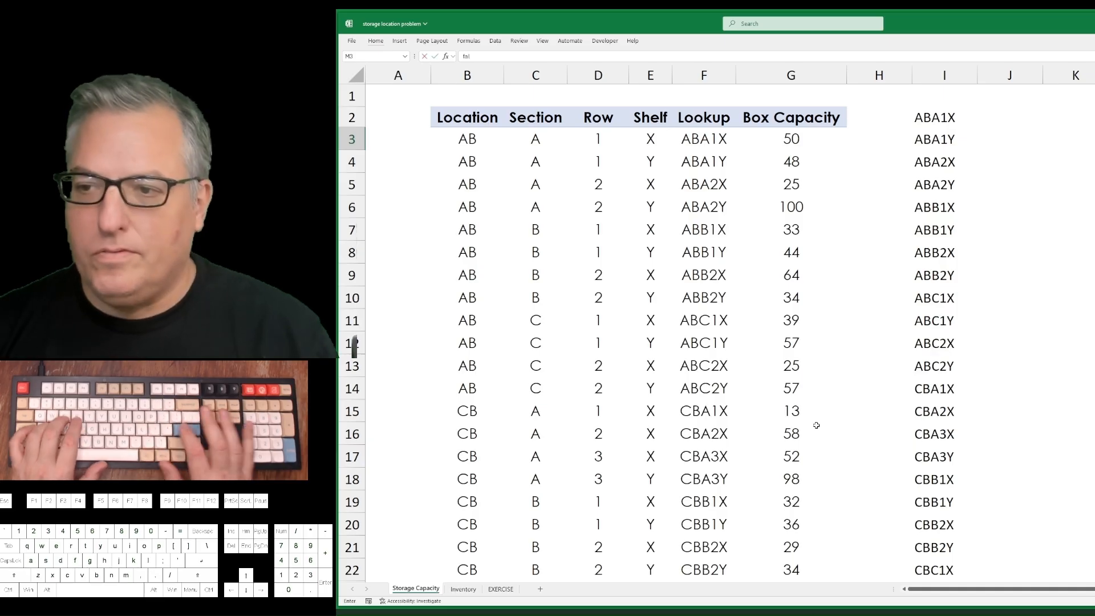
type("se")
key("Return")
key("Up")
key("Up")
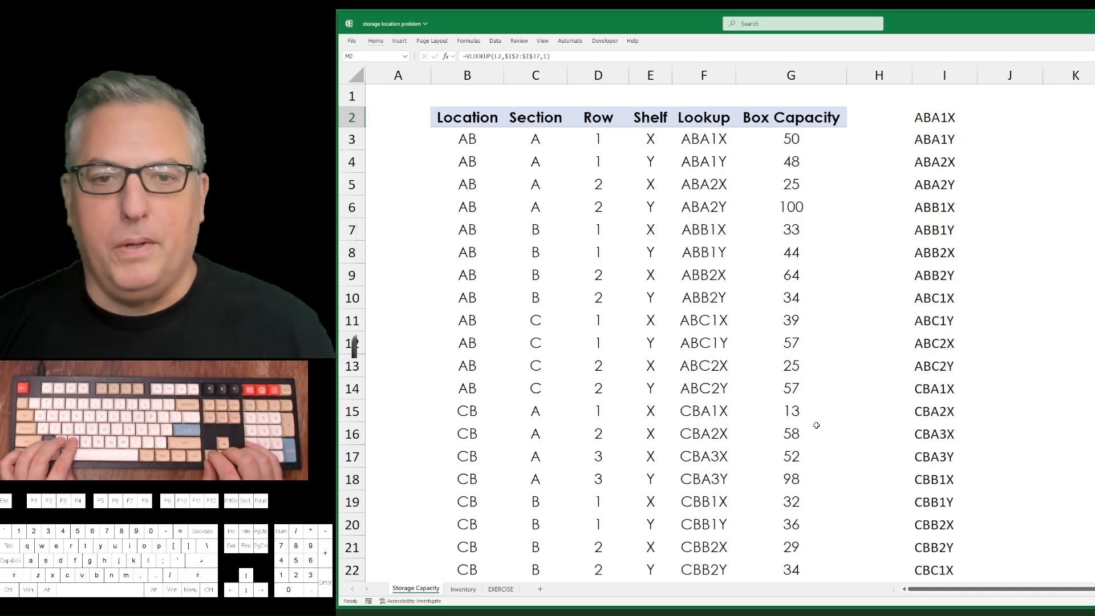
Fill the M2 VLOOKUP formula down column M to M29, alongside the spaces listed in column L.
key("Down")
key("ctrl+d")
key("Up")
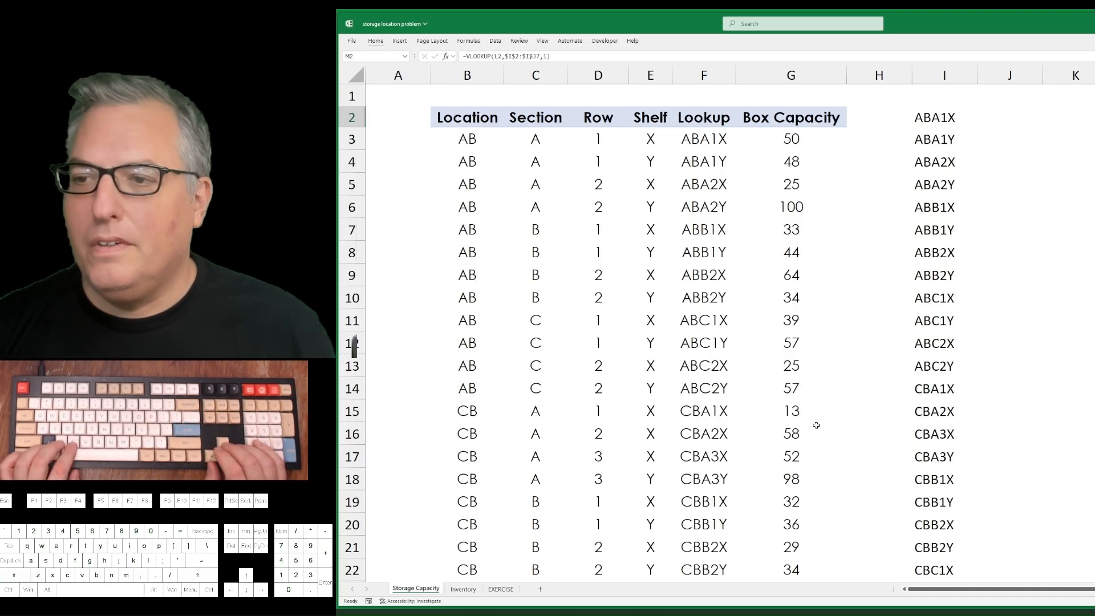
key("Left")
key("ctrl+Down")
key("ctrl+Up")
key("Right")
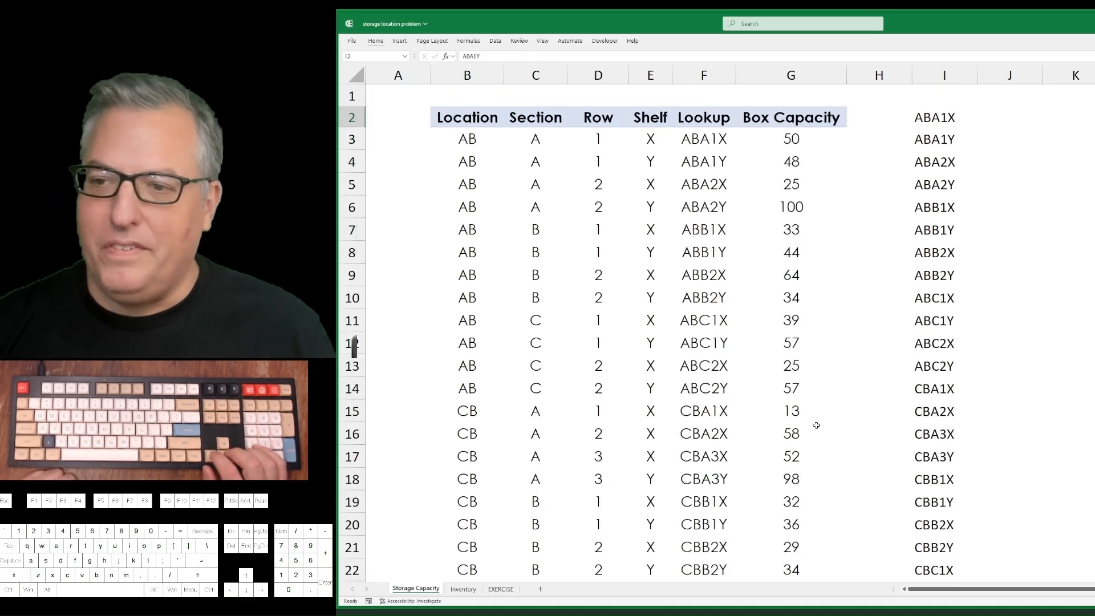
key("Down")
key("Down")
key("Down")
key("Down")
key("Down")
key("Down")
key("Down")
key("Down")
key("Down")
key("Down")
key("Down")
key("Down")
key("Down")
key("Down")
key("Down")
key("Down")
key("Down")
key("Down")
key("Down")
key("Down")
key("Down")
key("Down")
key("Down")
key("Down")
key("Down")
key("Down")
key("Down")
key("Down")
key("Down")
key("Down")
key("Down")
key("Down")
key("Down")
key("Down")
key("Down")
key("Down")
key("Down")
key("Down")
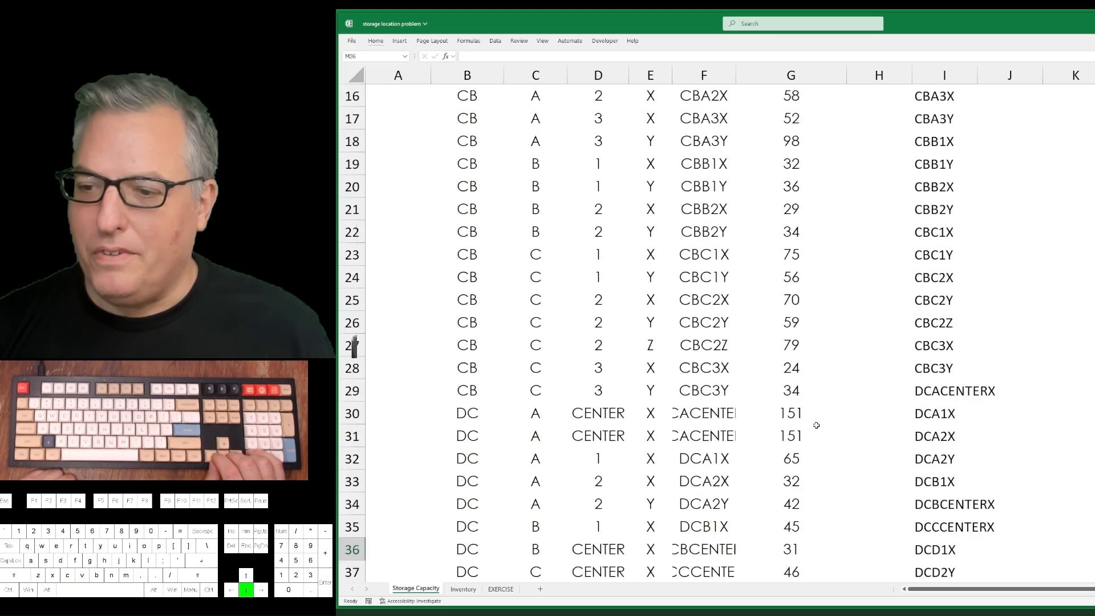
AutoFit the widths of columns L and M to their contents.
key("Left")
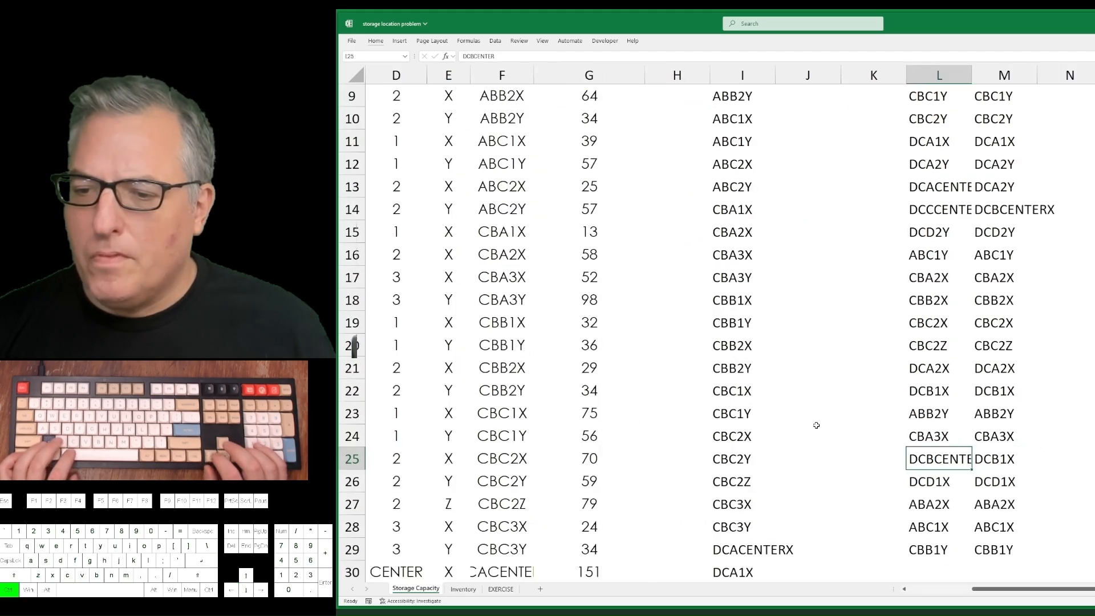
key("ctrl+space")
key("shift+Right")
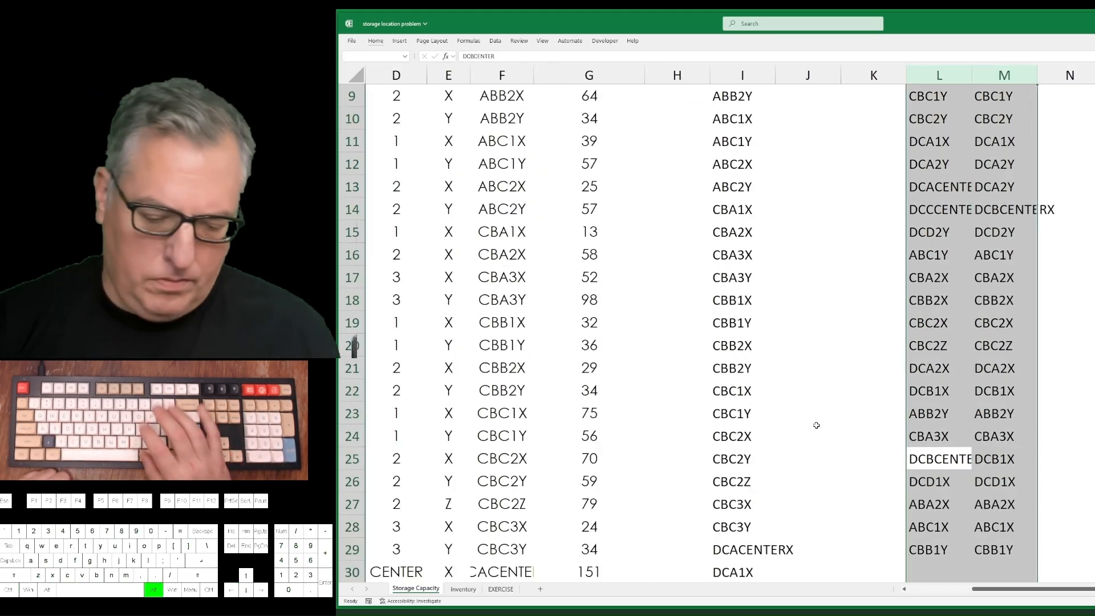
key("alt+h")
key("o")
key("i")
key("Right")
key("Up")
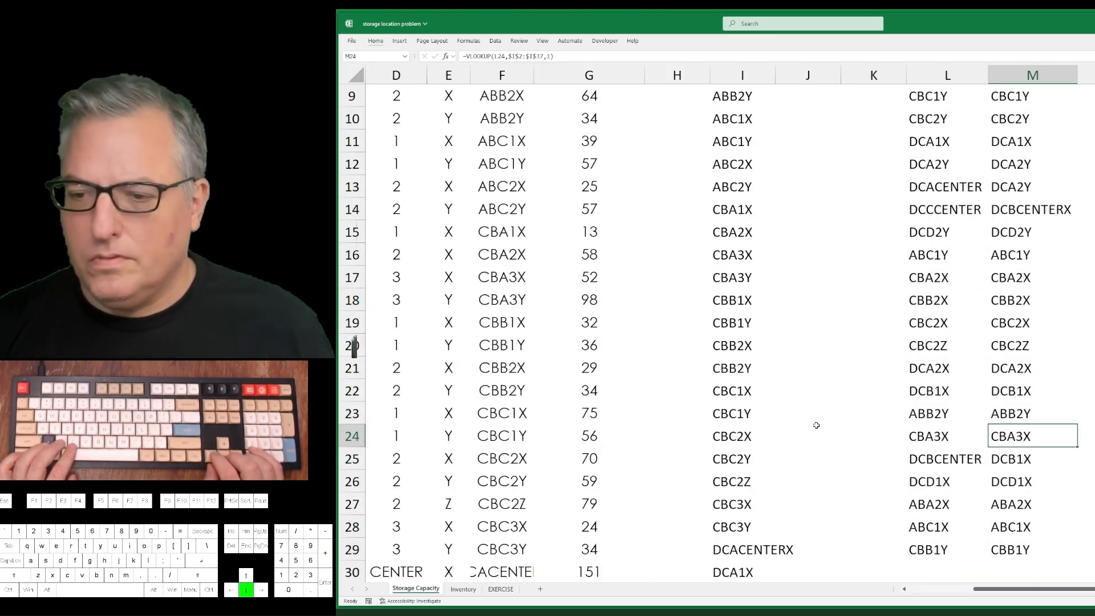
Compare the VLOOKUP results in column M with the space codes in column L, row by row.
key("Down")
key("ctrl+Up")
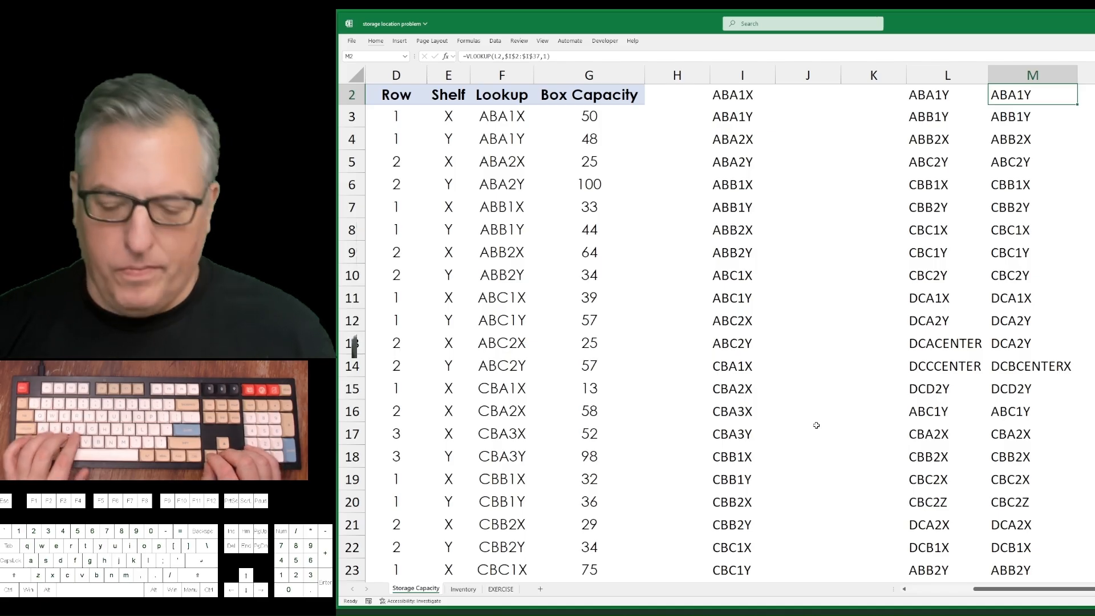
key("Down")
key("Down")
key("Down")
key("Down")
key("Down")
key("Down")
key("Down")
key("Down")
key("Down")
key("Down")
key("Down")
key("Down")
key("Down")
key("Down")
key("Down")
key("Down")
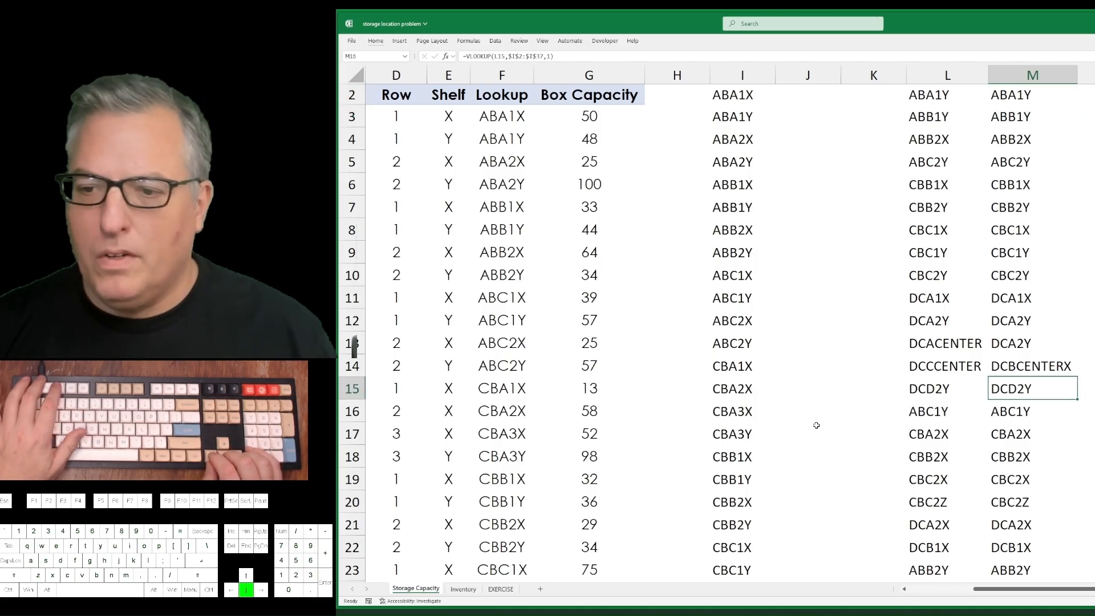
key("F2")
key("Return")
key("Down")
key("Down")
key("Down")
key("Down")
key("Down")
key("Down")
key("Down")
key("Down")
key("Down")
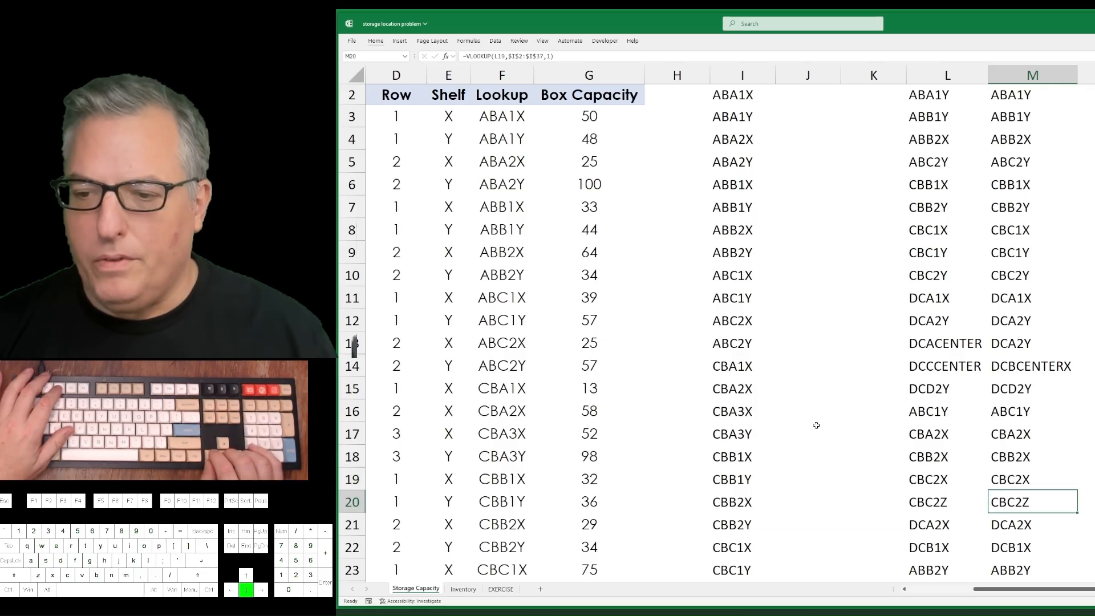
Inspect the VLOOKUP formula in M25 and check the extent of its lookup range in column I.
key("Up")
key("Up")
key("Up")
key("F2")
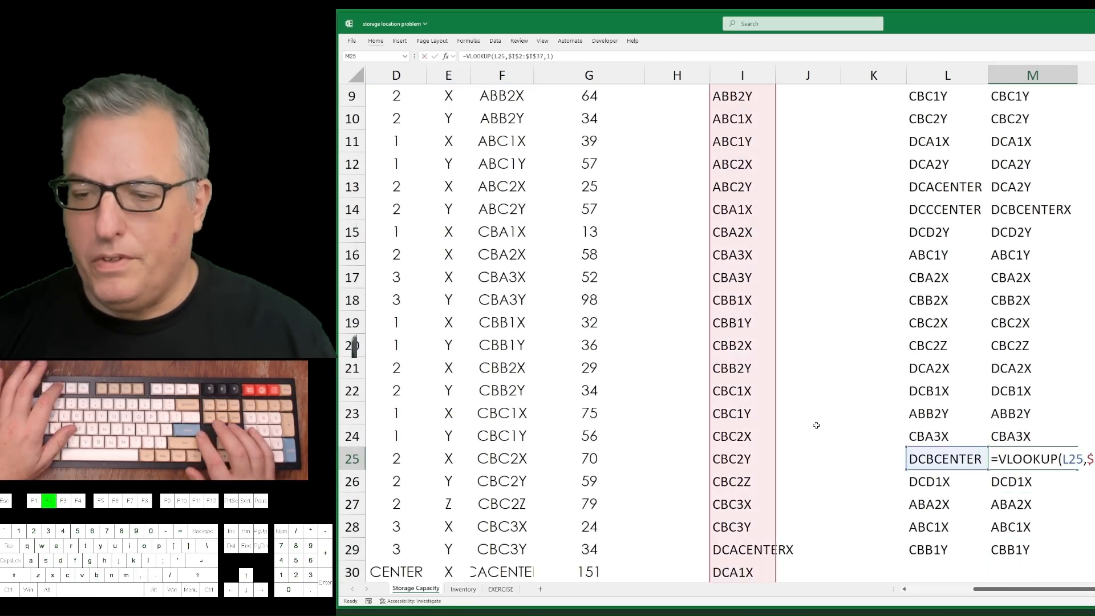
key("Return")
key("Up")
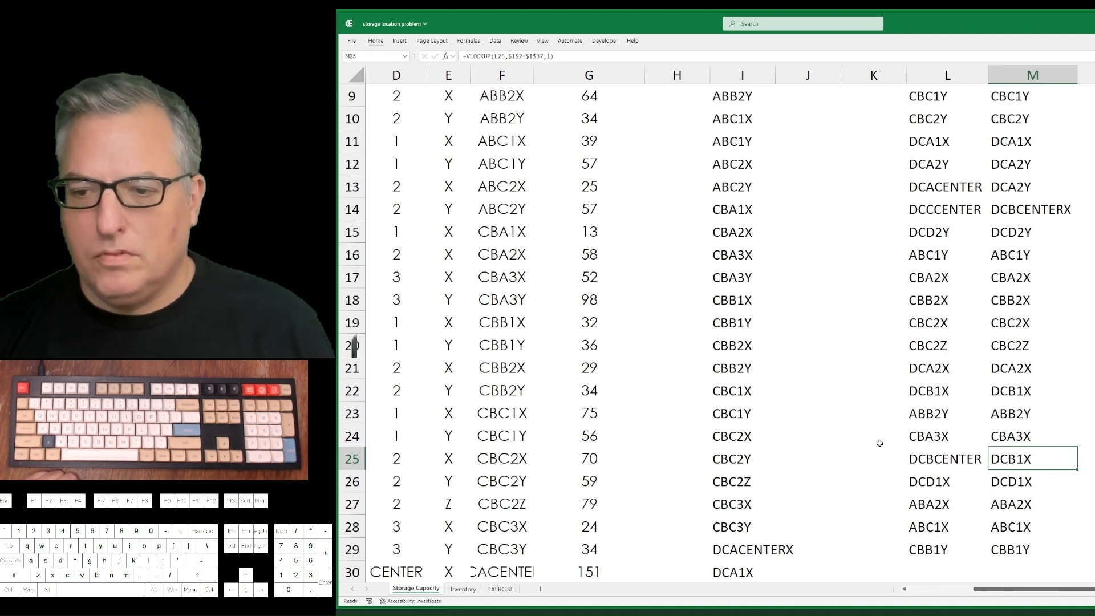
double_click(1025, 456)
scroll(768, 379, "down", 5)
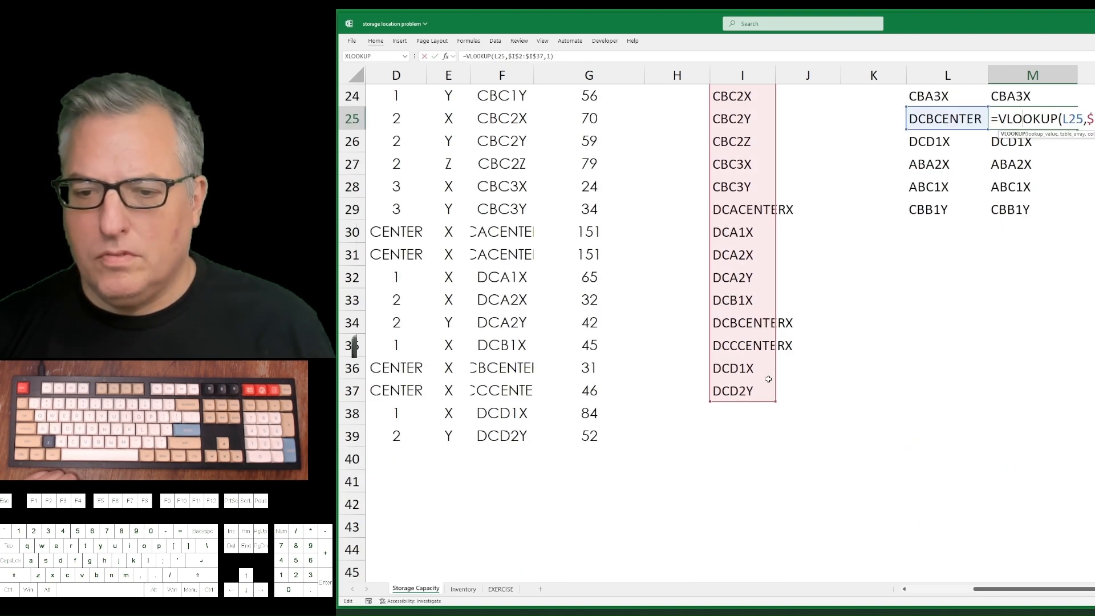
scroll(768, 379, "up", 8)
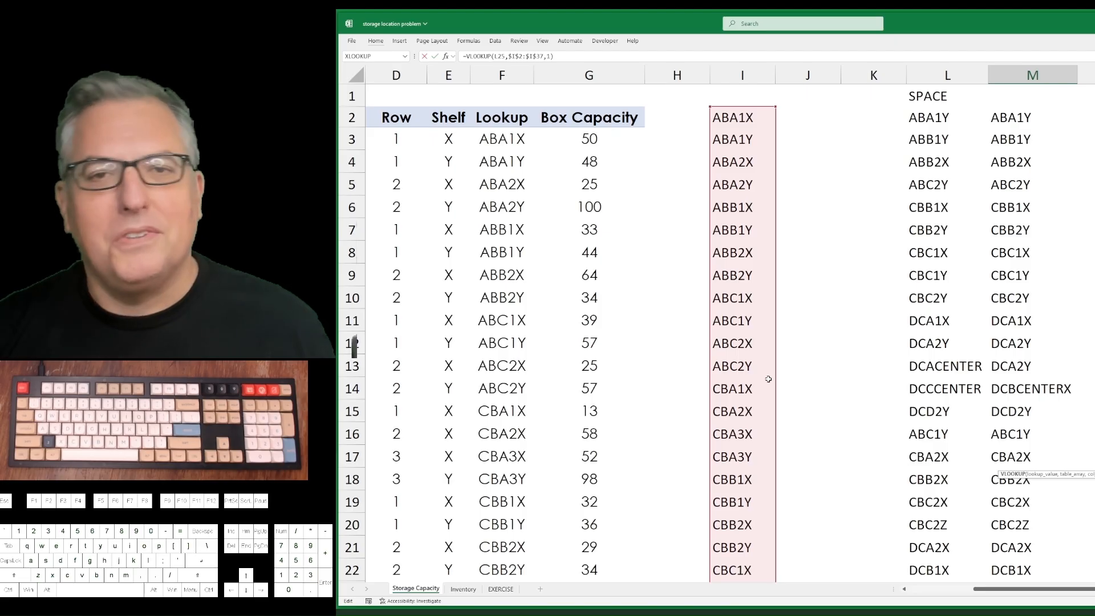
key("Return")
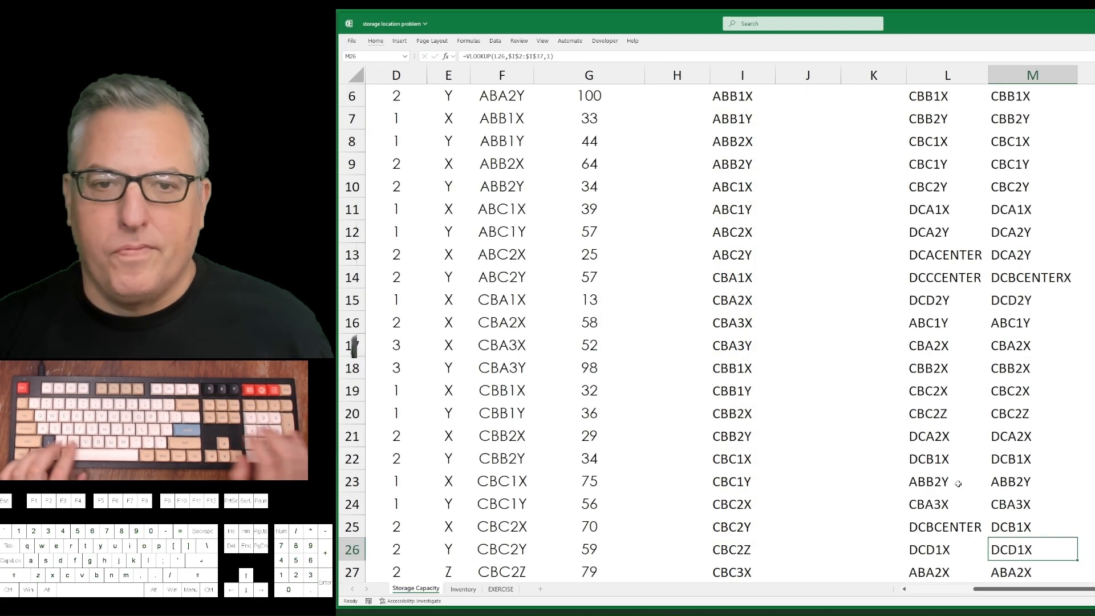
Try replacing the last argument of the VLOOKUP formula in M2 with 0.
key("ctrl+Up")
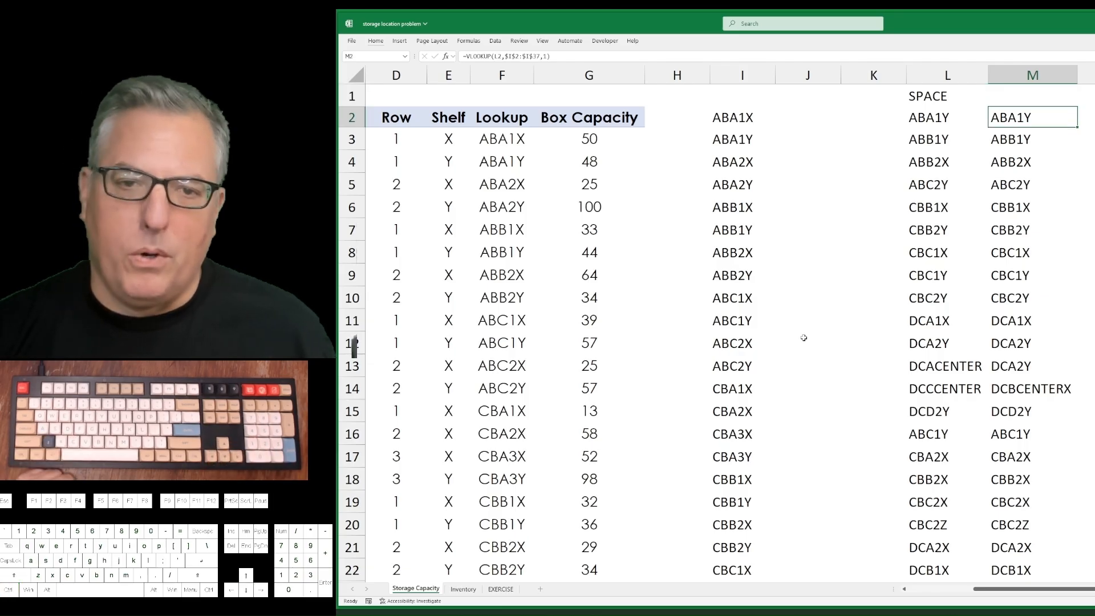
key("F2")
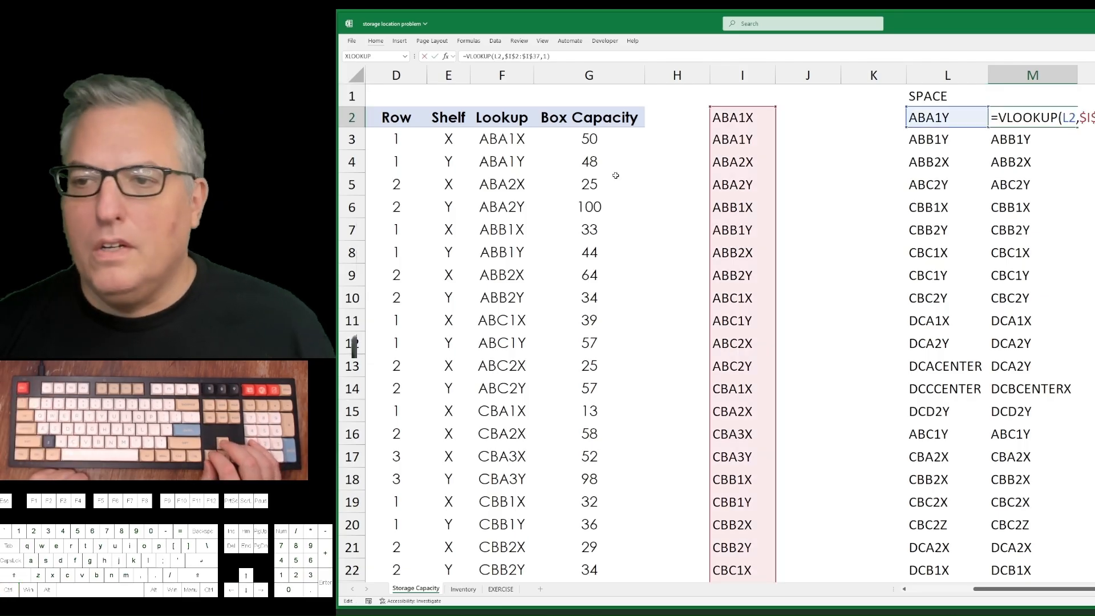
key("BackSpace")
type("0")
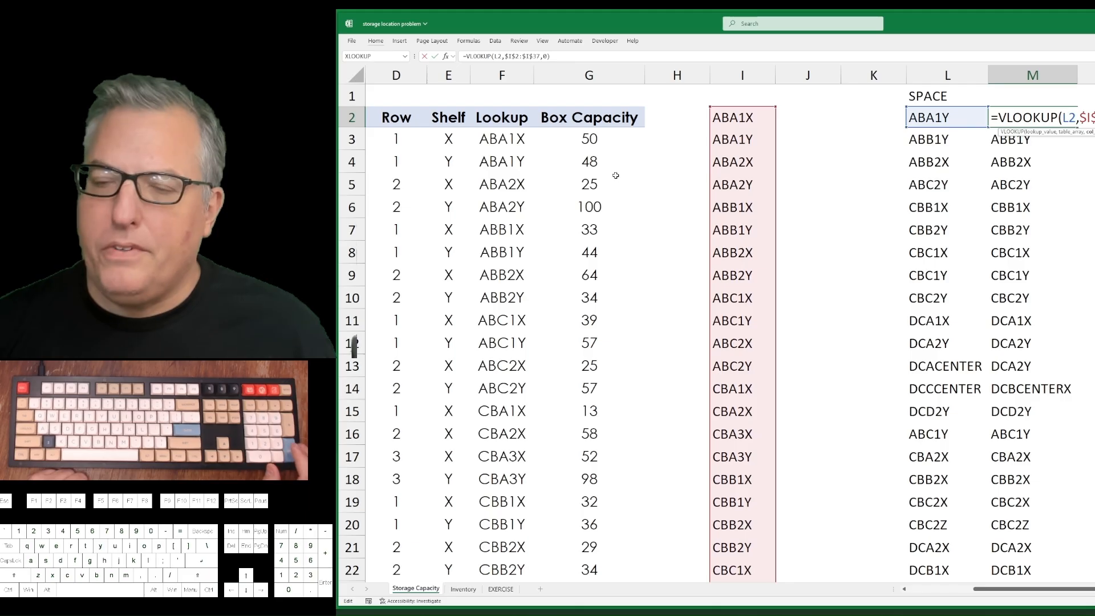
key("Return")
key("shift+Return")
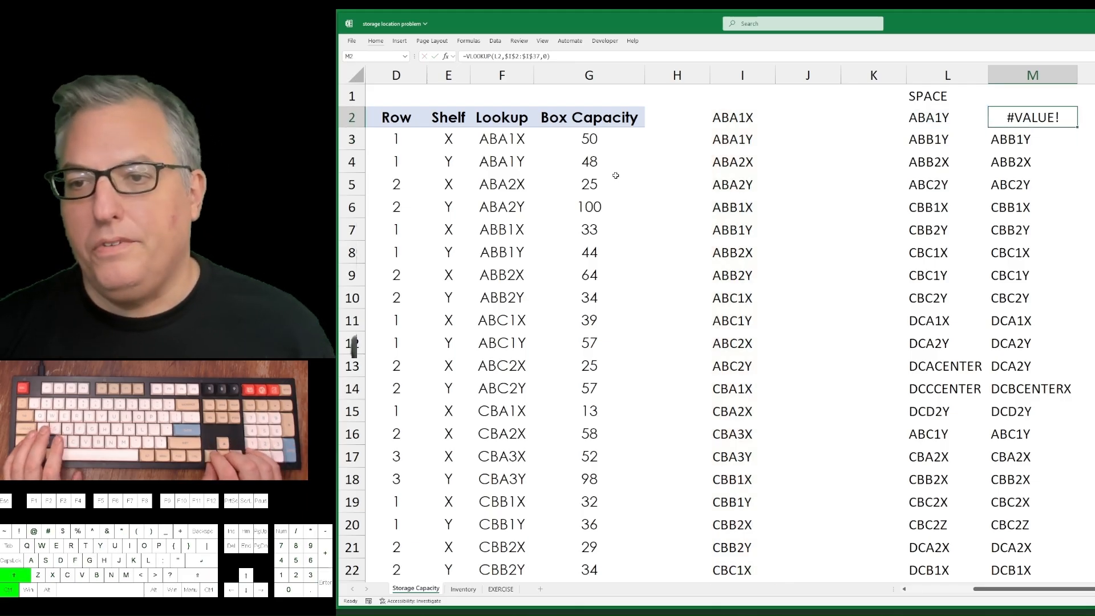
Rewrite the M2 formula as an exact-match VLOOKUP of L2 in the whole of column I: =VLOOKUP(L2,I:I,1,FALSE).
type("=vlookukp")
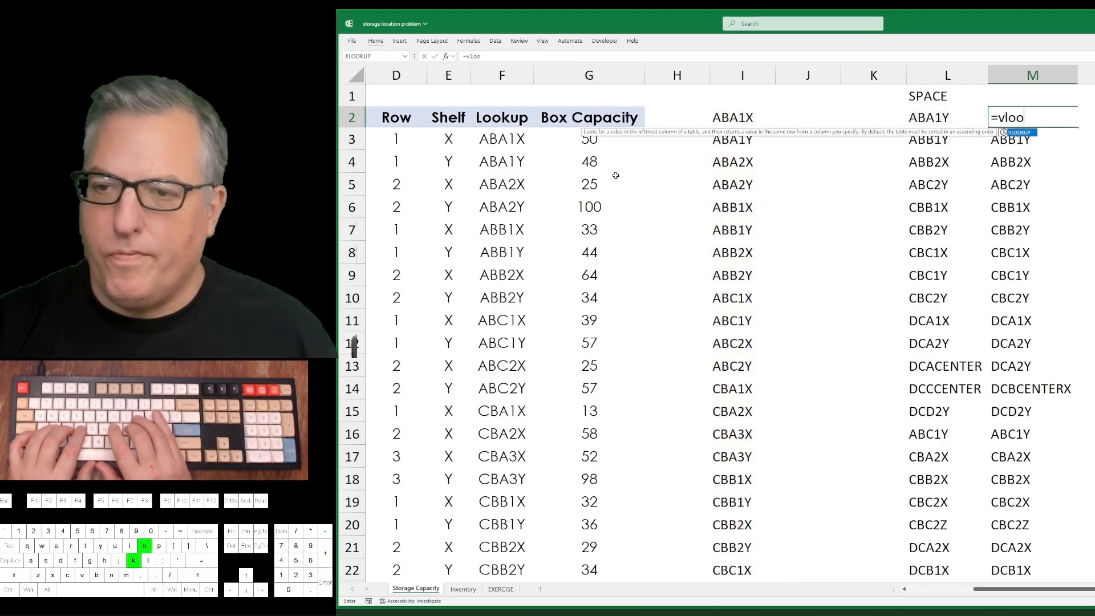
key("BackSpace")
key("BackSpace")
key("BackSpace")
type("up")
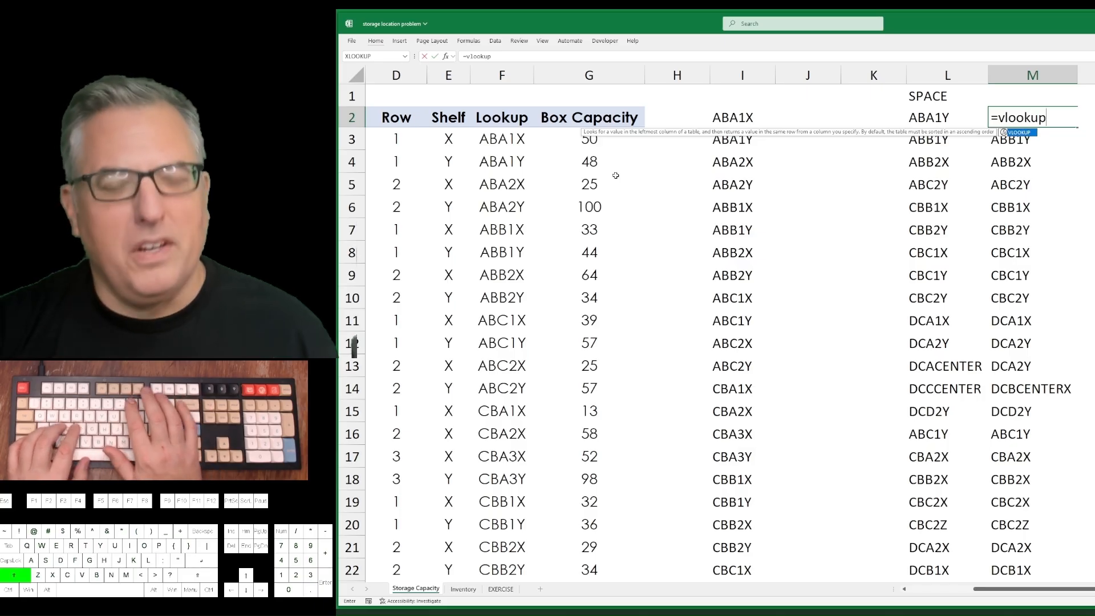
type("(")
key("Left")
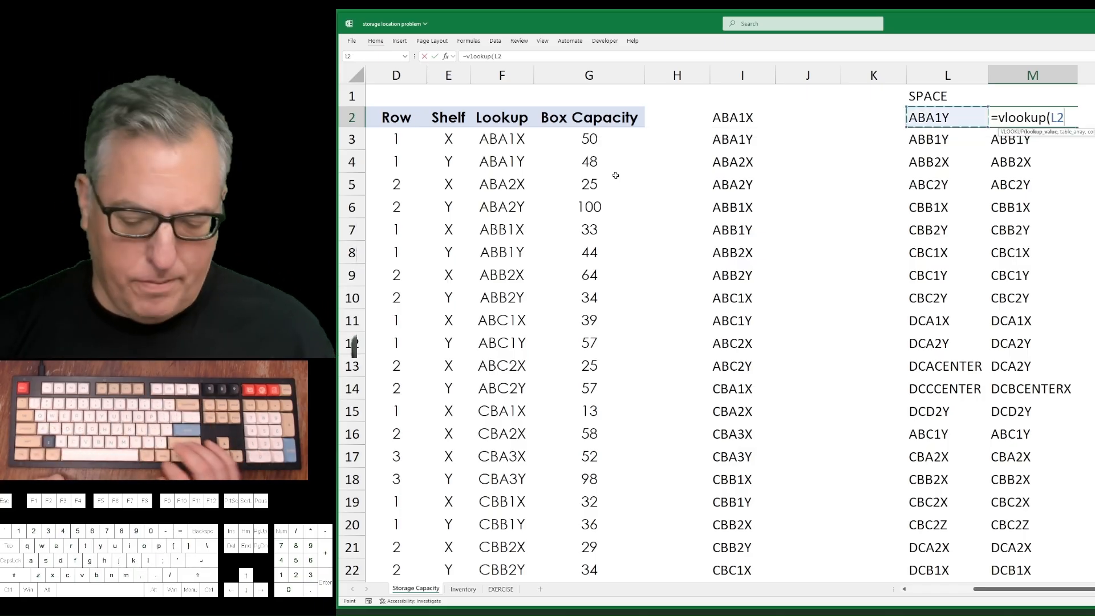
type(",")
key("Left")
key("Left")
key("Left")
key("Left")
key("ctrl+space")
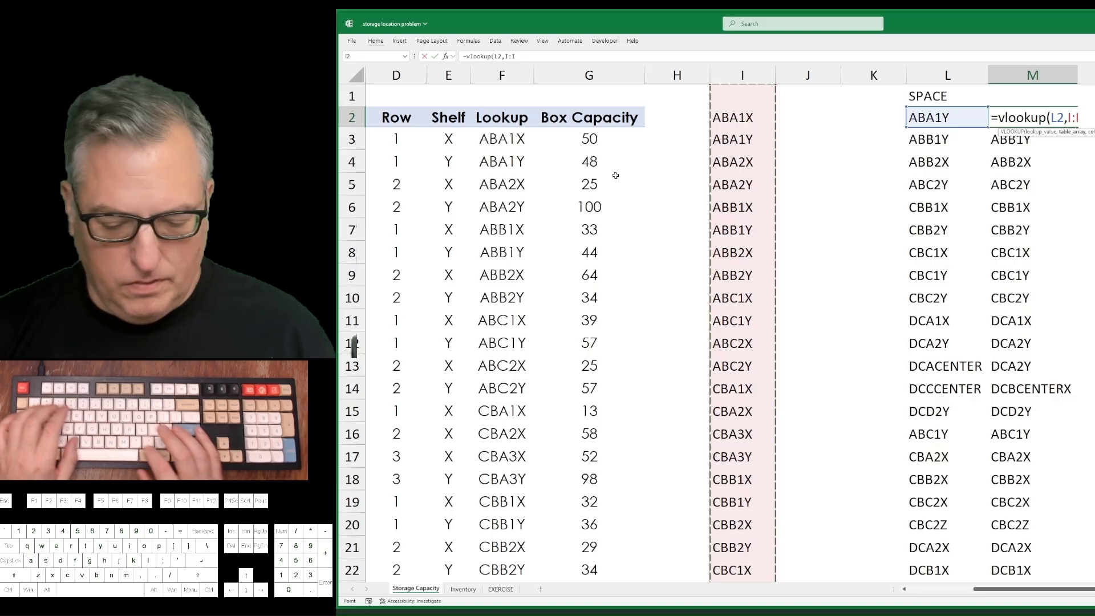
type(",1,false")
key("Return")
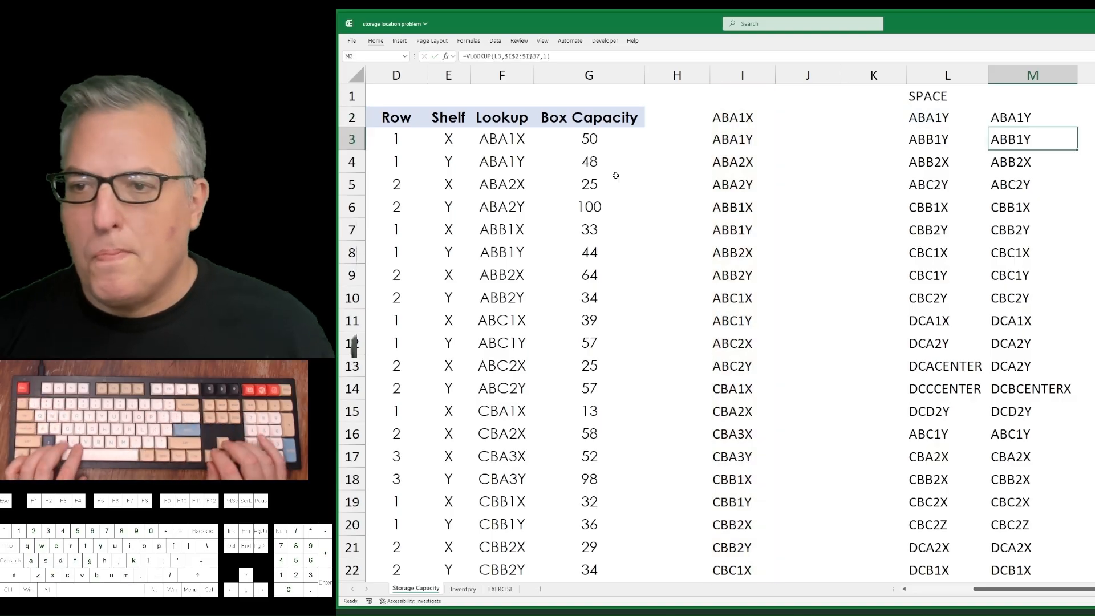
Fill the exact-match VLOOKUP formula from M2 down through M29.
key("Left")
key("ctrl+Down")
key("Right")
key("ctrl+shift+Up")
key("ctrl+d")
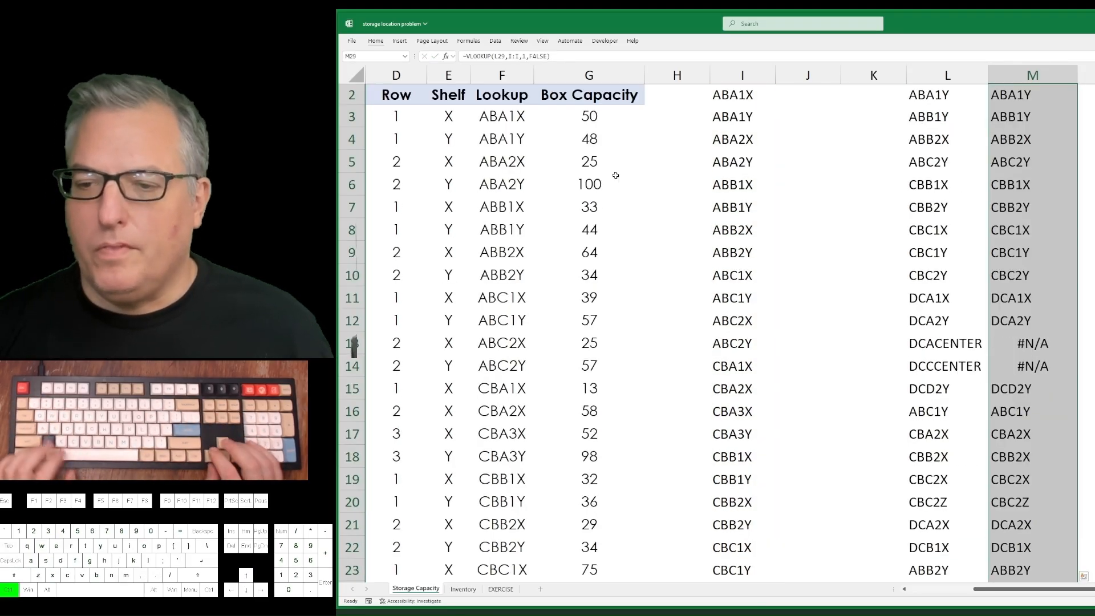
Compare the unmatched space codes in column L with the CENTER codes near the end of the column I list.
key("Up")
key("Up")
key("Up")
key("Up")
key("Up")
key("Up")
key("Up")
key("Up")
key("Up")
key("Up")
key("Up")
key("Up")
key("Up")
key("Up")
key("Up")
key("Up")
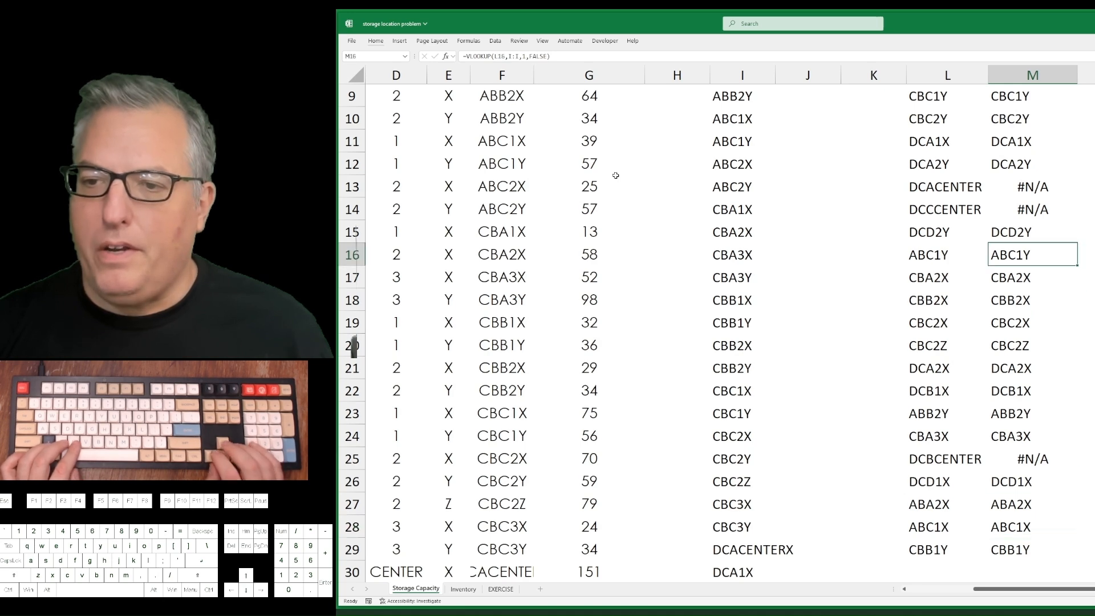
key("Left")
key("Left")
key("Left")
key("Left")
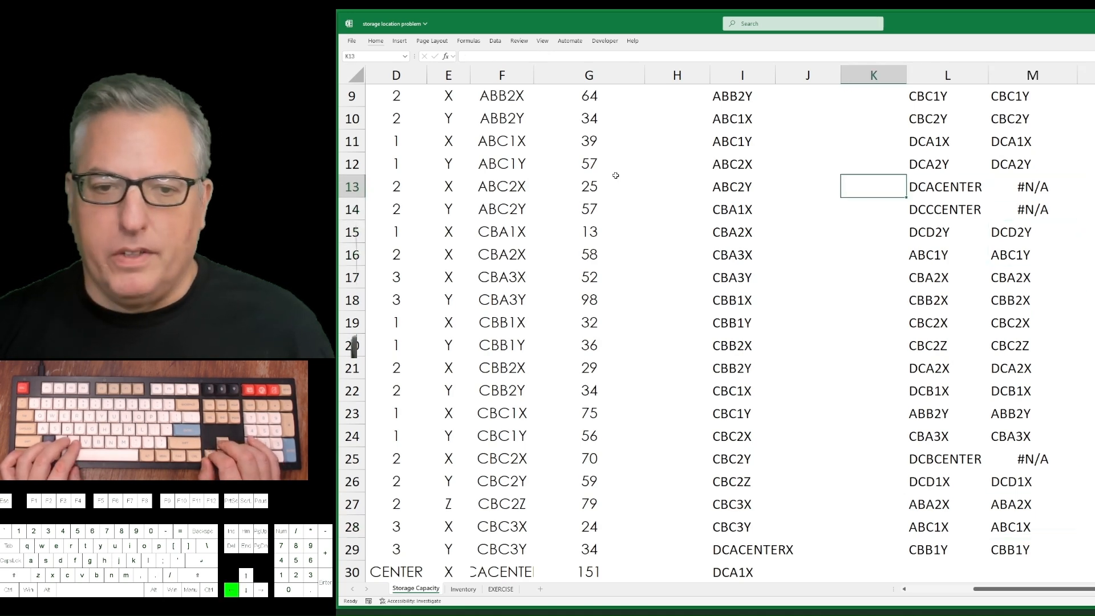
key("Right")
key("ctrl+Down")
key("Up")
key("Up")
key("Up")
key("Up")
key("Up")
key("Up")
key("Up")
key("Up")
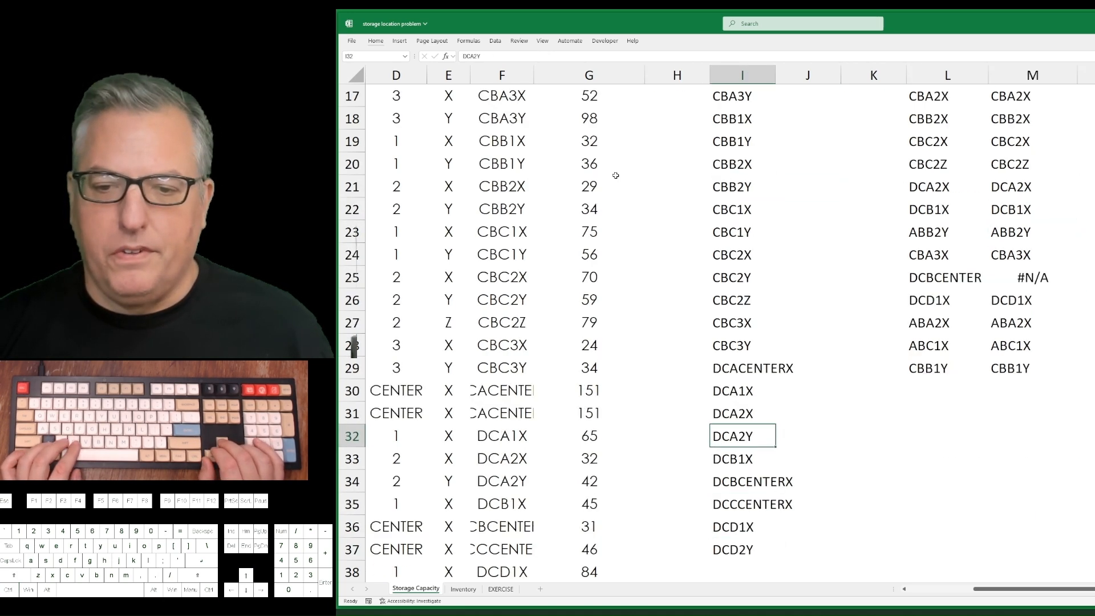
key("Left")
key("Left")
key("Right")
key("Right")
key("Down")
key("Down")
key("Down")
key("Down")
key("Down")
key("Down")
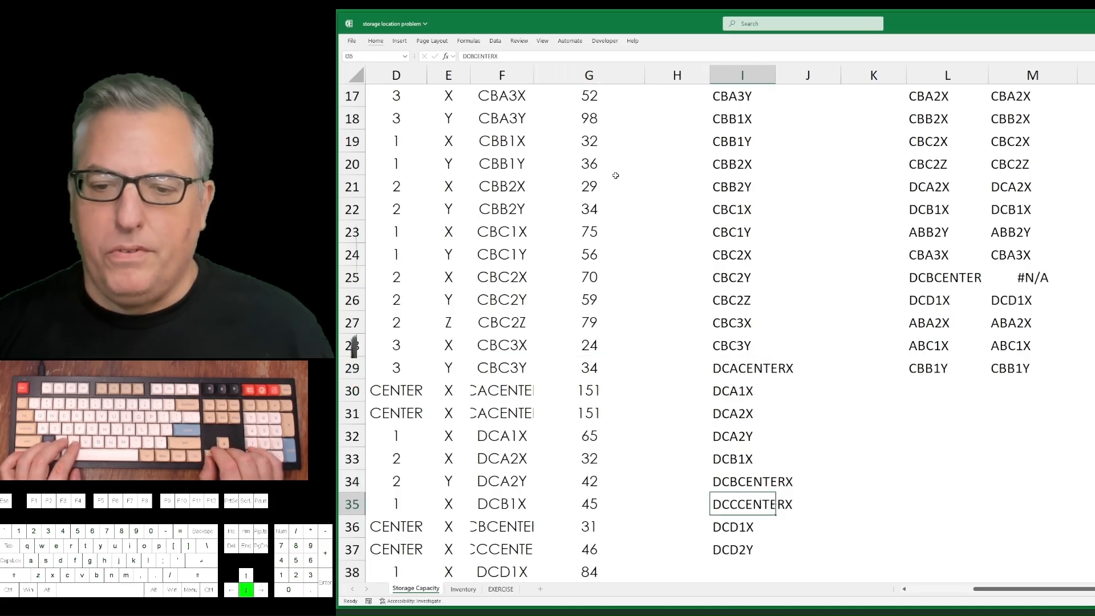
Try a reverse exact-match lookup in J2 of the code in I2 against column M: =VLOOKUP(I2,M:M,1,FALSE).
key("ctrl+Up")
key("ctrl+Right")
key("Up")
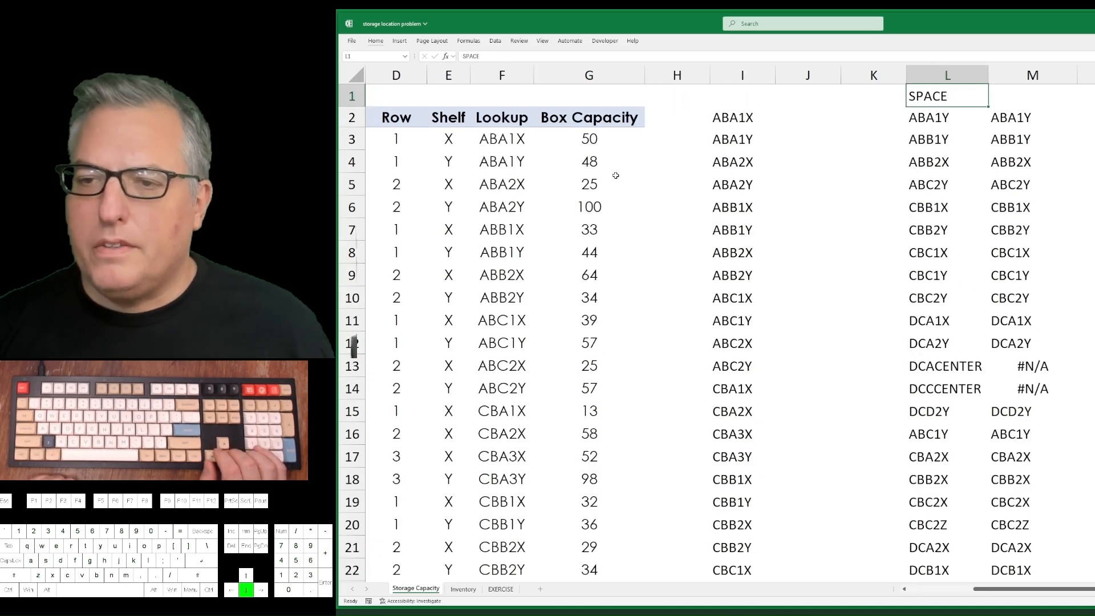
key("Down")
key("Right")
key("Left")
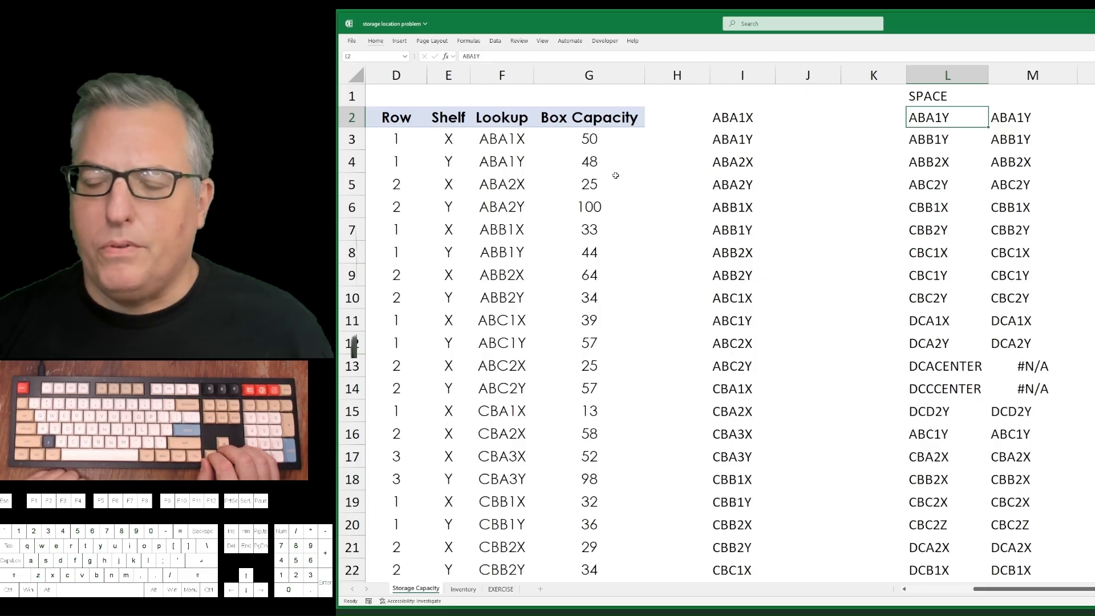
key("Left")
key("Left")
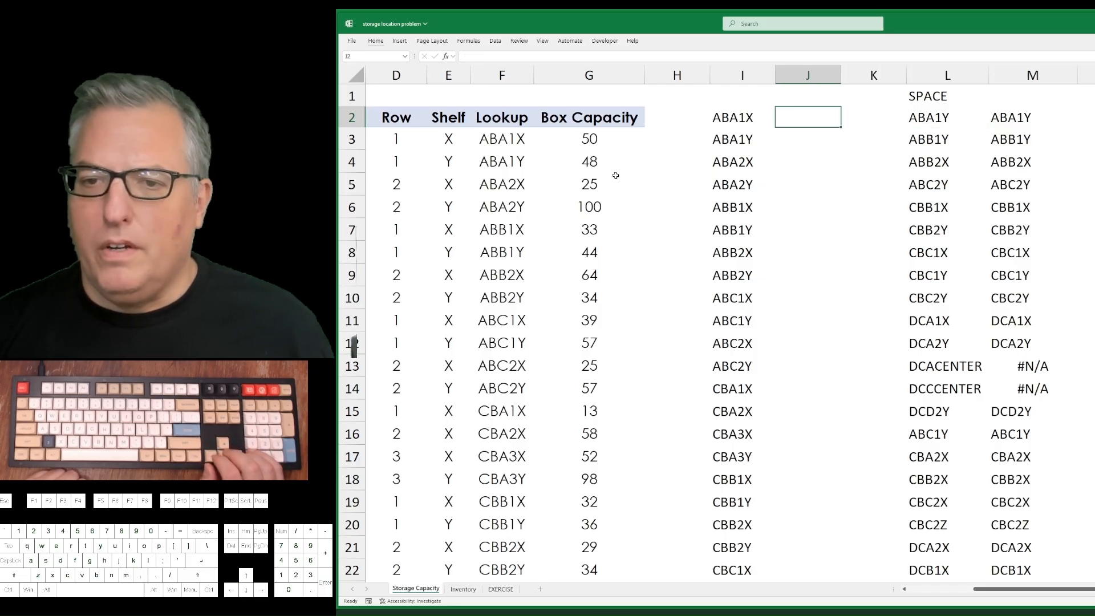
type("=vl")
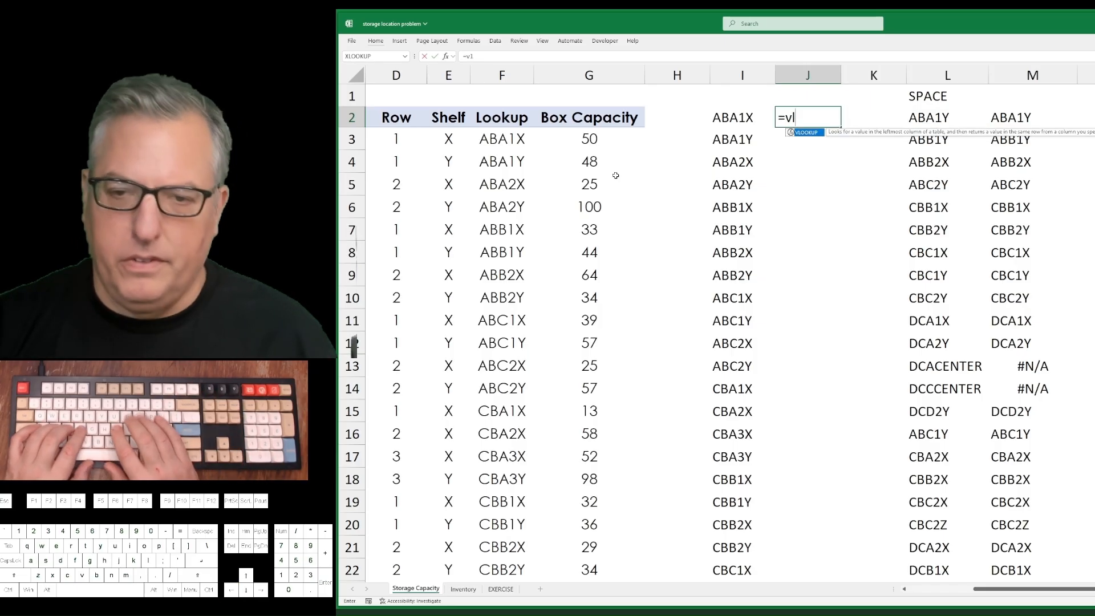
type("ookup(")
key("Left")
key("Down")
key("Up")
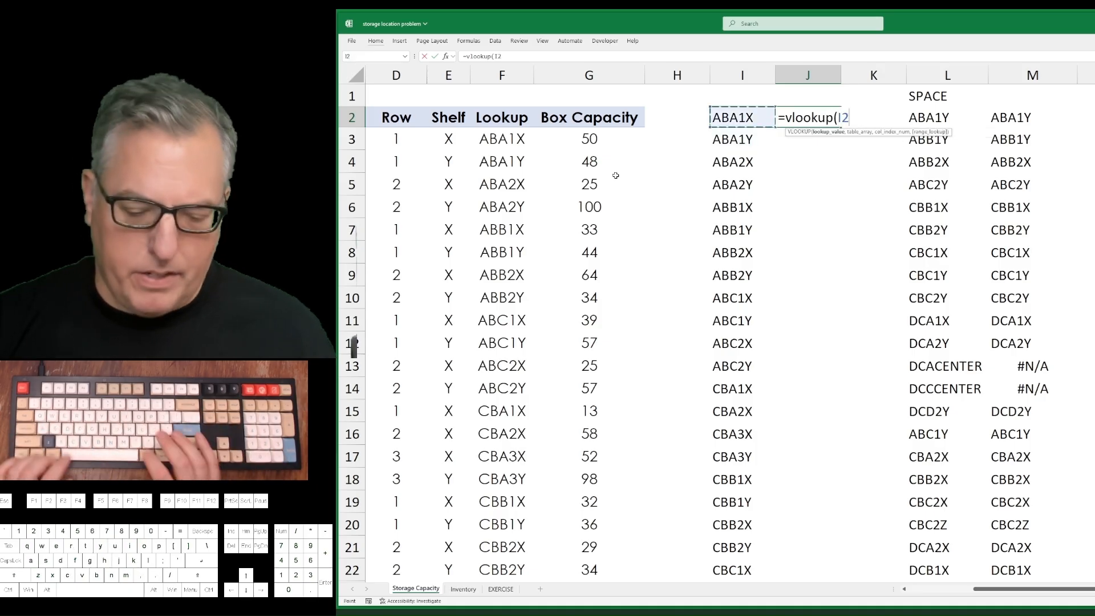
type(",")
key("Right")
key("Right")
key("Right")
key("ctrl+space")
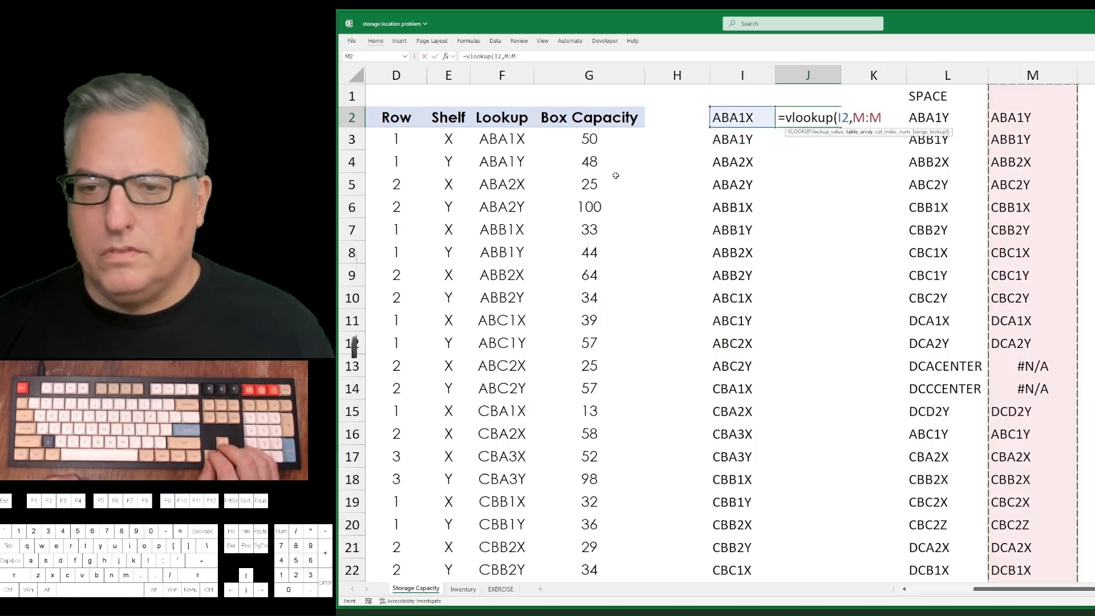
type(",1,false")
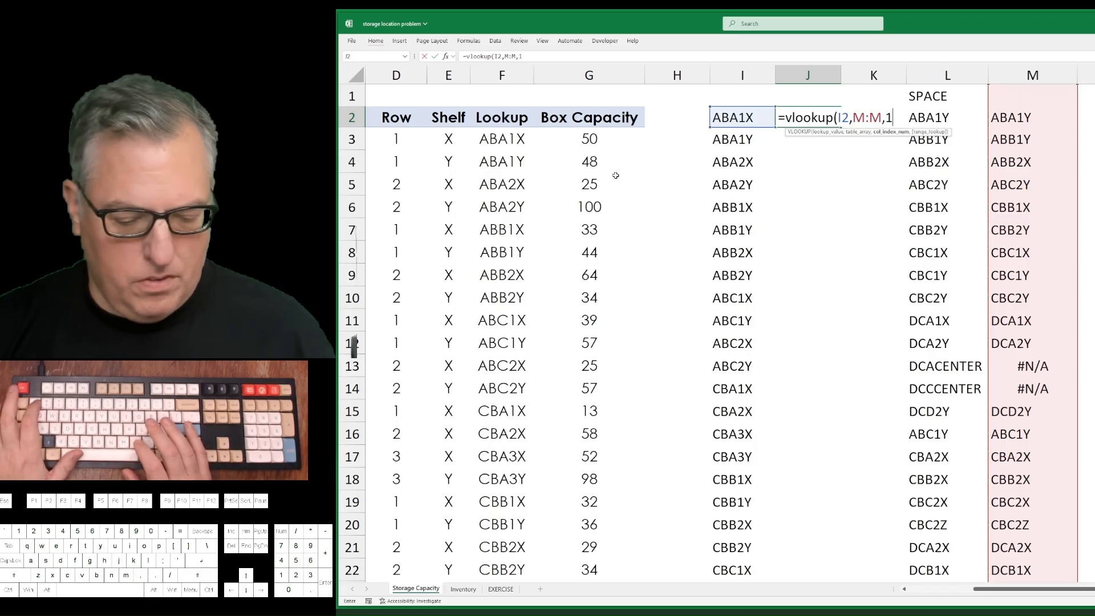
key("Return")
Fill the reverse lookup formula from J2 down through J37 and review its results from the first row.
key("Left")
key("ctrl+Down")
key("Right")
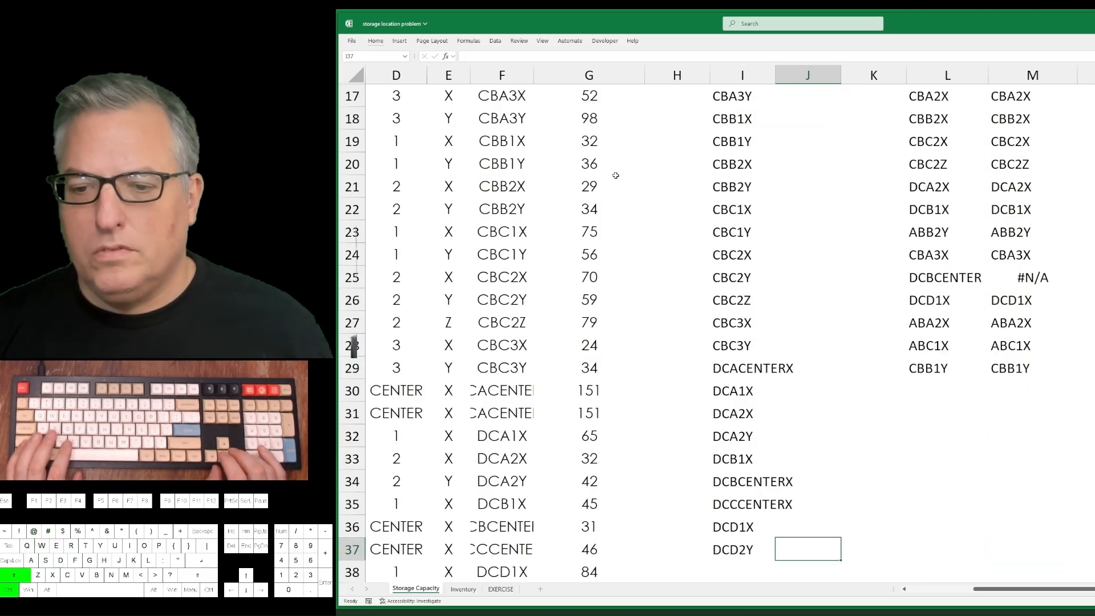
key("ctrl+shift+Up")
key("ctrl+d")
key("ctrl+Up")
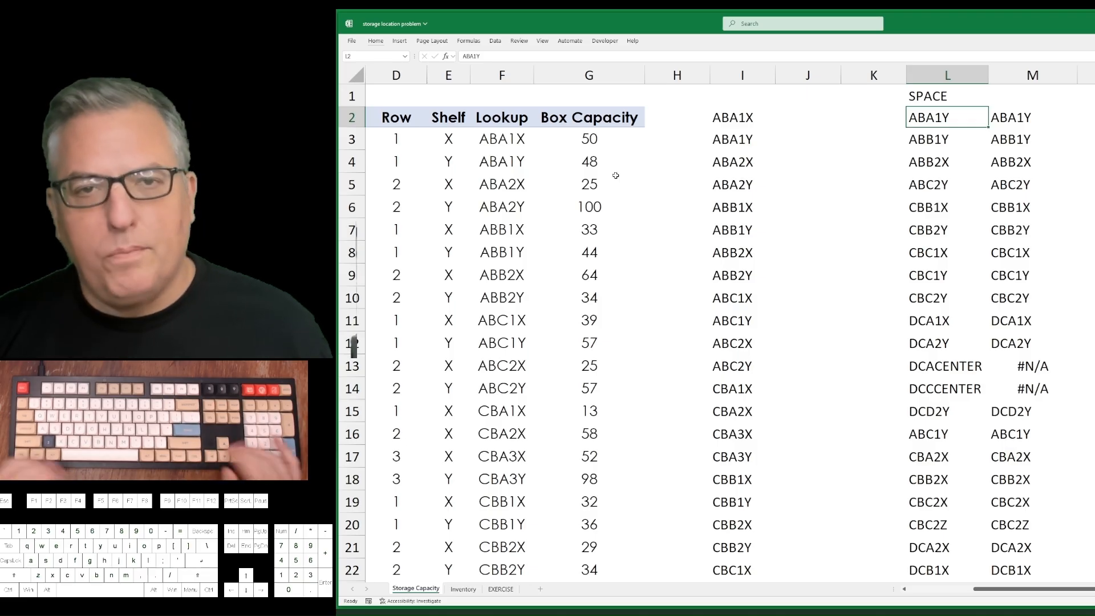
key("Down")
key("Down")
key("Down")
key("Down")
key("Down")
key("Down")
key("Down")
key("Down")
key("Down")
key("Down")
key("Down")
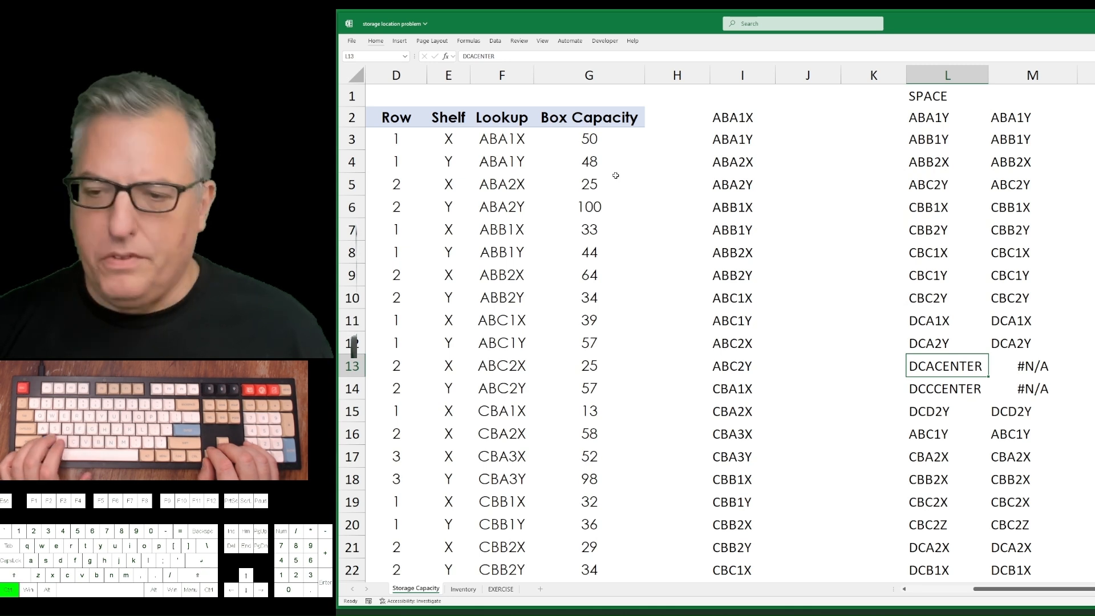
Examine the unmatched CENTER codes in L13, L14 and L25 alongside their lookup results in column M.
key("ctrl+c")
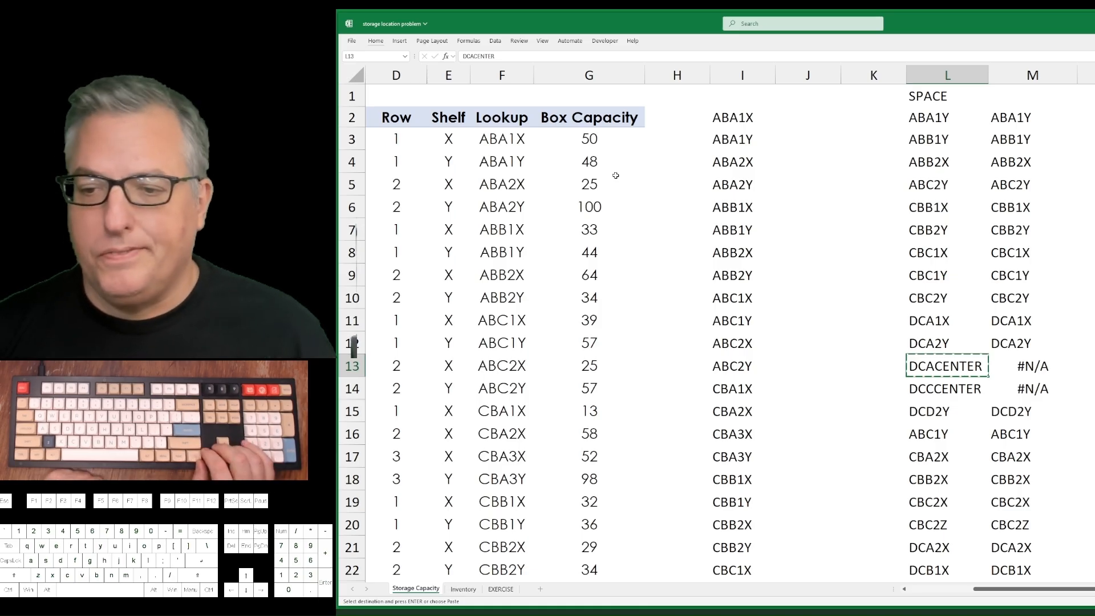
key("Left")
key("Right")
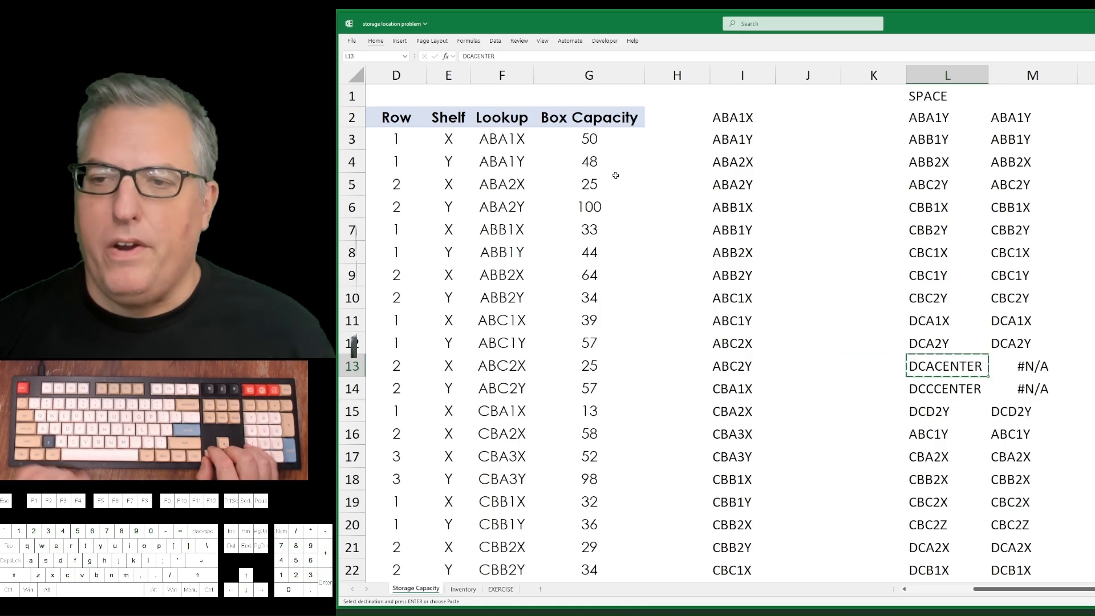
key("Down")
key("Down")
key("Down")
key("Down")
key("Down")
key("Down")
key("Down")
key("Down")
key("Down")
key("Down")
key("Down")
key("Down")
key("Down")
key("Down")
key("Down")
key("Down")
key("Up")
key("Up")
key("Up")
key("Up")
key("Up")
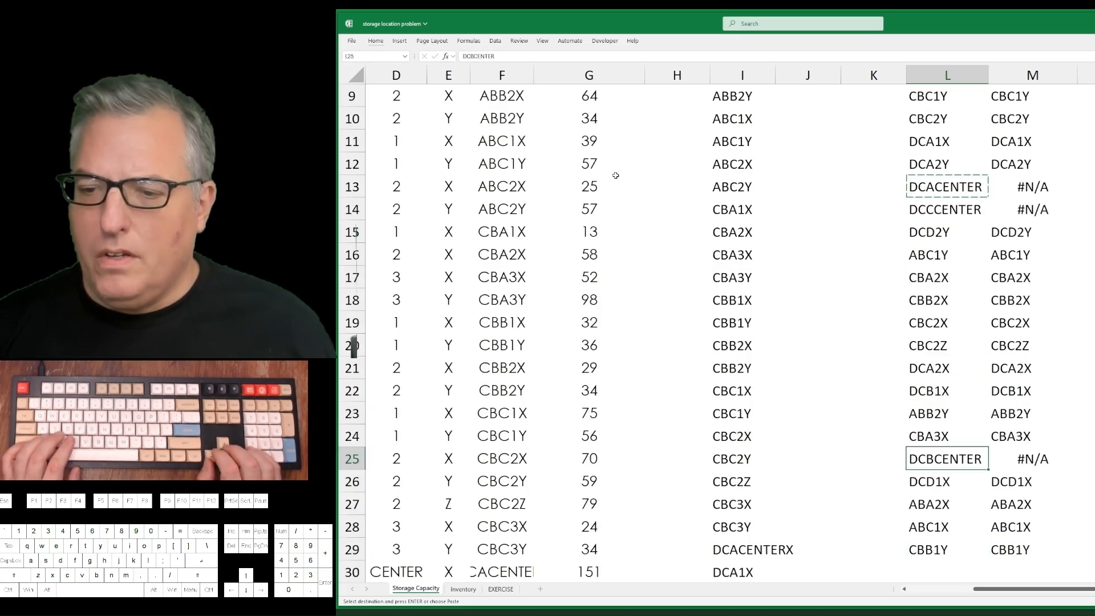
key("Up")
key("Up")
key("Up")
key("Up")
key("Up")
key("Up")
key("Up")
key("Up")
key("Up")
key("Up")
key("Up")
key("shift+Right")
key("shift+Down")
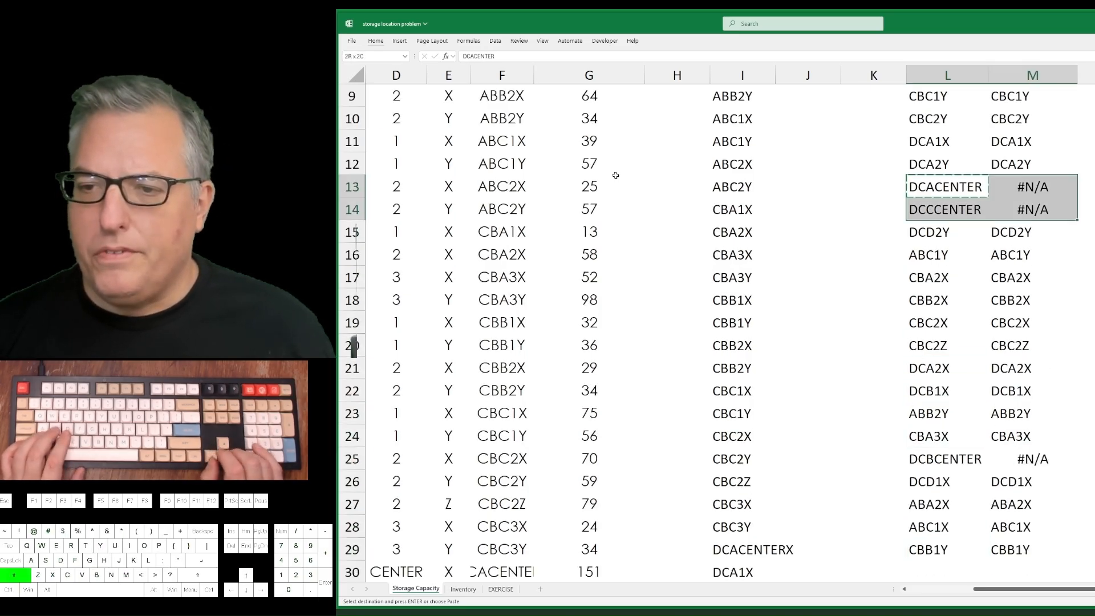
key("shift+Left")
key("shift+Up")
key("Down")
key("Down")
key("Down")
key("Down")
key("Down")
key("Down")
key("Down")
key("Down")
key("Down")
key("Down")
key("Down")
key("Down")
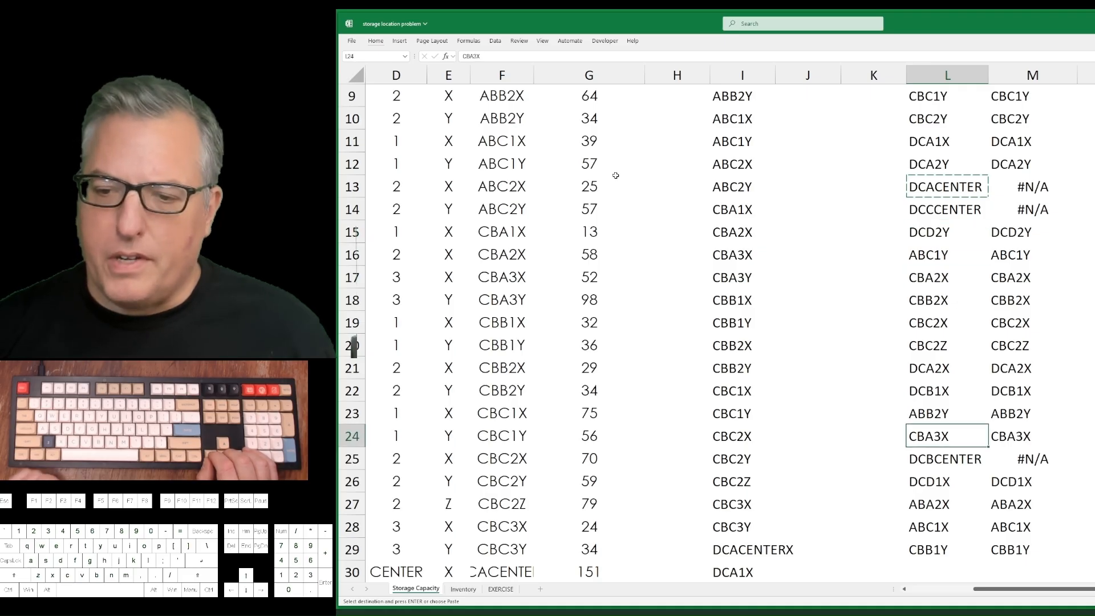
key("Up")
key("Up")
key("Up")
key("Up")
key("Up")
key("Up")
key("Up")
key("Up")
key("Up")
key("Up")
key("Up")
key("Up")
key("Up")
key("Up")
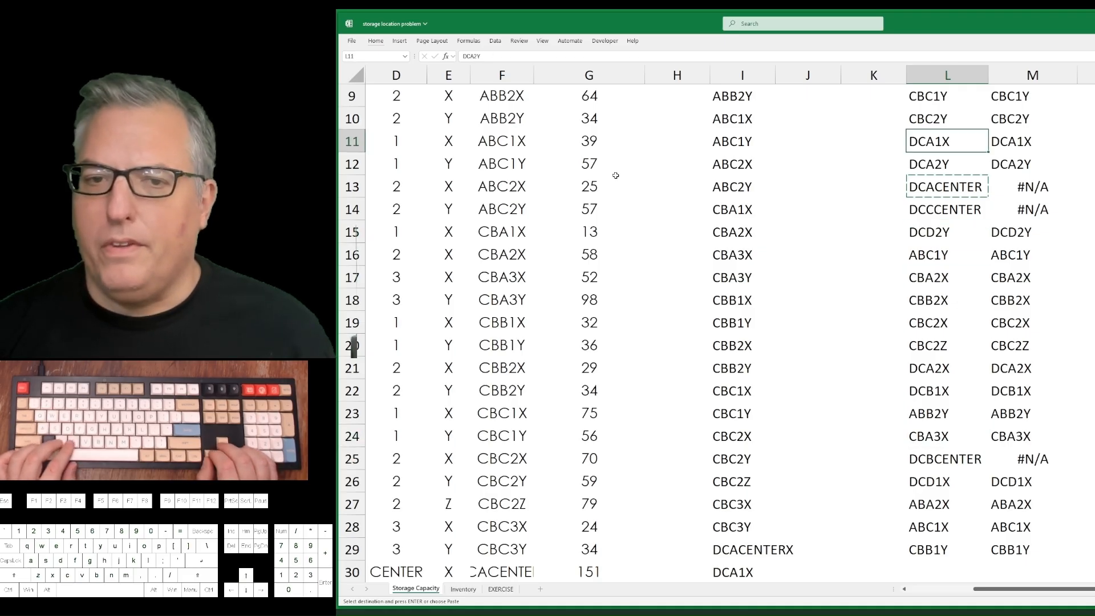
Search the storage location data in B3:E39 for "center".
key("ctrl+Up")
key("Left")
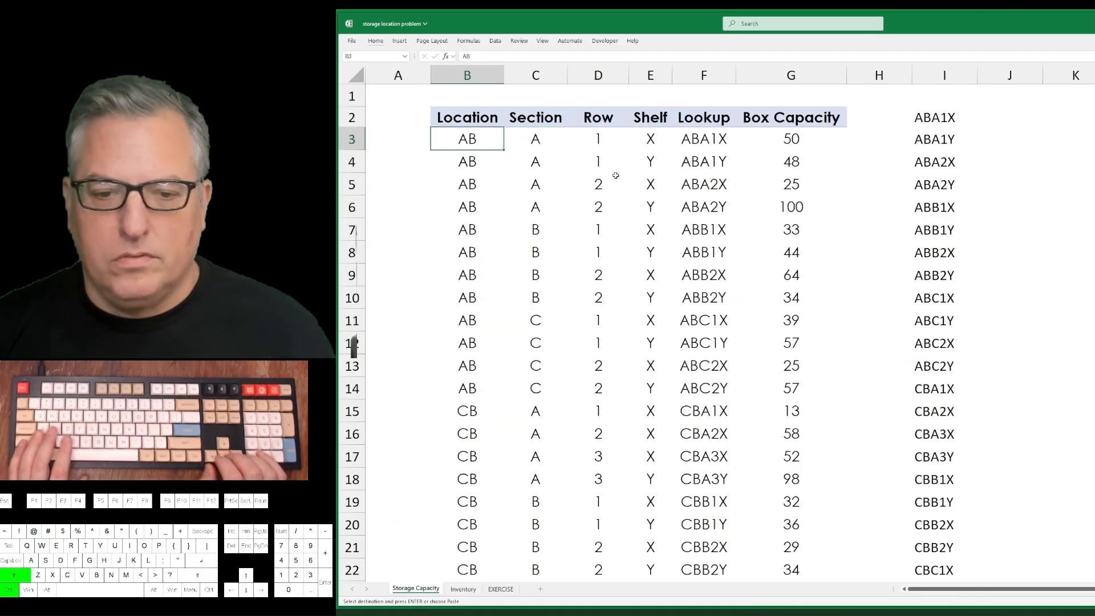
key("ctrl+shift+Down")
key("shift+Right")
key("shift+Right")
key("shift+Right")
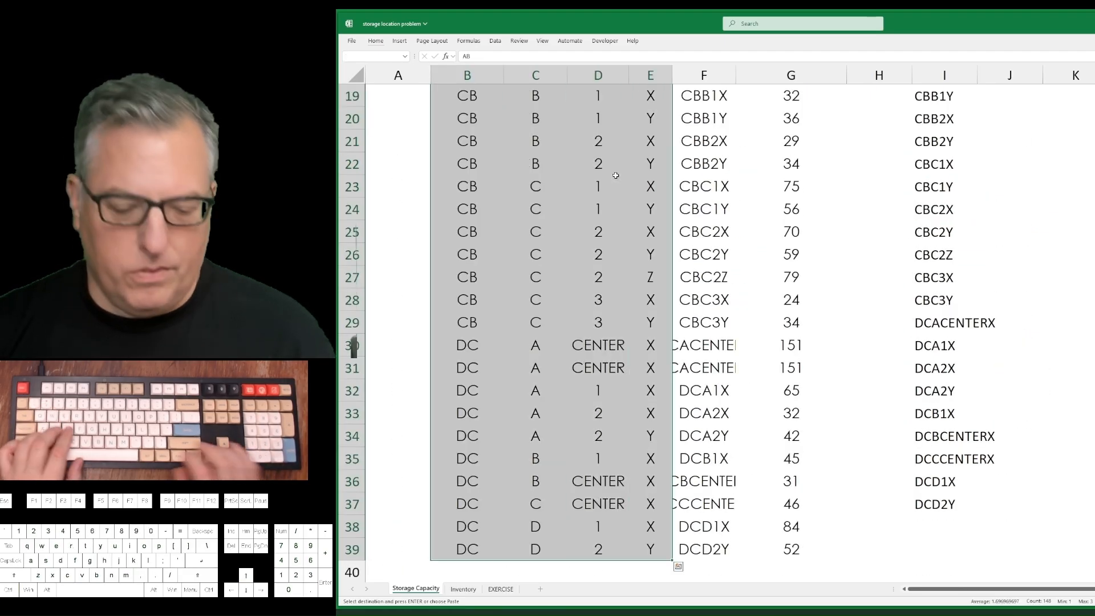
key("ctrl+f")
type("center")
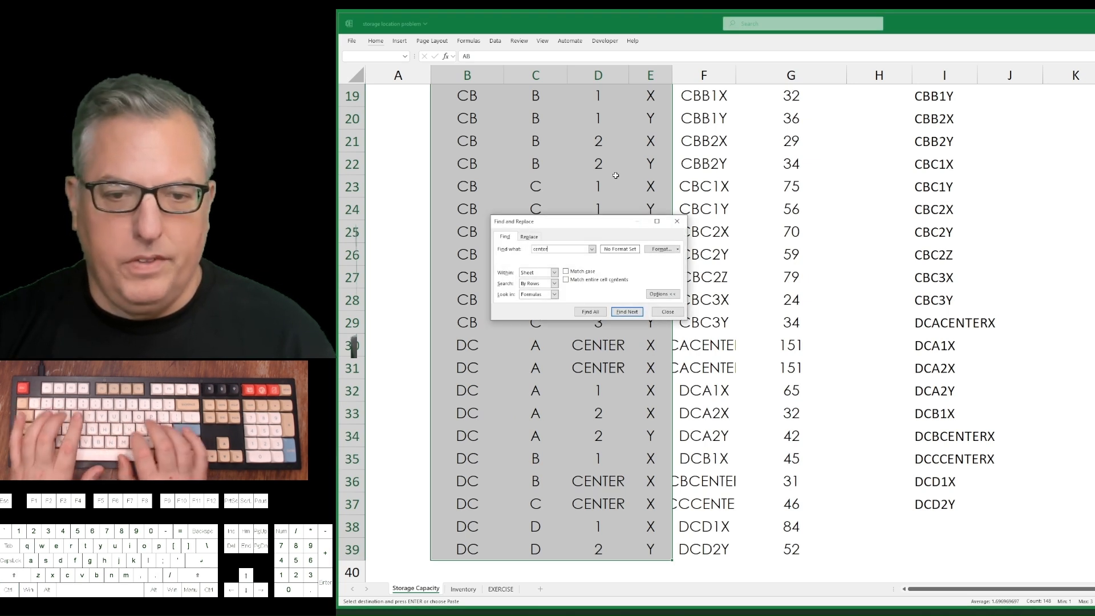
key("Return")
key("Return")
key("Return")
key("Return")
key("Return")
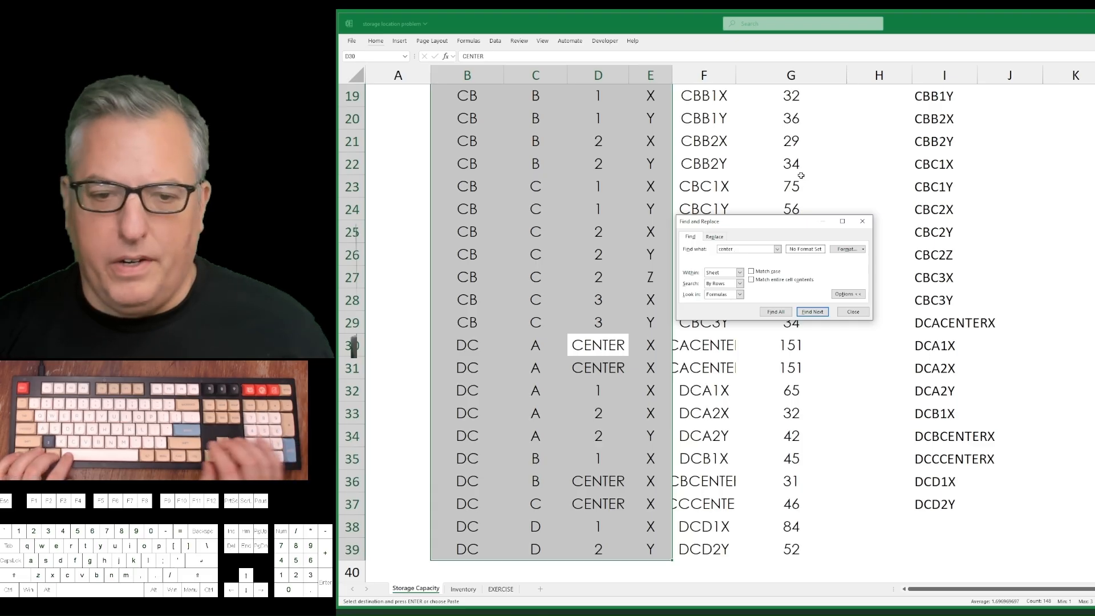
key("Escape")
AutoFit the width of the Lookup column F so its long CENTER codes fit.
key("Right")
key("Right")
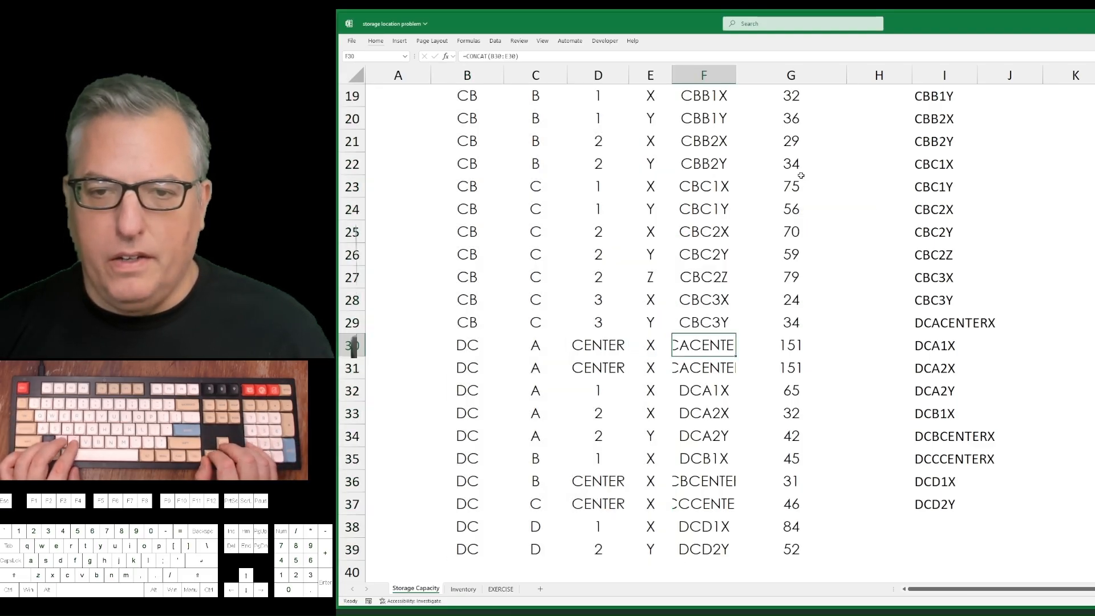
key("ctrl+space")
key("alt+h")
key("o")
key("i")
key("Up")
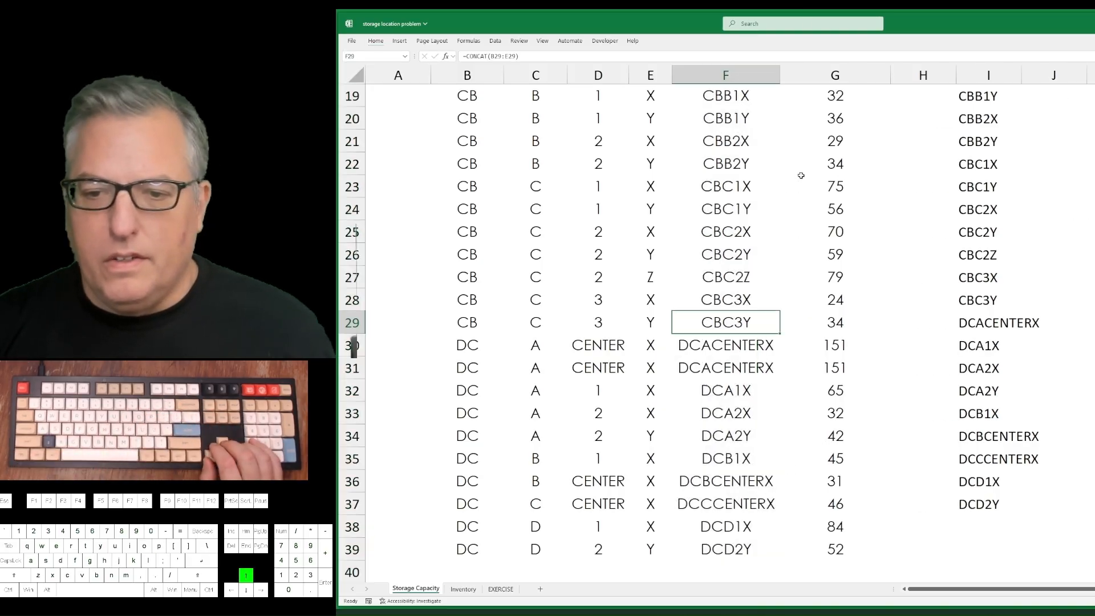
Compare the CENTER codes in columns F and I with the code in L25, and glance at the Inventory sheet.
key("Down")
key("Right")
key("Right")
key("Right")
key("Right")
key("Right")
key("Right")
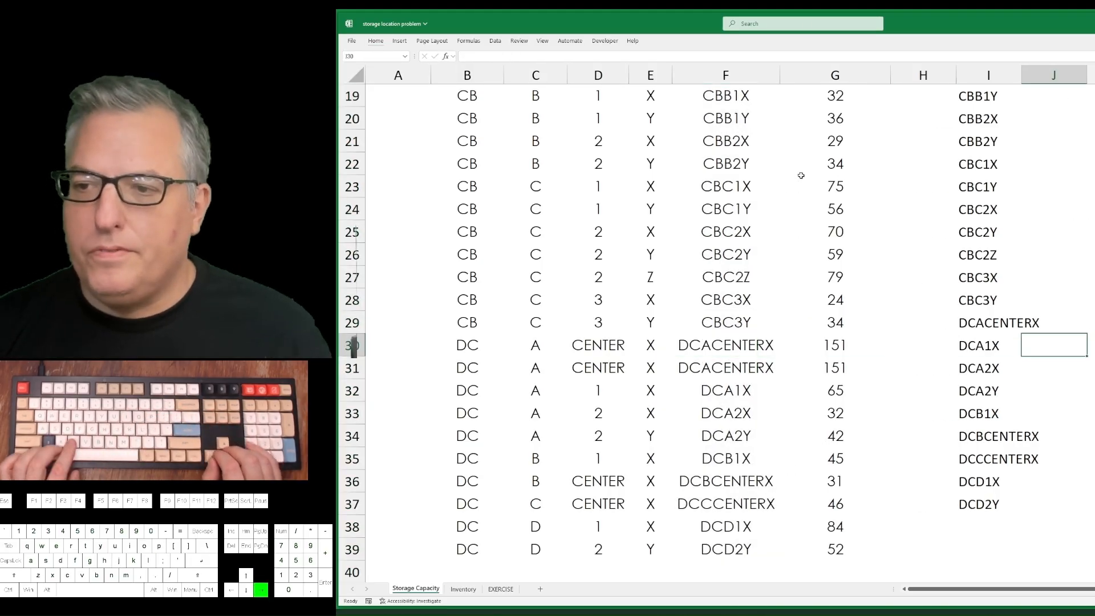
key("Up")
key("Up")
key("Up")
key("Up")
key("Up")
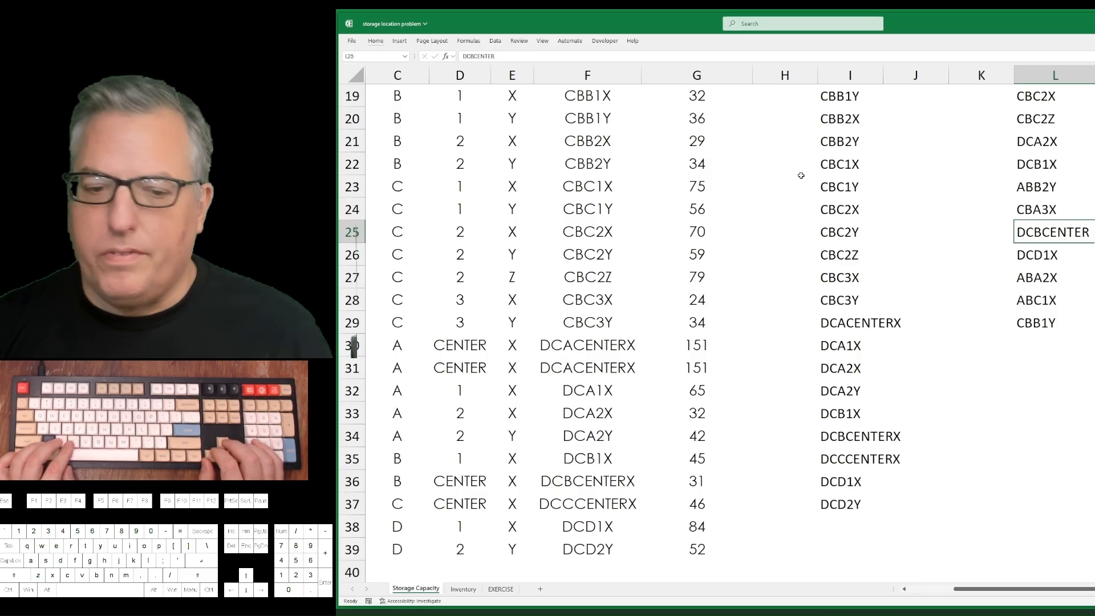
key("ctrl+Page_Down")
key("ctrl+Page_Up")
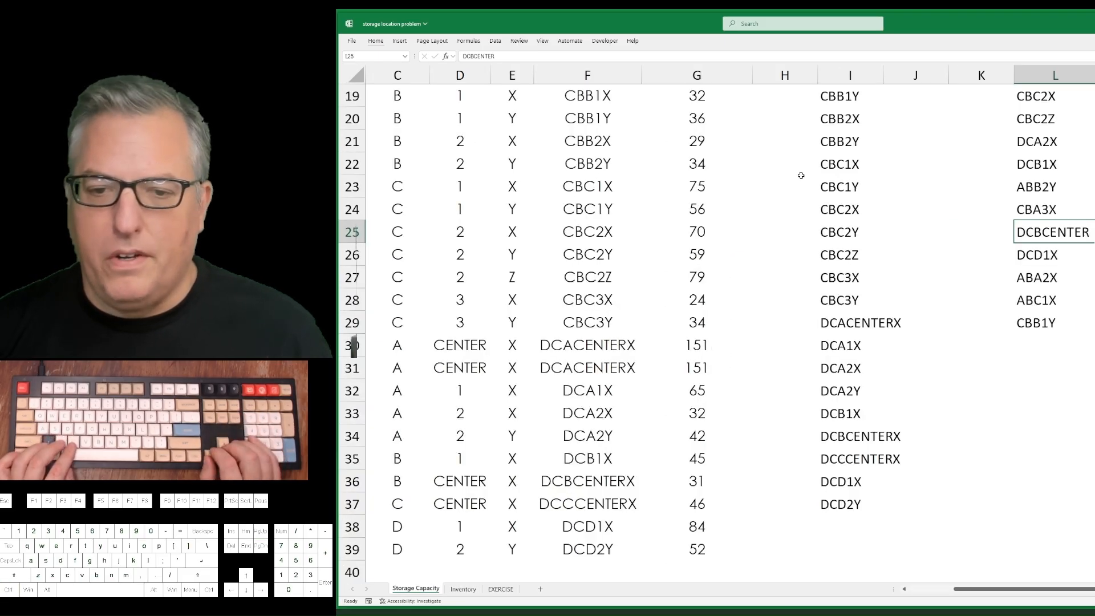
Change the first DC A CENTER row's lookup formula in F30 to =CONCAT(B30:D30), leaving out the shelf.
key("Left")
key("Left")
key("Left")
key("Left")
key("Left")
key("Down")
key("Down")
key("Down")
key("Down")
key("Down")
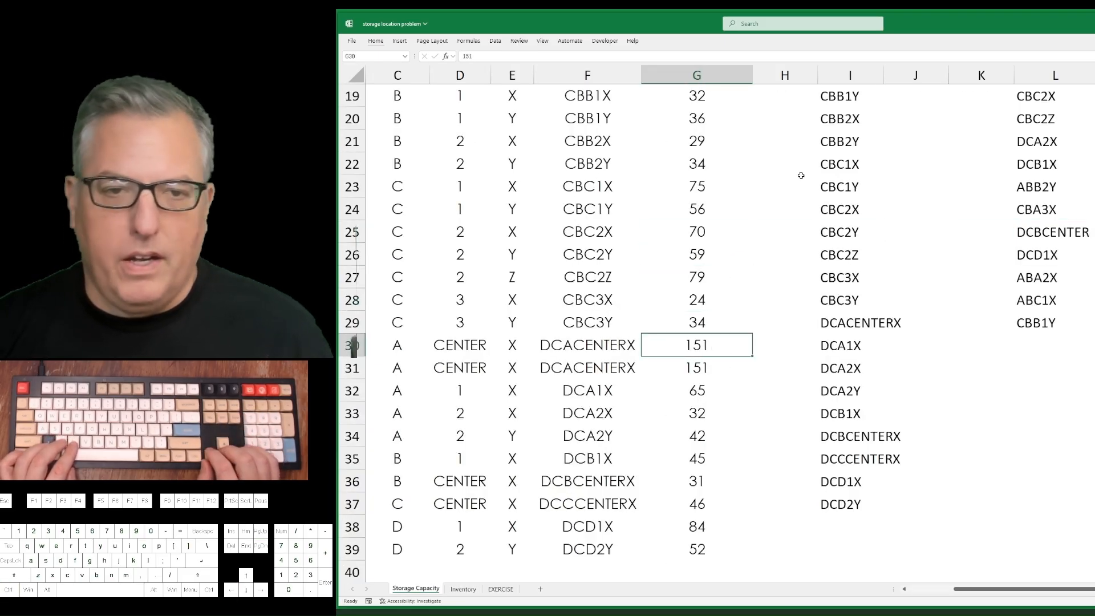
key("Left")
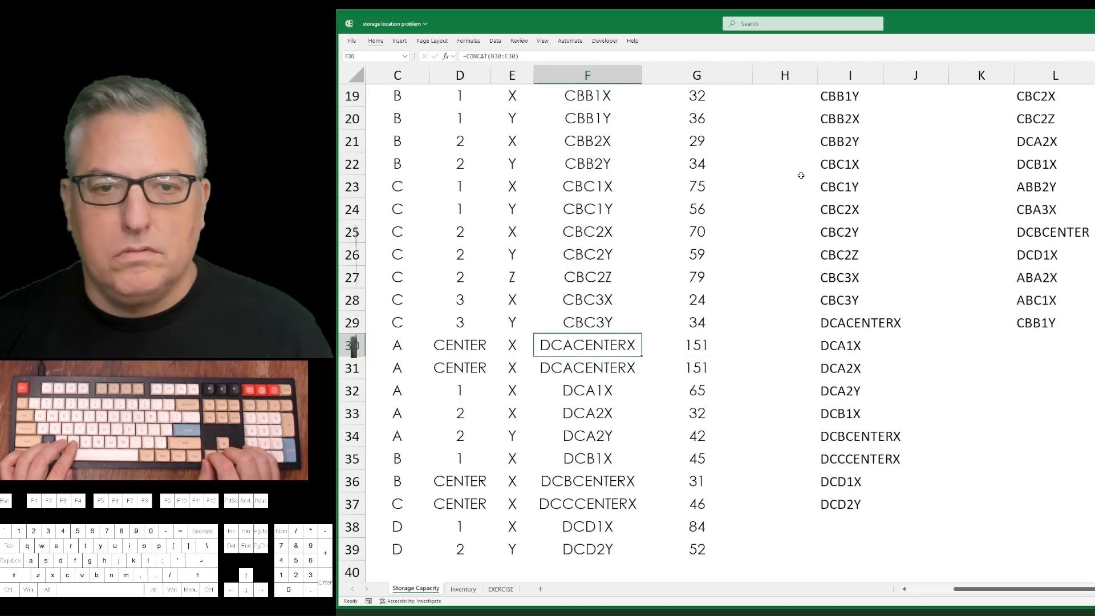
key("F2")
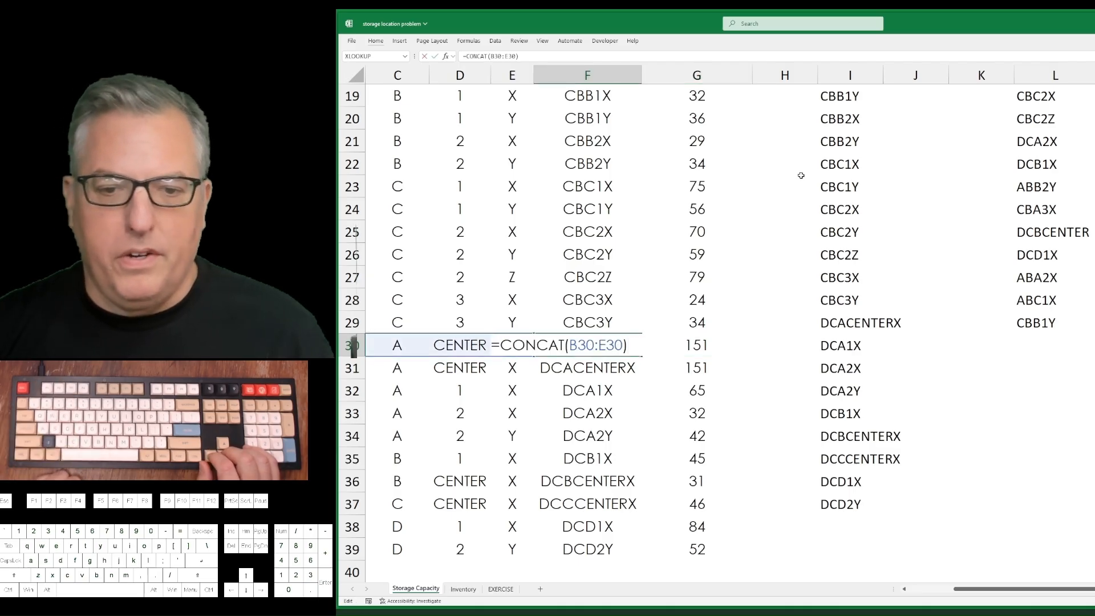
key("Left")
key("BackSpace")
key("BackSpace")
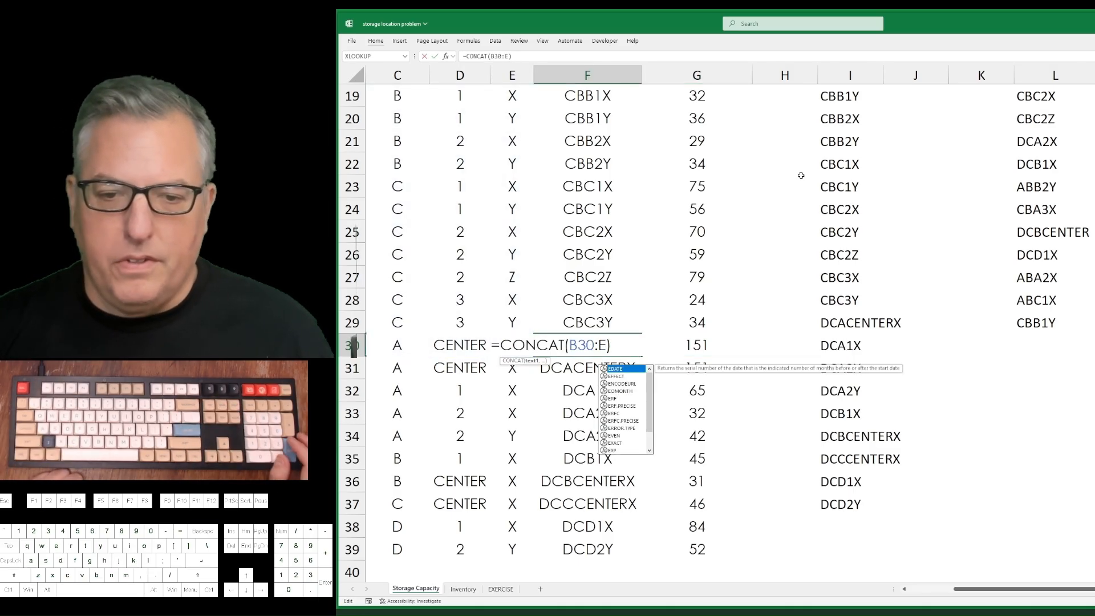
key("BackSpace")
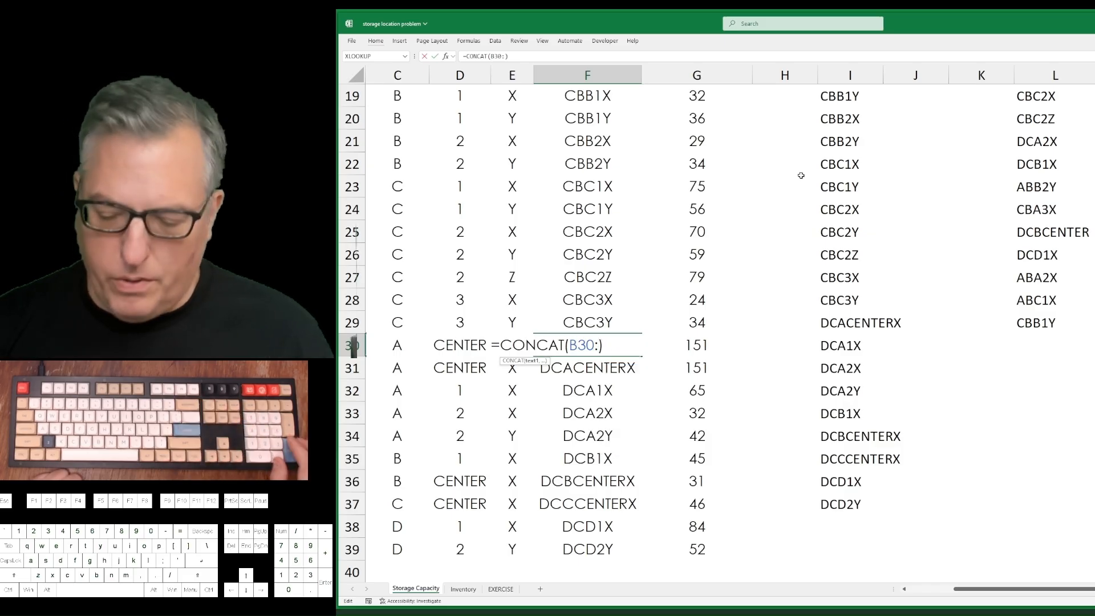
type("D30")
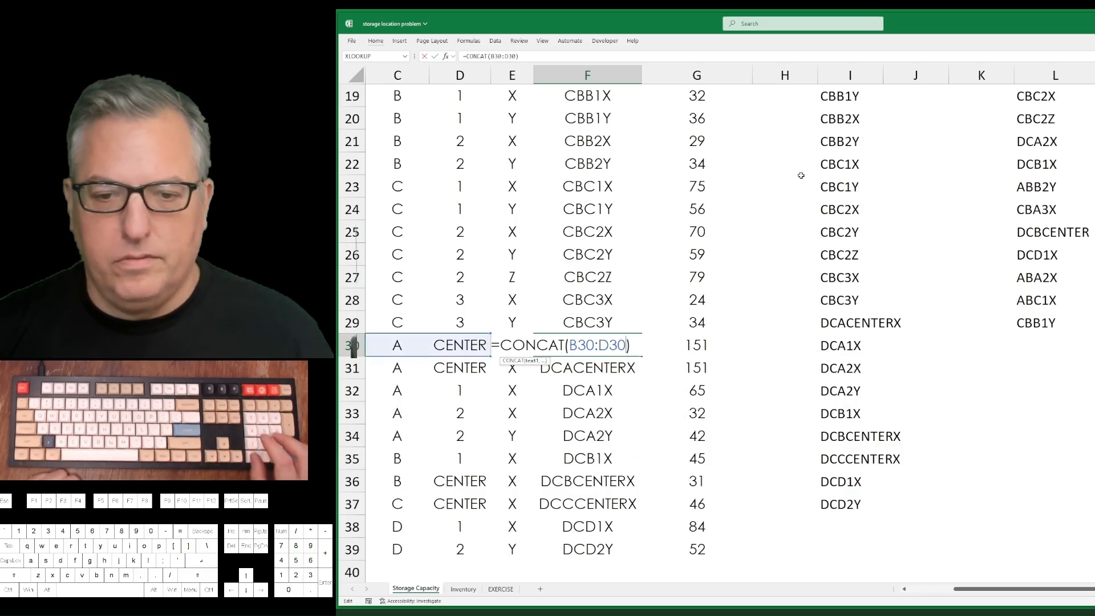
key("Return")
Fill the CONCAT formula from F30 down into F31 and copy F31.
key("Up")
key("Up")
key("Down")
key("shift+Down")
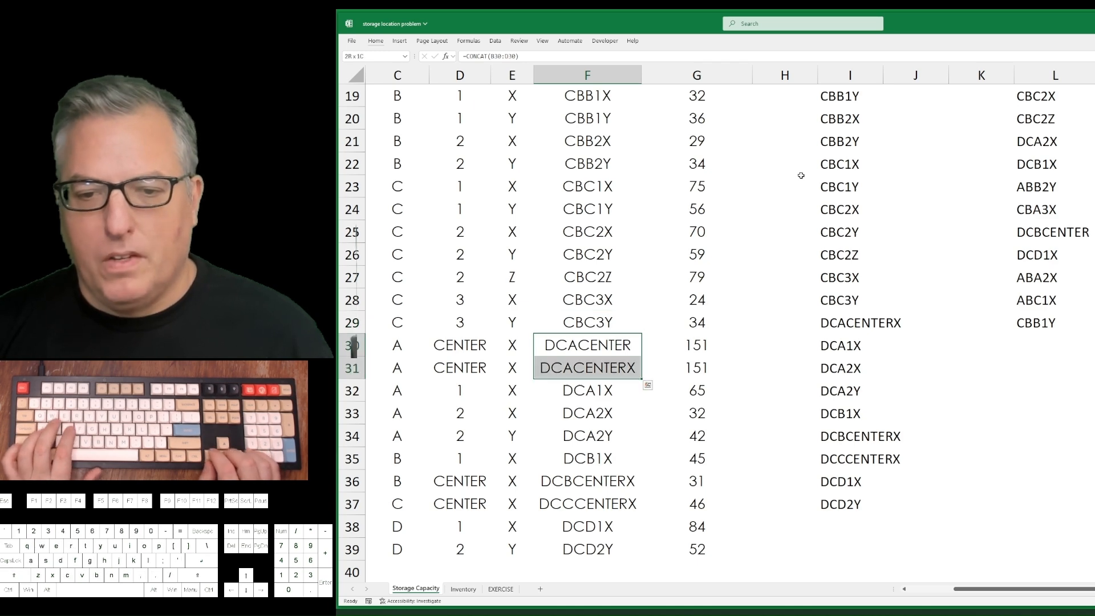
key("ctrl+d")
key("Down")
key("ctrl+c")
key("Down")
key("Down")
key("Down")
key("Down")
key("Down")
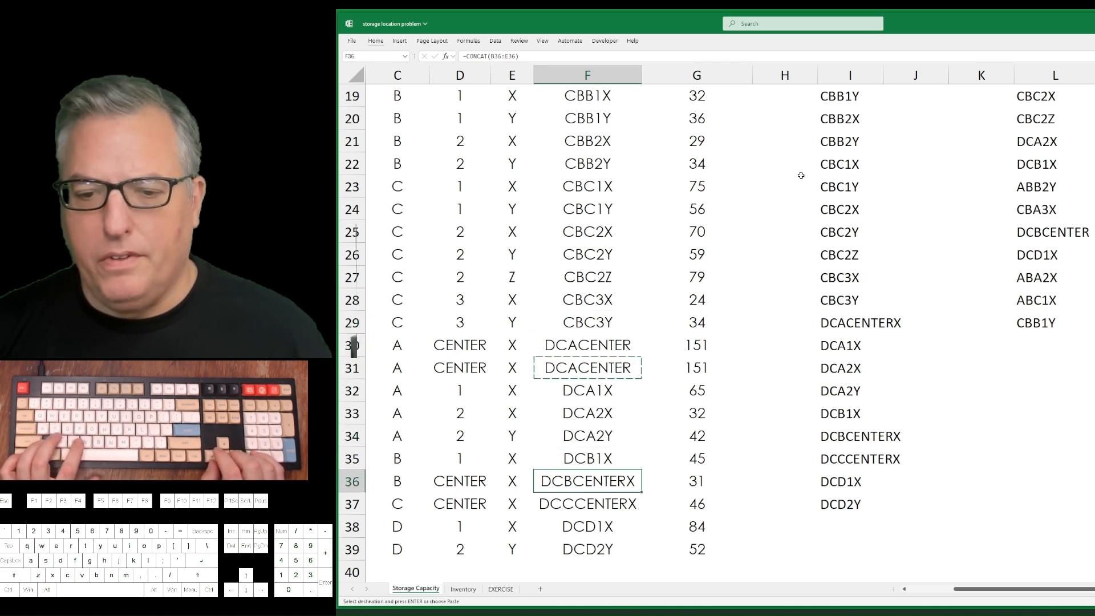
Turn on filtering for the storage table's header row B2:G2.
key("ctrl+Up")
key("ctrl+Up")
key("ctrl+Down")
key("ctrl+Left")
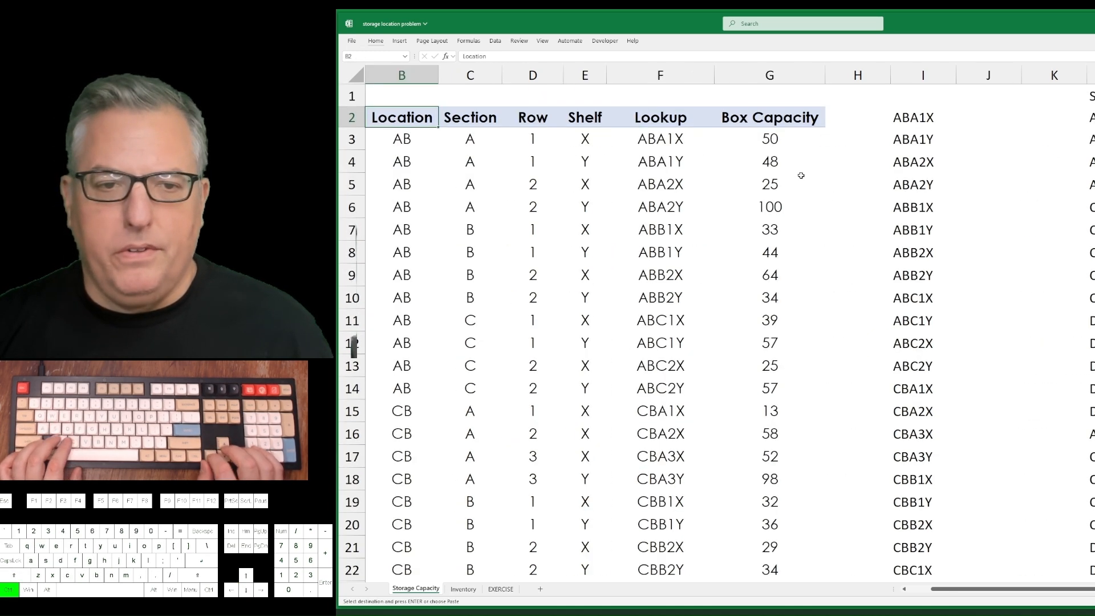
key("ctrl+shift+Right")
key("ctrl+shift+l")
key("alt+Down")
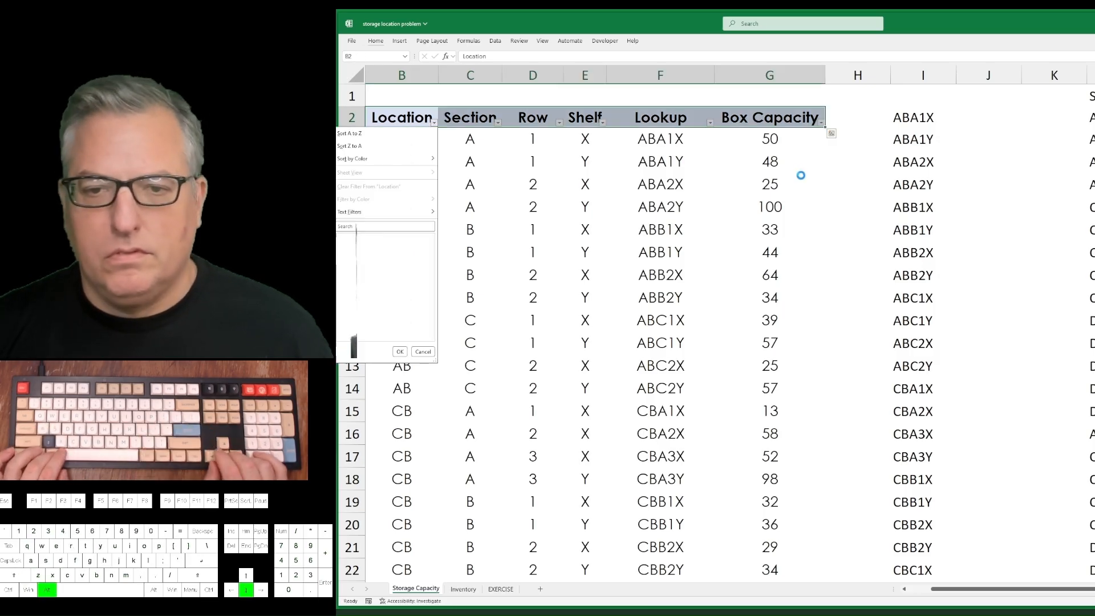
key("Escape")
Filter the Lookup column with a Contains text filter for "cent".
key("Right")
key("Right")
key("Right")
key("Right")
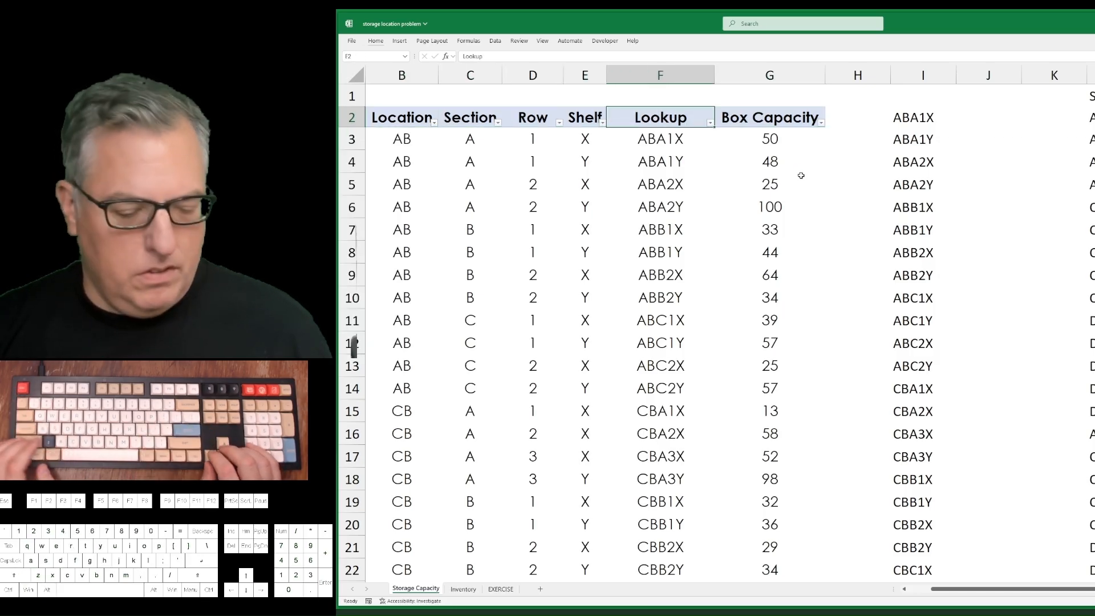
key("alt+Down")
key("Down")
key("Down")
key("Down")
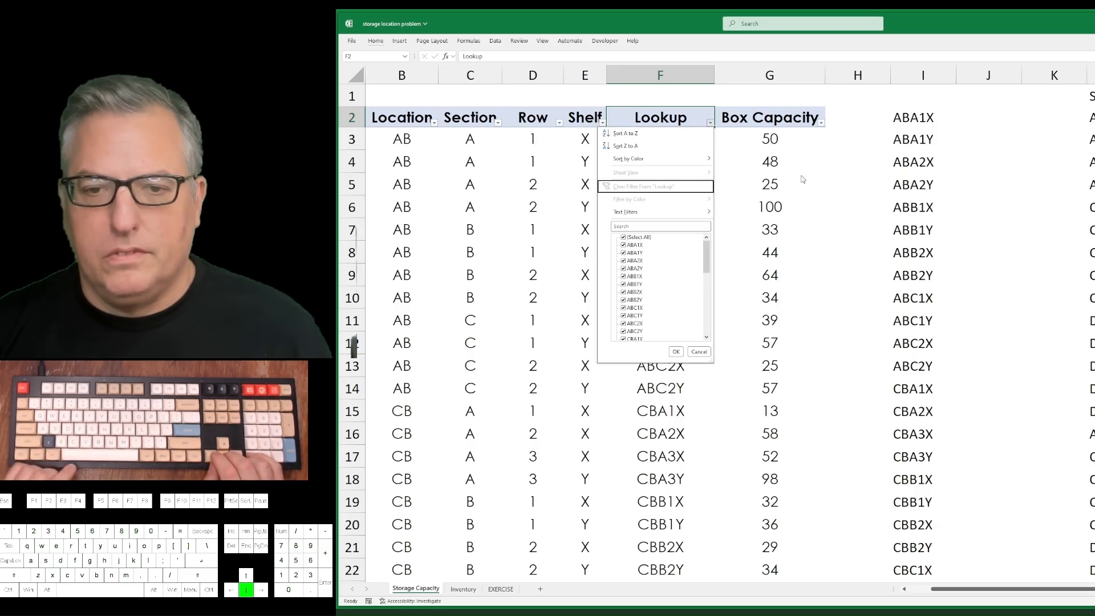
key("Right")
key("Down")
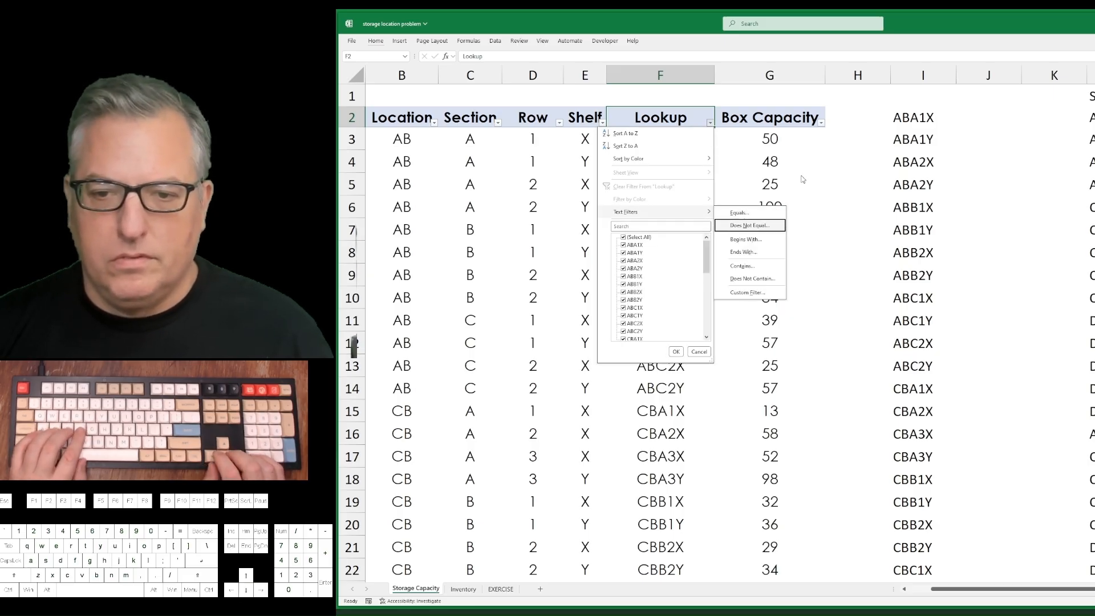
key("Down")
key("Down")
key("Down")
key("Return")
type("center")
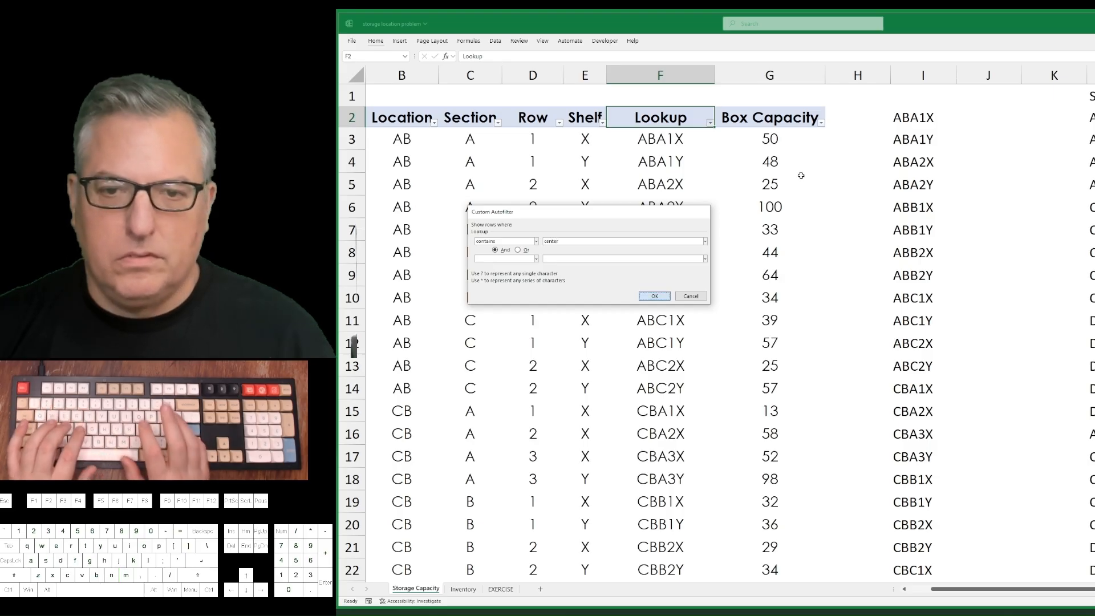
key("Return")
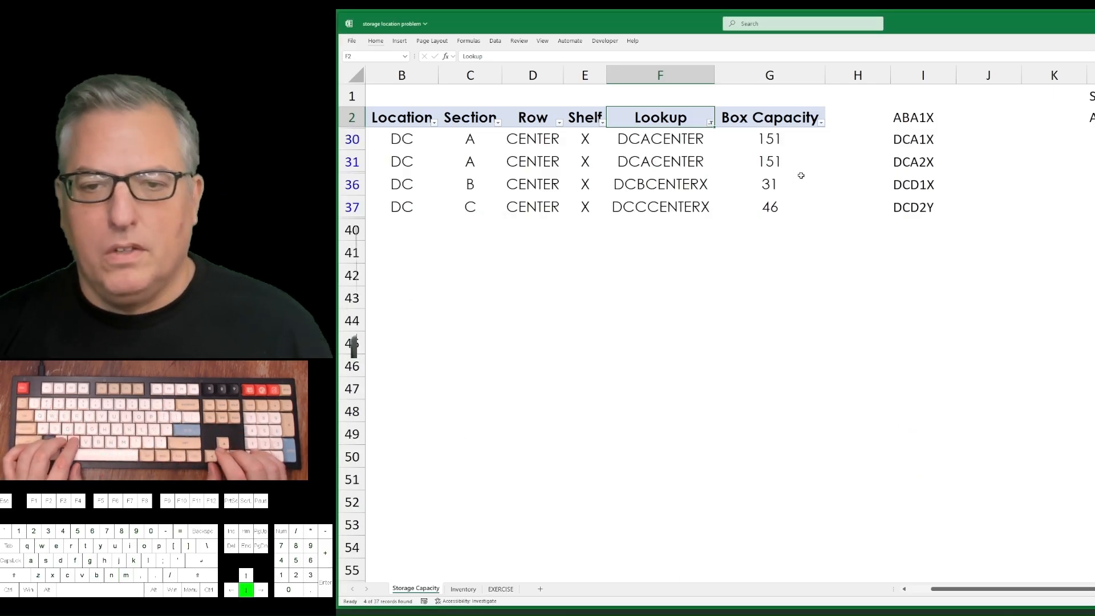
Change the DC B CENTER lookup formula in F36 to =CONCAT(B36:D36).
key("Down")
key("Down")
key("Down")
key("F2")
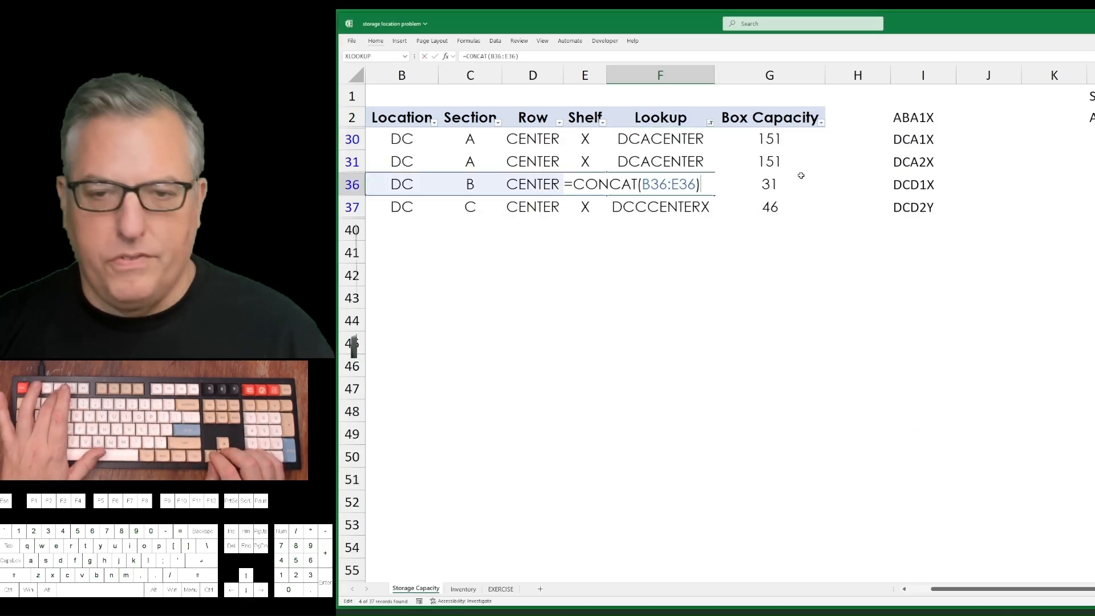
key("Left")
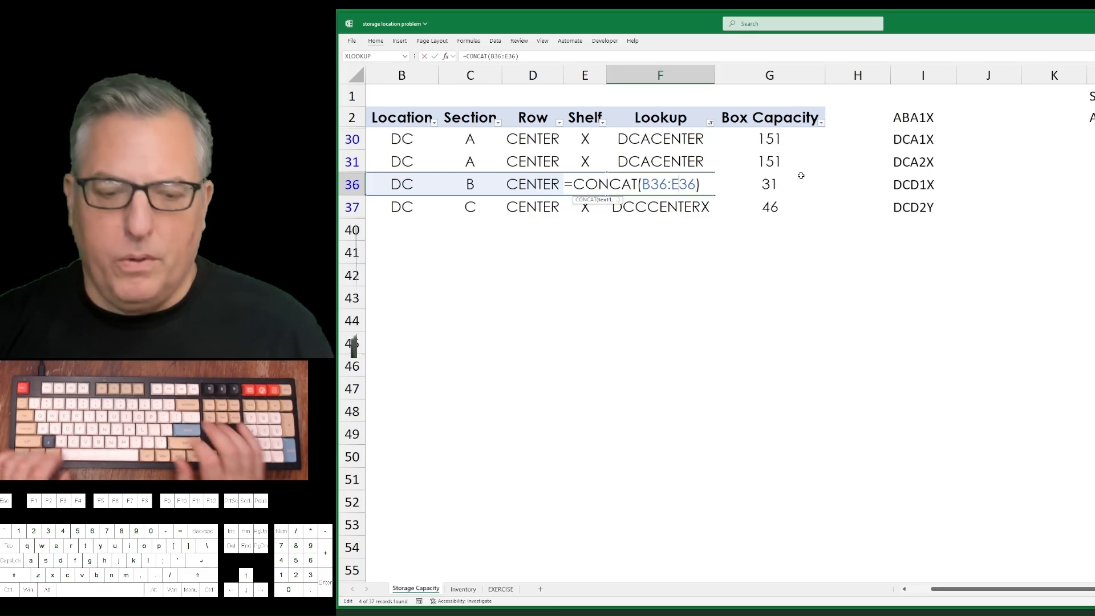
key("BackSpace")
type("d")
key("Return")
Copy the corrected formula from F36 into the DC C CENTER row's cell F37.
key("Up")
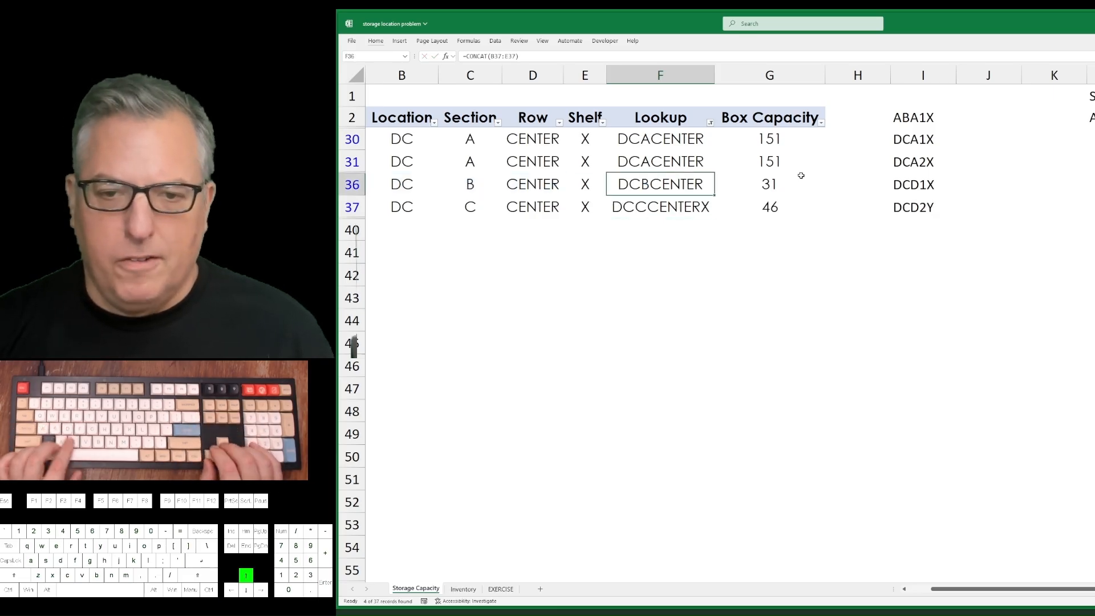
key("ctrl+c")
key("Down")
key("ctrl+v")
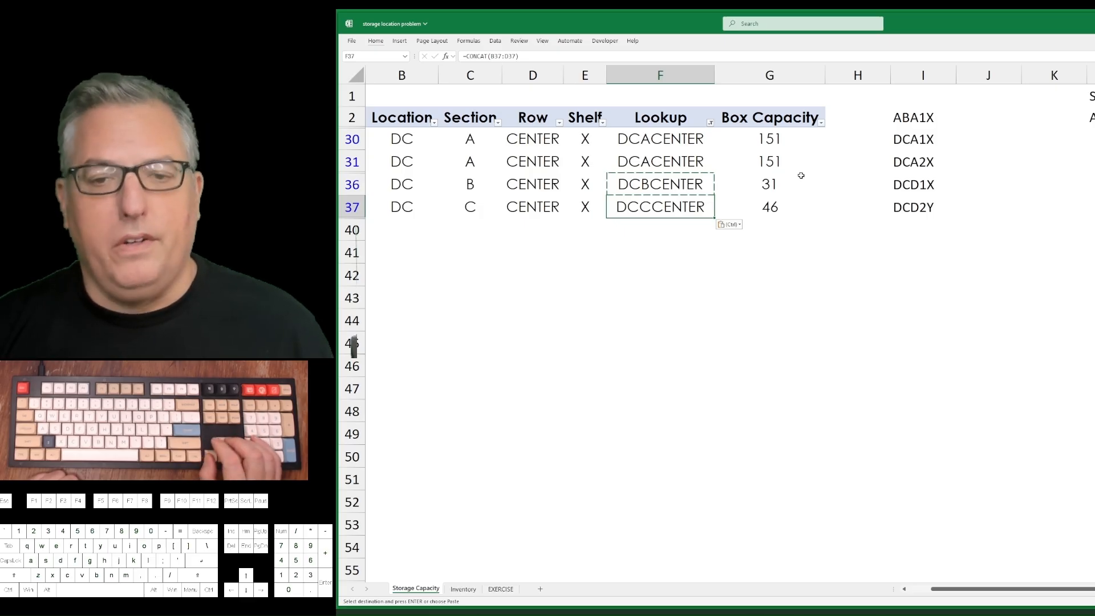
Remove the table's filter and clear the old list of codes in column I from I2 down.
key("Up")
key("Up")
key("Up")
key("Up")
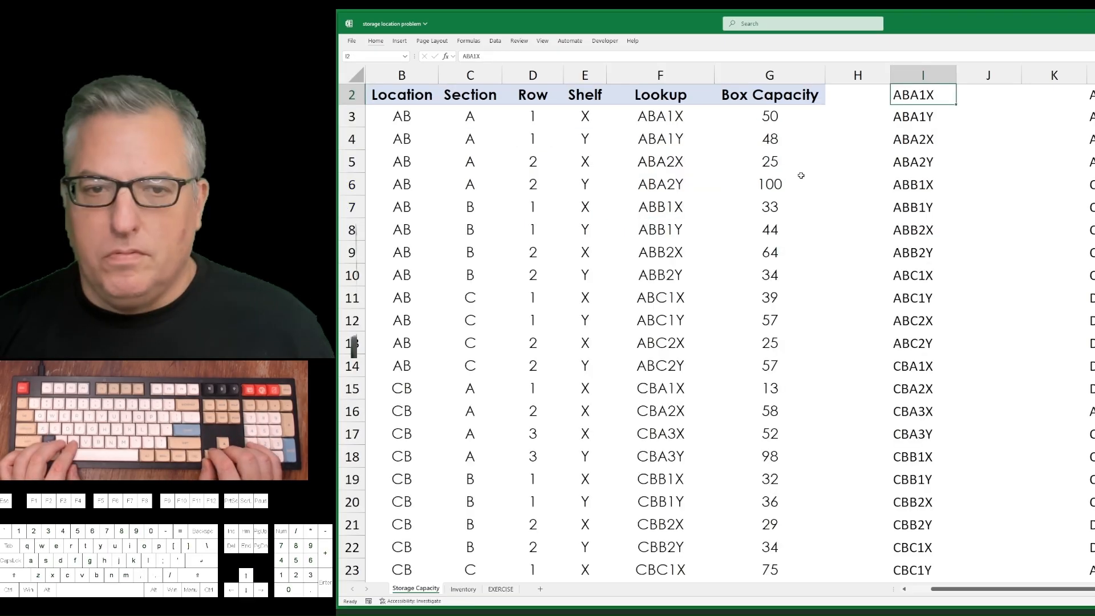
key("ctrl+shift+Down")
key("Delete")
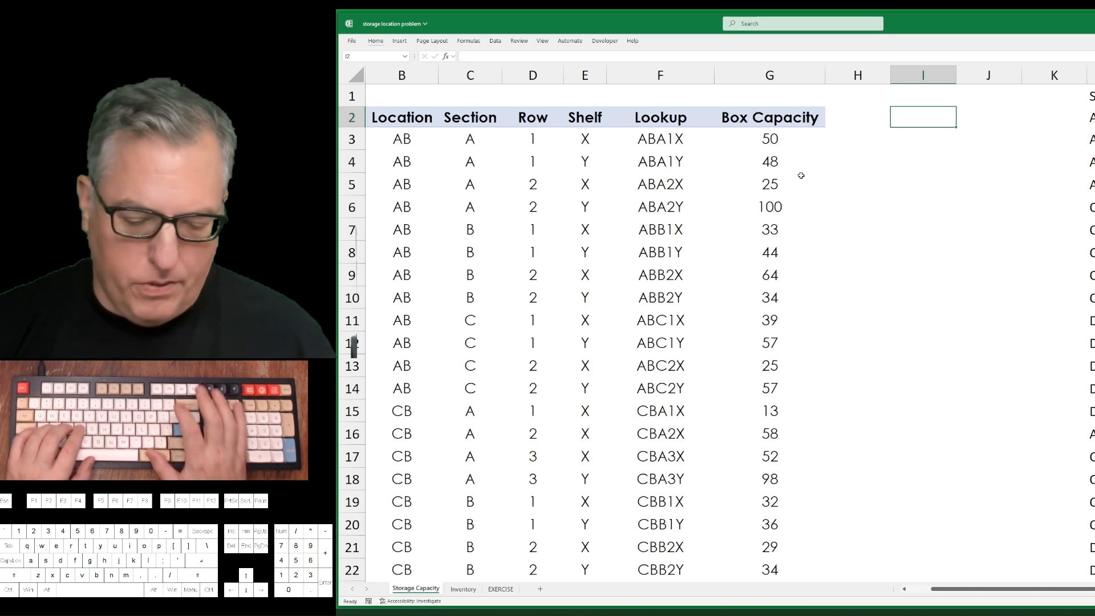
Enter =UNIQUE(F3:F39) in I2 to list the distinct lookup codes.
type("=uniq")
key("Tab")
key("Left")
key("Left")
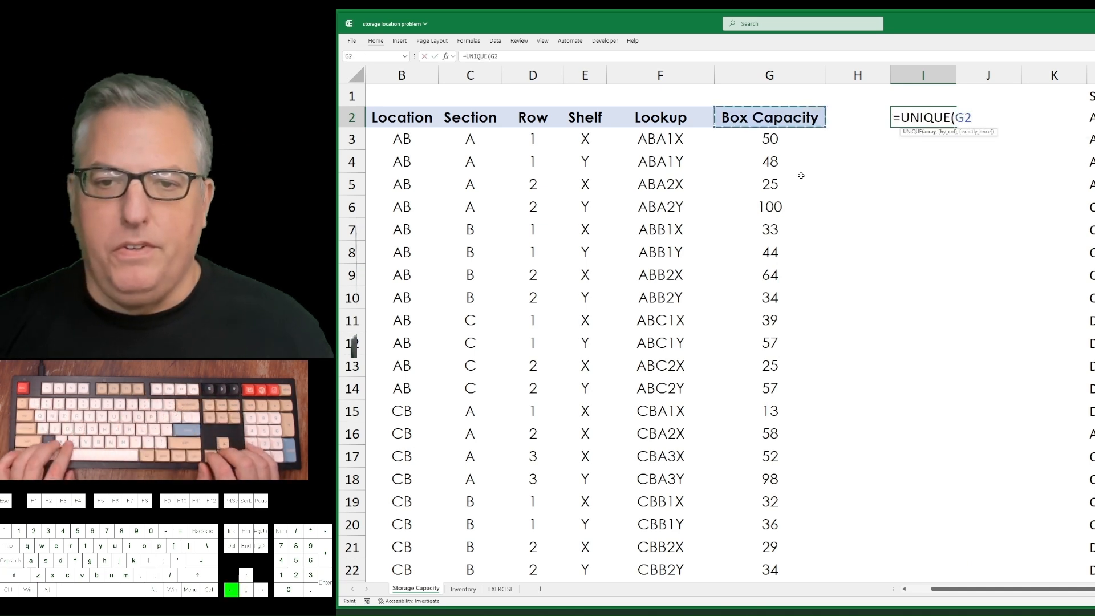
key("Left")
key("Down")
key("ctrl+shift+Down")
key("Return")
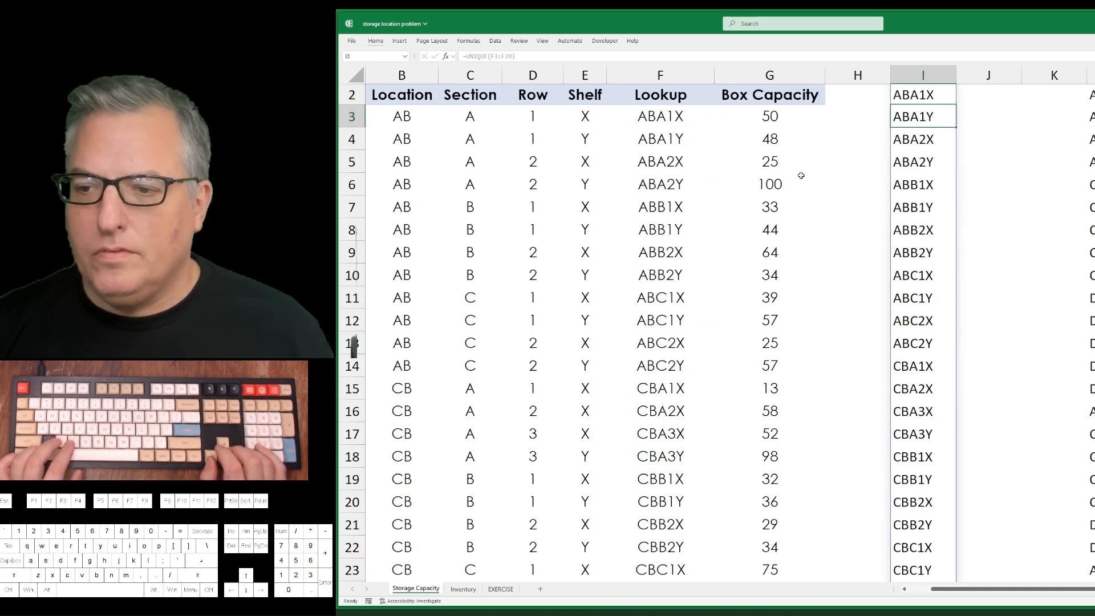
Examine the VLOOKUP results in column M, including the row for DCACENTER.
key("Right")
key("Up")
key("Up")
key("Down")
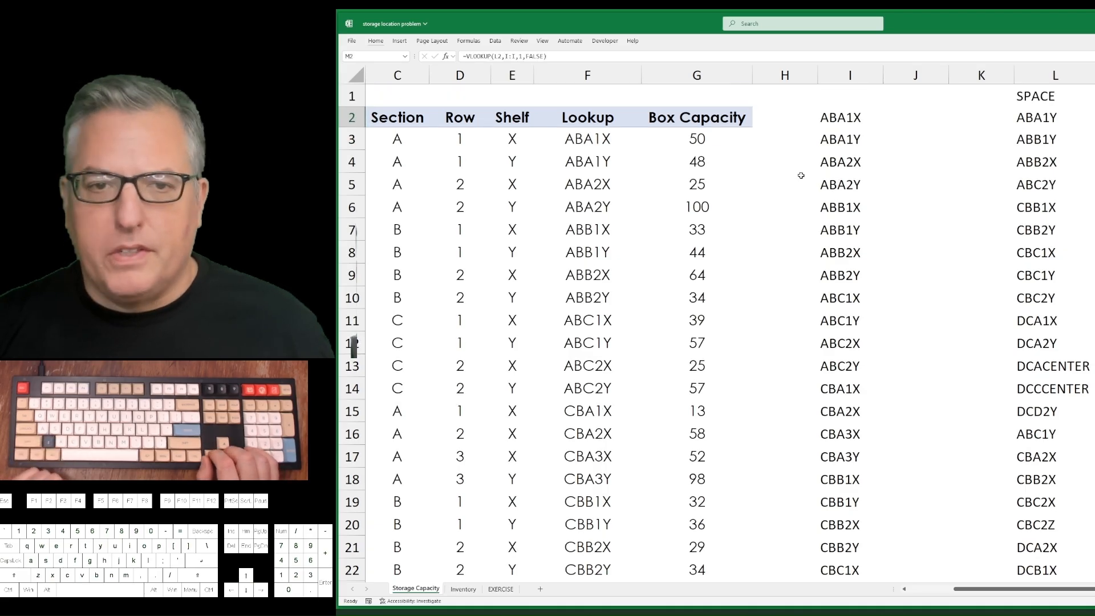
key("Down")
key("Down")
key("Down")
key("Down")
key("Down")
key("Down")
key("Down")
key("Down")
key("Down")
key("Down")
key("Down")
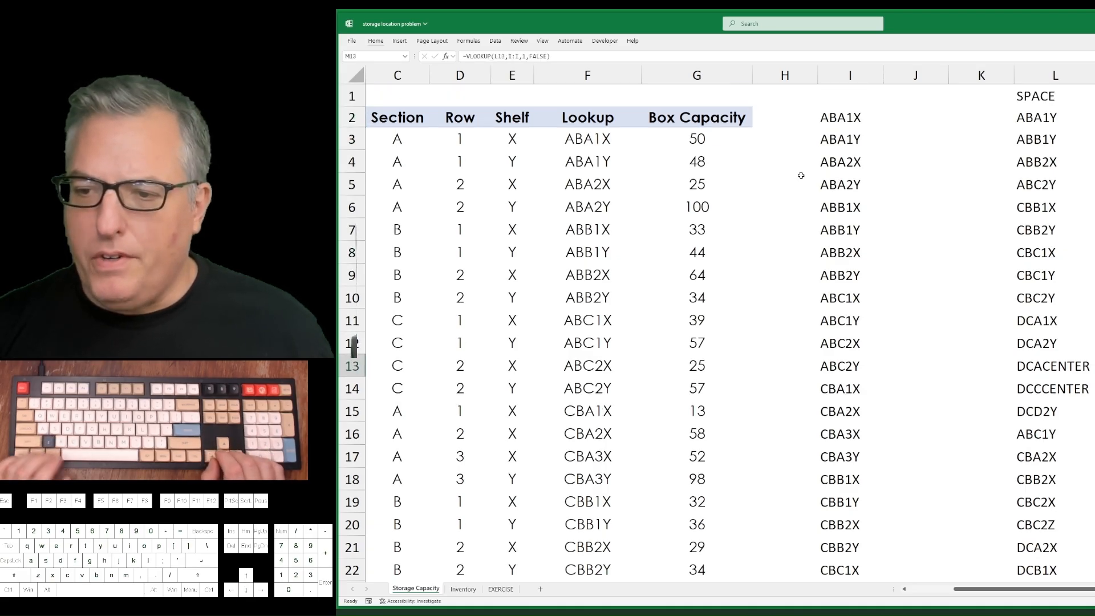
key("ctrl+Down")
key("ctrl+Up")
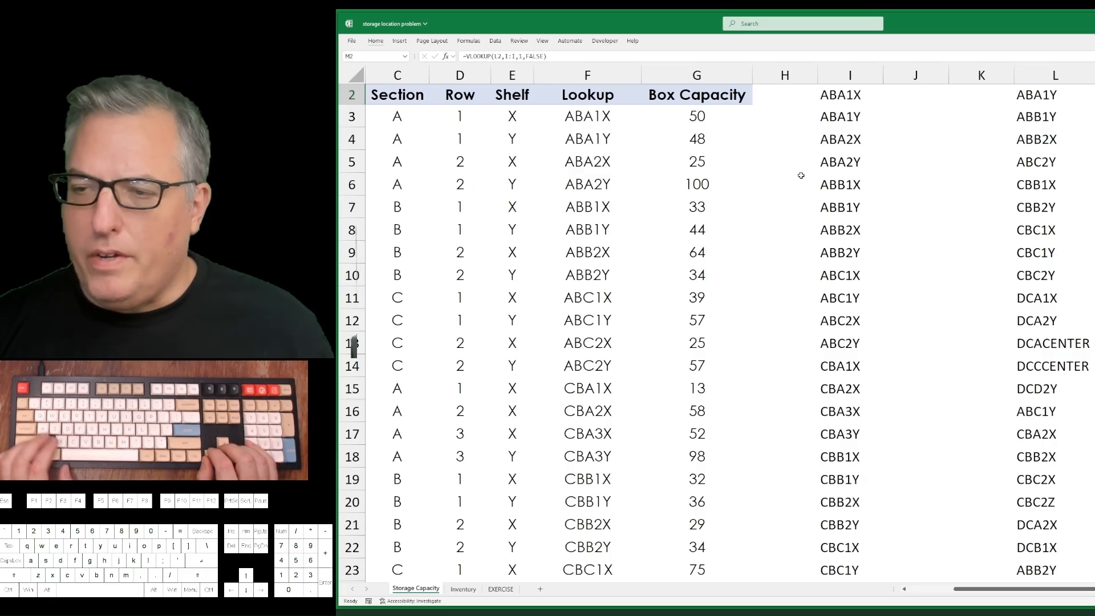
Check the distinct VLOOKUP results in column M using a temporary filter on L2:M2.
key("Left")
key("shift+Right")
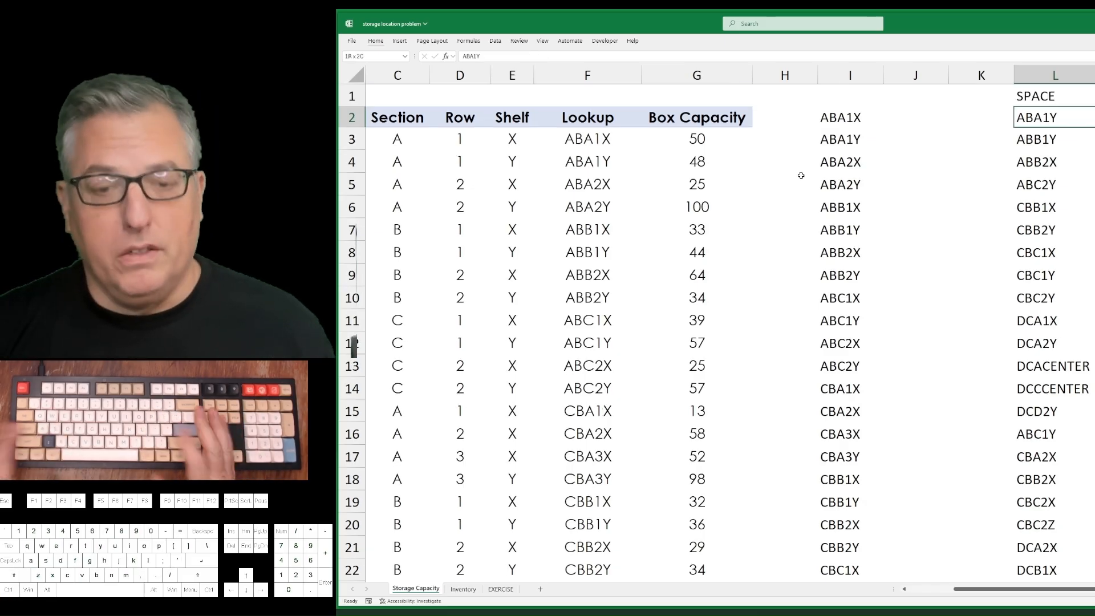
key("Right")
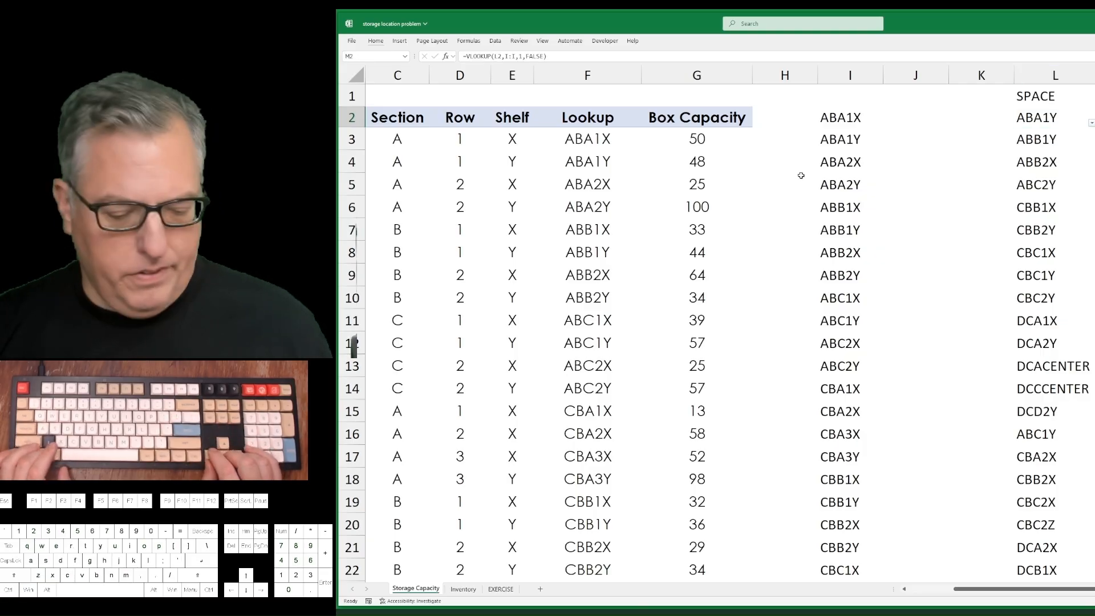
key("alt+Down")
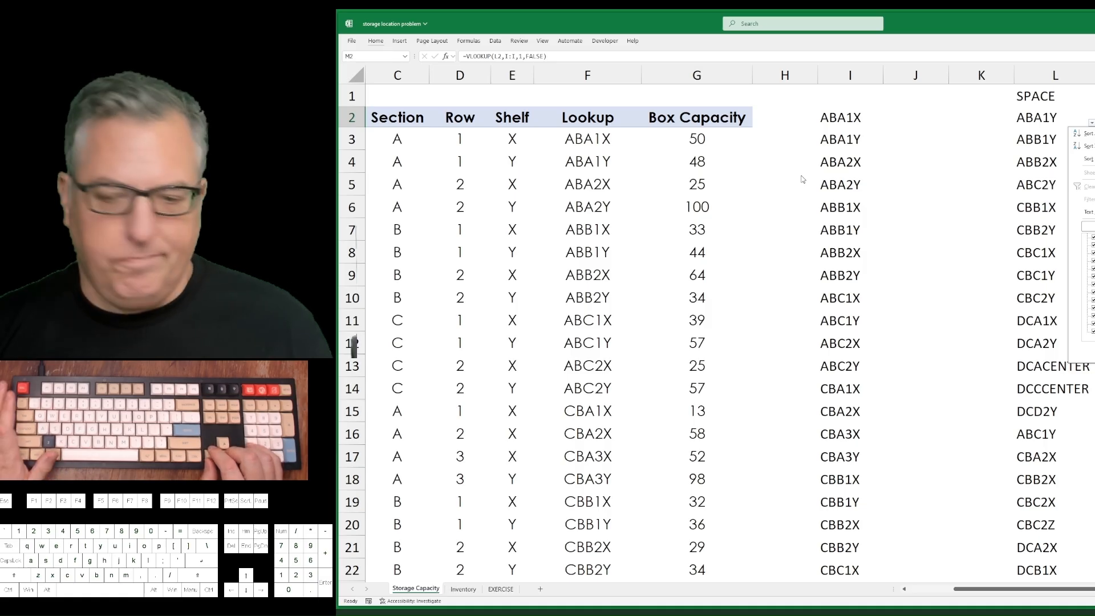
key("Escape")
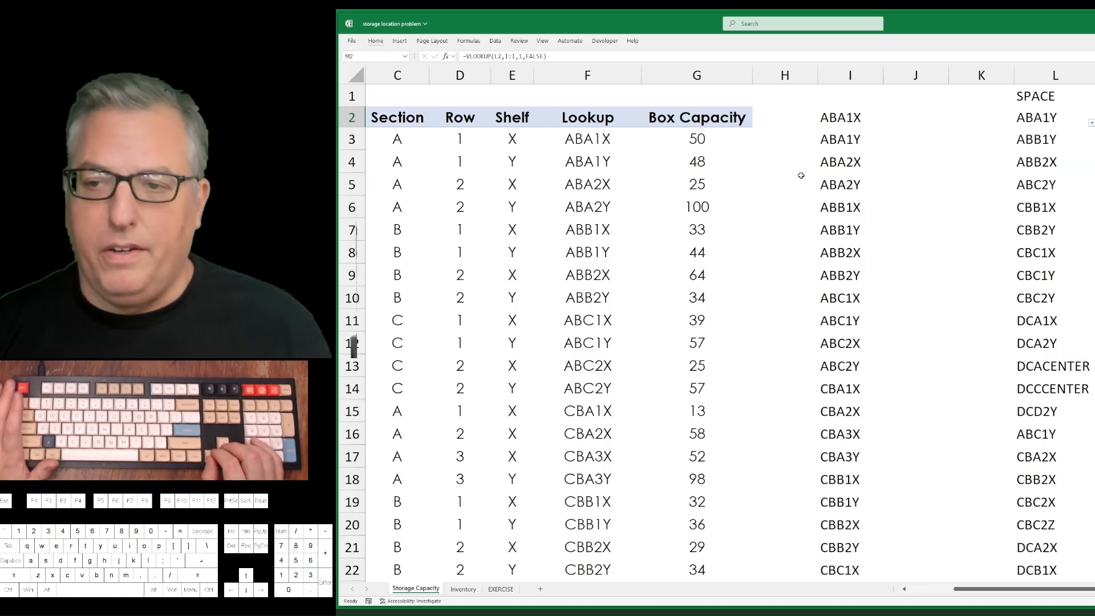
key("ctrl+shift+l")
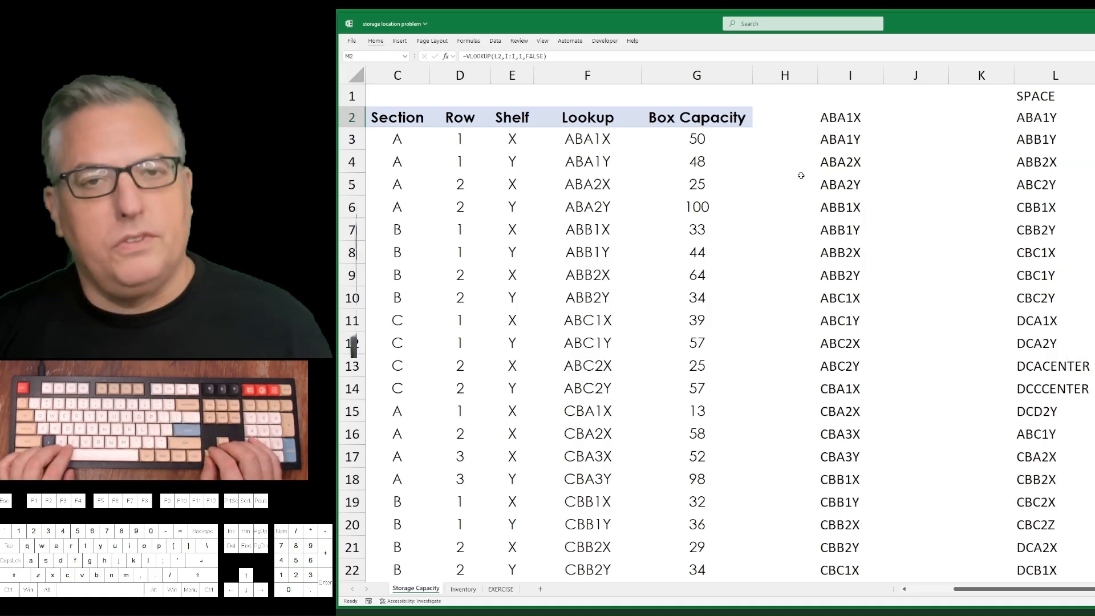
Clear the SPACE codes and VLOOKUP results in columns L and M, and review the CENTER codes in column F.
key("Left")
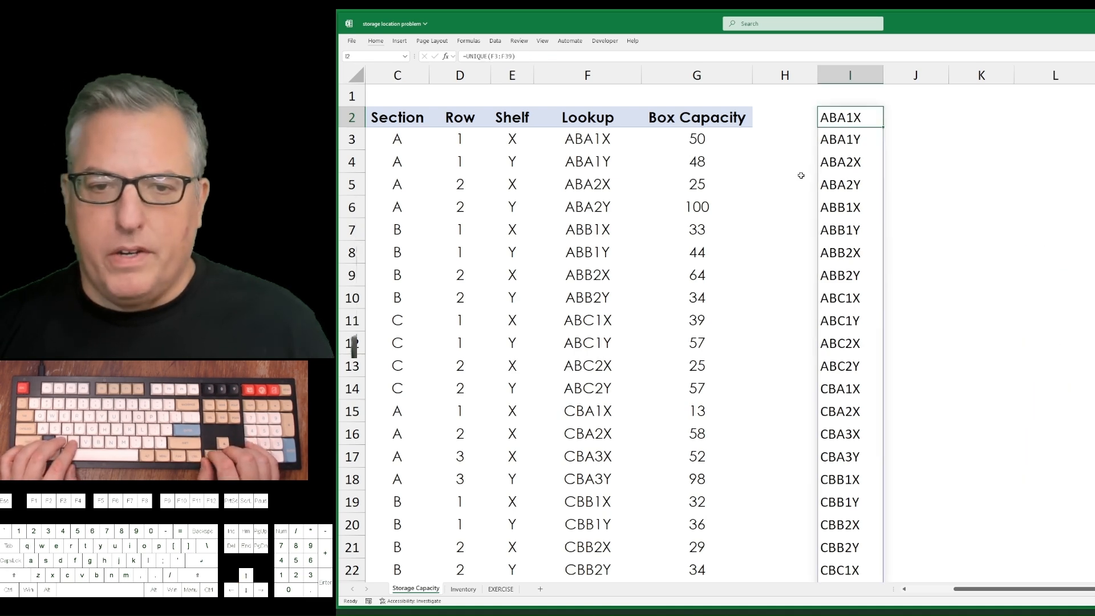
key("Left")
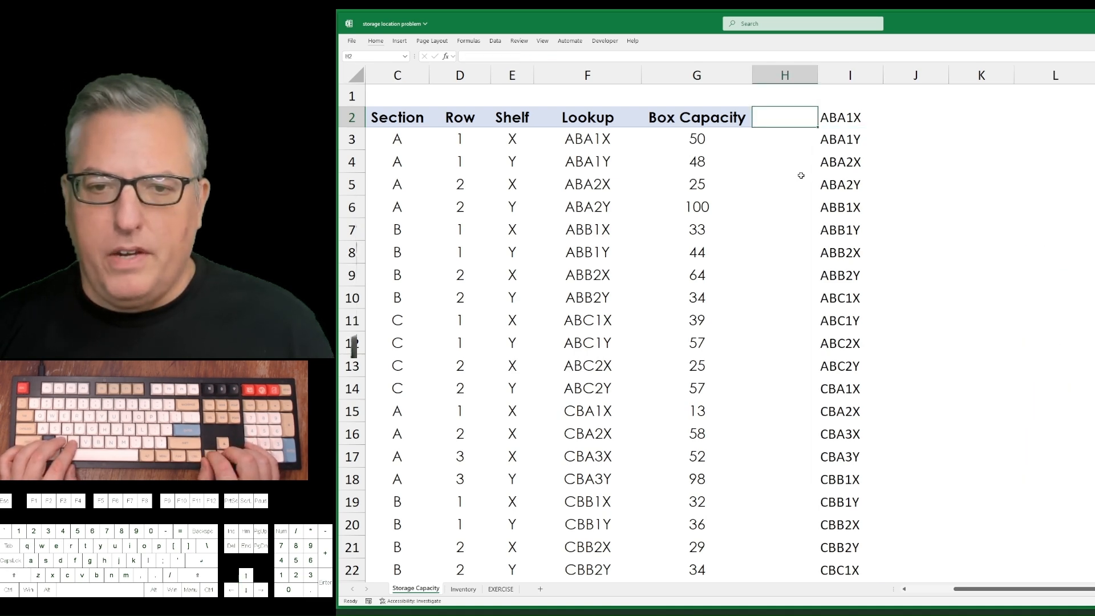
key("Left")
key("Left")
key("ctrl+Down")
key("Up")
key("Up")
key("Up")
key("Up")
key("Up")
key("Up")
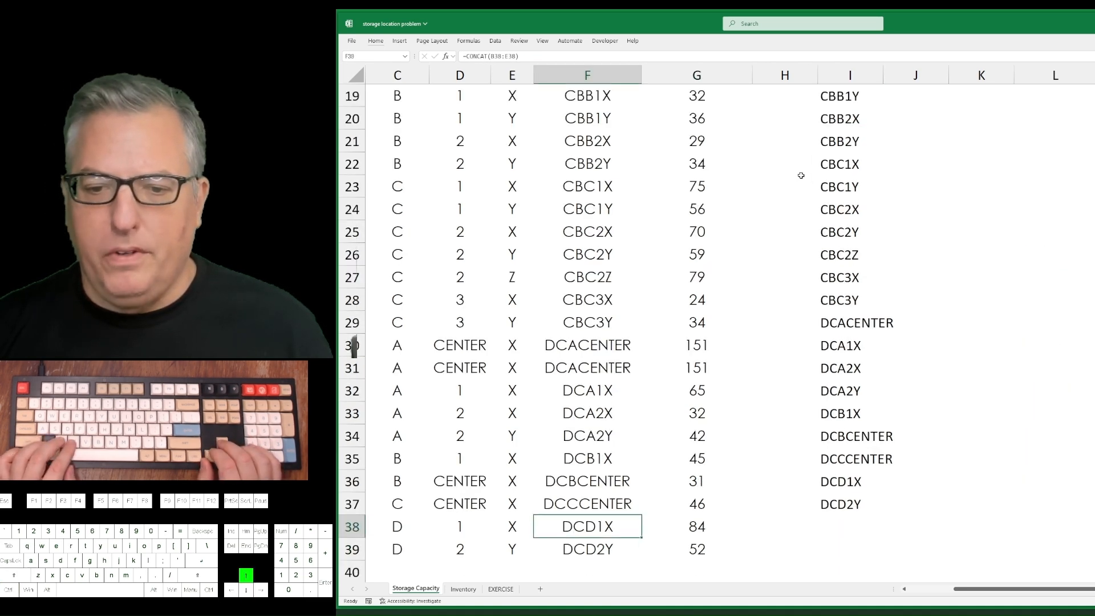
Delete the UNIQUE list in column I and return to the Lookup header in F2.
key("ctrl+Up")
key("ctrl+Right")
key("ctrl+Right")
key("ctrl+shift+Down")
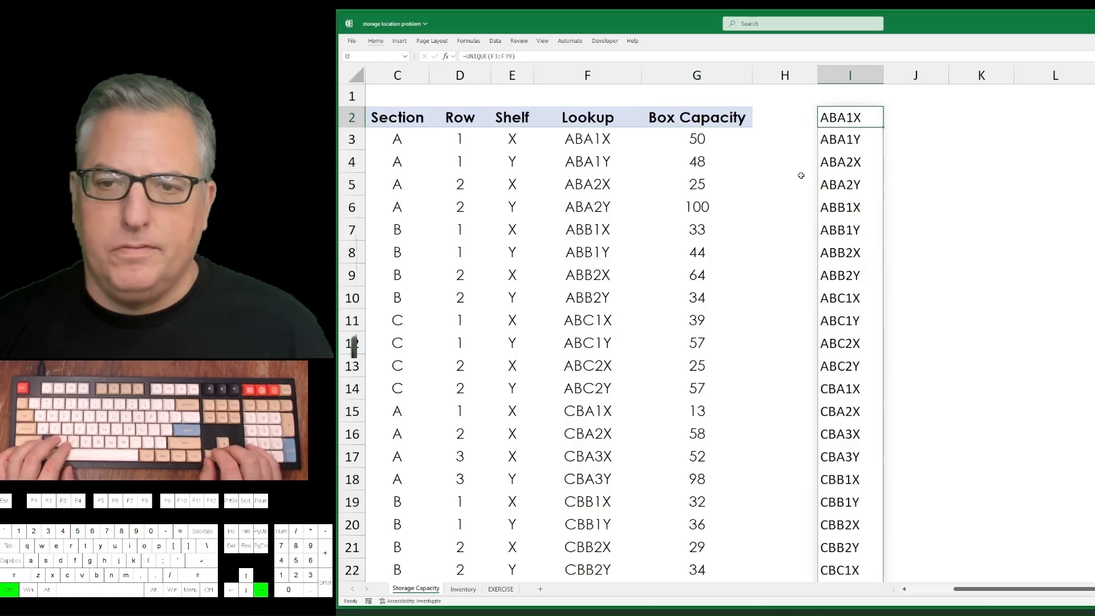
key("Delete")
key("Left")
key("Left")
key("Left")
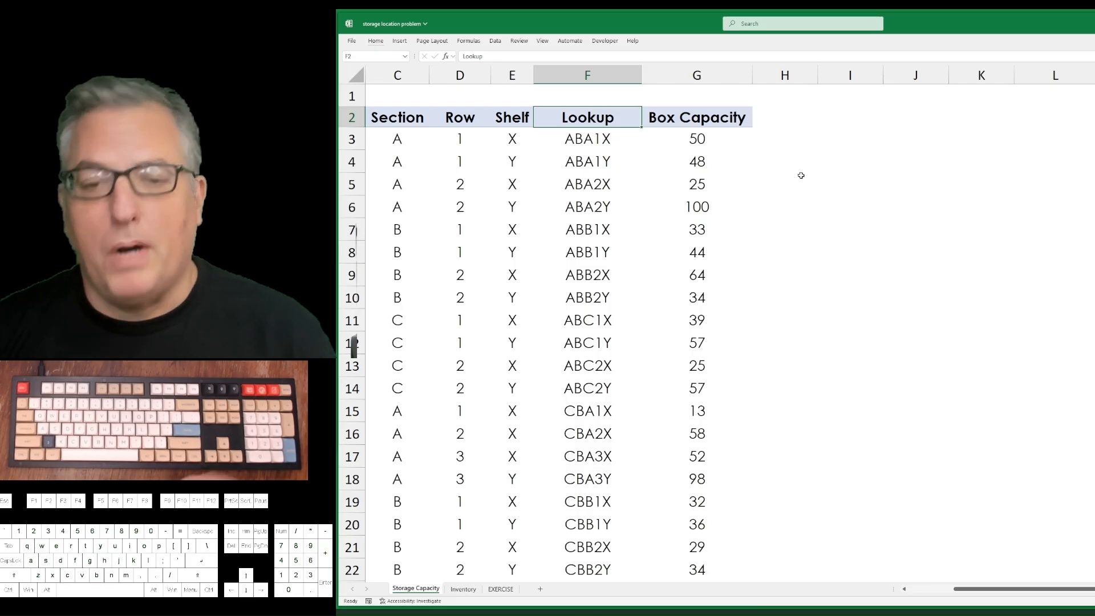
key("Down")
key("Down")
key("Down")
key("Down")
key("Down")
key("Down")
key("Down")
key("Down")
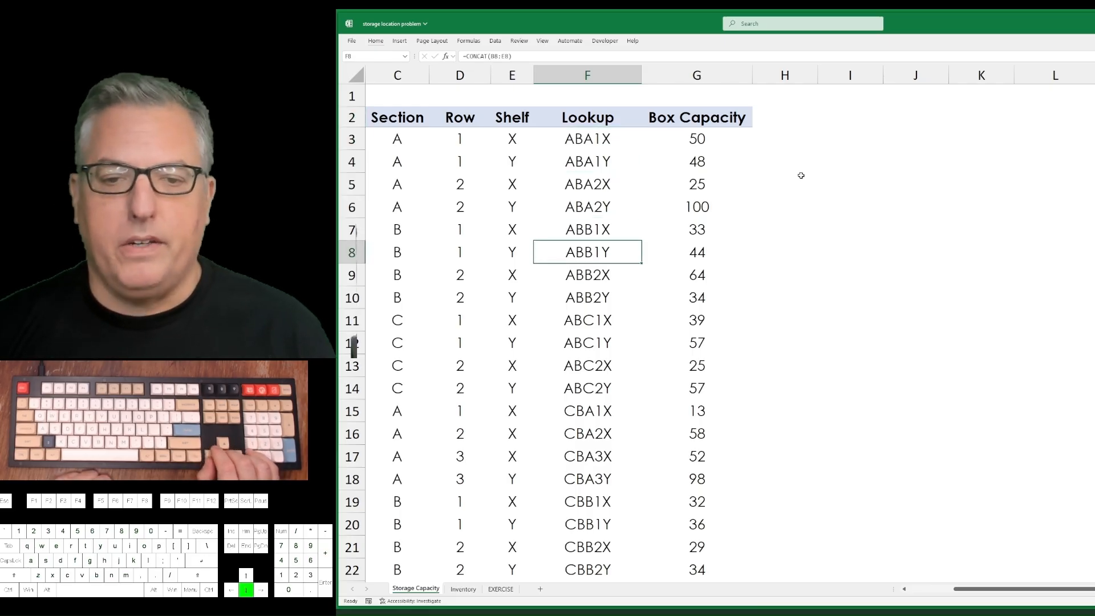
key("Up")
key("Up")
key("Up")
key("Up")
key("Up")
key("Up")
key("Up")
key("Up")
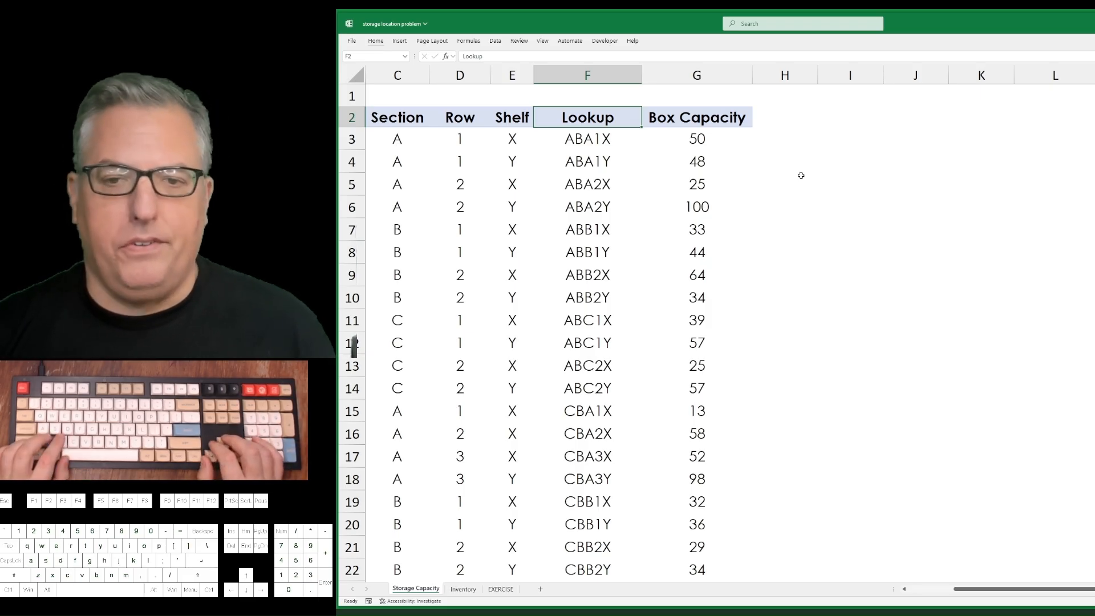
key("Down")
key("Right")
key("Up")
key("Left")
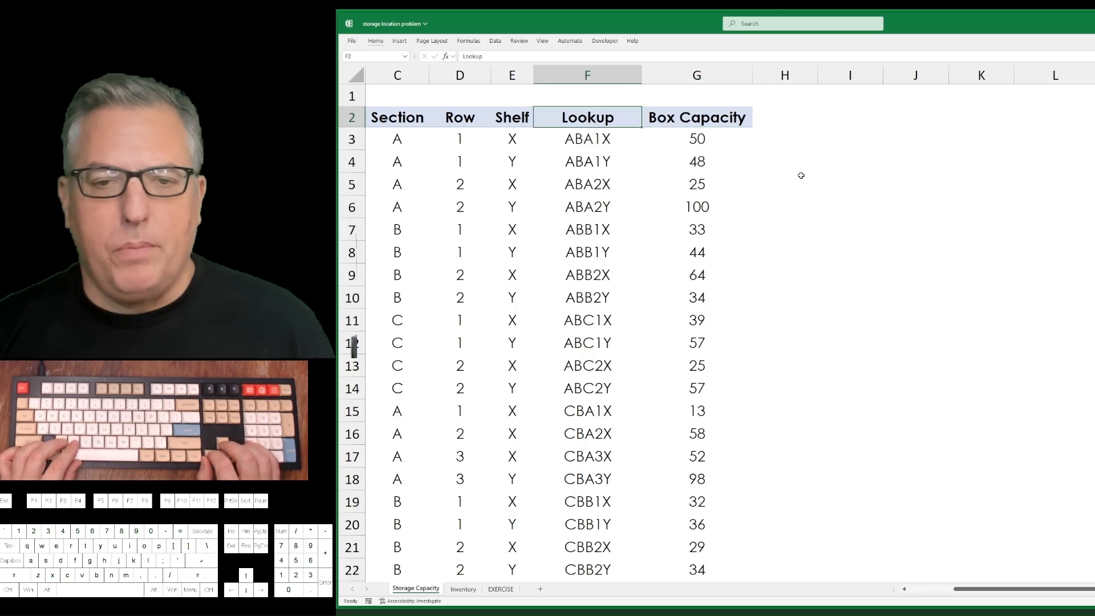
Add a Capacity header in cell H2 of the Inventory sheet, beside the Is Expired? column.
key("ctrl+Page_Down")
key("ctrl+Up")
key("Right")
key("Right")
key("Right")
key("Right")
key("Right")
key("Right")
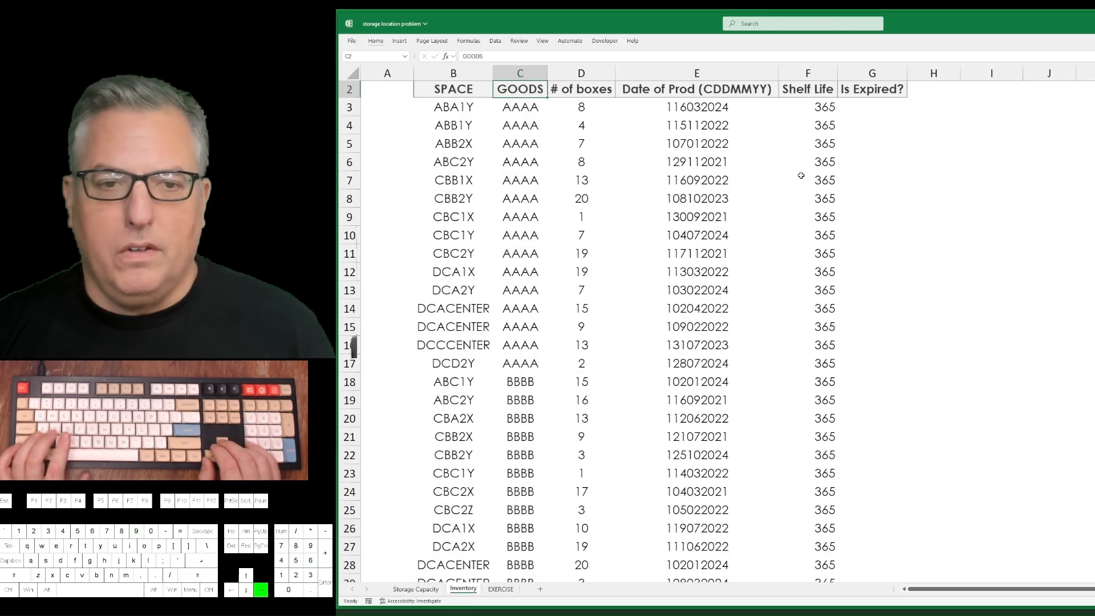
type("Capa")
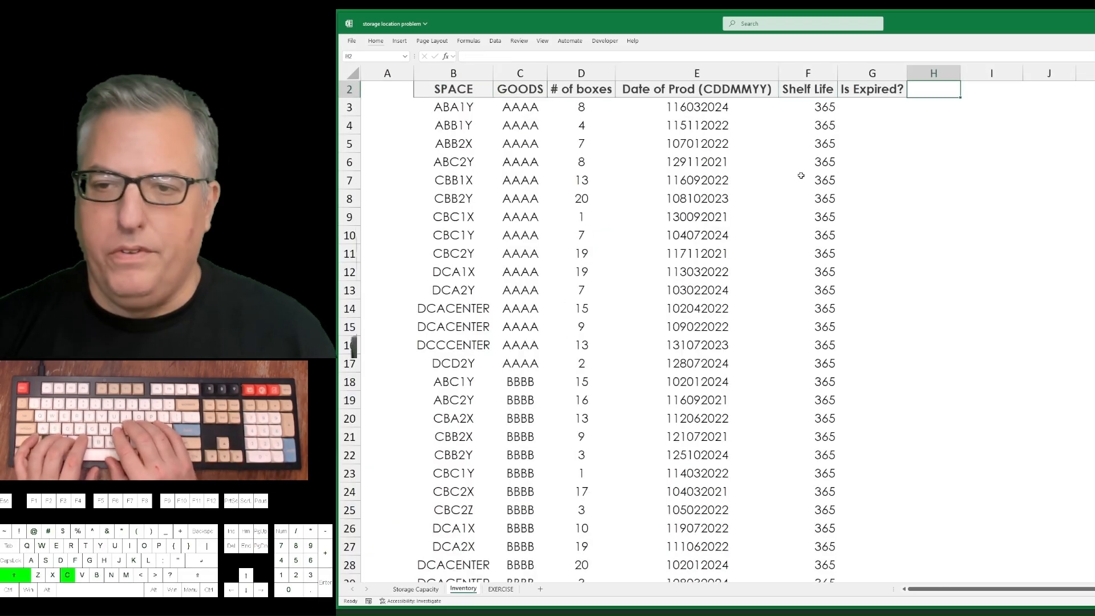
type("city")
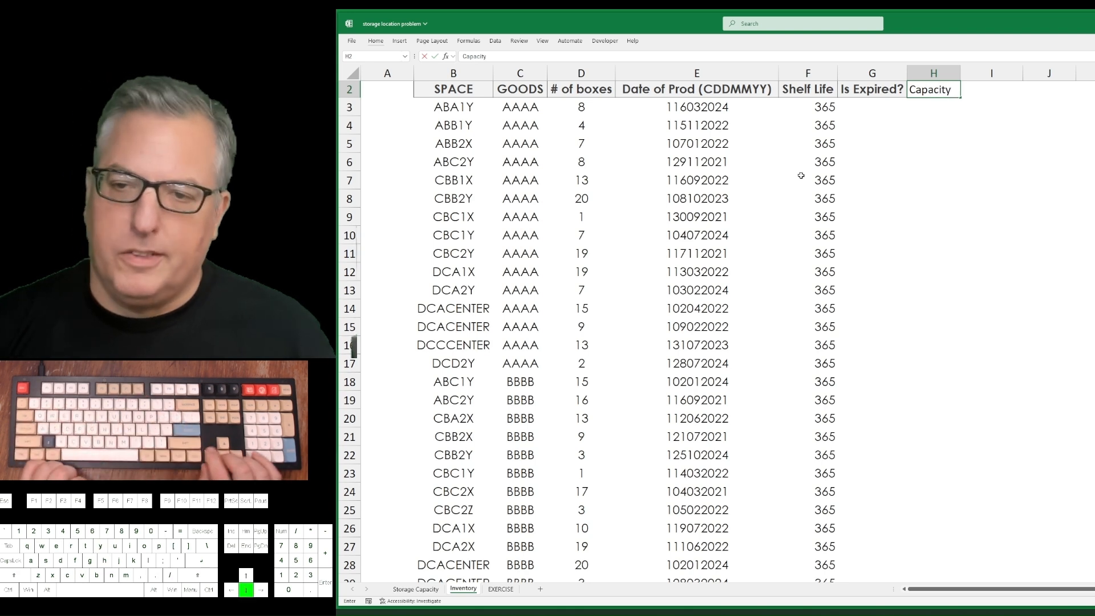
key("Return")
type("=vlookup(")
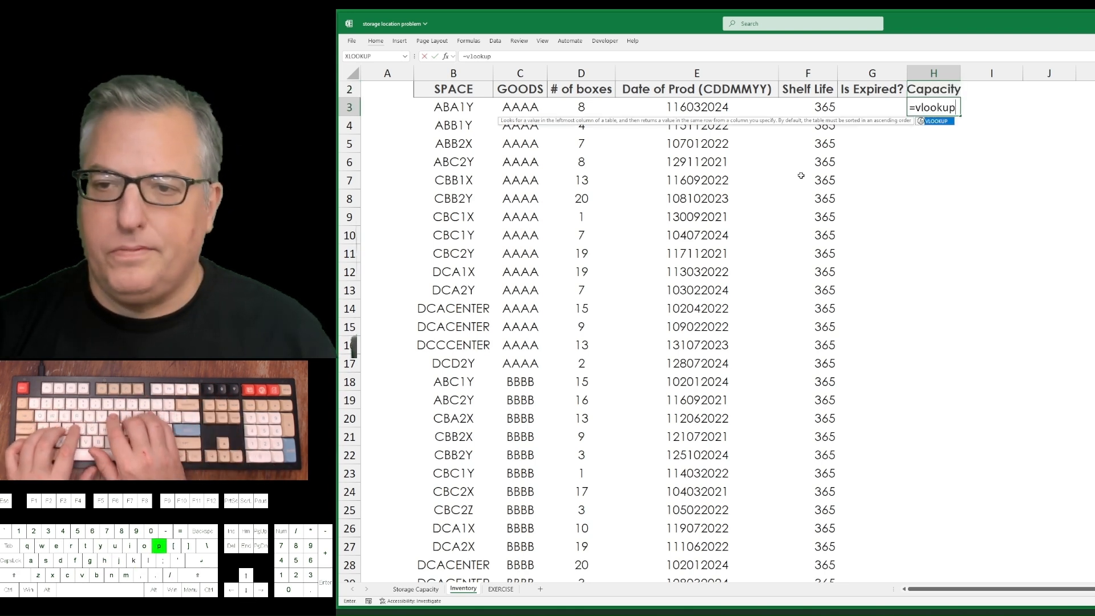
key("Left")
key("Left")
key("Left")
key("Left")
key("Left")
key("Left")
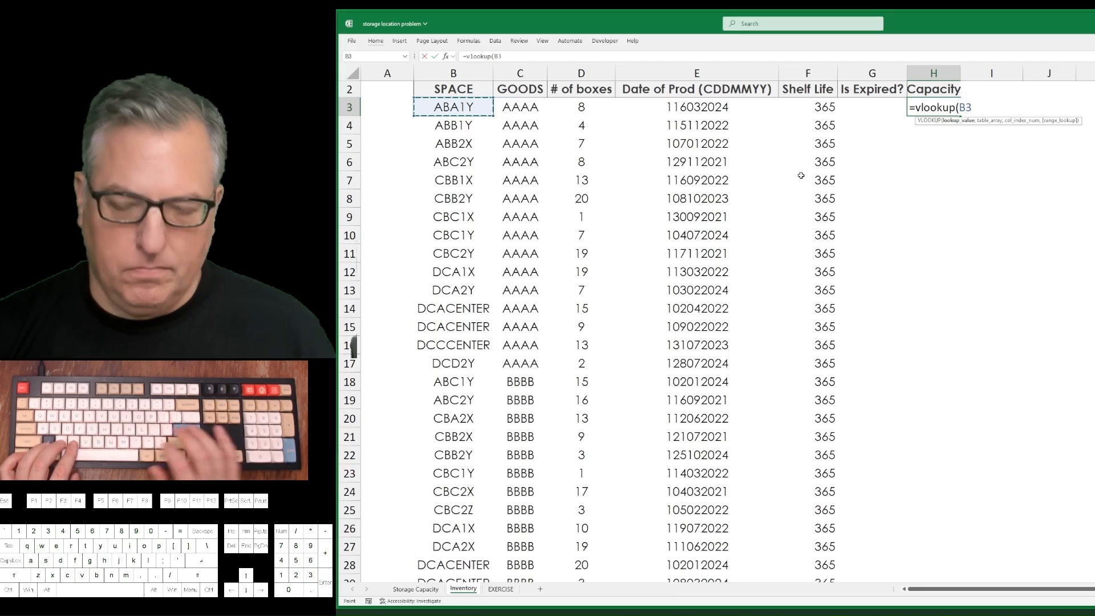
key("BackSpace")
key("BackSpace")
key("BackSpace")
key("BackSpace")
key("BackSpace")
key("BackSpace")
key("BackSpace")
key("BackSpace")
key("BackSpace")
key("BackSpace")
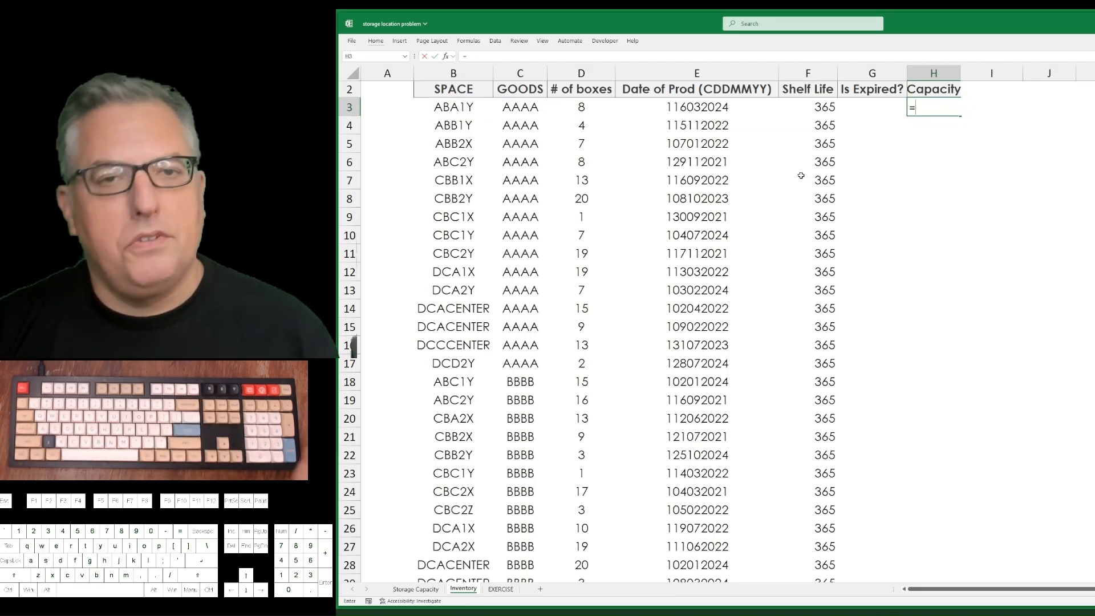
Start an XLOOKUP formula in H3 with the space code in B3 as the lookup value.
type("xoo")
key("BackSpace")
key("BackSpace")
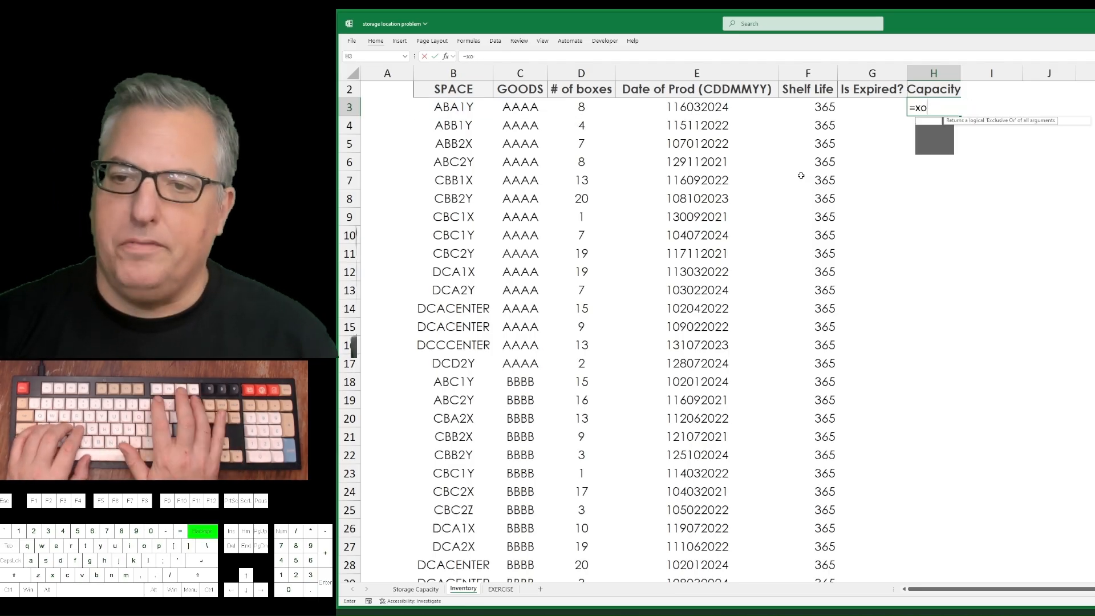
type("lookup(")
key("ctrl+Left")
key("ctrl+Left")
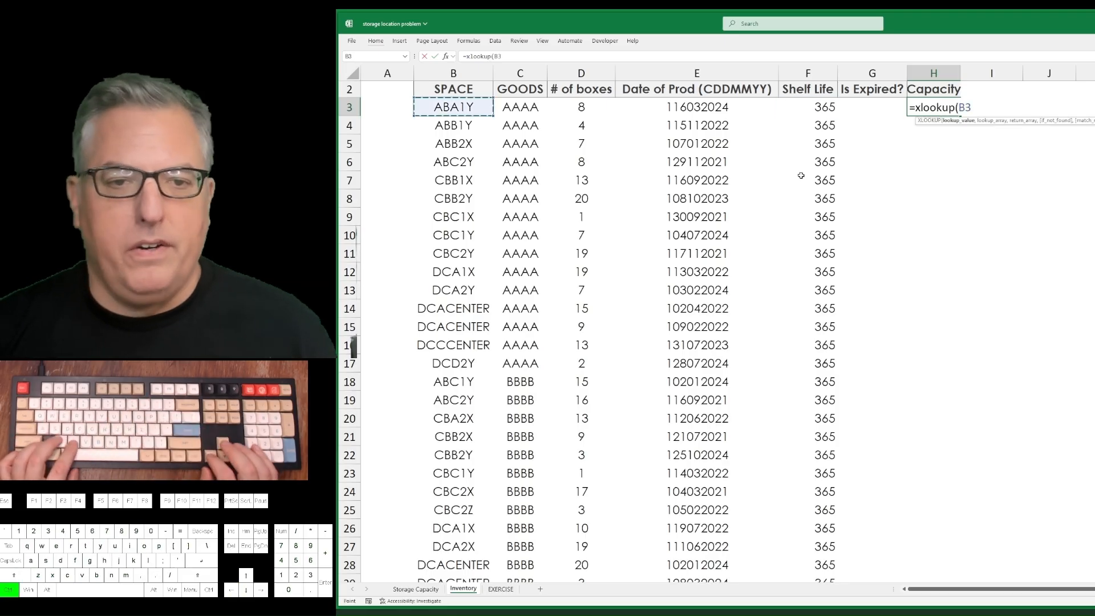
key("ctrl+Right")
key("Left")
key("Left")
key("Left")
key("Left")
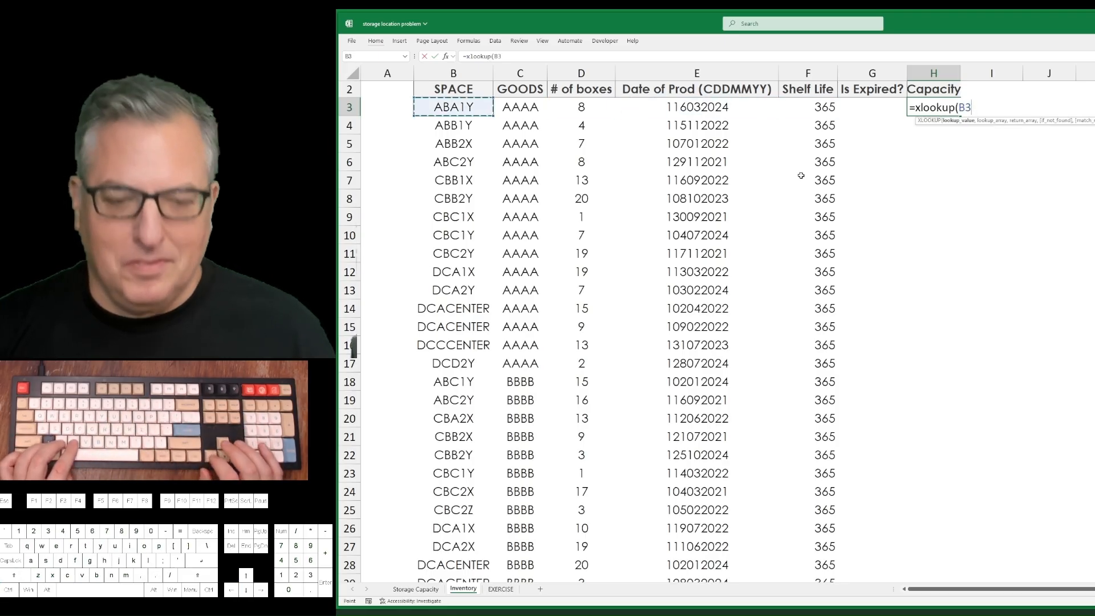
Set the whole Lookup column F of the Storage Capacity sheet as the XLOOKUP lookup array.
type(",")
key("ctrl+Page_Up")
key("ctrl+Left")
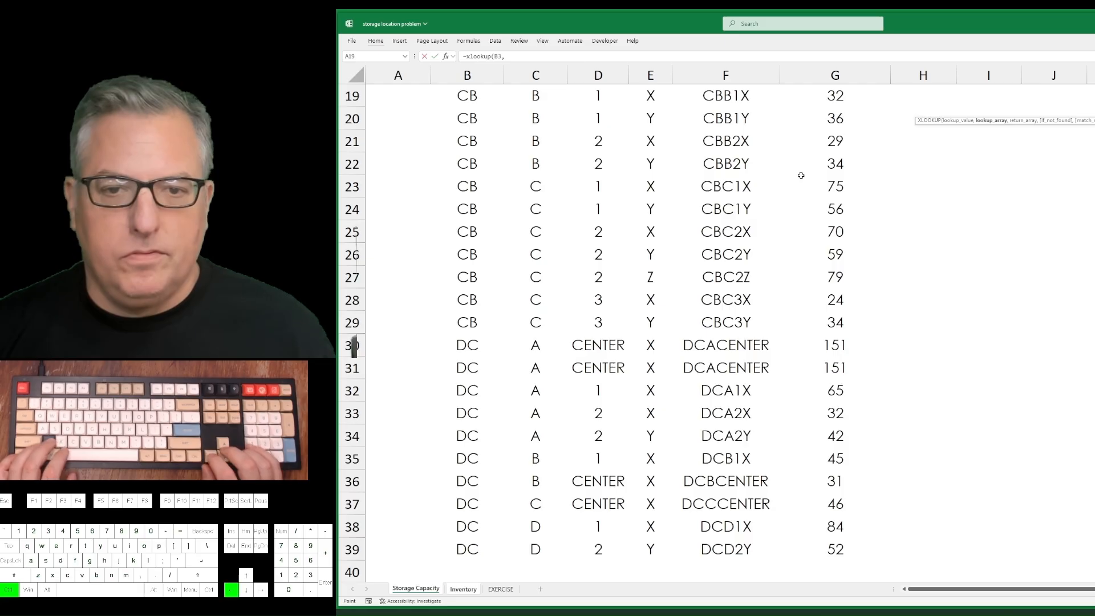
key("ctrl+Up")
key("Right")
key("Down")
key("ctrl+Right")
key("Left")
key("ctrl+space")
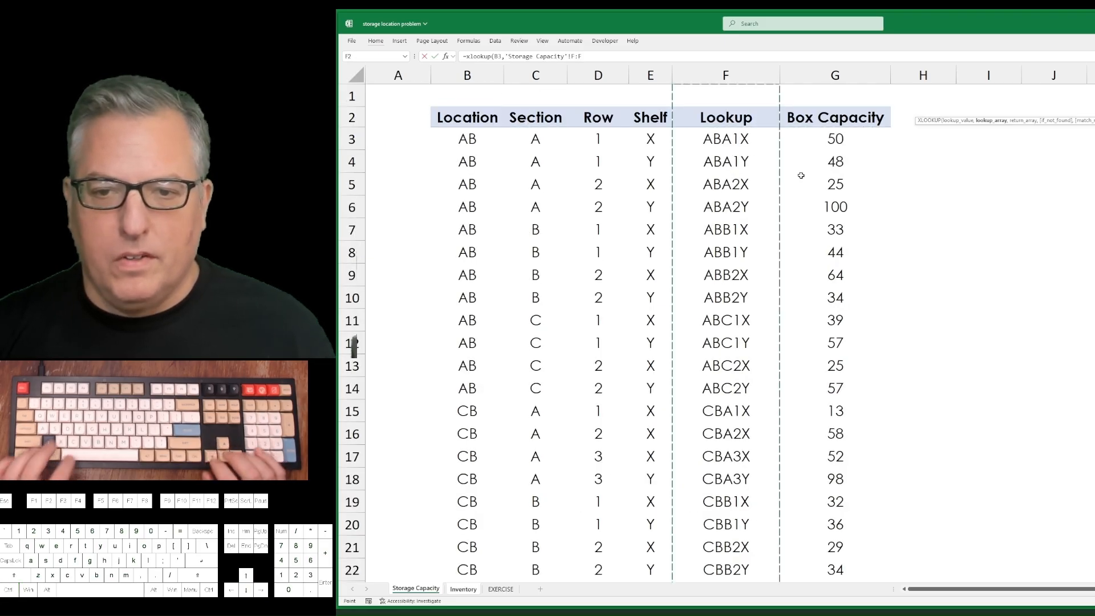
Set the whole Box Capacity column G of the Storage Capacity sheet as the return array and enter the formula.
type(",")
key("Right")
key("Right")
key("Right")
key("Right")
key("Right")
key("Right")
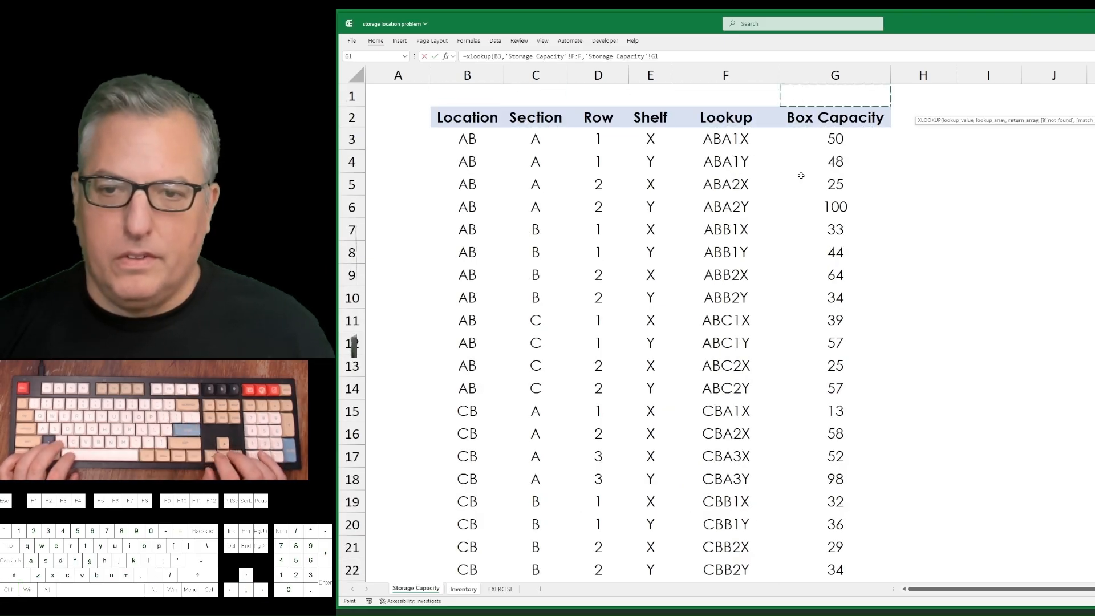
key("ctrl+space")
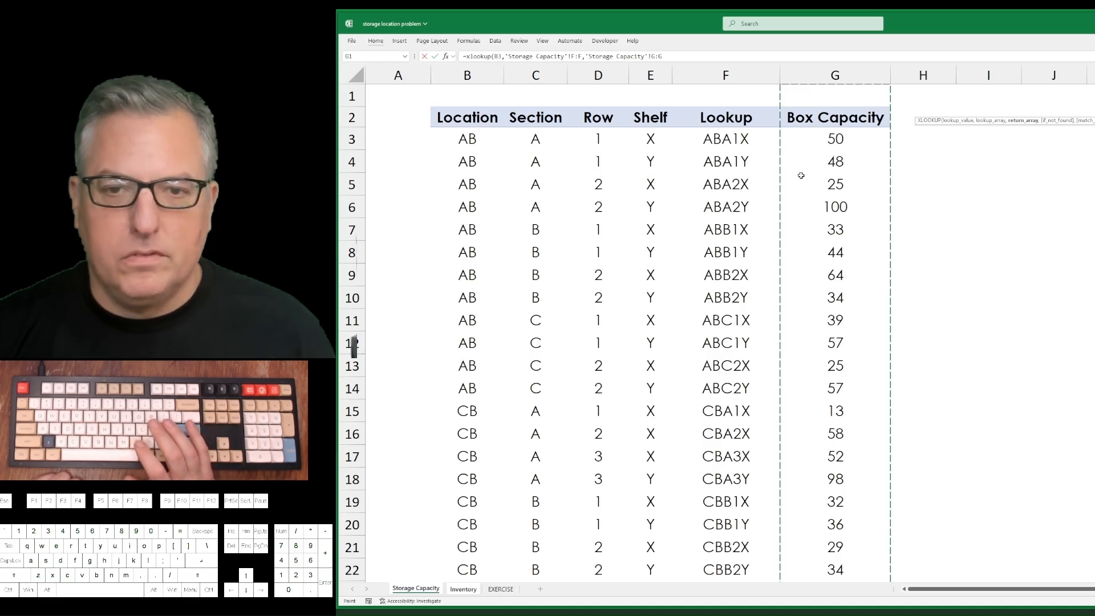
key("Return")
Fill the XLOOKUP formula down column H to the last inventory row, 109, and return to H3.
key("Left")
key("Left")
key("ctrl+Down")
key("Right")
key("Right")
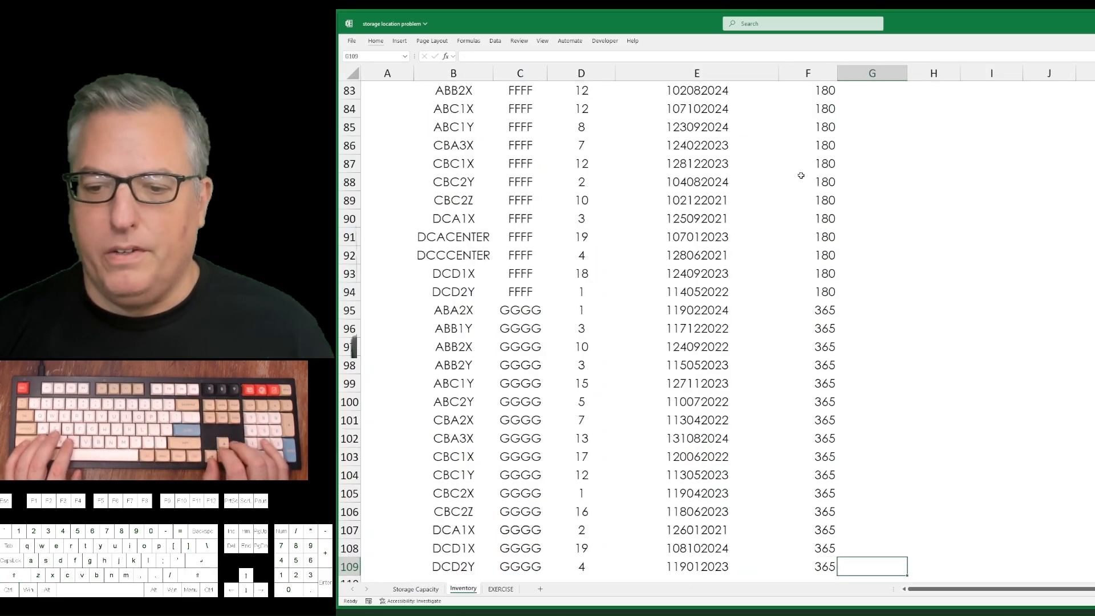
key("ctrl+shift+Up")
key("ctrl+d")
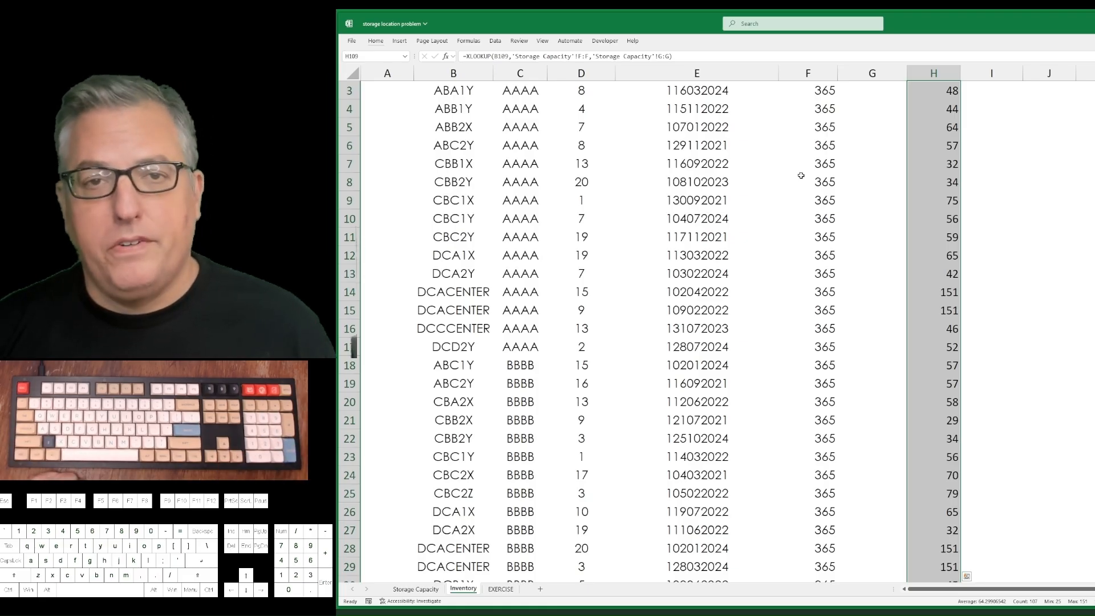
key("ctrl+Up")
key("Down")
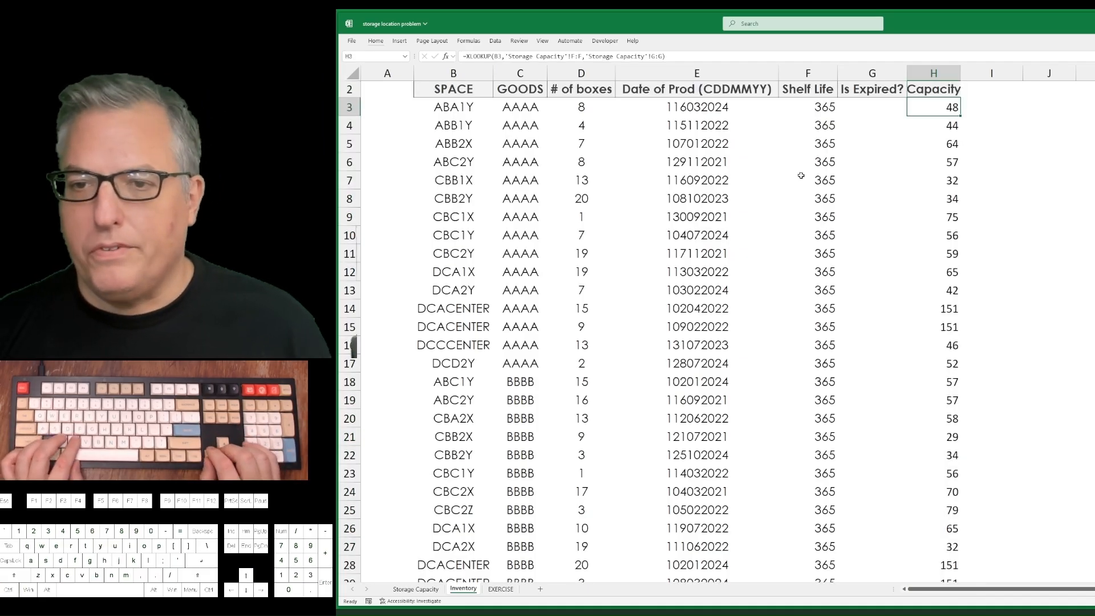
key("ctrl+Down")
key("ctrl+Up")
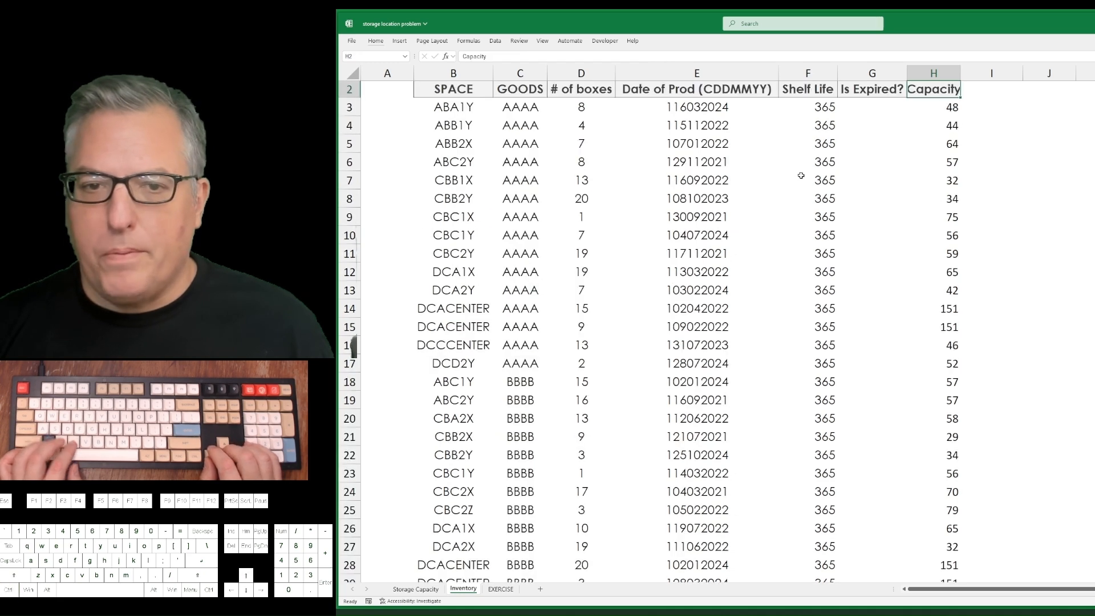
key("Down")
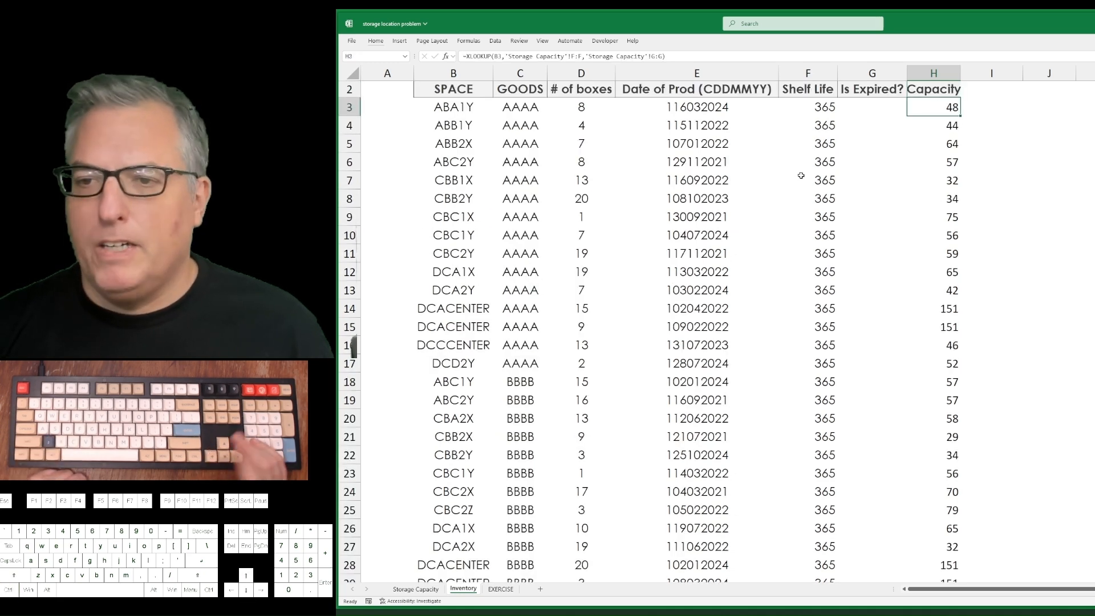
Examine the CENTER space entries in rows 14 to 16 across columns B to E.
key("Left")
key("Left")
key("Left")
key("Left")
key("Left")
key("Left")
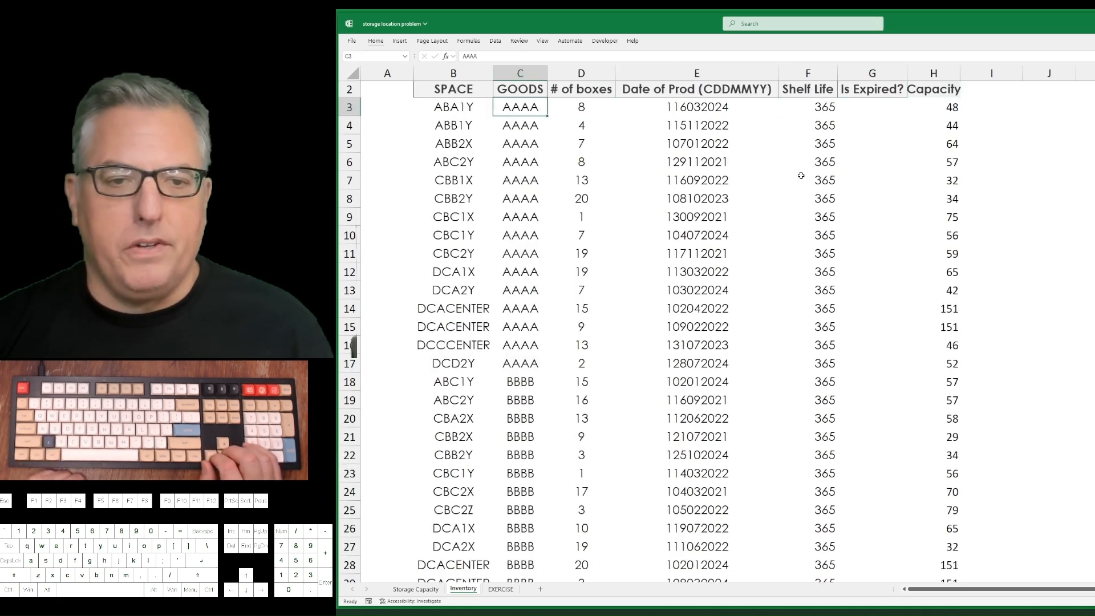
key("Down")
key("Down")
key("Down")
key("Down")
key("Down")
key("Down")
key("Down")
key("Down")
key("Down")
key("Down")
key("Down")
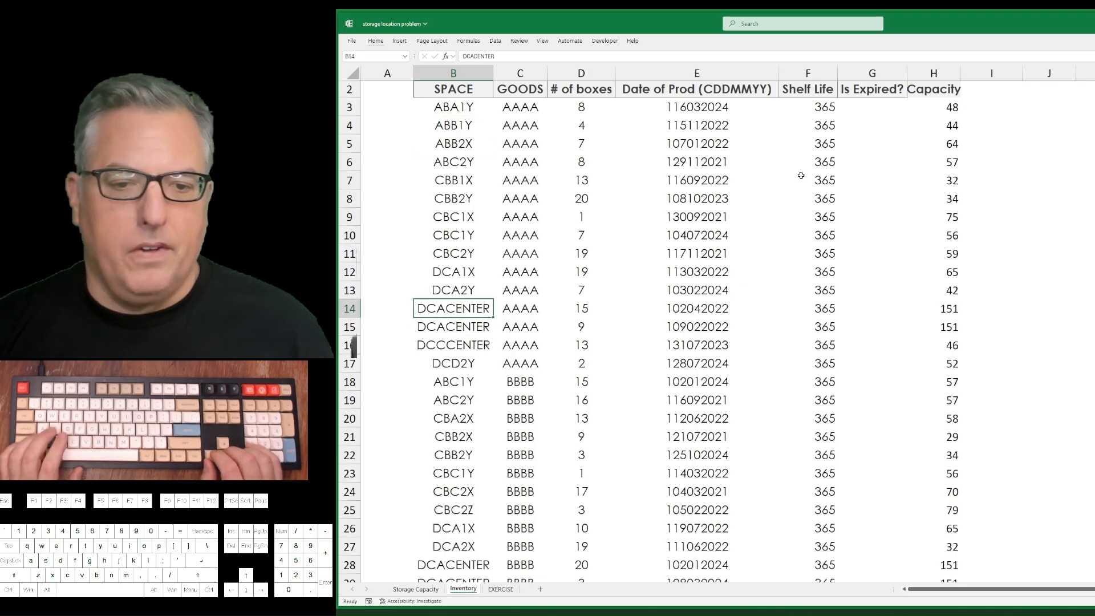
key("shift+Down")
key("shift+Down")
key("shift+Right")
key("shift+Right")
key("shift+Right")
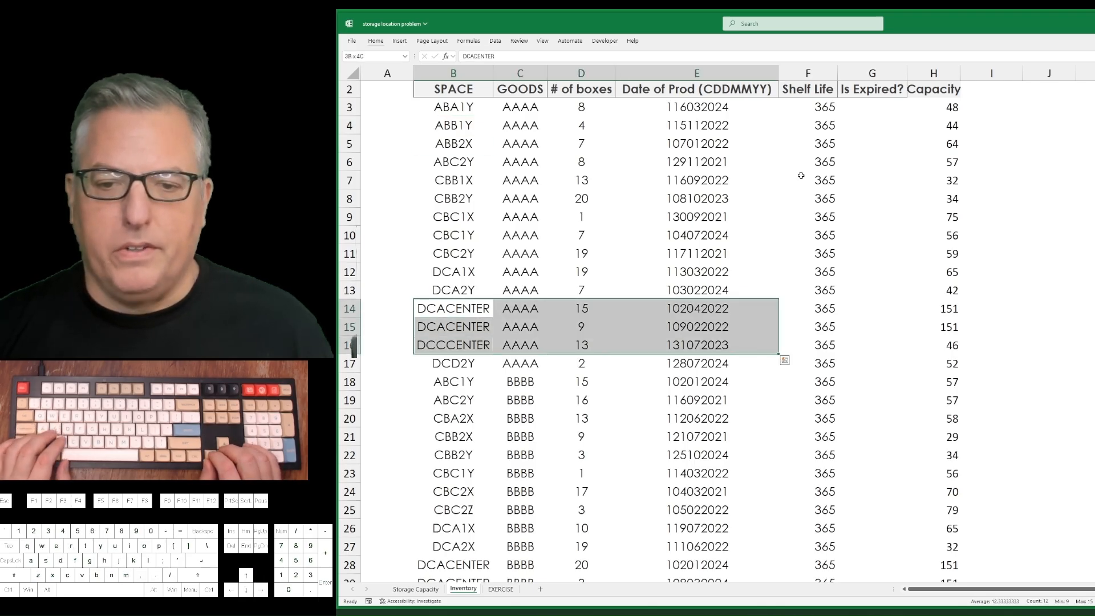
Compare the goods, box counts and production dates of the CENTER spaces in rows 14 to 16.
key("Right")
key("shift+Down")
key("shift+Down")
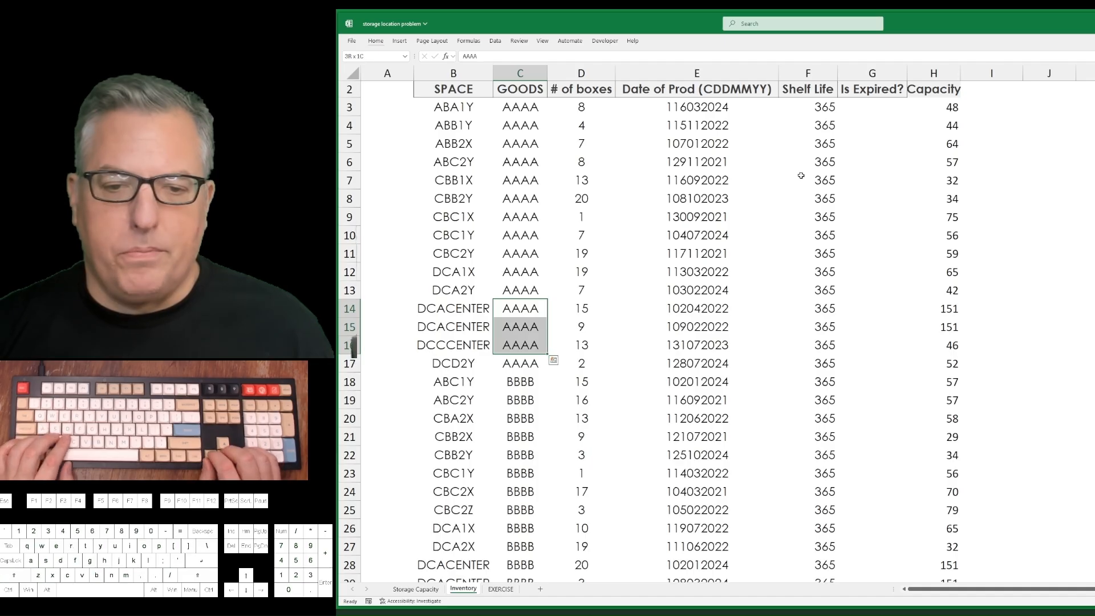
key("Right")
key("shift+Down")
key("shift+Down")
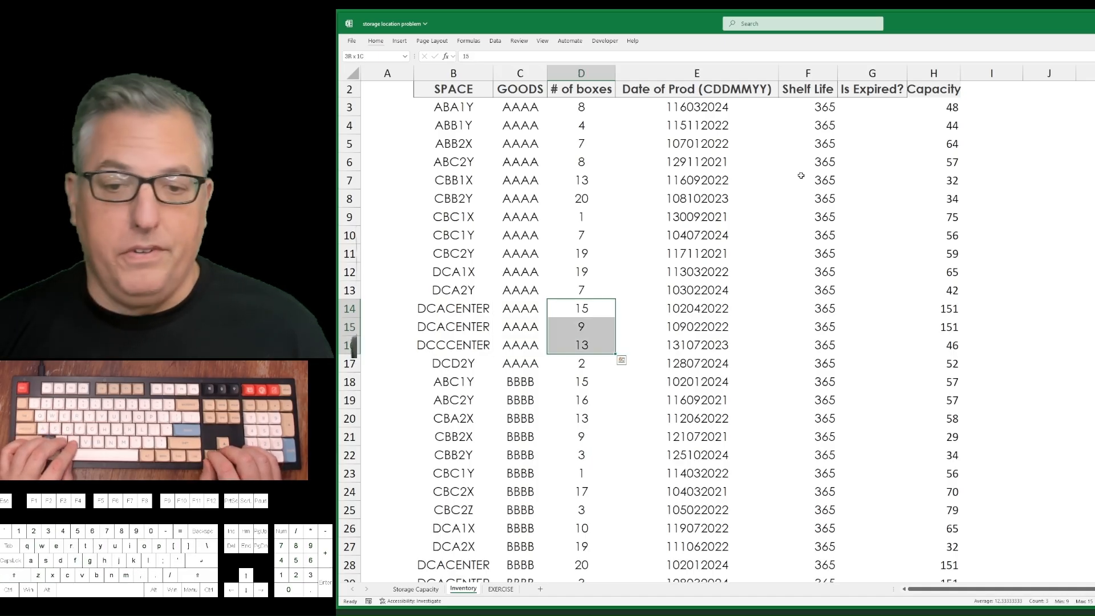
key("Right")
key("shift+Down")
key("shift+Down")
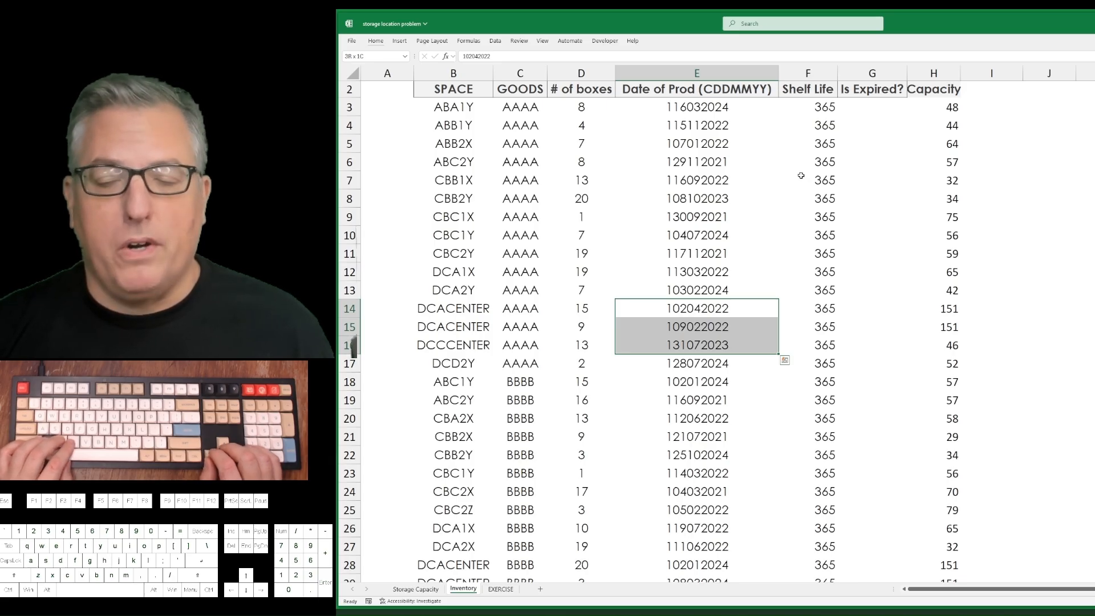
key("Up")
key("Down")
key("shift+Down")
key("shift+Down")
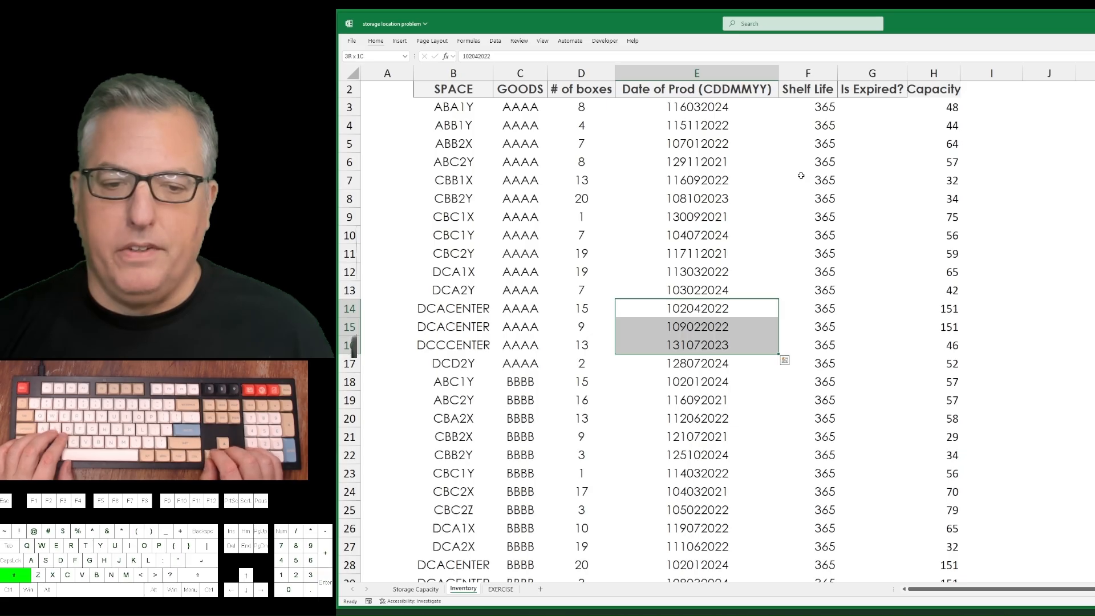
Clear the Capacity header and lookup formulas from column H of the Inventory sheet.
key("Up")
key("ctrl+Up")
key("Down")
key("Right")
key("Right")
key("Right")
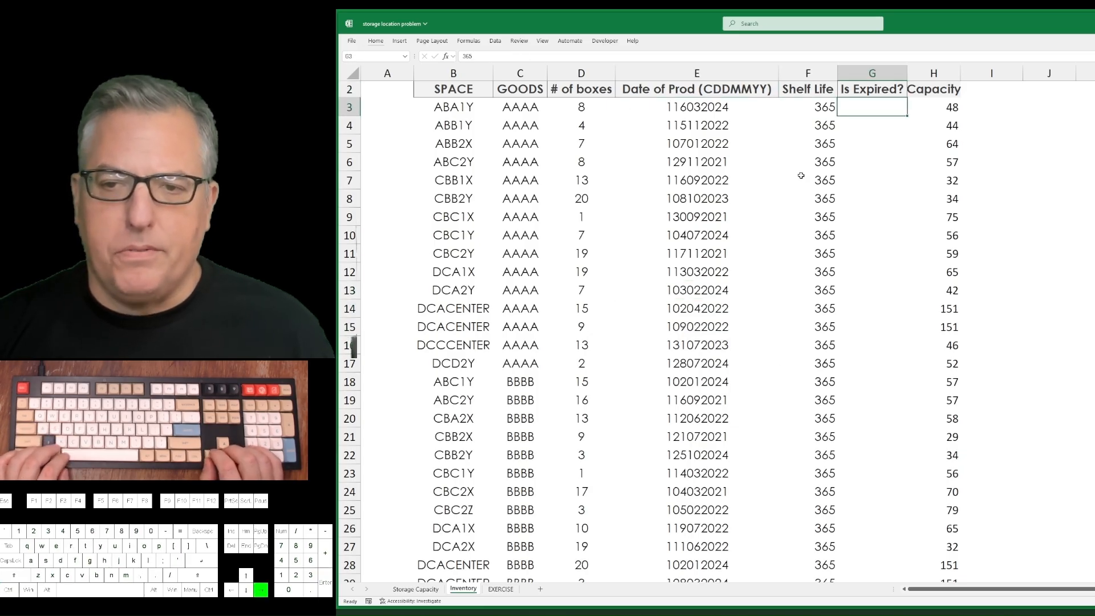
key("ctrl+space")
key("Delete")
Copy the Date of Prod (CDDMMYY) column E into column K.
key("Left")
key("Left")
key("Left")
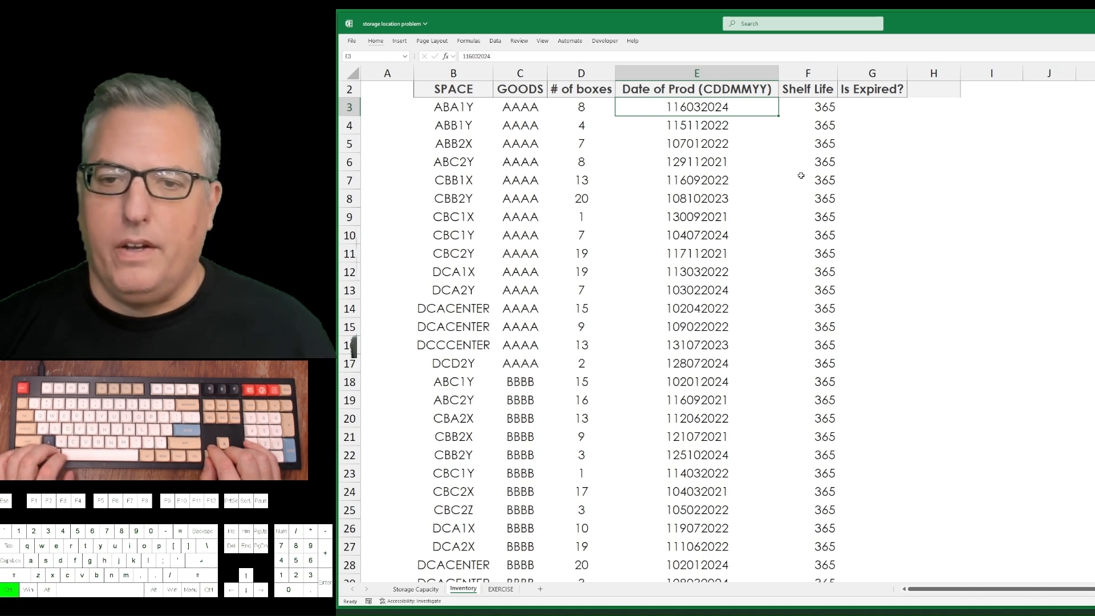
key("ctrl+space")
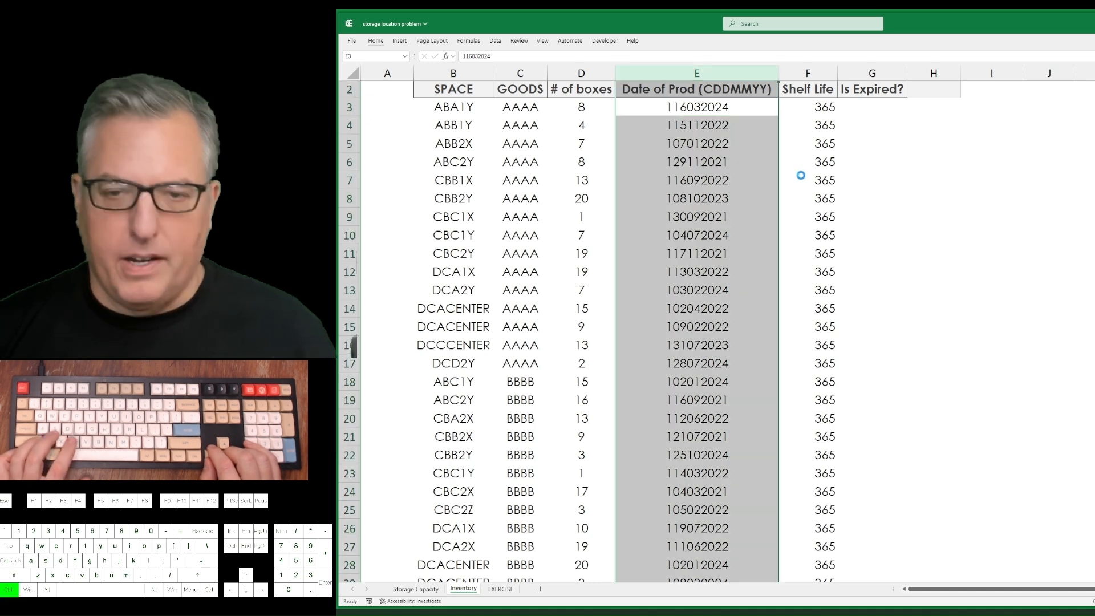
key("ctrl+c")
key("Right")
key("Right")
key("Right")
key("Right")
key("Right")
key("Right")
key("ctrl+space")
key("ctrl+v")
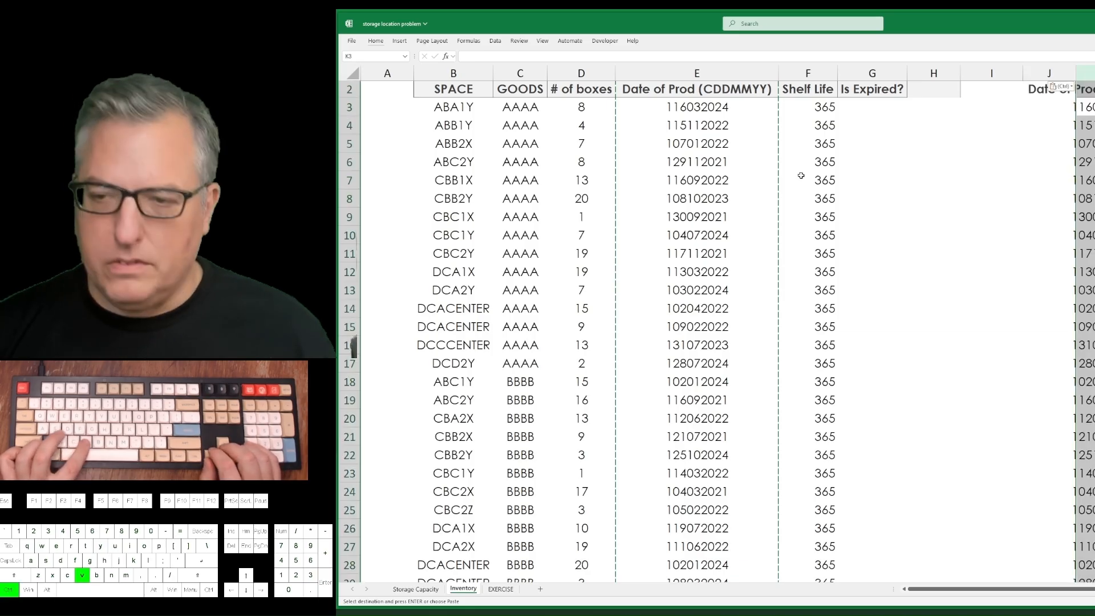
key("Right")
key("Right")
key("Right")
key("Left")
key("Left")
key("Left")
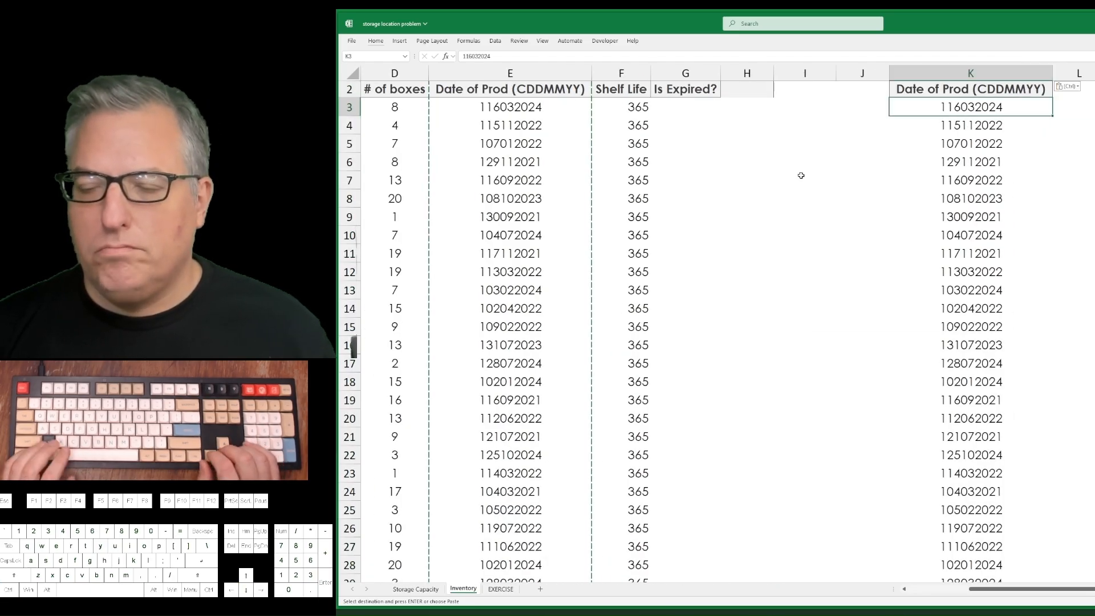
key("Right")
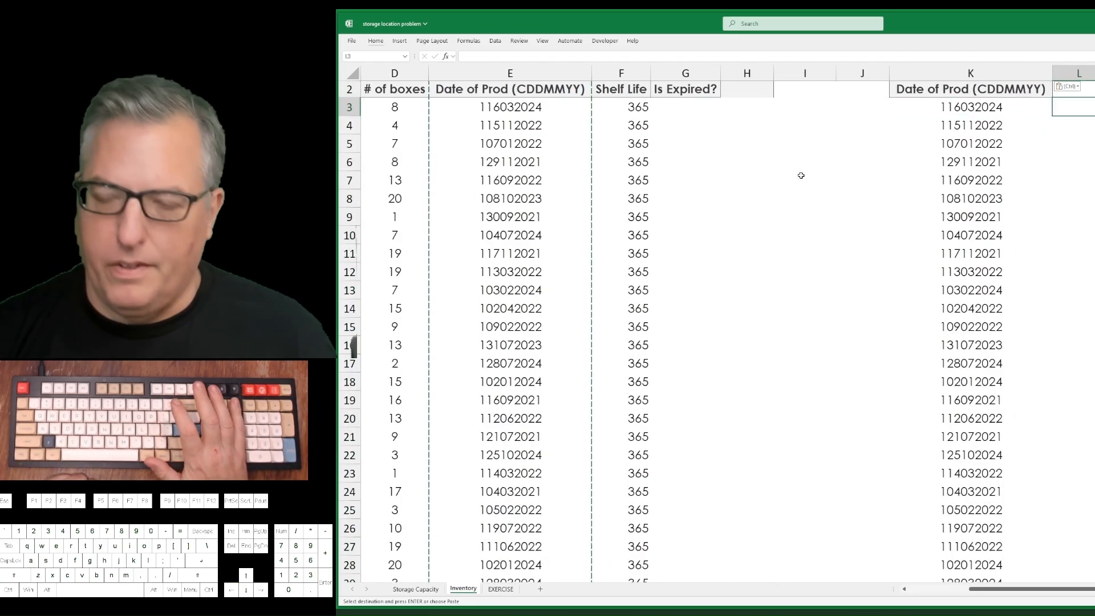
type("=")
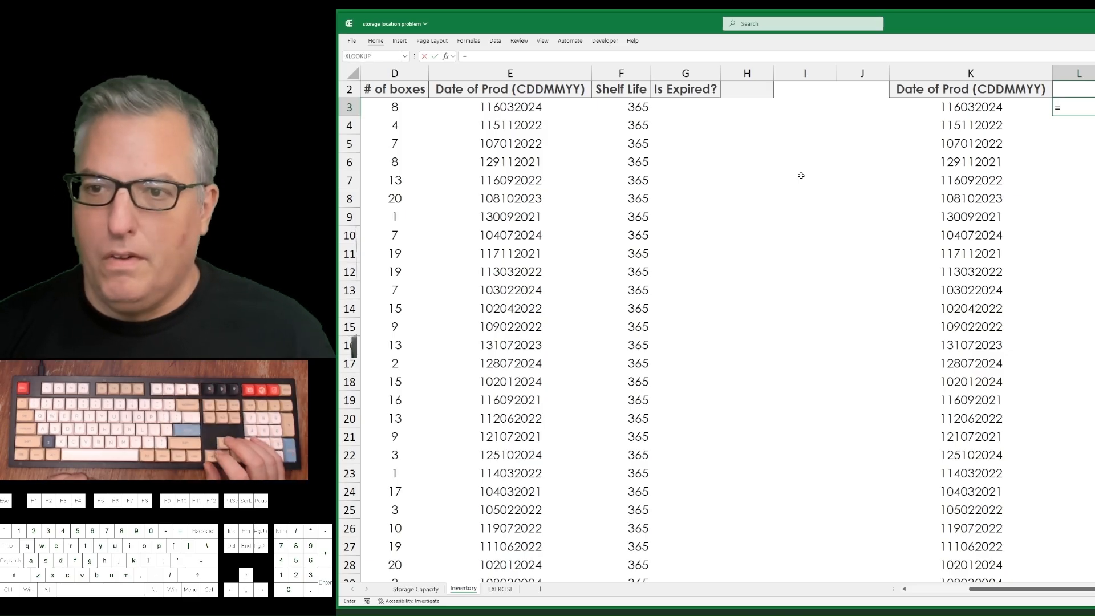
key("Left")
type("-100")
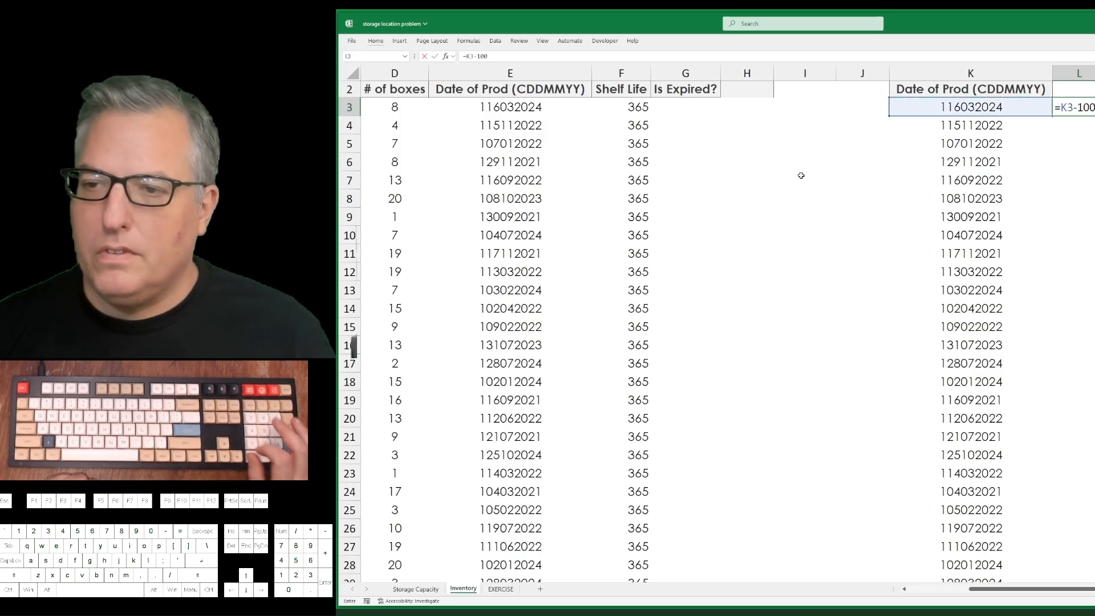
type("00000")
key("Return")
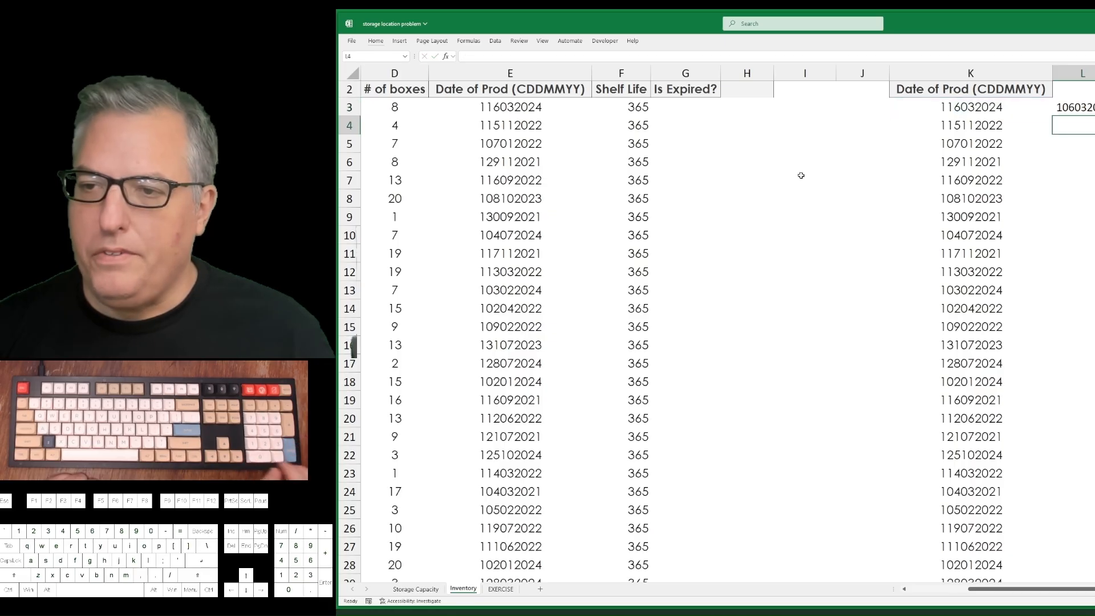
key("Up")
key("F2")
type("0")
key("Return")
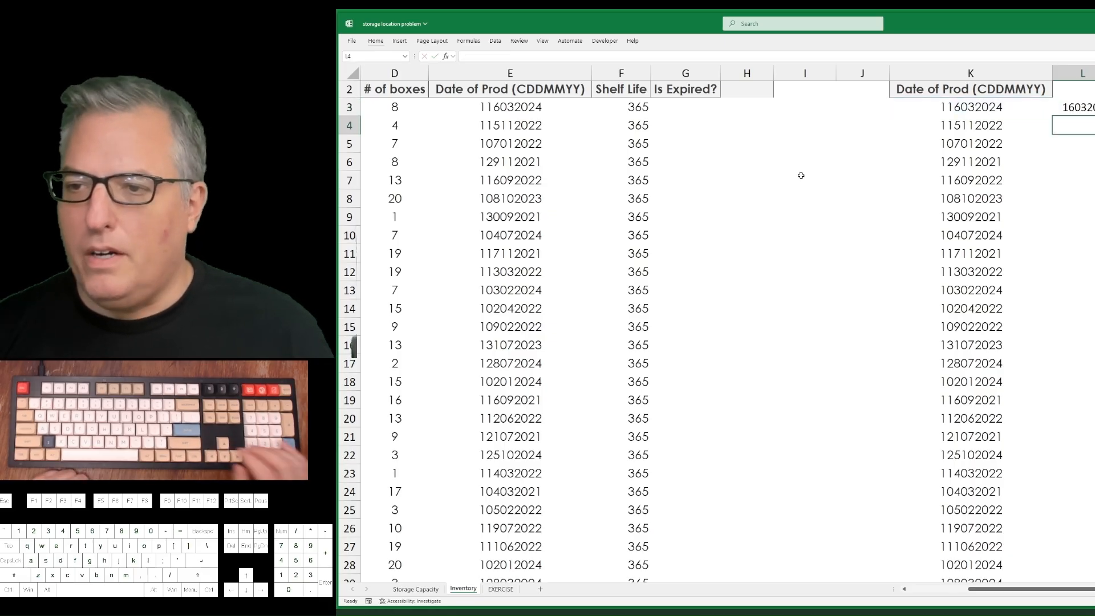
Fill the subtraction formula down column L to the last row of dates, and clear the filled cells again.
key("Up")
key("Left")
key("Left")
key("Right")
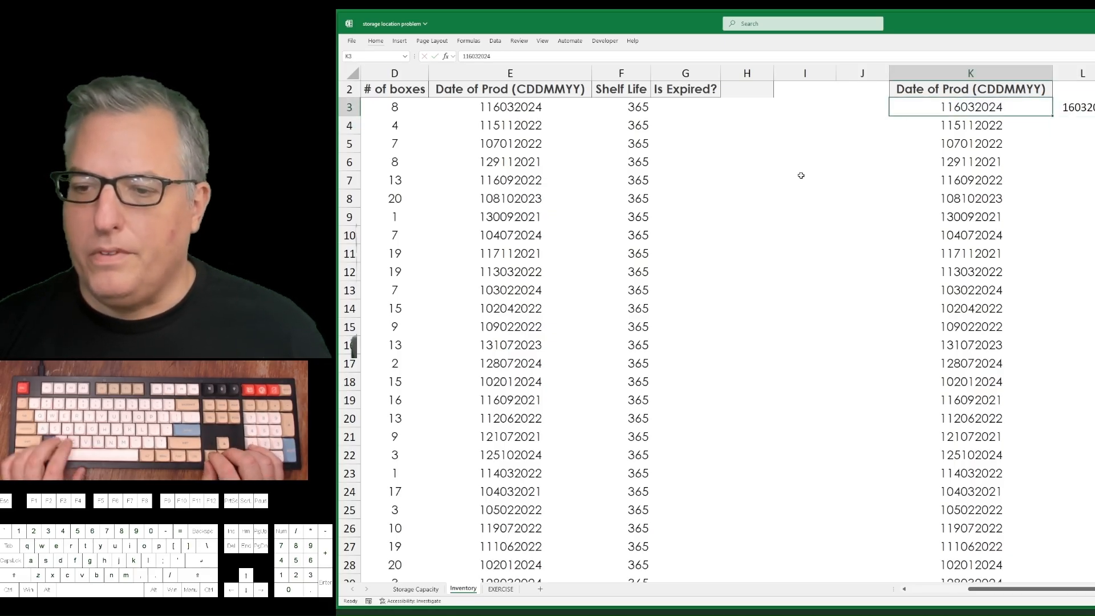
key("ctrl+Down")
key("Right")
key("ctrl+shift+Up")
key("ctrl+d")
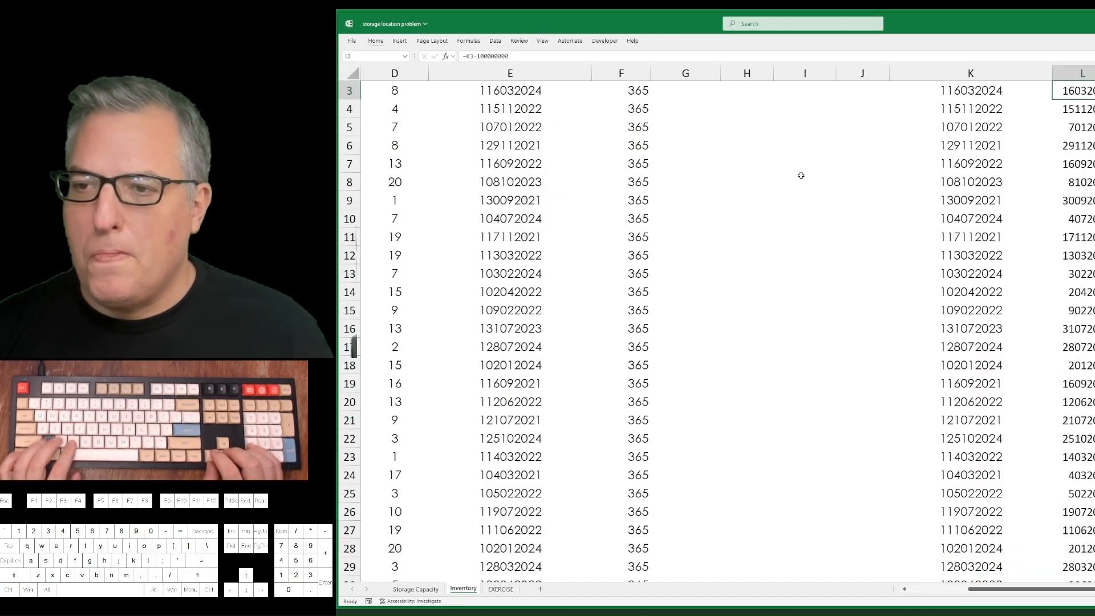
key("Delete")
Start Text to Columns on the dates in K3:K109 as fixed width, with a column break after the first digit.
key("Left")
key("Left")
key("Right")
key("ctrl+shift+Down")
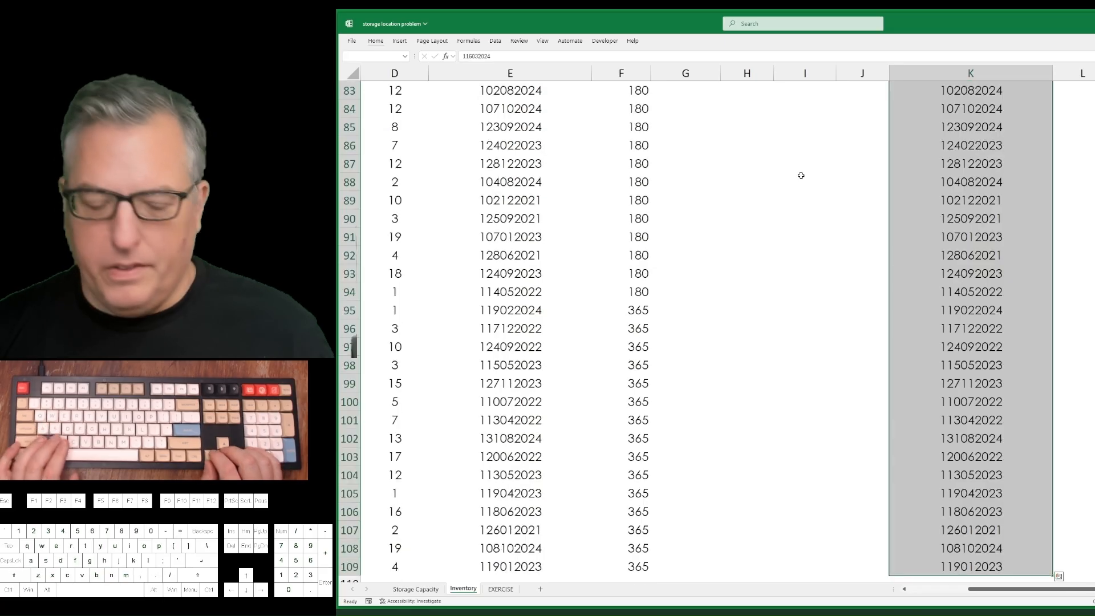
key("alt+a")
key("e")
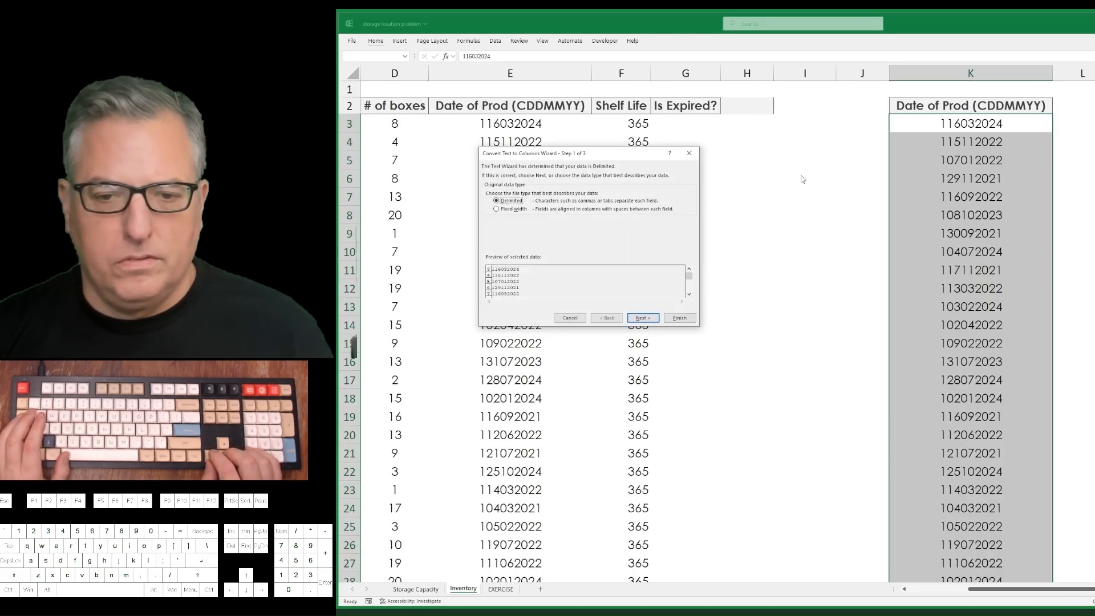
key("alt+w")
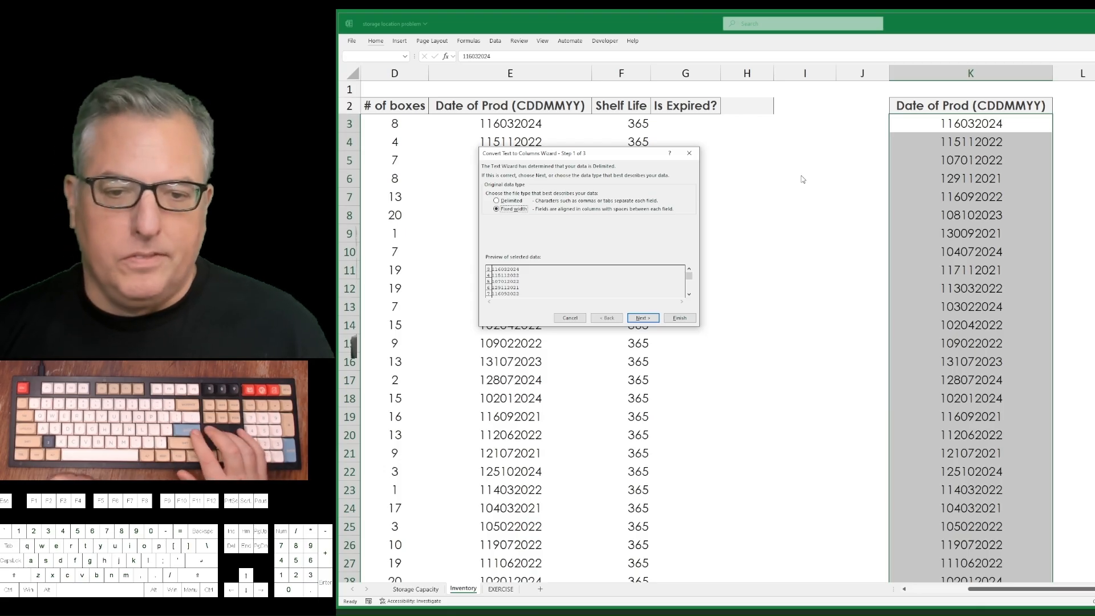
key("Return")
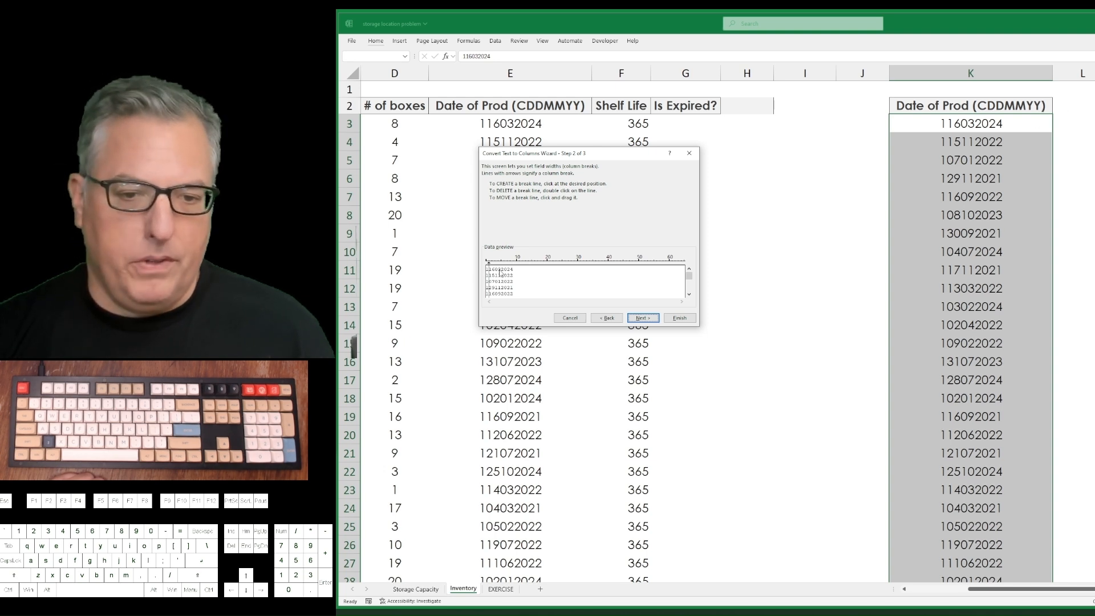
left_click(651, 321)
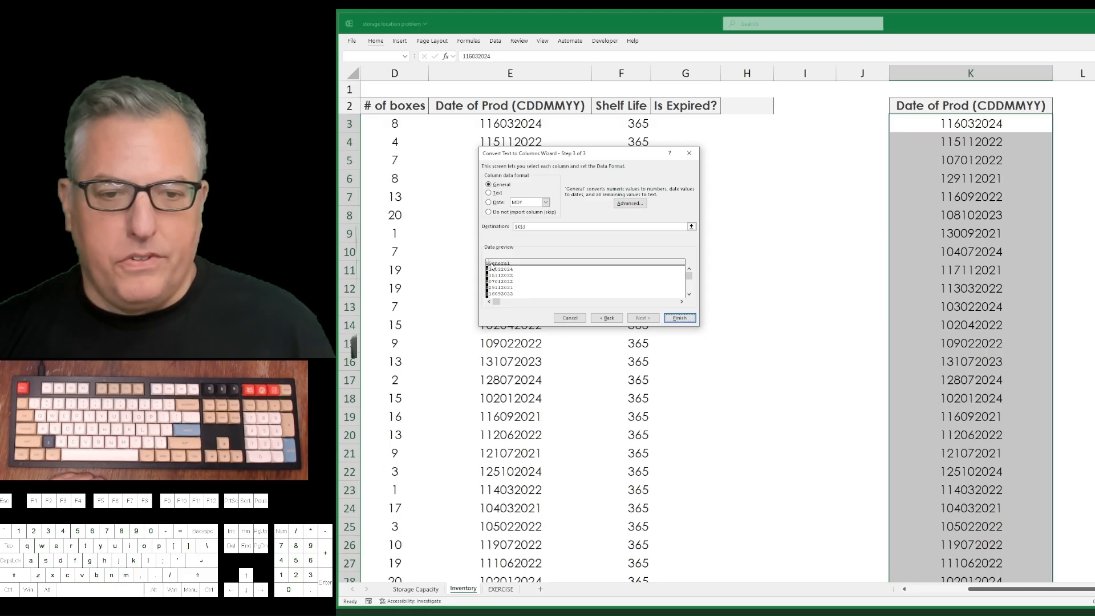
Set the first field, holding the century digit, to Do not import column (skip).
key("Down")
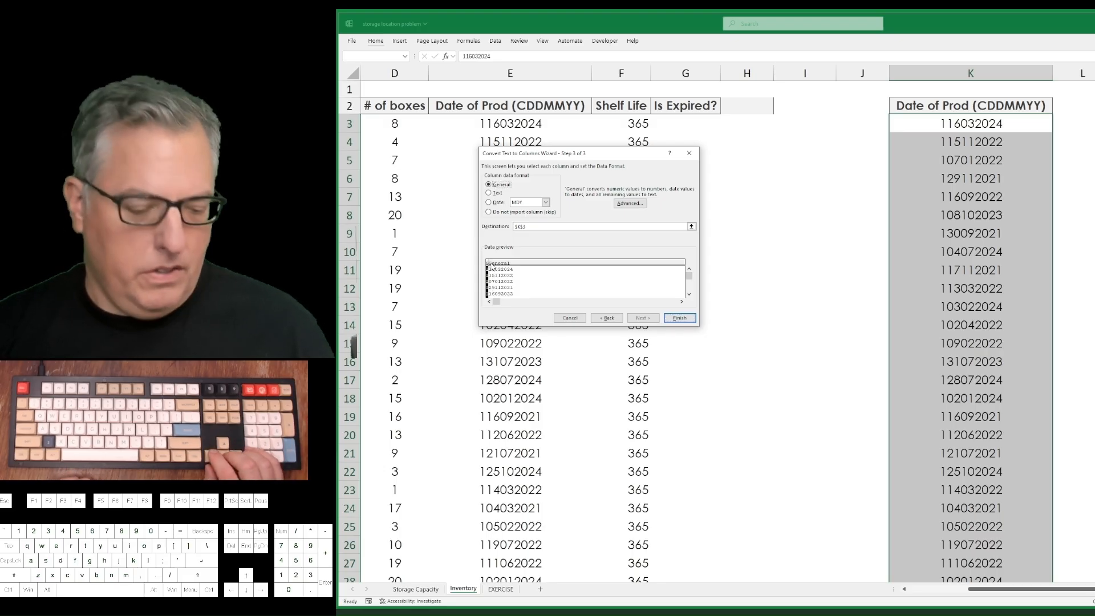
key("Down")
key("Down")
key("Down")
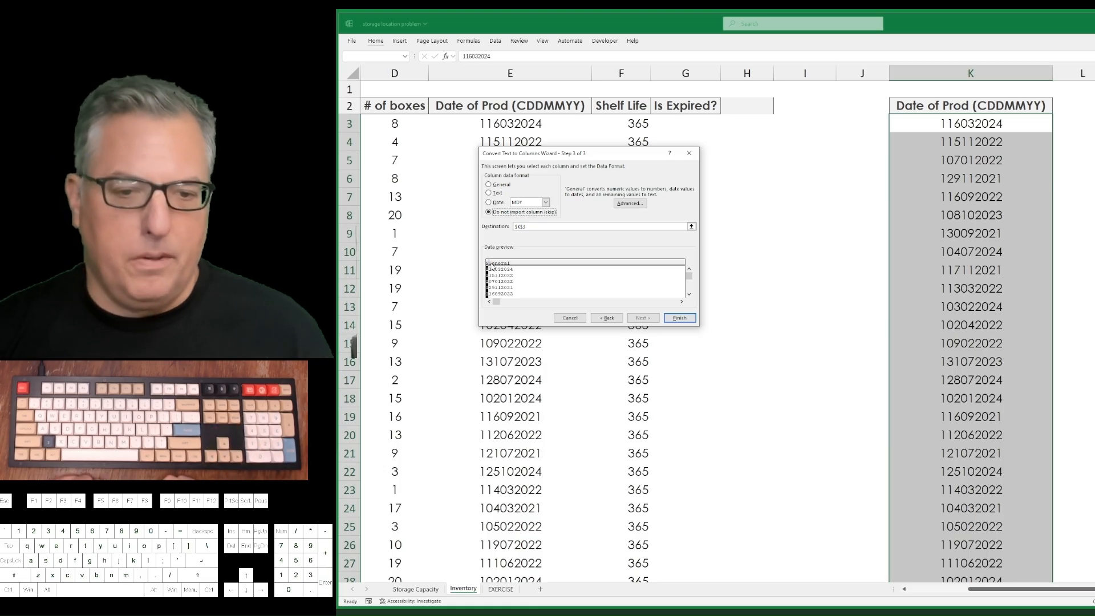
key("Tab")
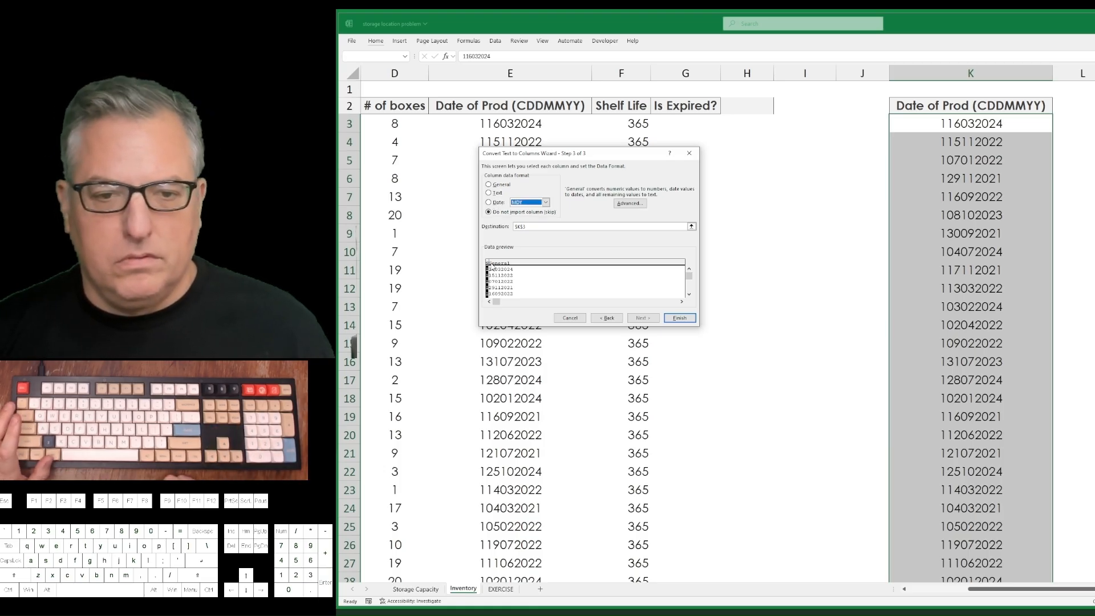
key("Tab")
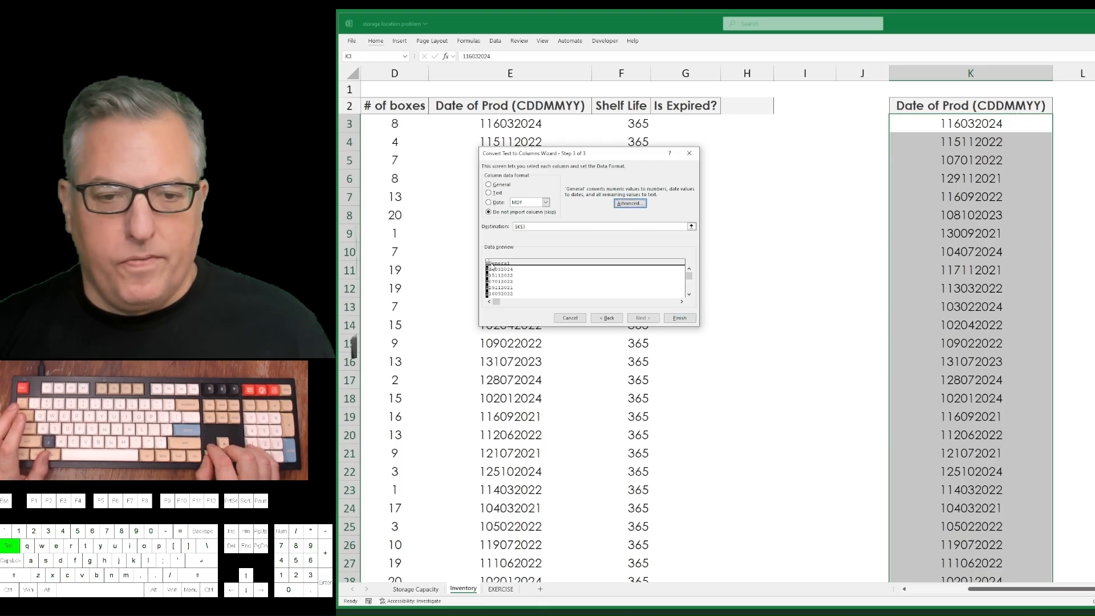
key("Tab")
key("Tab")
key("Right")
key("Right")
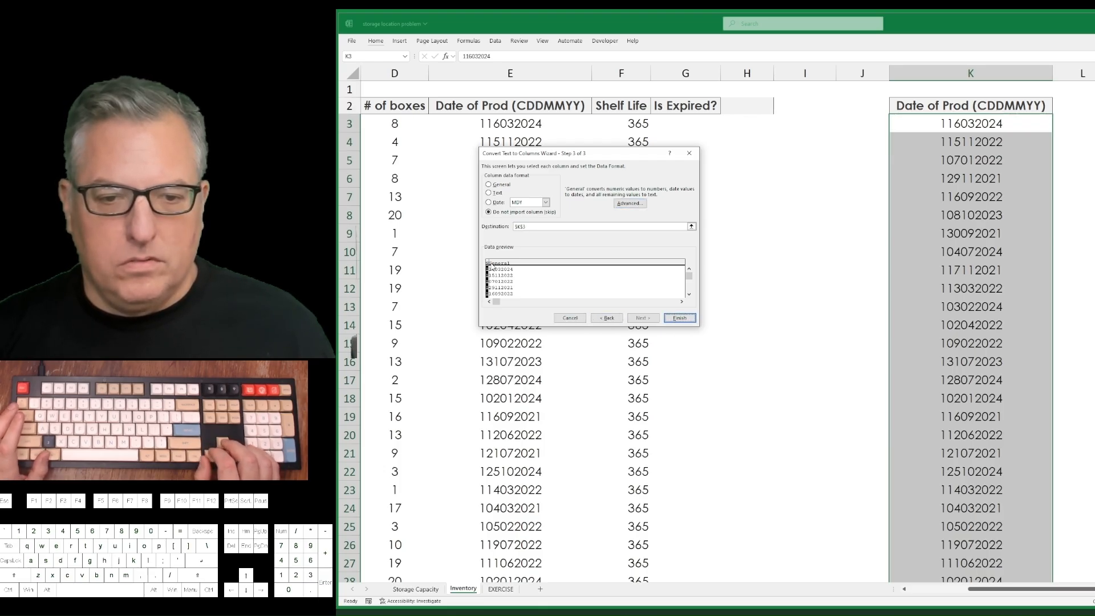
key("Tab")
key("Tab")
key("Tab")
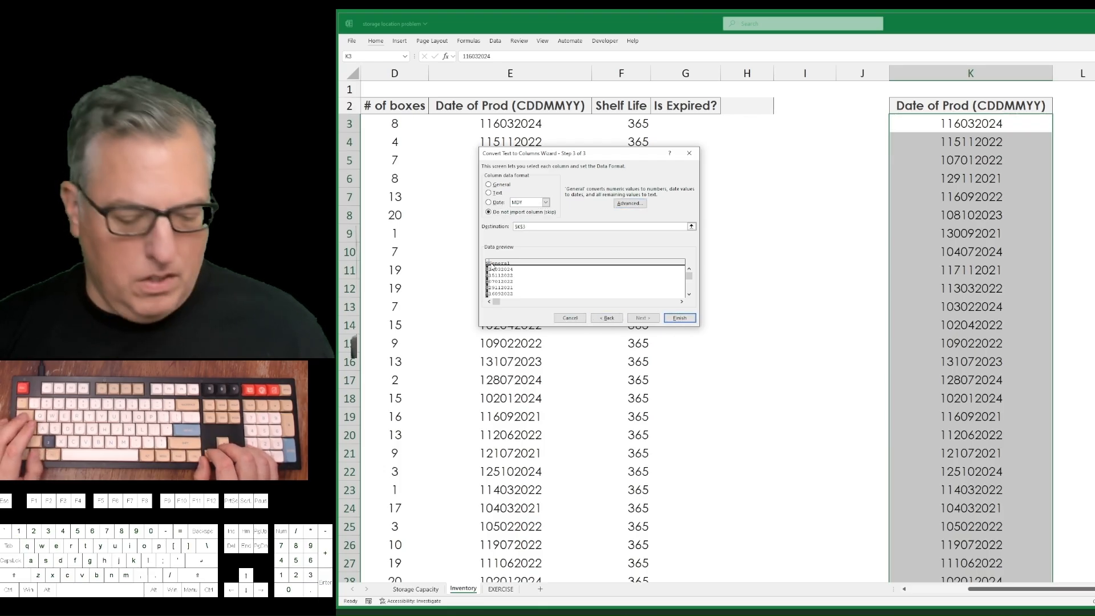
Select the second field in the data preview and set its column data format to Date.
left_click(492, 267)
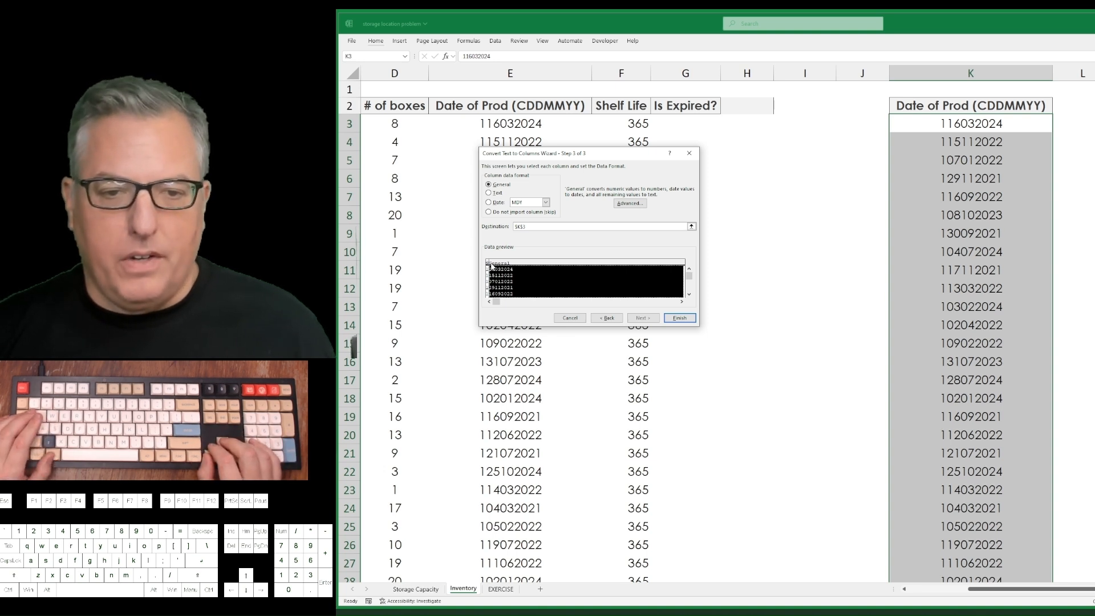
key("Tab")
key("Tab")
key("Tab")
key("Tab")
key("Tab")
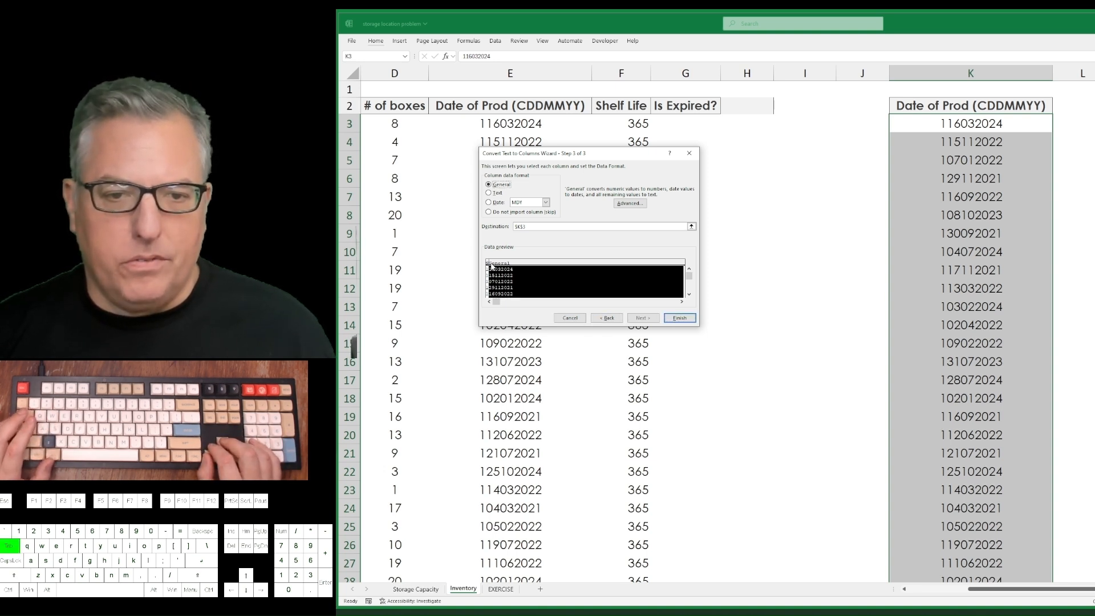
key("shift+Tab")
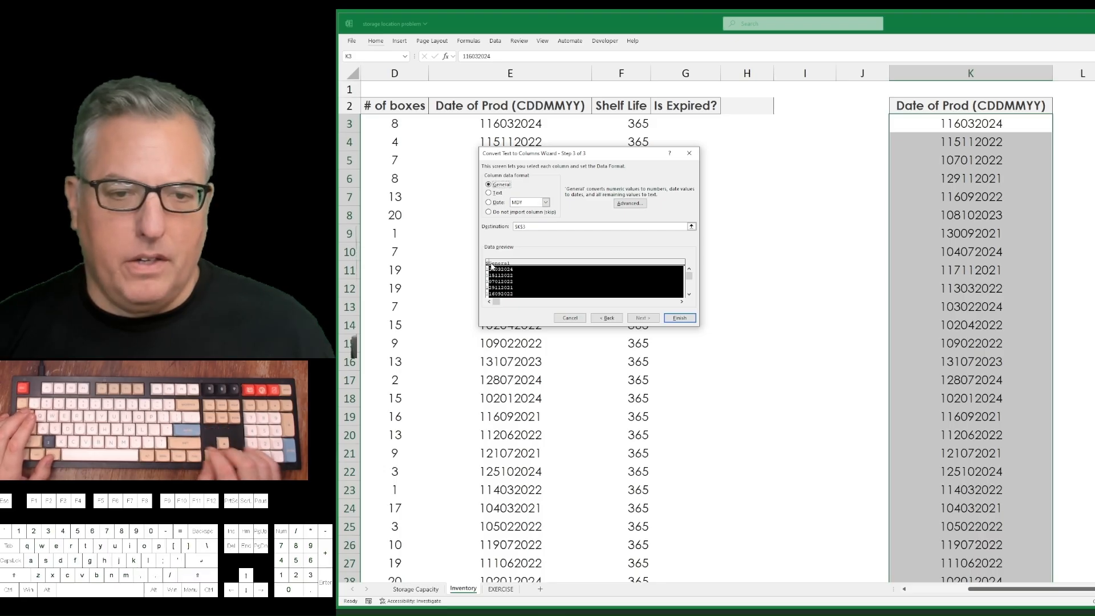
key("Down")
key("Down")
key("Tab")
Set the date order to DMY and finish the Text to Columns conversion in column K.
key("alt+Down")
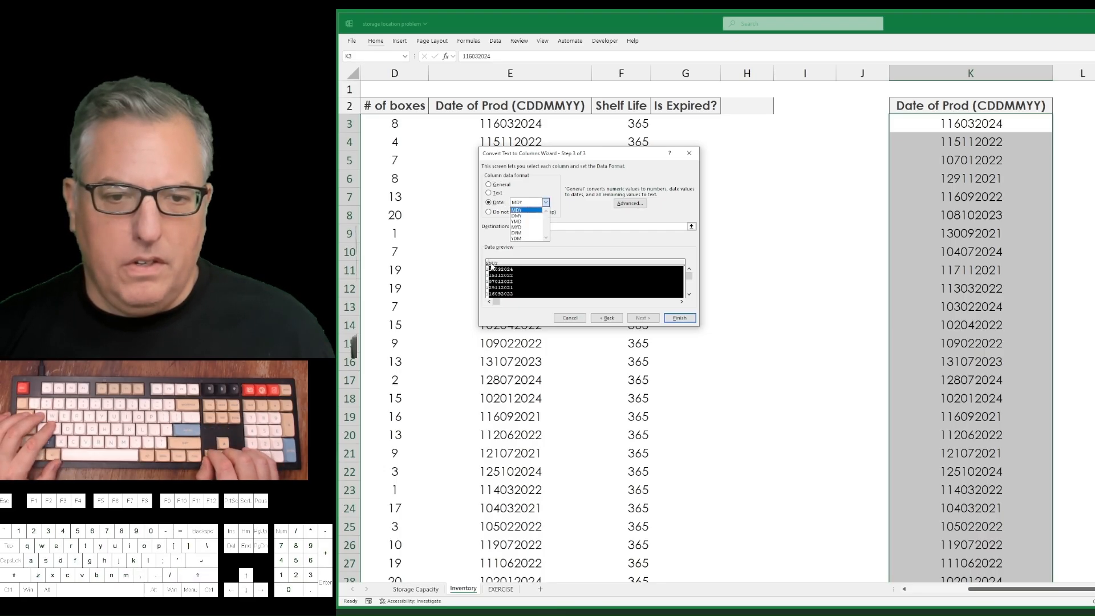
key("Down")
key("Down")
key("Down")
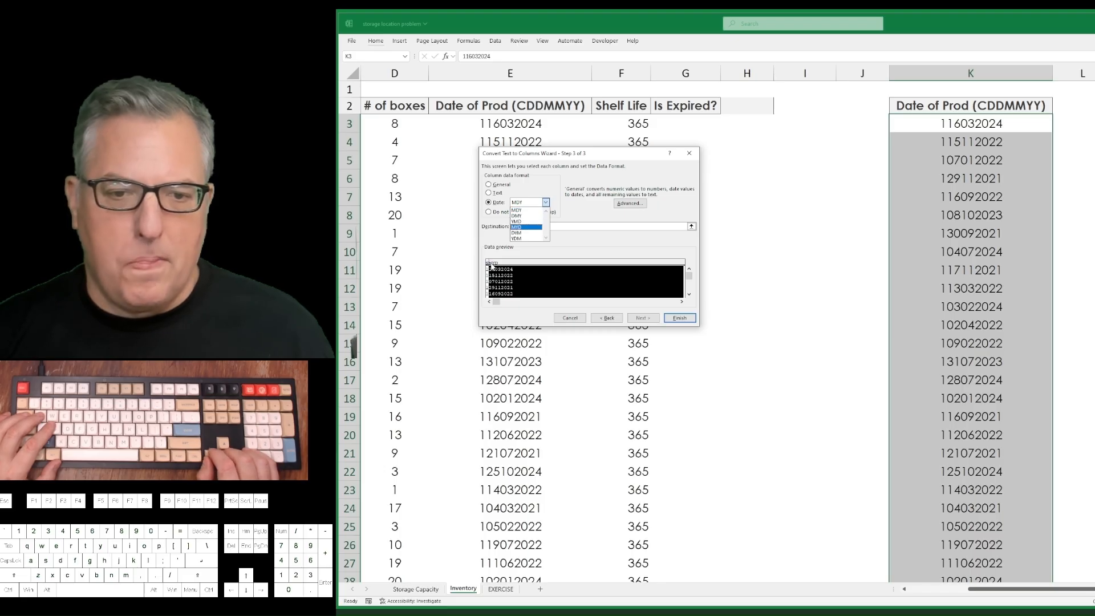
key("Up")
key("Up")
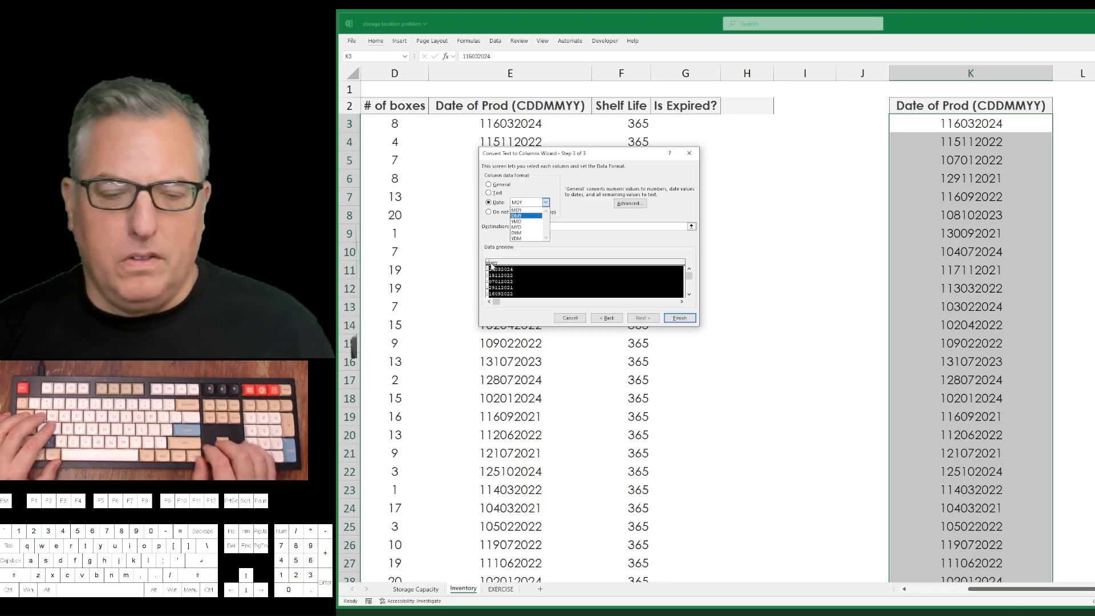
key("Return")
key("Tab")
key("Tab")
key("Tab")
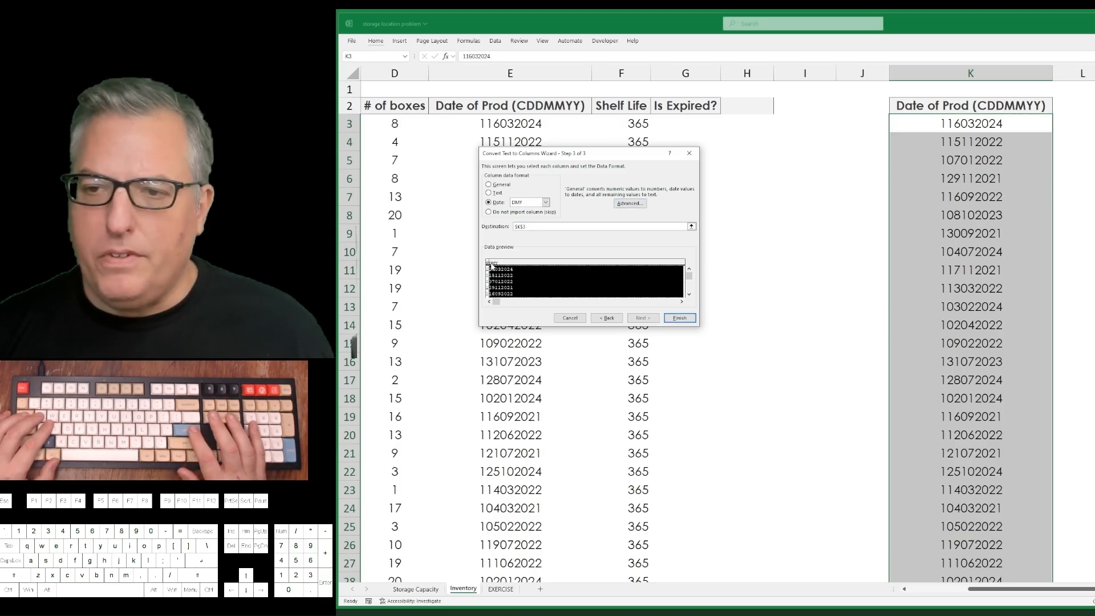
key("Return")
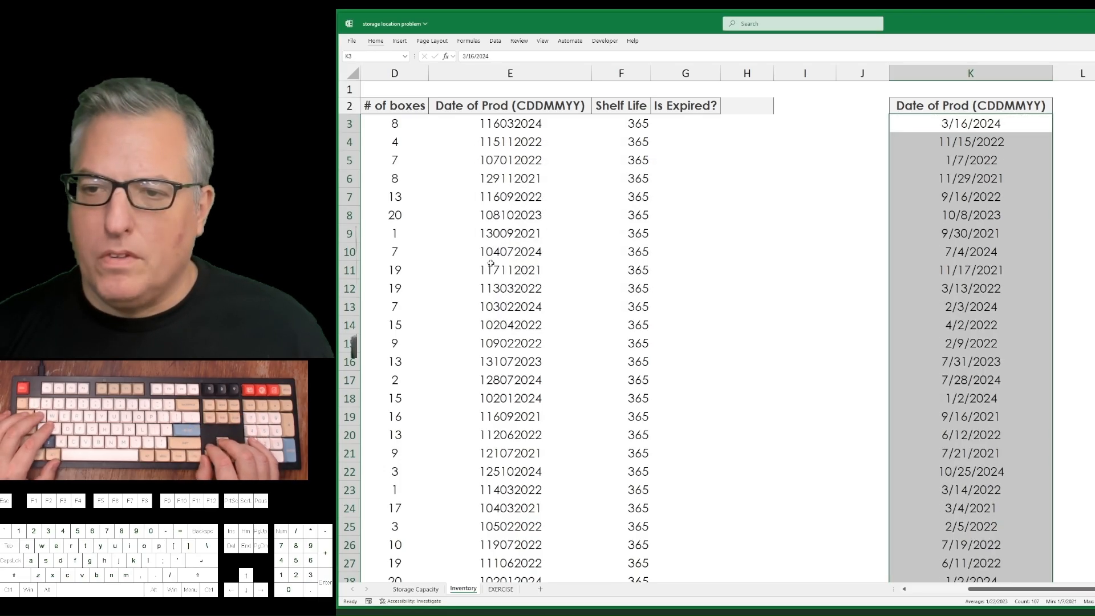
Examine the original CDDMMYY codes in column E against the converted dates in column K.
key("Left")
key("Left")
key("Left")
key("Left")
key("Left")
key("Left")
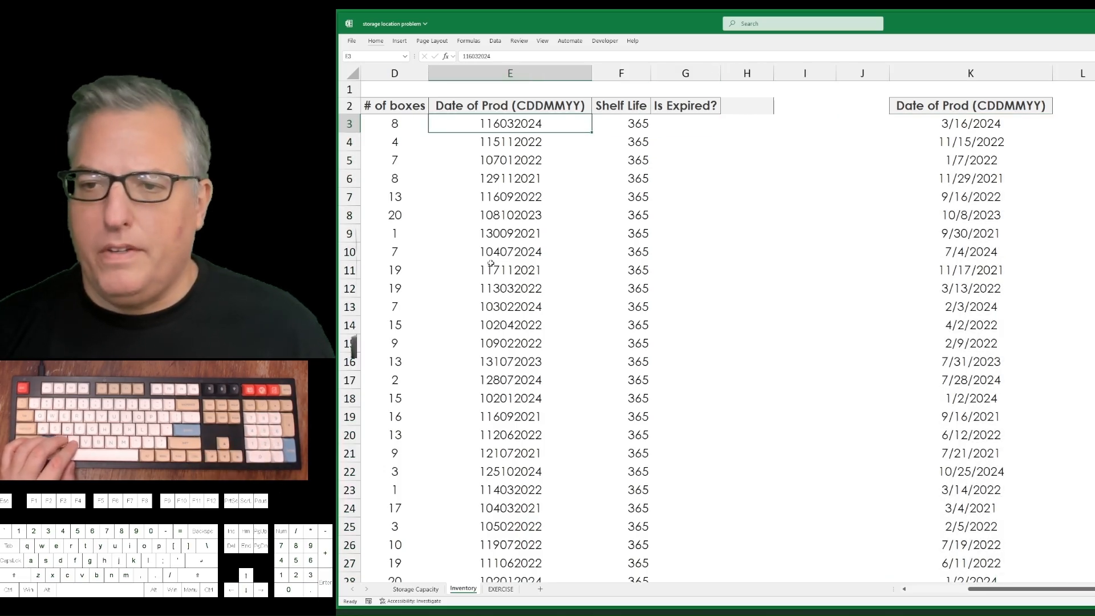
key("shift+Down")
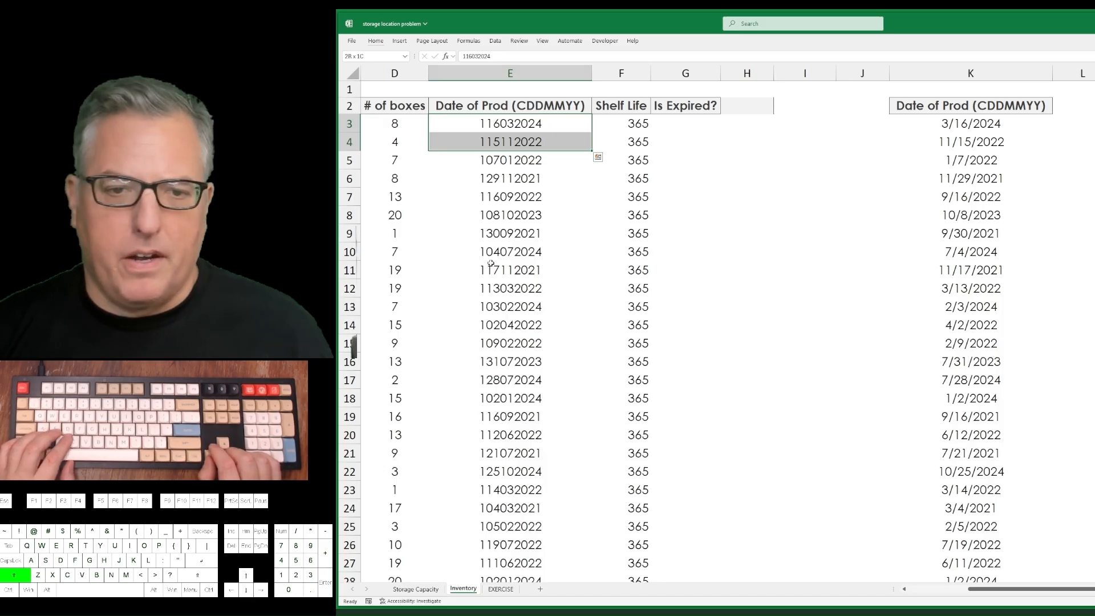
key("shift+Down")
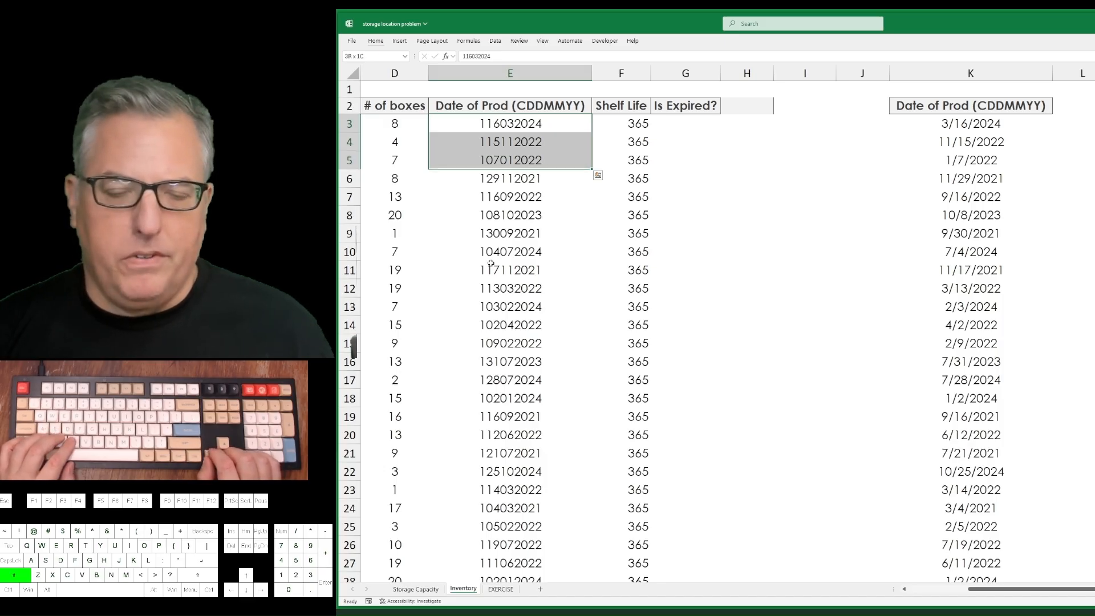
key("Down")
key("Down")
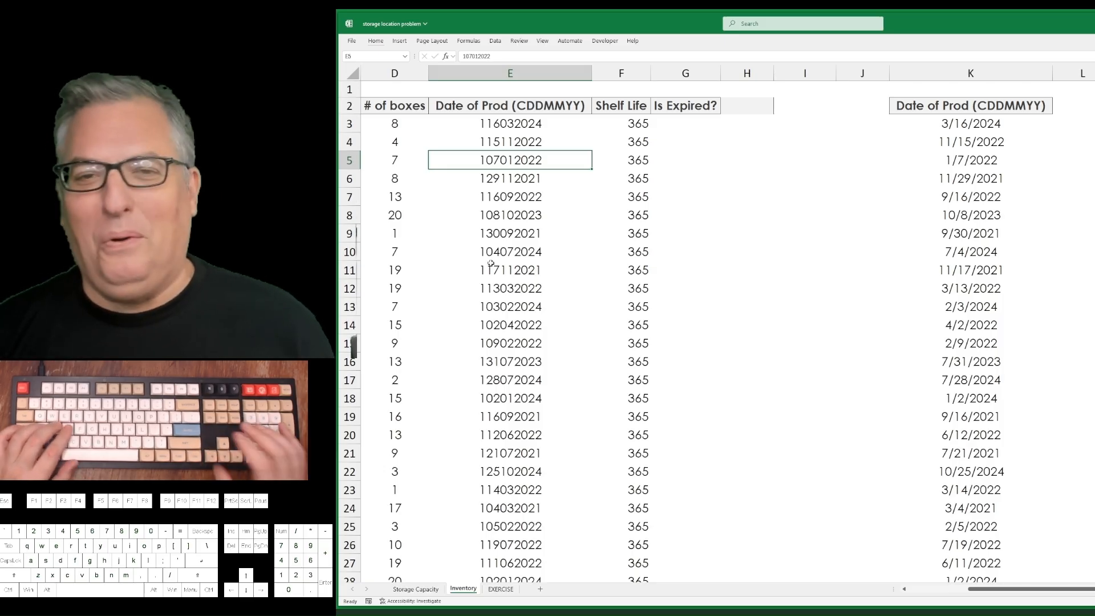
key("Down")
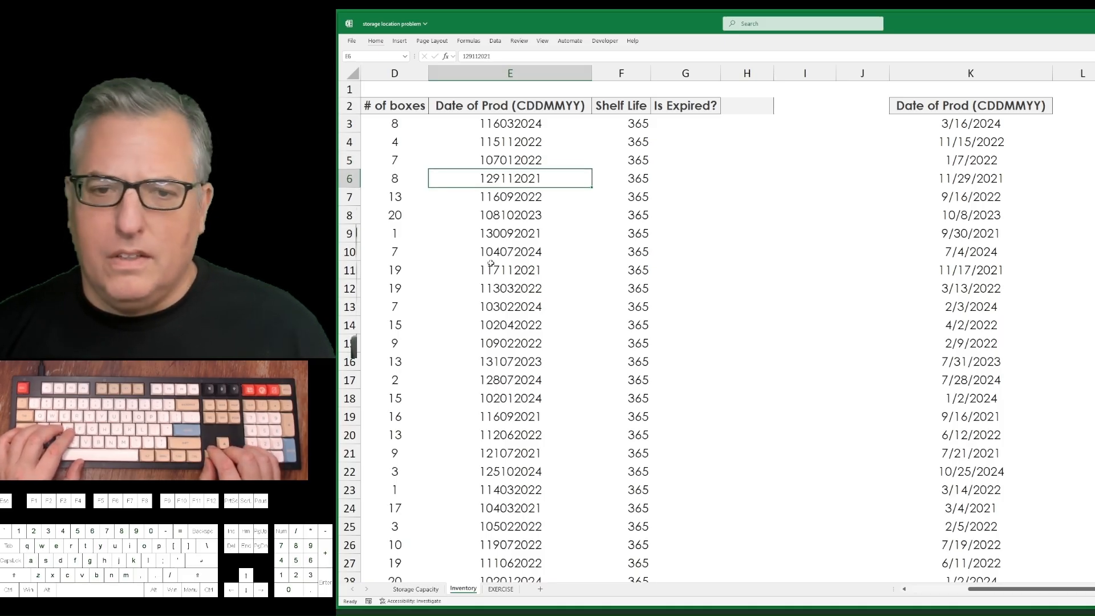
key("Down")
key("Down")
key("Down")
key("Down")
key("Down")
key("Down")
key("Down")
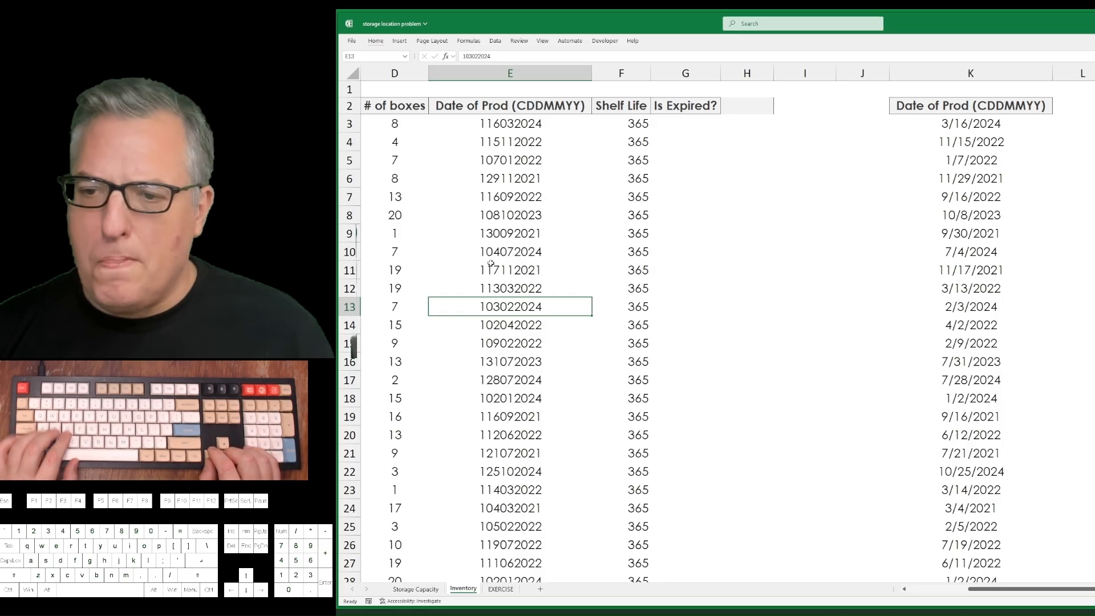
Copy the converted dates in column K, from K3 down to row 109.
key("ctrl+Right")
key("ctrl+Right")
key("ctrl+Up")
key("ctrl+shift+Down")
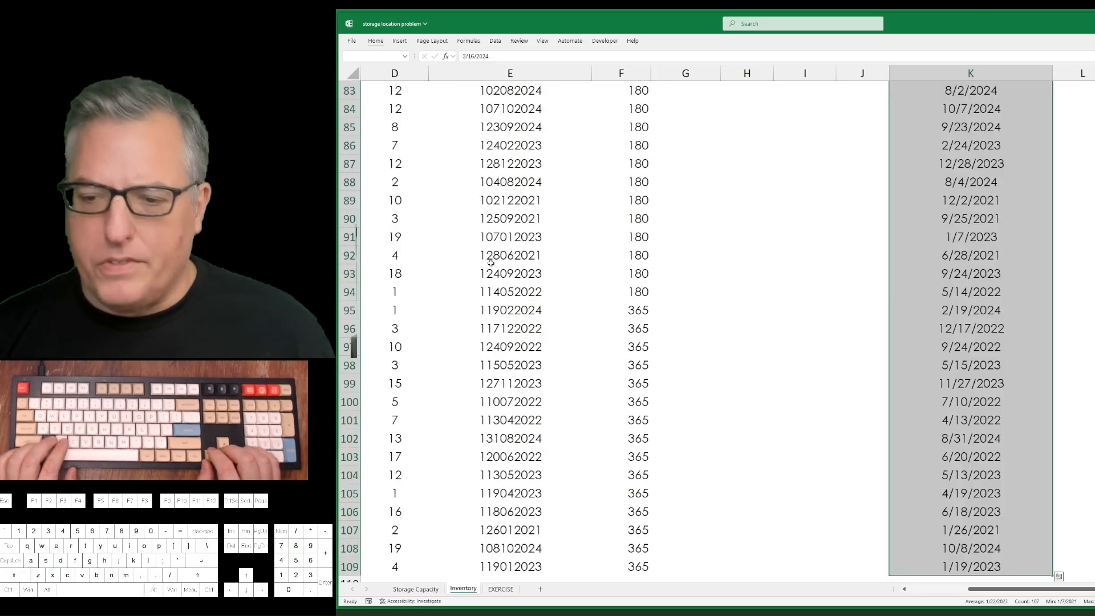
key("ctrl+c")
Paste the copied dates with their date formatting over the original codes in column E, starting at E3.
key("Up")
key("Down")
key("Left")
key("Left")
key("Left")
key("Left")
key("Left")
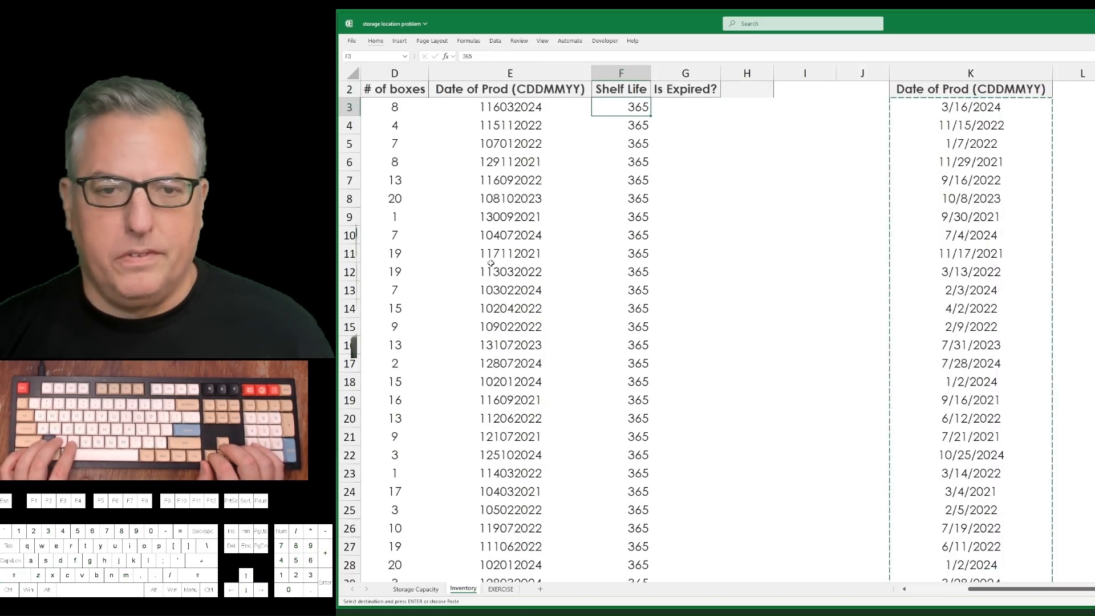
key("Left")
key("ctrl+shift+v")
key("ctrl+z")
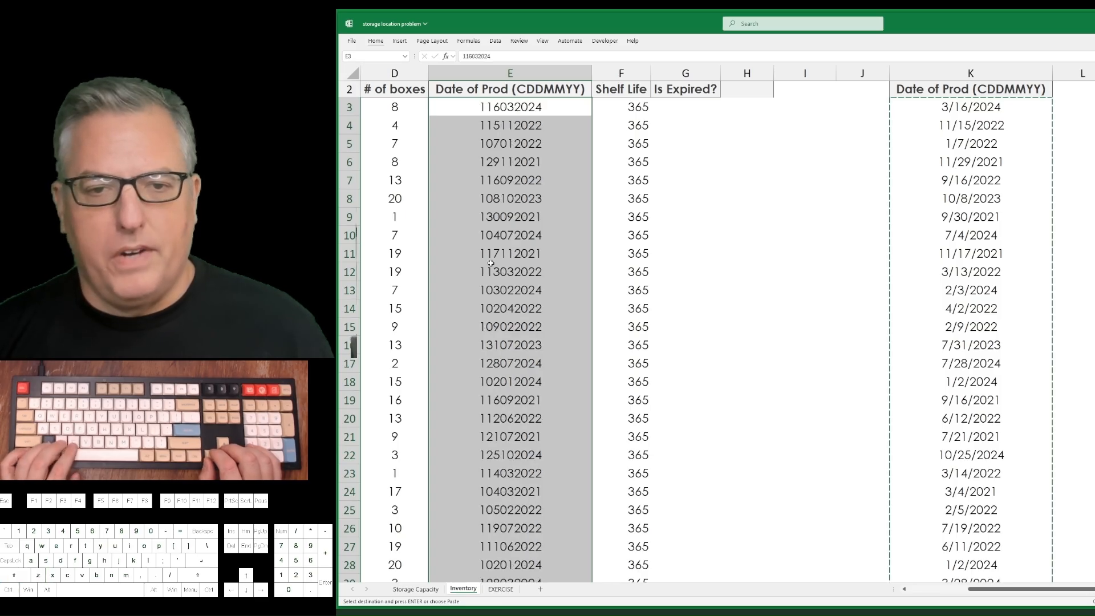
key("ctrl+v")
key("Down")
key("Down")
Clear the entire helper column K that holds the duplicate production dates.
key("Down")
key("Down")
key("Down")
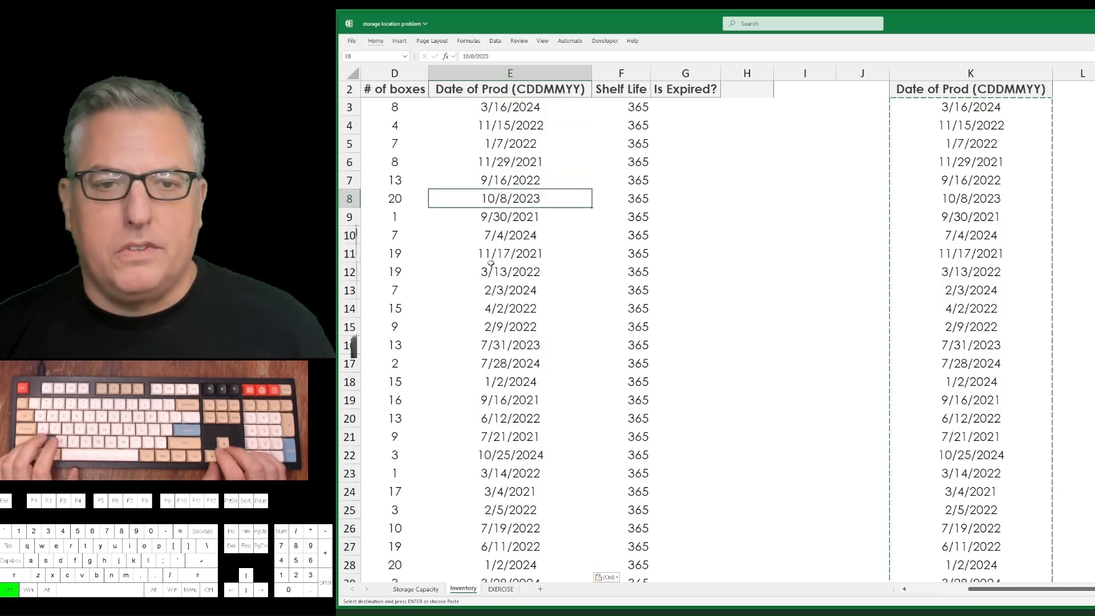
key("ctrl+Up")
key("ctrl+Up")
key("ctrl+Right")
key("ctrl+Left")
key("Down")
key("ctrl+Right")
key("ctrl+Right")
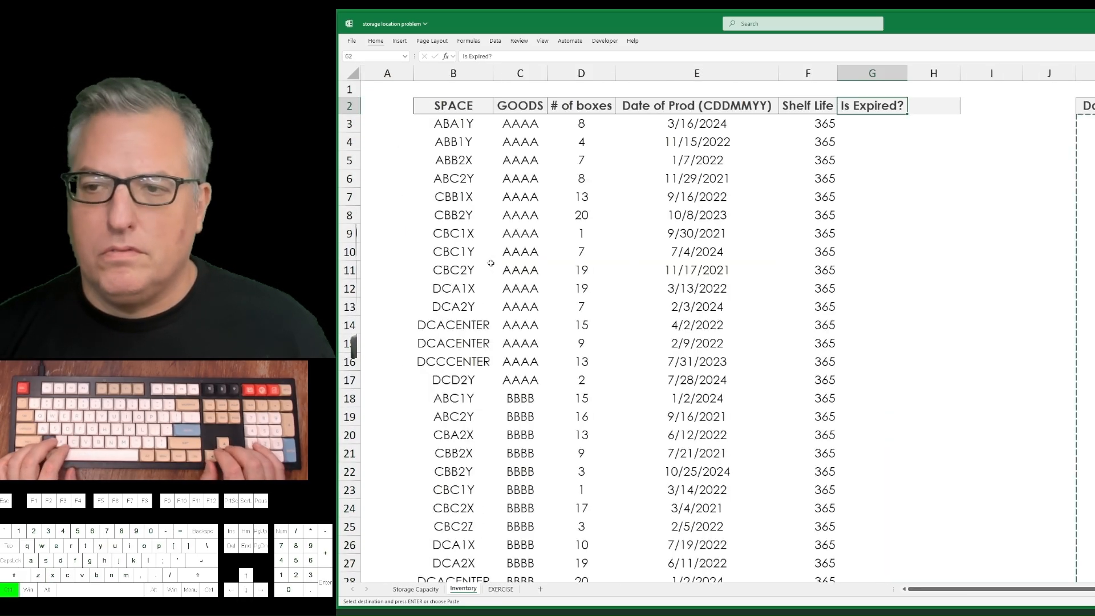
key("ctrl+Right")
key("ctrl+space")
key("Delete")
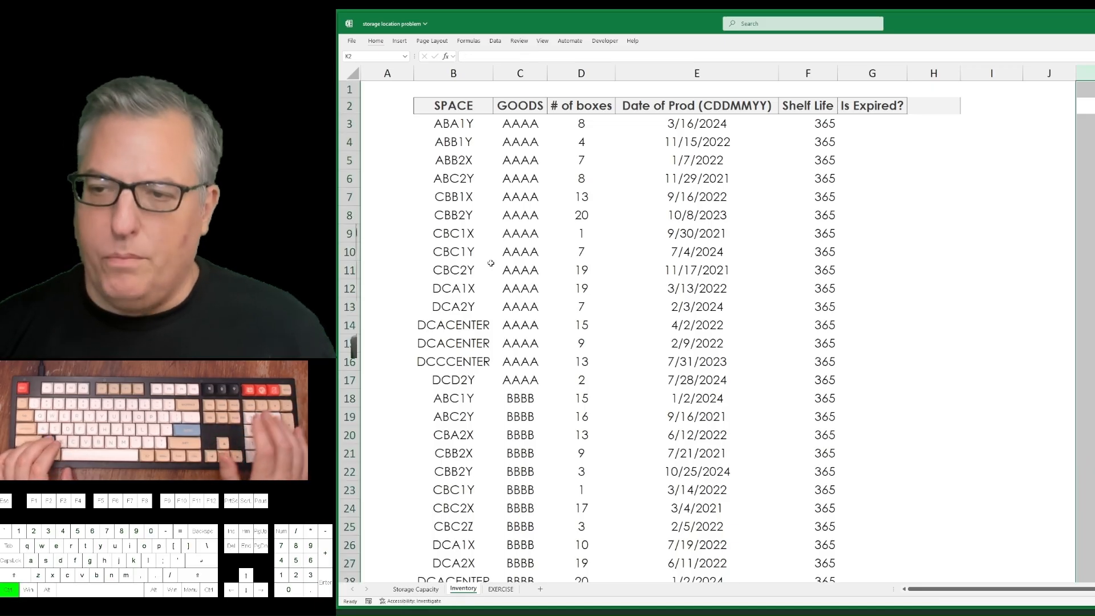
Enter the current date, 11/18/2024, as a fixed value in H3.
key("Left")
key("Left")
key("Left")
key("Left")
key("Left")
key("Left")
key("Down")
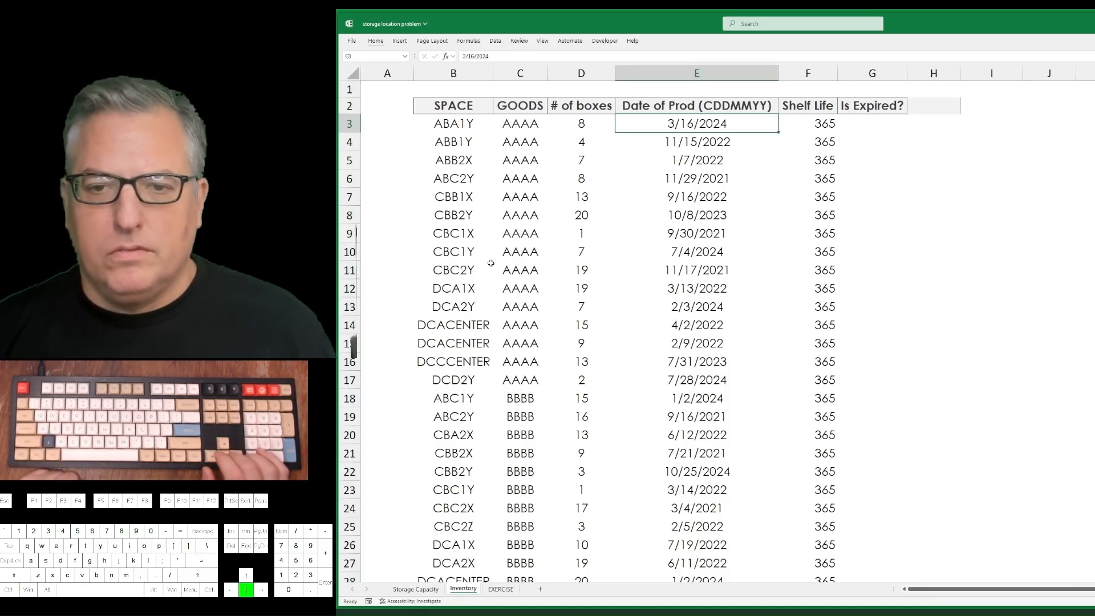
key("Right")
key("Right")
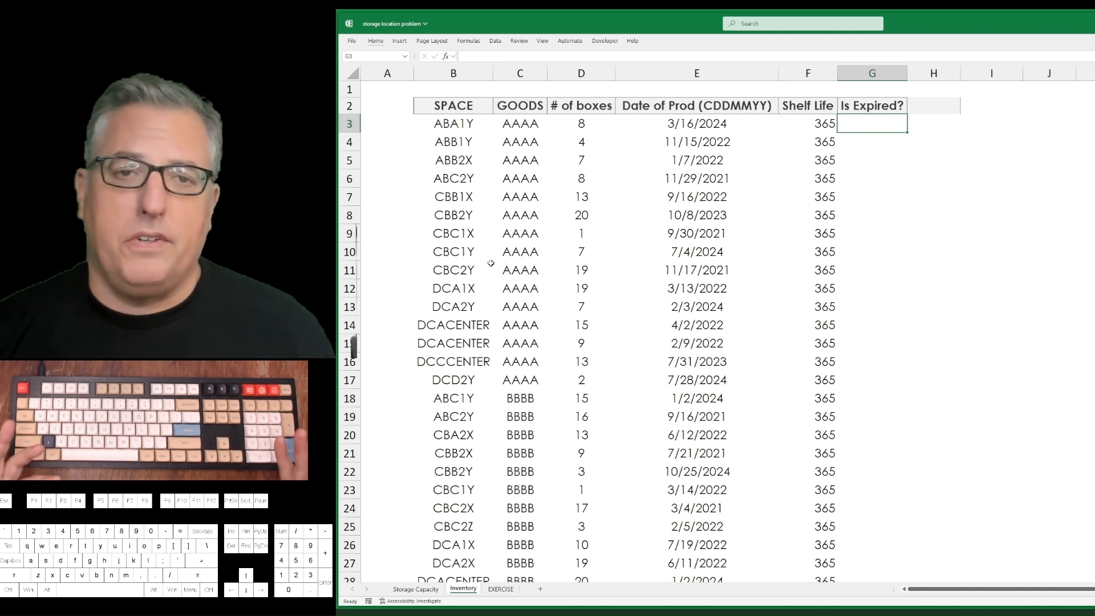
key("Right")
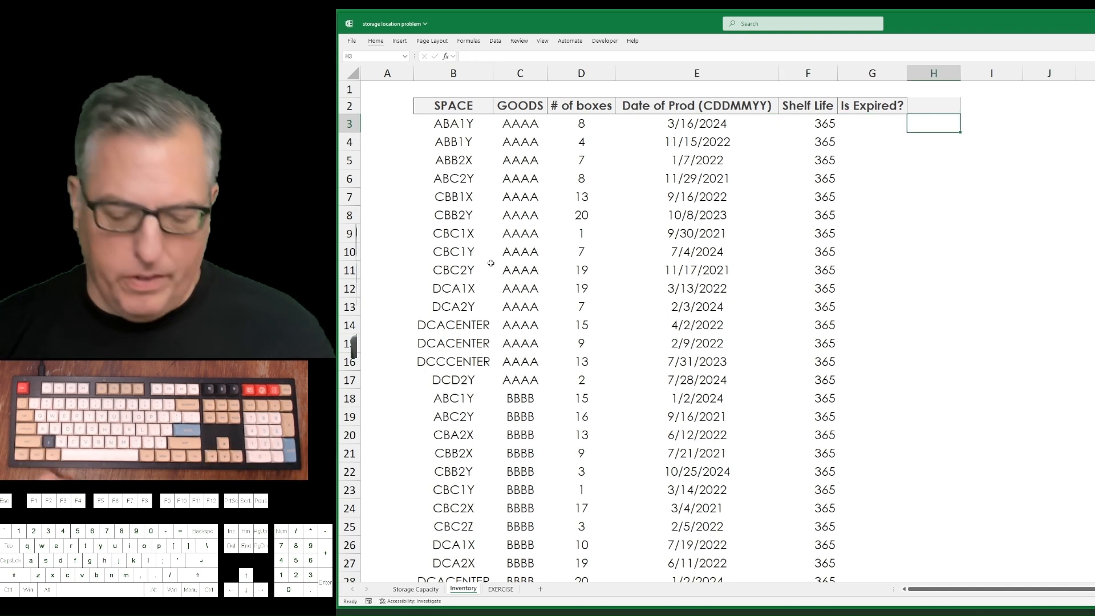
key("ctrl+semicolon")
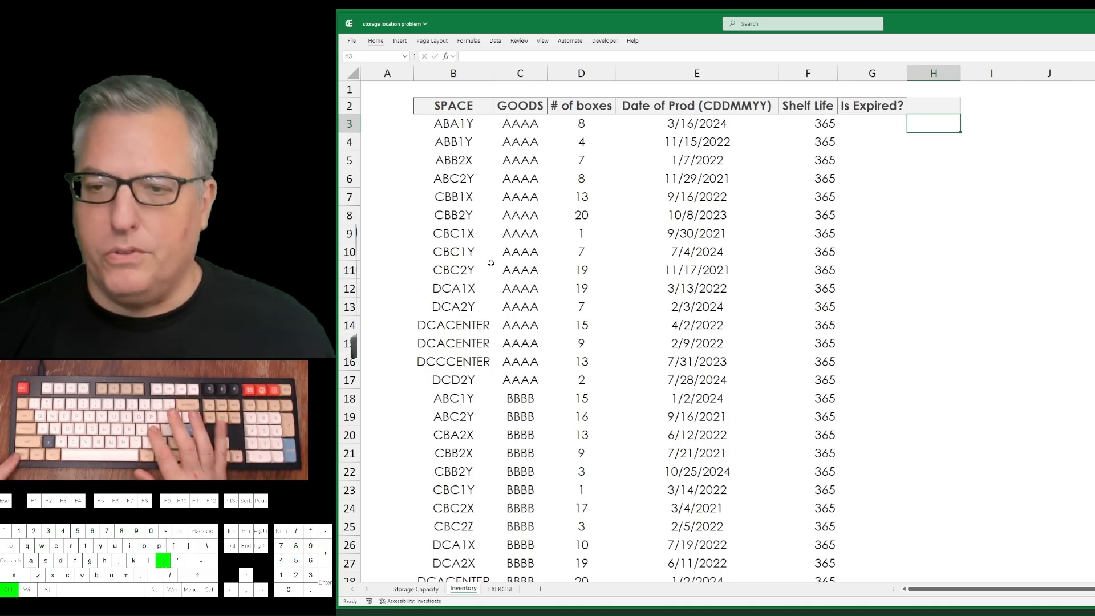
key("Return")
key("Up")
Begin an IF formula in G3 whose logical test subtracts the production date E3 from the current date H3.
key("Left")
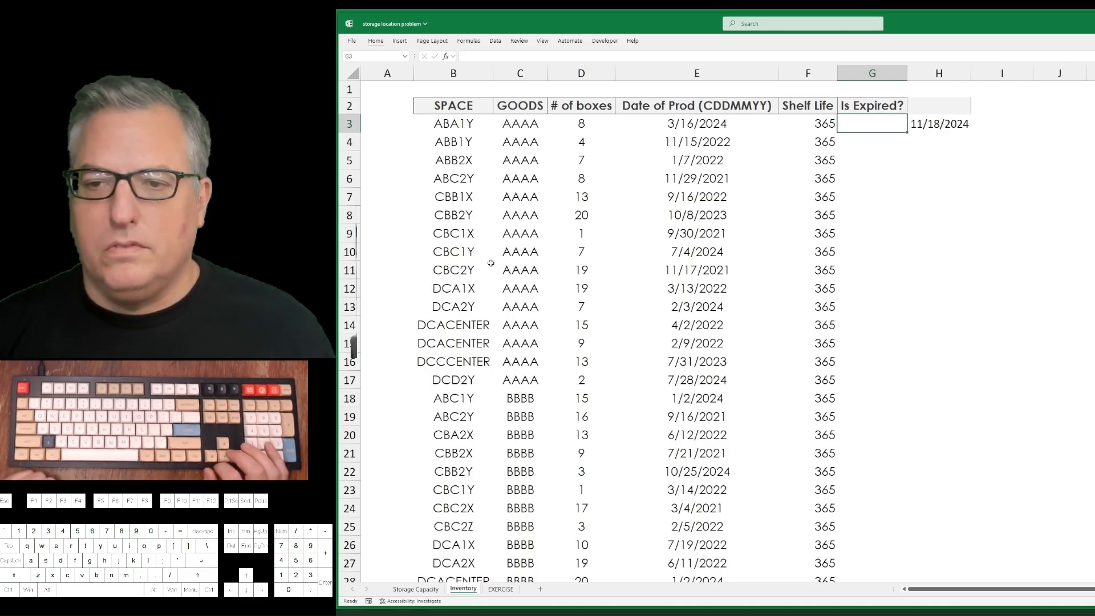
type("=")
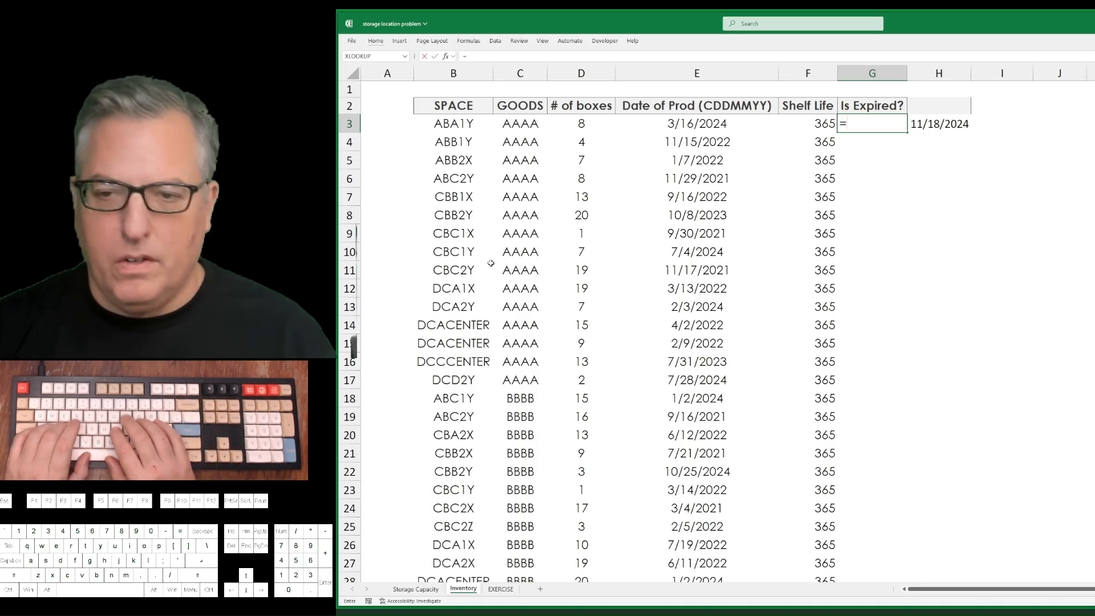
type("if(")
key("Left")
key("Left")
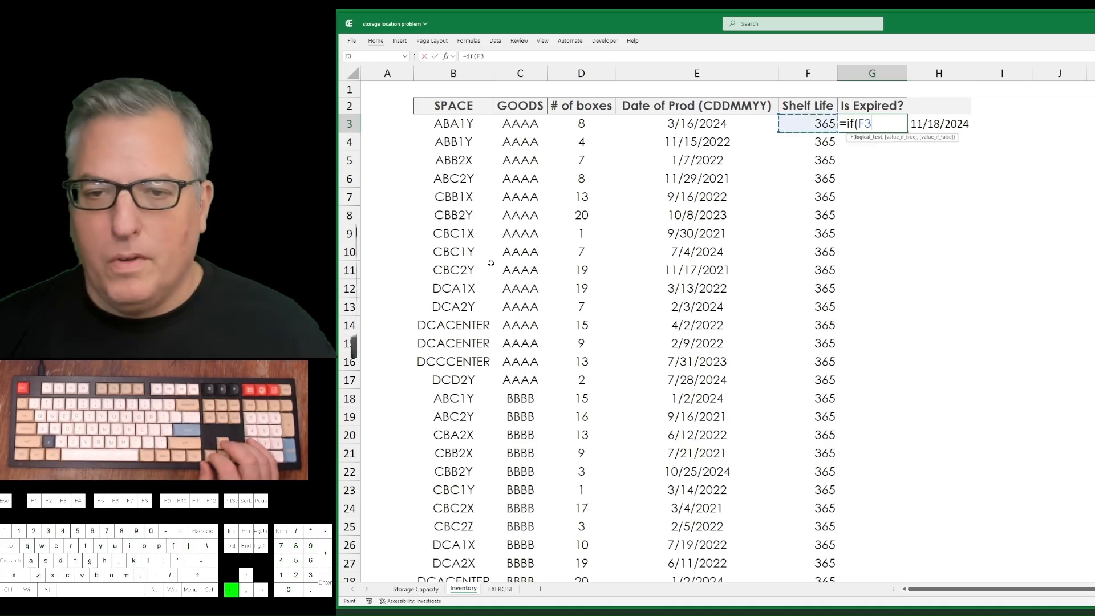
key("Right")
key("Right")
key("Right")
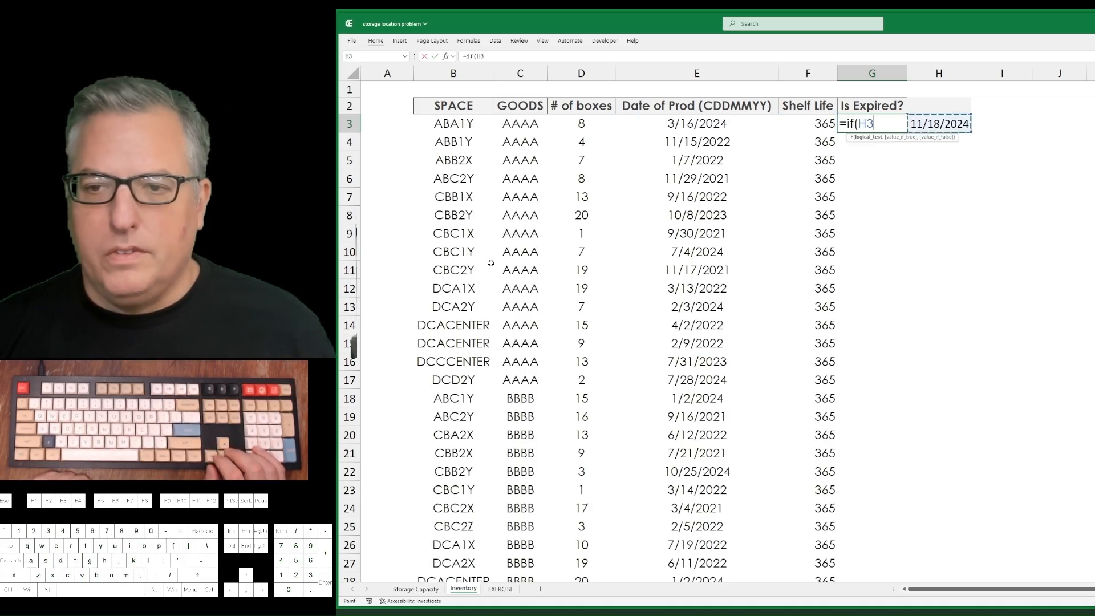
type("-")
key("Left")
key("Left")
key("Left")
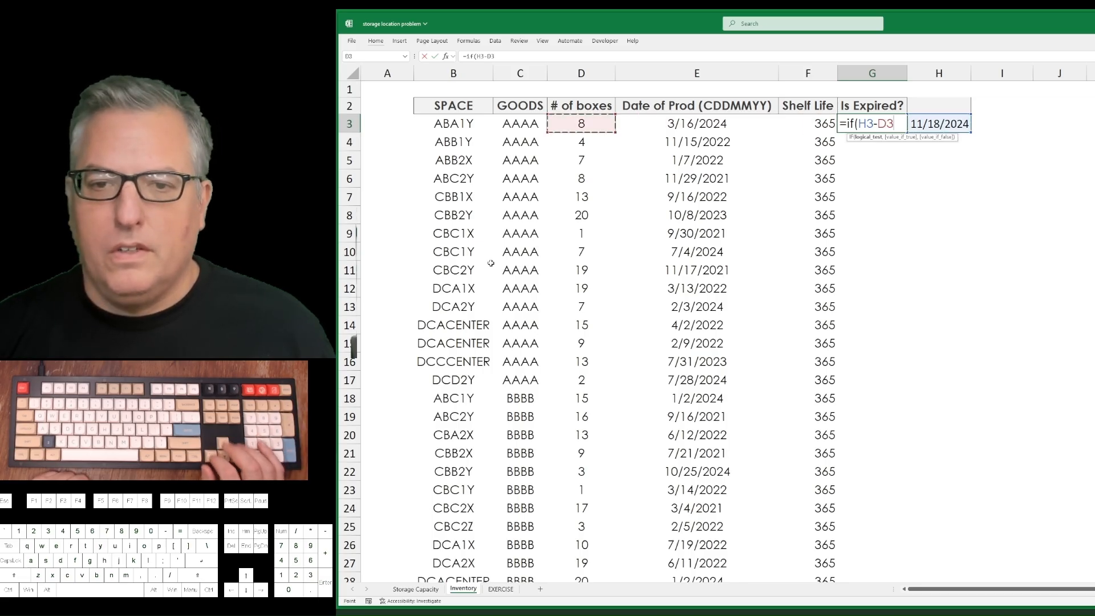
key("Right")
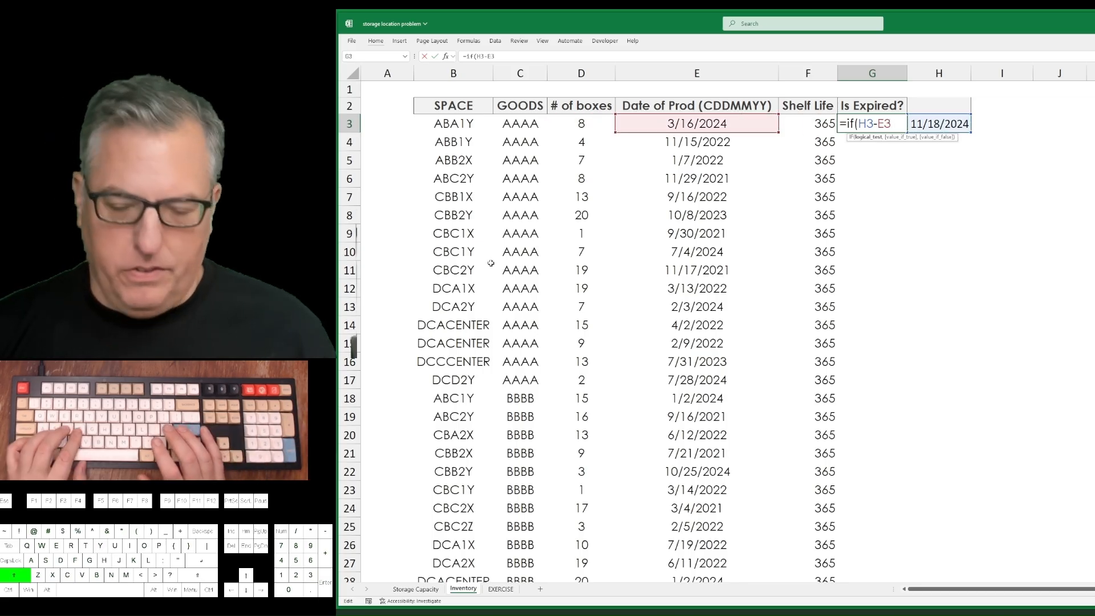
Complete the G3 formula so it returns "Y" when the difference is greater than F3 and "N" otherwise.
type(">")
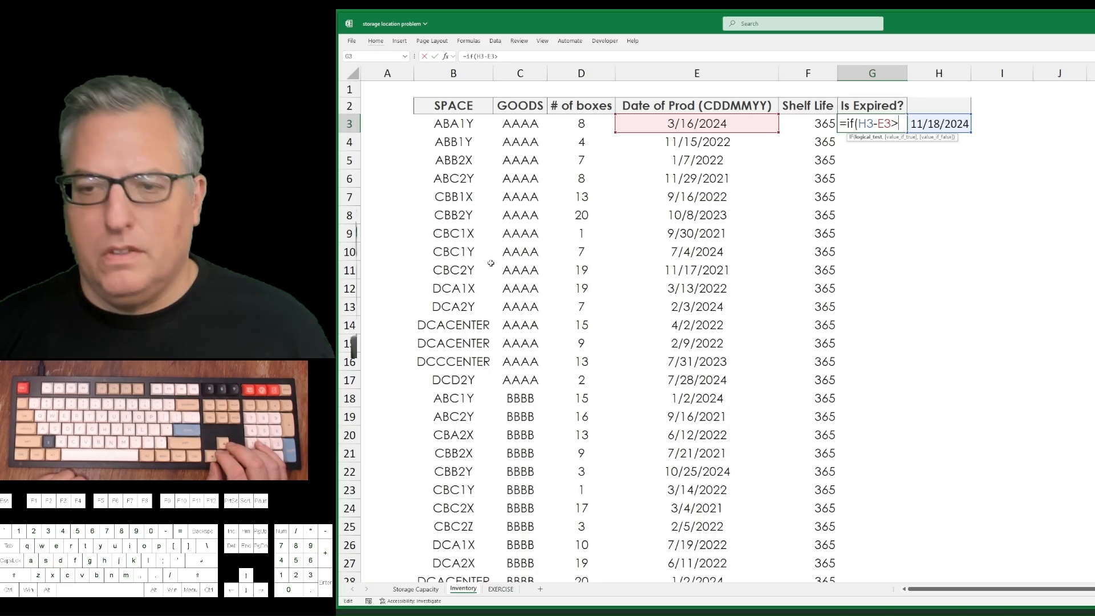
key("F2")
key("Left")
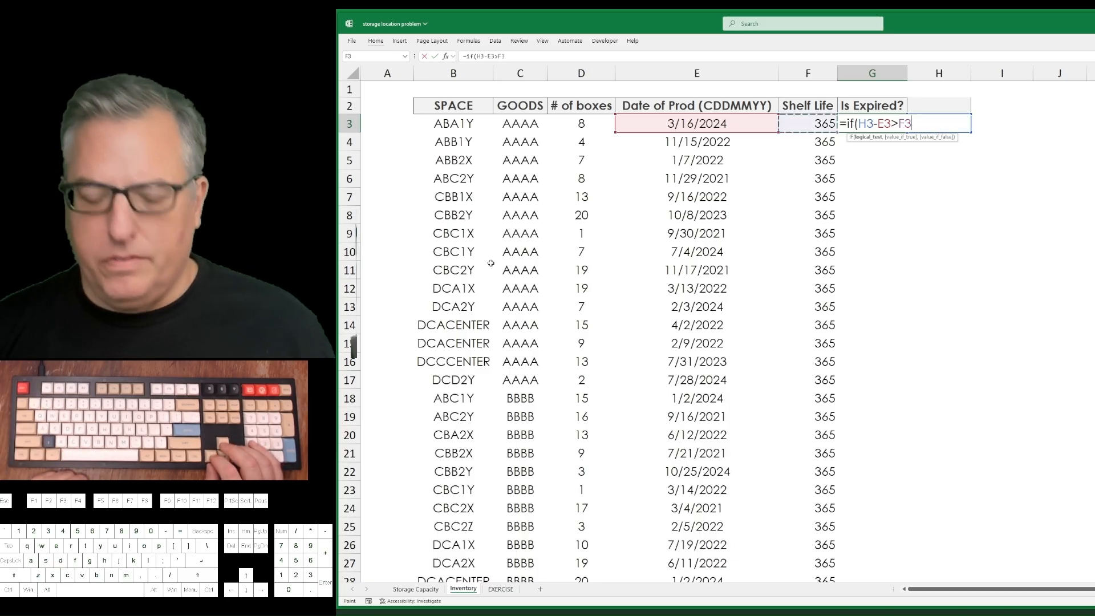
type(",")
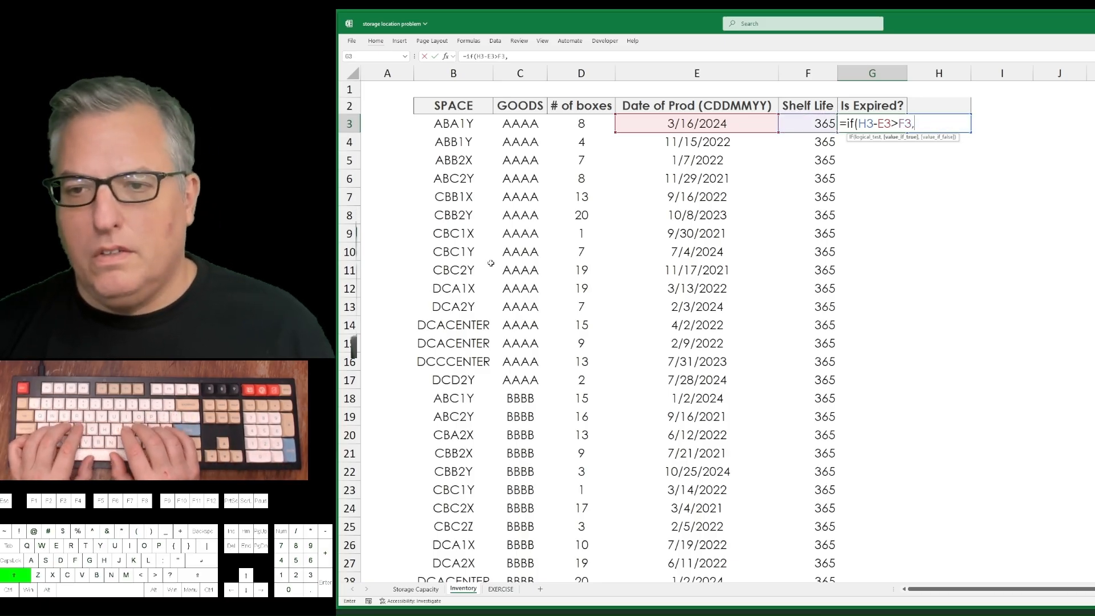
type("\"Y\",,")
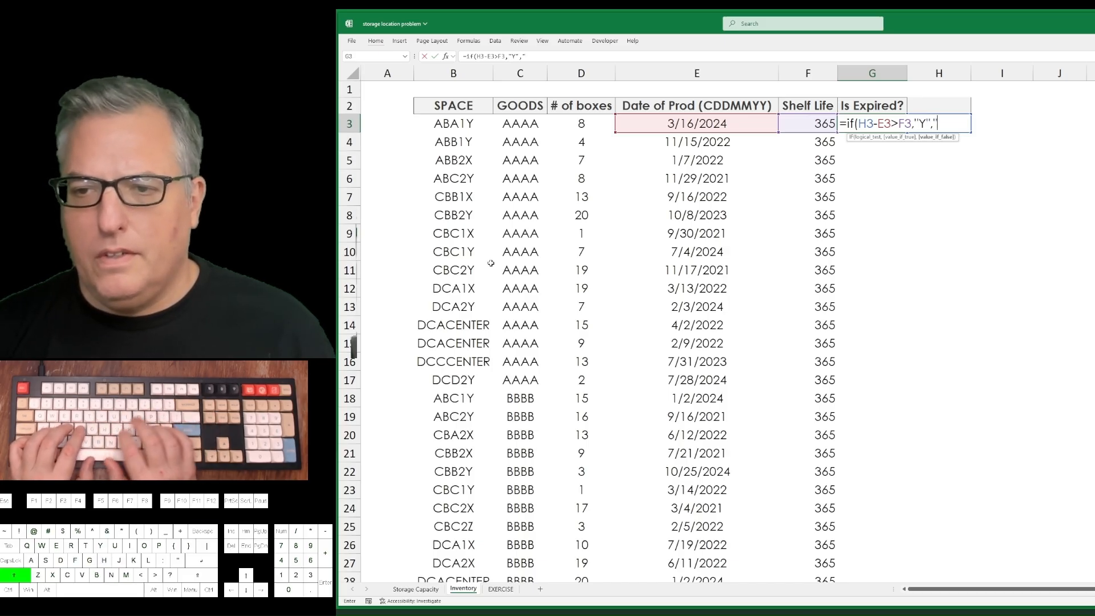
type("\"N\"")
key("Return")
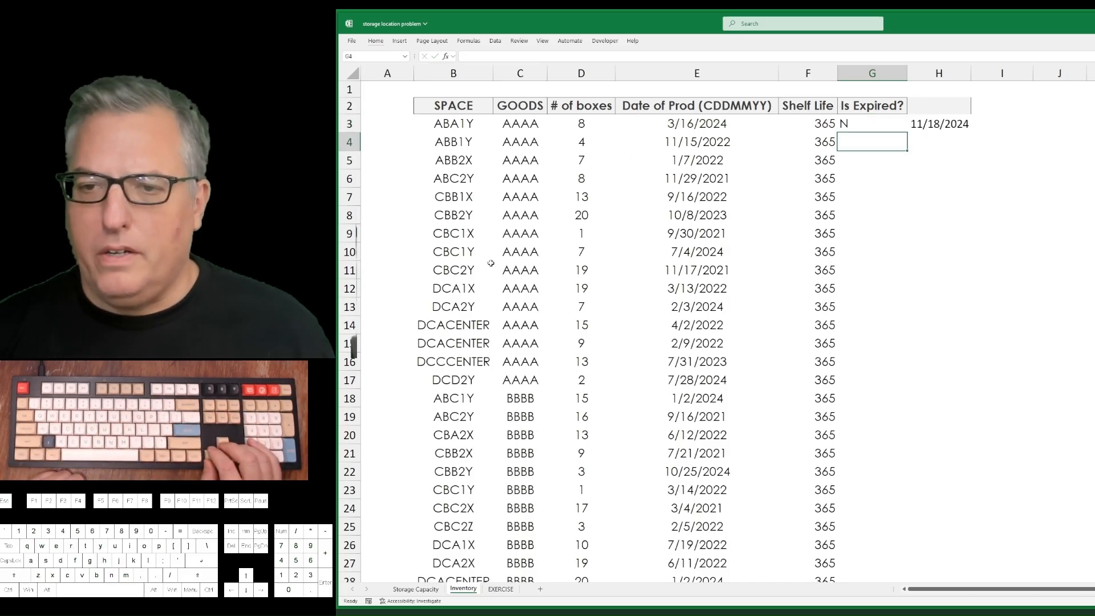
Fill the expiry formula in G3 and the date in H3 down columns G and H to row 109.
key("Left")
key("Up")
key("Left")
key("Left")
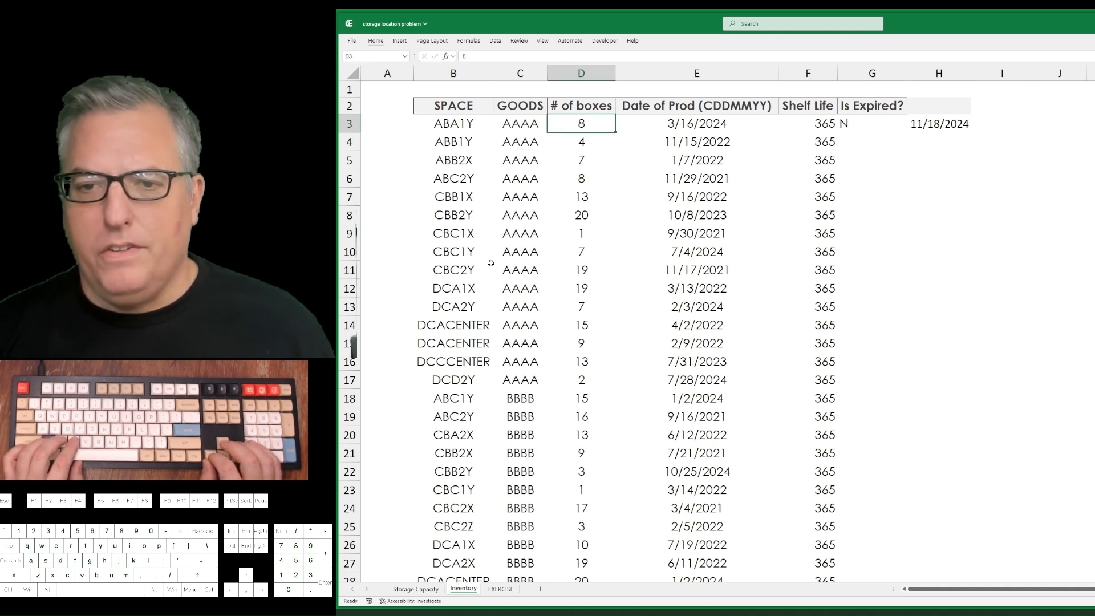
key("Right")
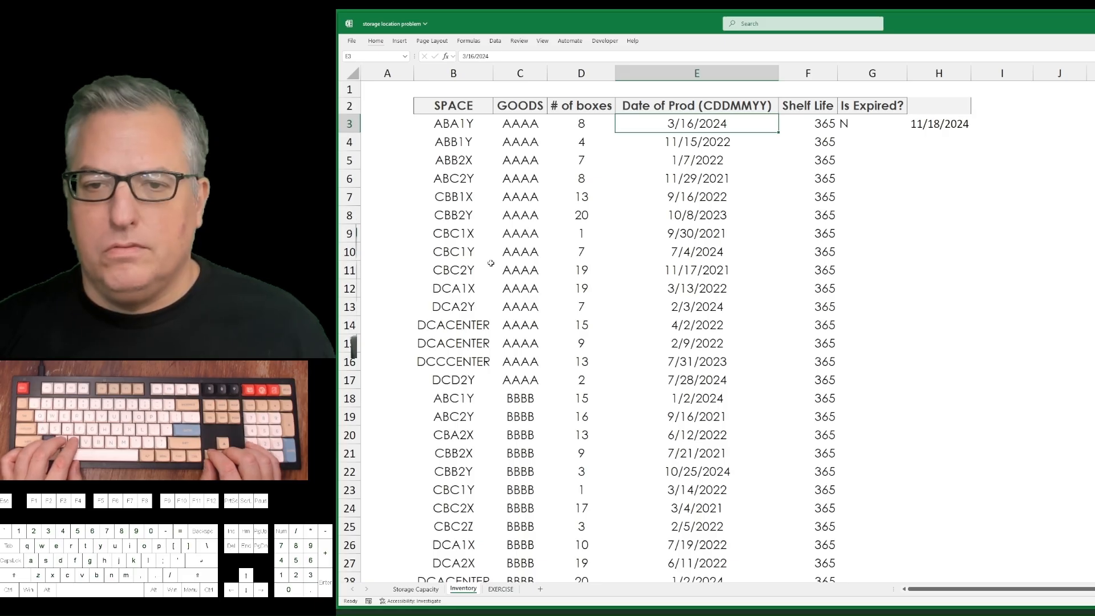
key("Right")
key("ctrl+Down")
key("Right")
key("ctrl+shift+Up")
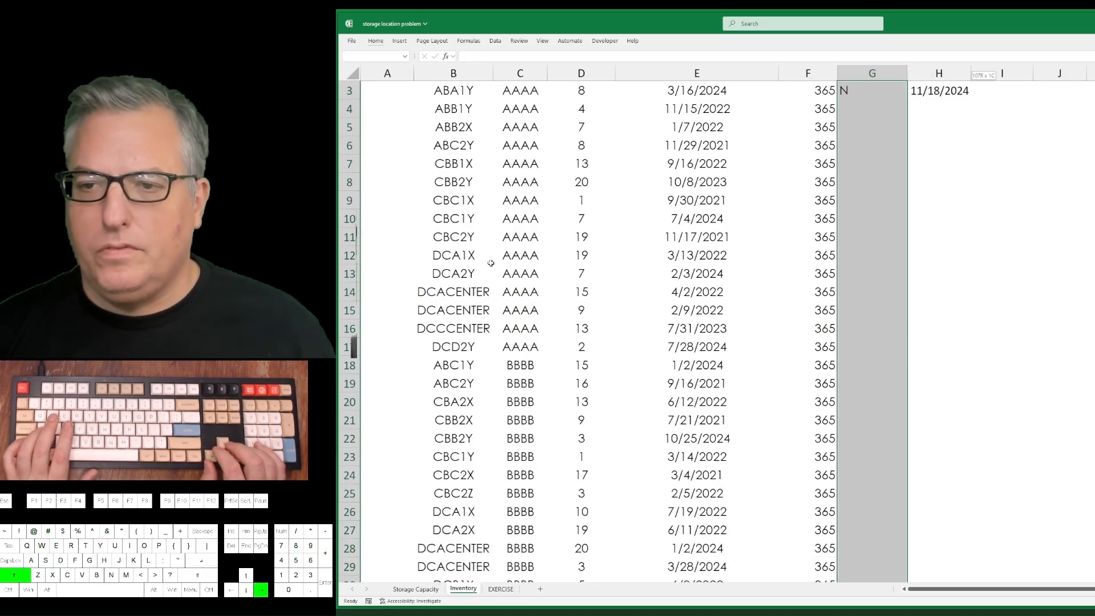
key("shift+Right")
key("ctrl+d")
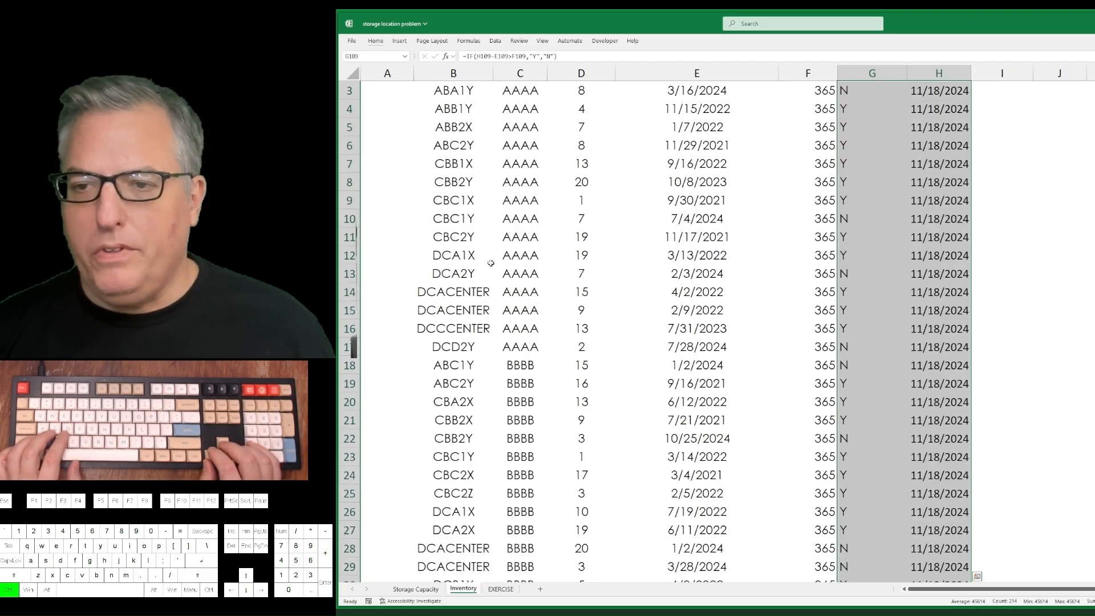
Examine the Is Expired? results in column G against the production dates, shelf life and current date.
key("ctrl+Up")
key("Down")
key("Down")
key("Right")
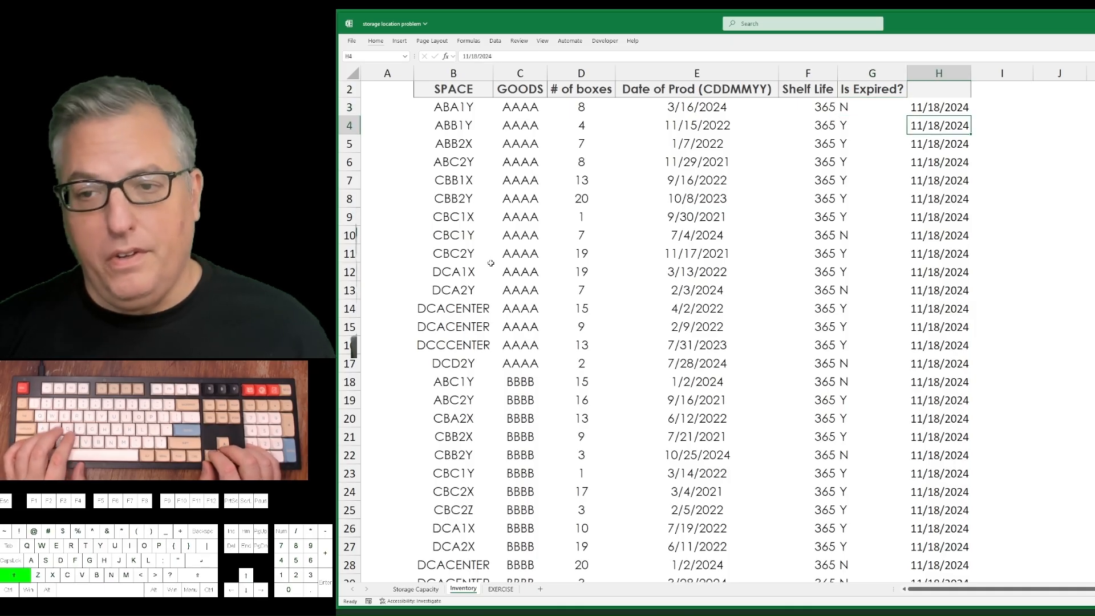
key("shift+Left")
key("shift+Left")
key("shift+Left")
key("Left")
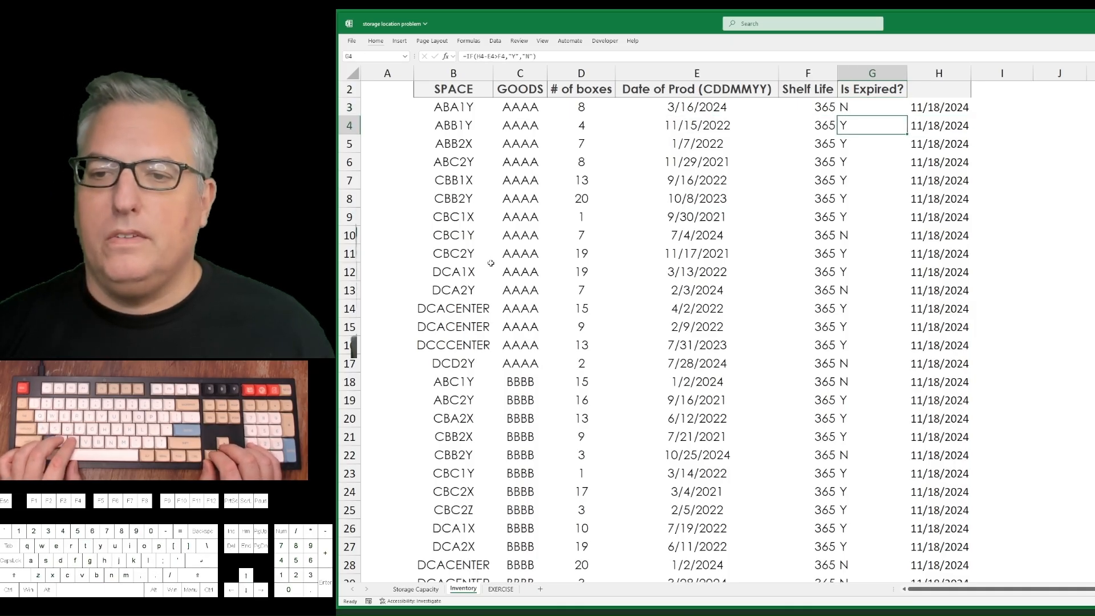
key("Down")
key("Down")
key("Down")
key("Down")
key("Down")
key("Down")
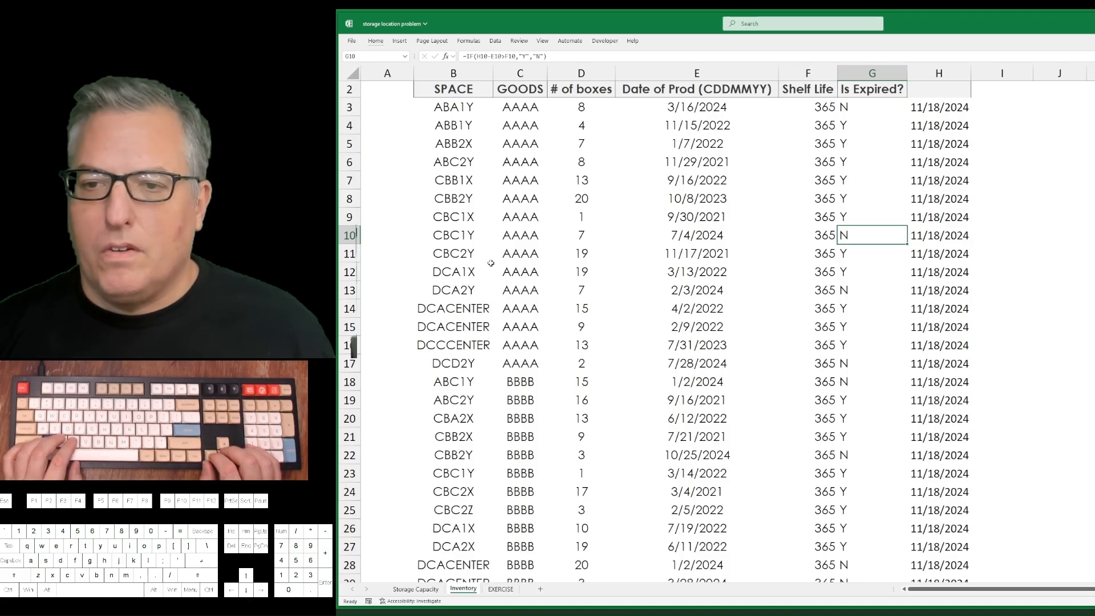
Insert a blank column H between Is Expired? and the current-date column.
key("Right")
key("ctrl+space")
key("ctrl+plus")
Enter the header "how many days exp" in H2.
key("ctrl+Up")
key("Down")
key("Left")
key("Left")
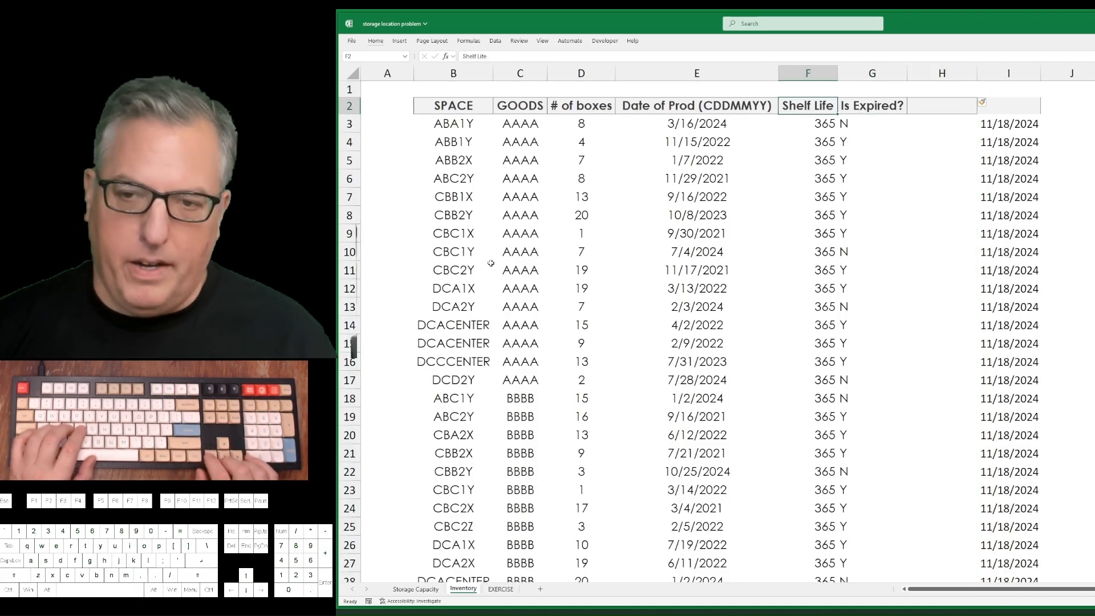
key("Right")
key("Right")
type("h")
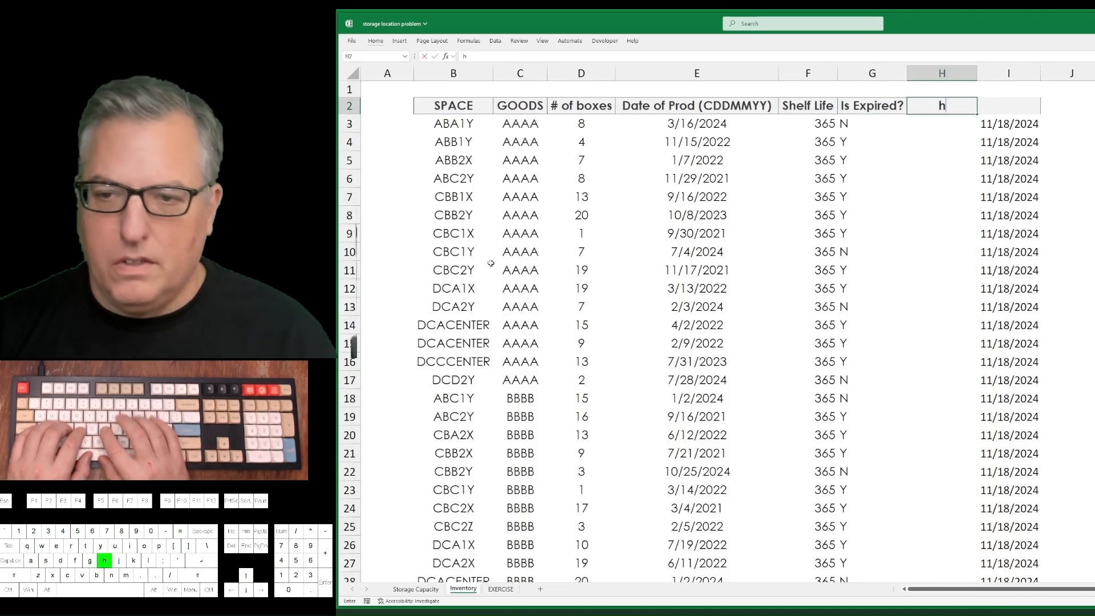
type("ow many days")
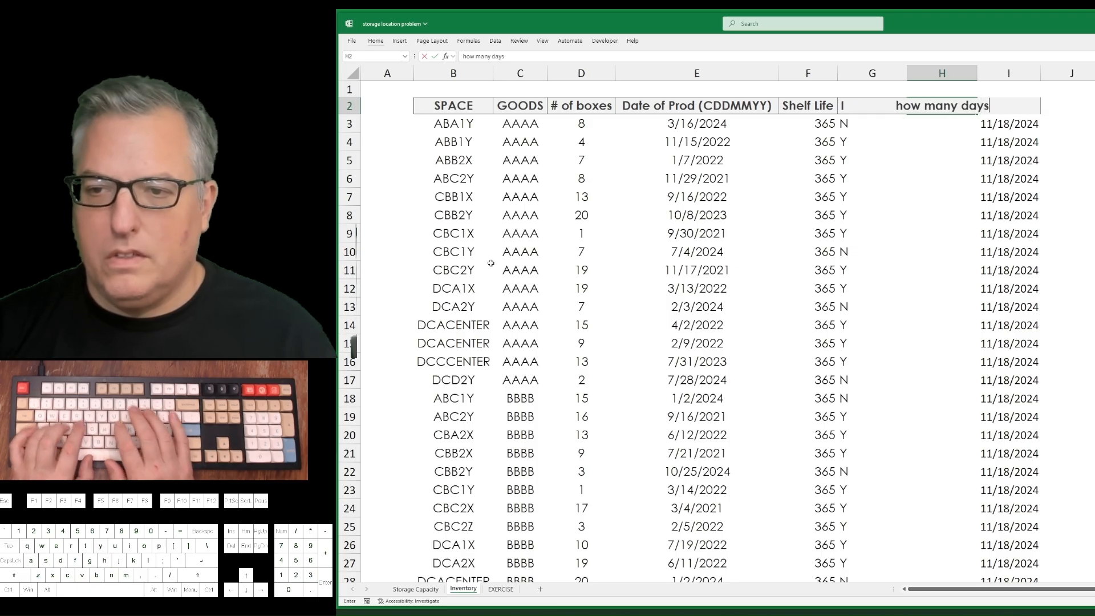
type(" exp")
key("Return")
AutoFit the width of column H to its header.
key("ctrl+space")
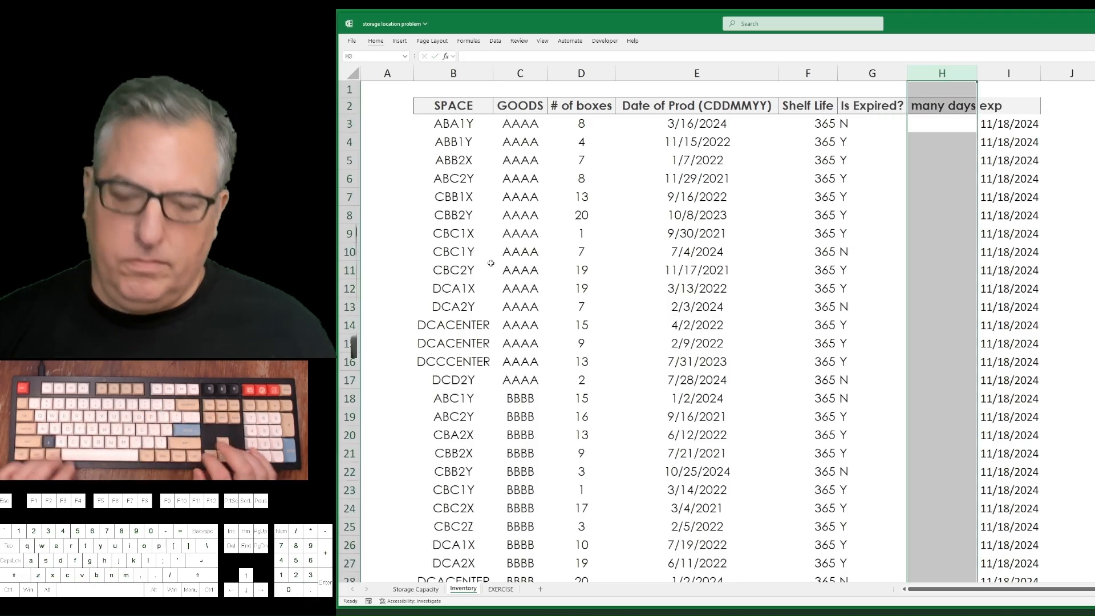
key("alt")
key("h")
key("o")
key("i")
key("Up")
key("Down")
key("Down")
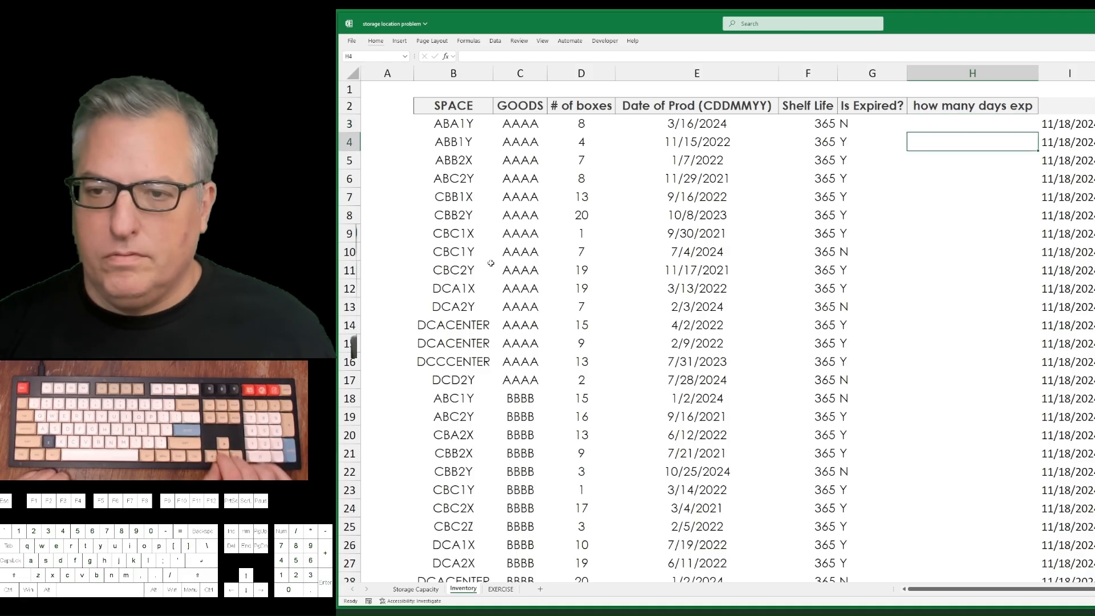
Enter the formula =I3-E3-F3 in H3 to calculate the days expired for the first inventory row.
key("Up")
type("=")
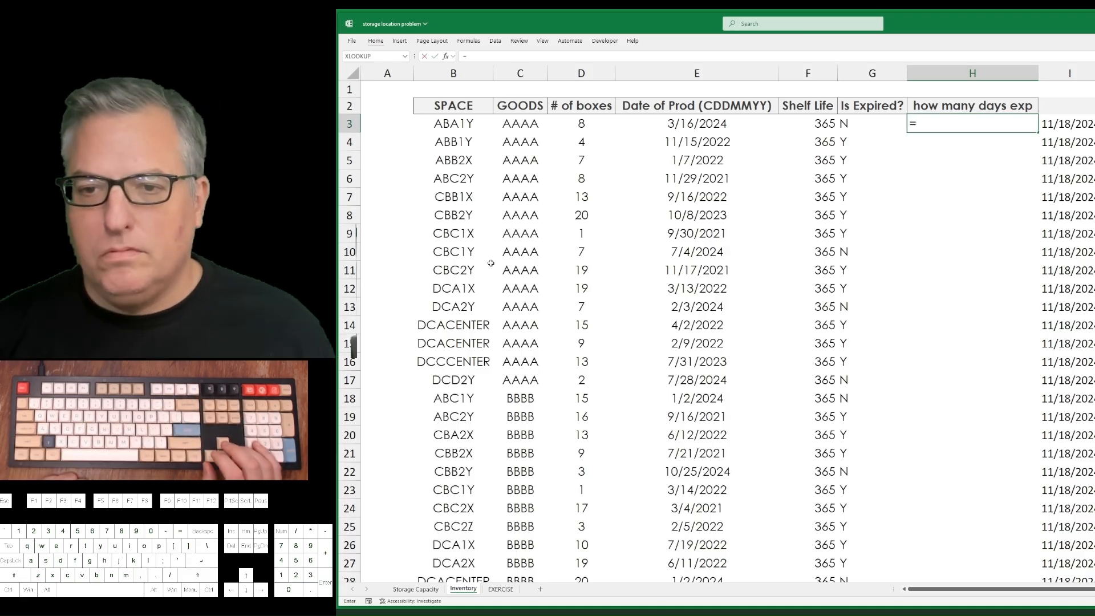
key("Left")
key("Left")
key("Left")
key("Right")
key("Right")
key("Left")
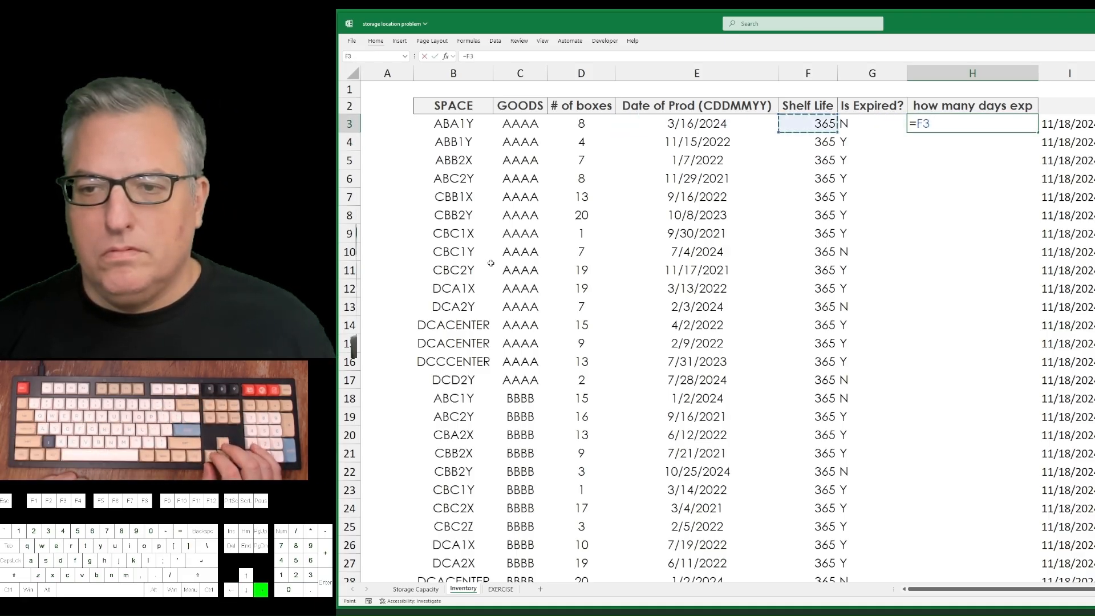
key("Right")
key("Right")
key("Right")
type("-")
key("Left")
key("Left")
key("Left")
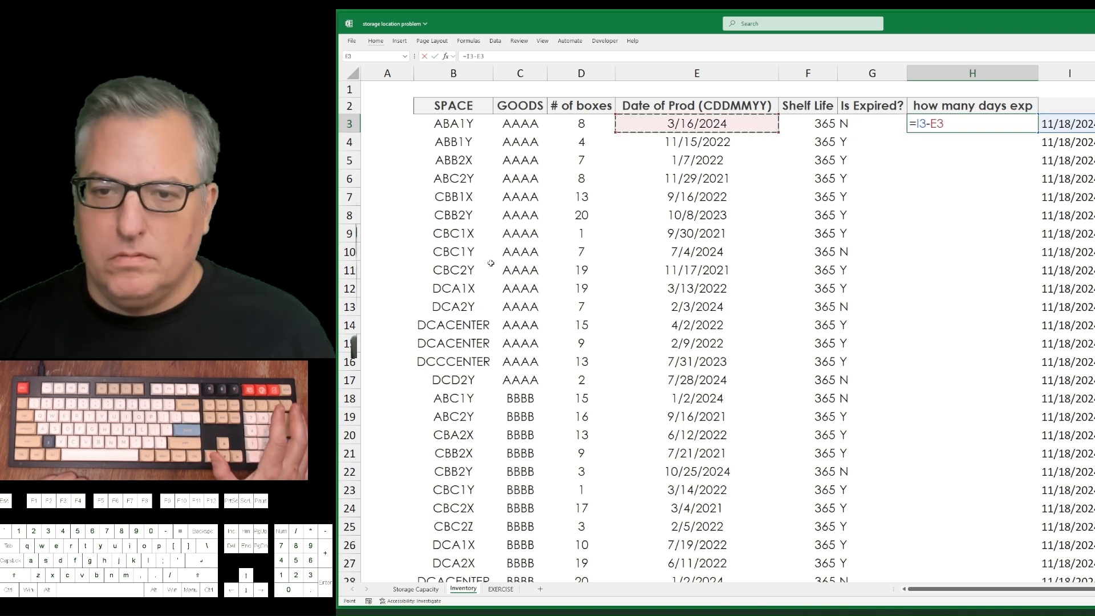
type("-")
key("Left")
key("Left")
key("Return")
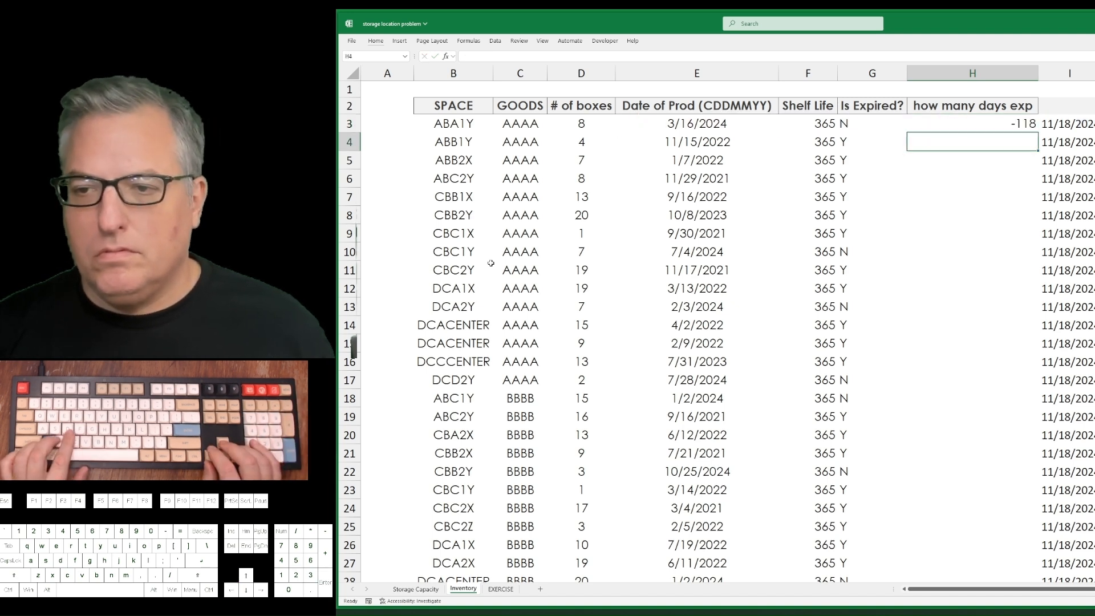
Fill the days-expired formula down column H from row 4 to the last inventory row, 109.
key("ctrl+d")
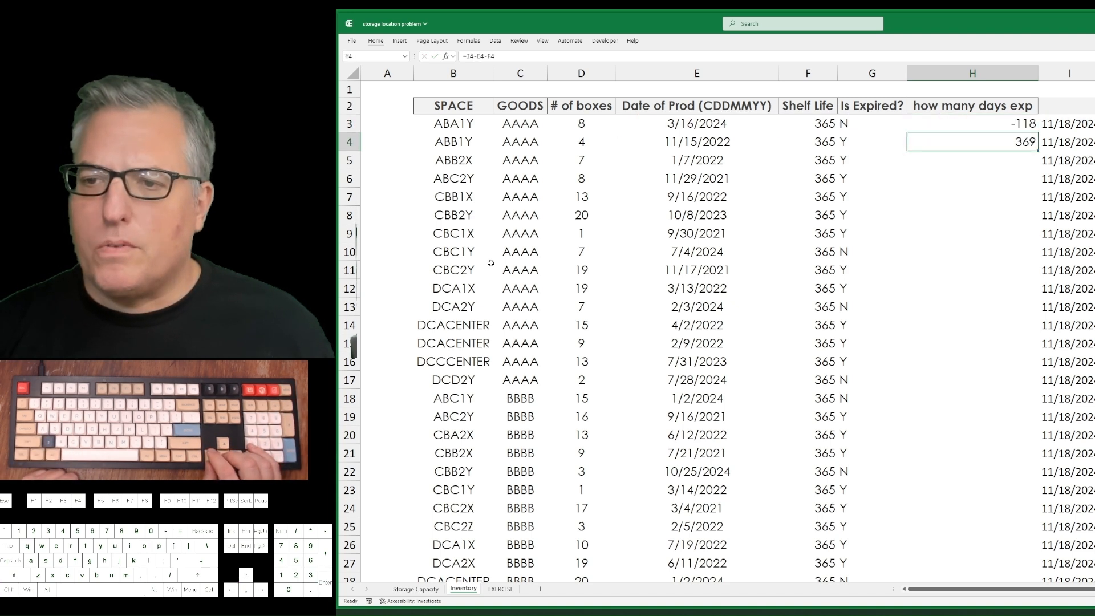
key("Down")
key("ctrl+d")
key("Down")
key("ctrl+d")
key("Down")
key("ctrl+d")
key("Down")
key("ctrl+d")
key("Down")
key("ctrl+d")
key("Down")
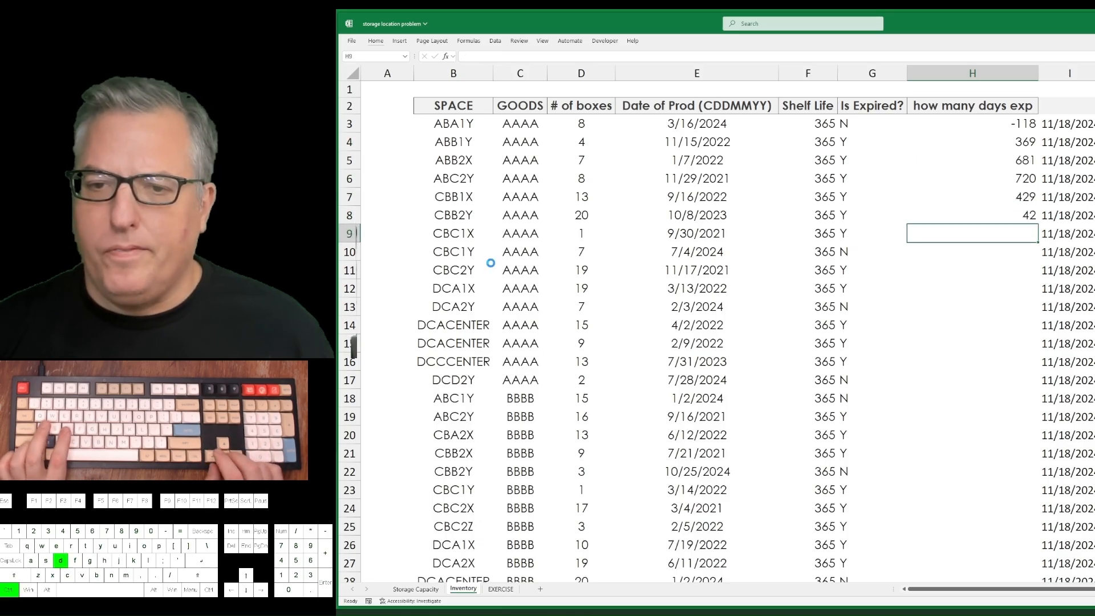
key("ctrl+d")
key("Down")
key("ctrl+d")
key("ctrl+shift+Down")
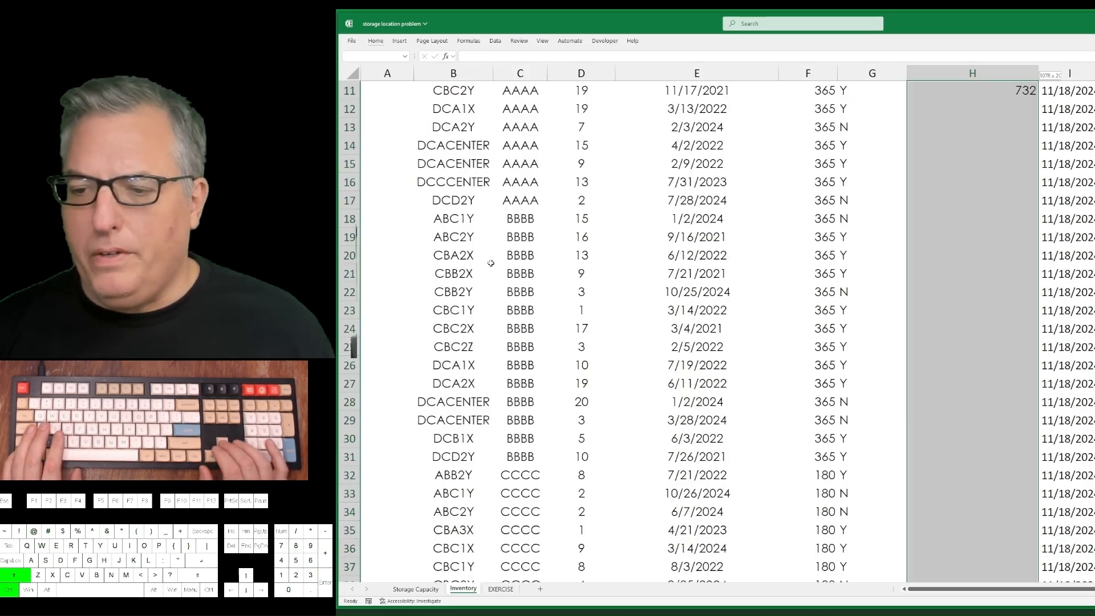
key("ctrl+d")
Clear the days-expired formulas and current dates from H3:I109 and delete column H.
key("ctrl+Up")
key("ctrl+Up")
key("Down")
key("Down")
key("ctrl+shift+Down")
key("ctrl+shift+Right")
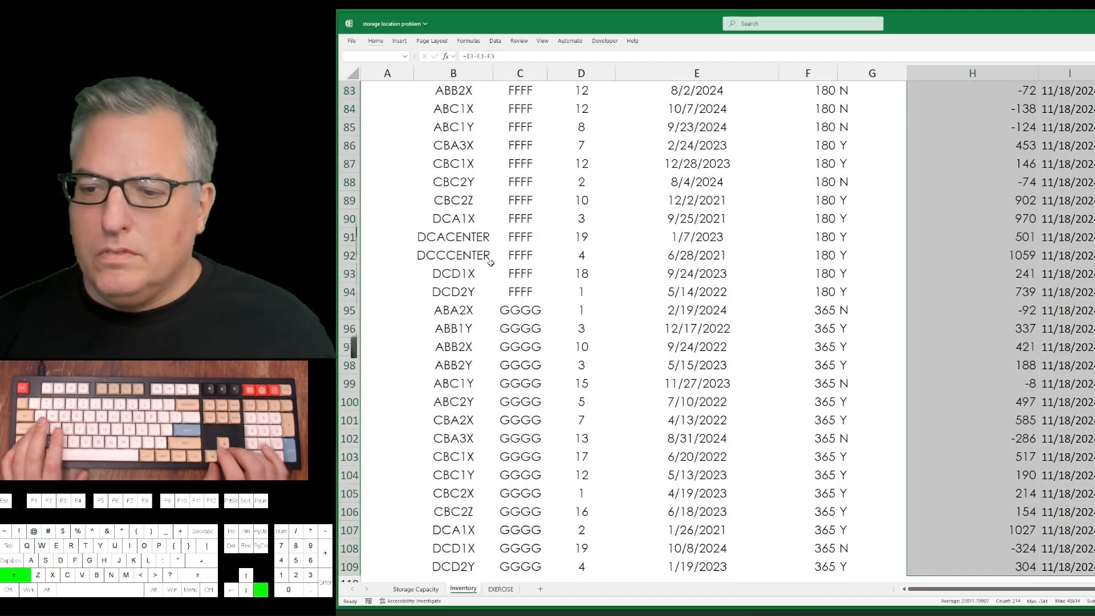
key("Delete")
key("ctrl+Up")
key("ctrl+space")
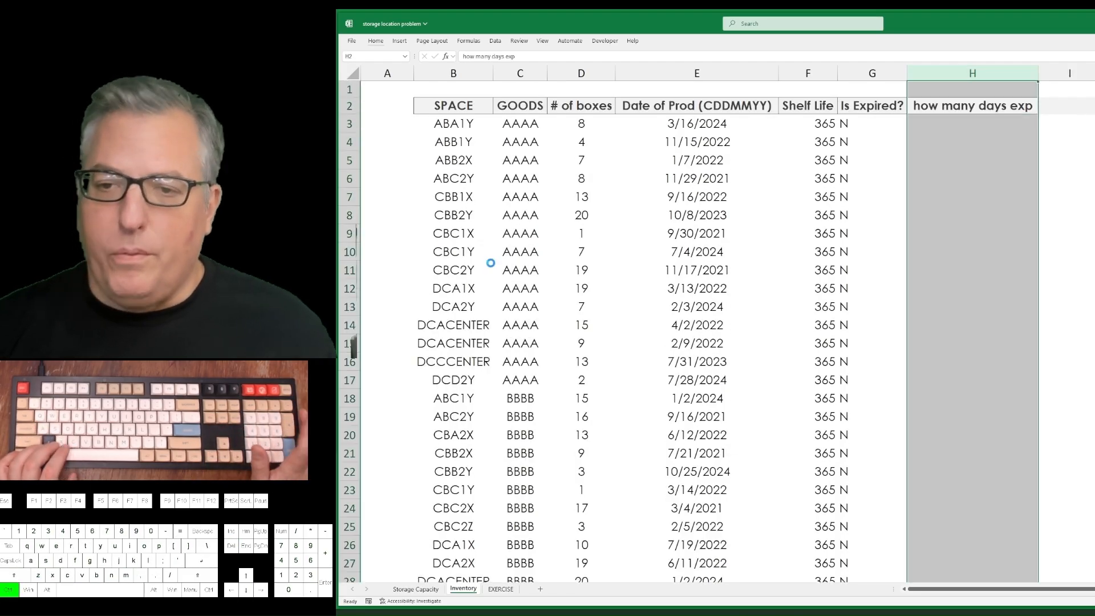
key("ctrl+minus")
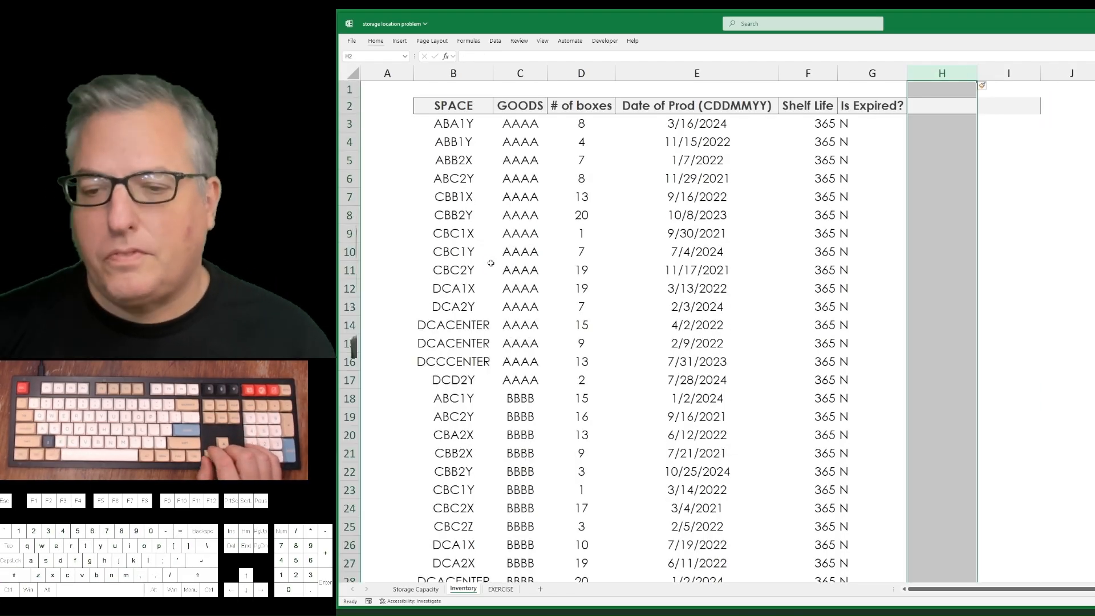
key("Down")
Undo the column deletion and the clearing of the days-expired formulas and current dates in H3:I109.
key("ctrl+z")
key("ctrl+z")
key("ctrl+z")
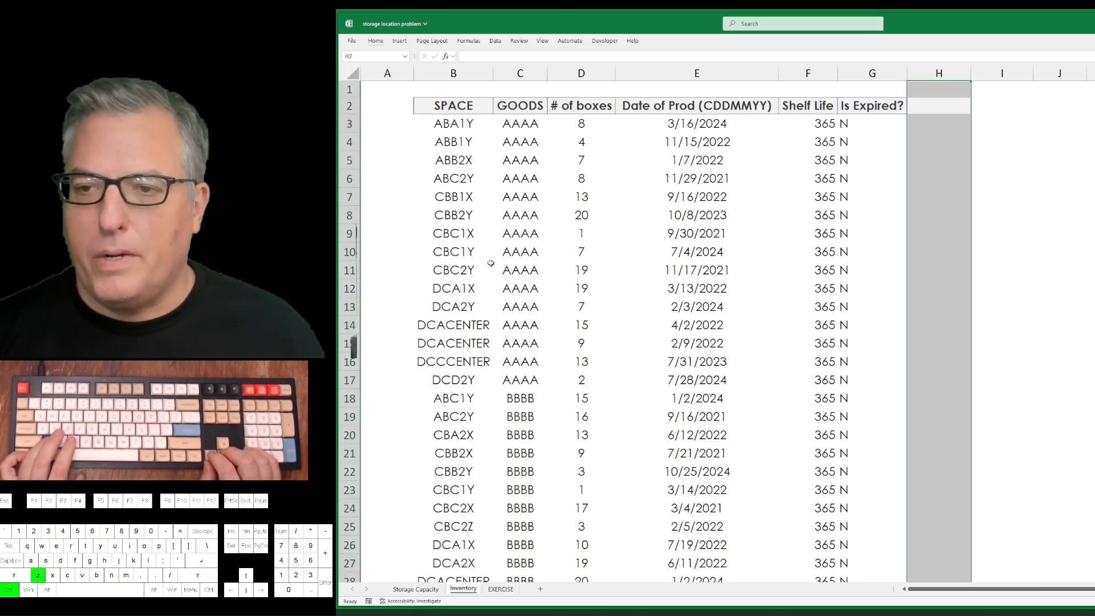
key("Right")
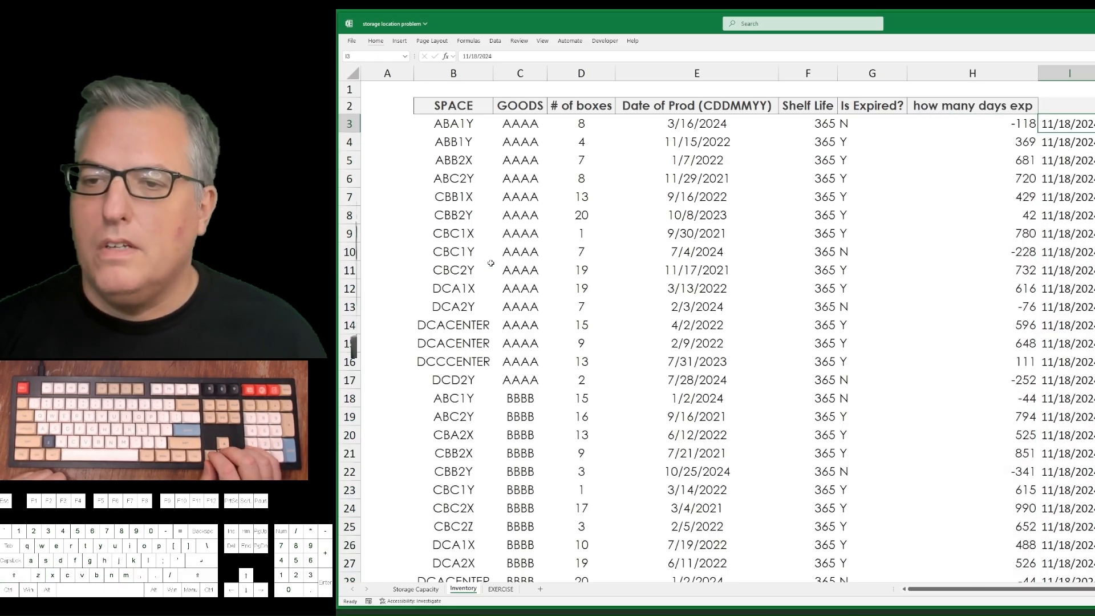
Replace the Is Expired? formulas in G3:G109 with their values.
key("Left")
key("Left")
key("ctrl+shift+Down")
key("ctrl+c")
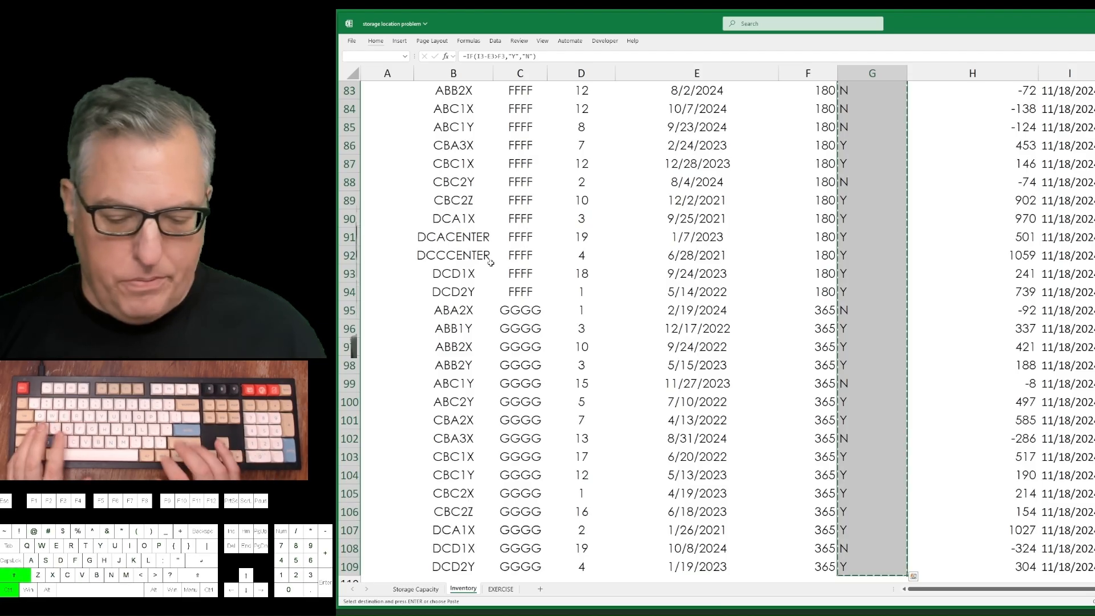
key("ctrl+BackSpace")
Delete columns H and I, which hold the days-expired results and the current dates.
key("Up")
key("Right")
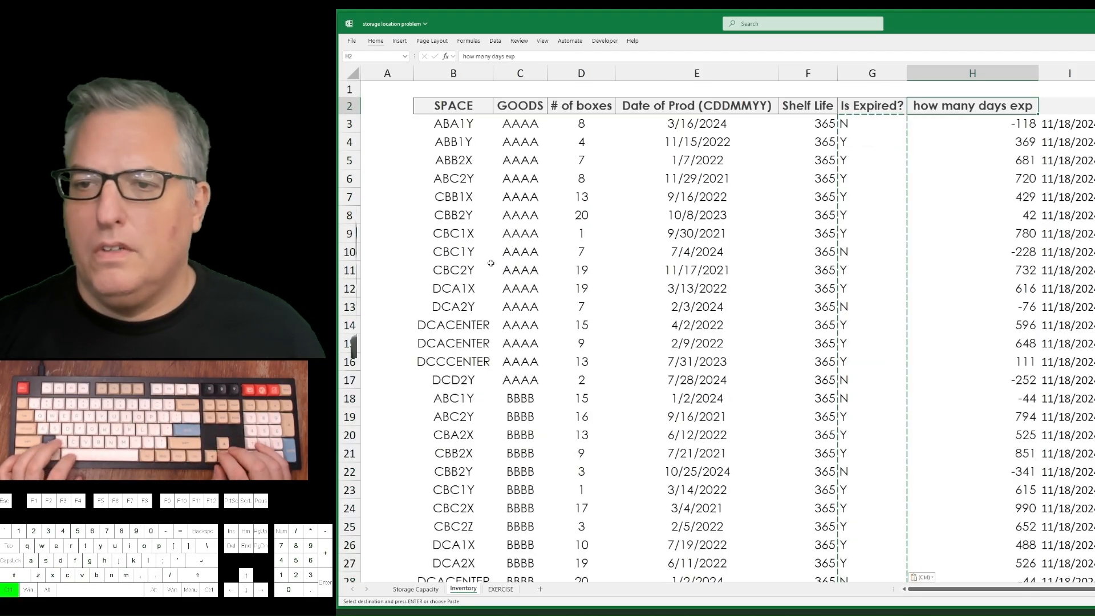
key("ctrl+space")
key("Escape")
key("shift+Right")
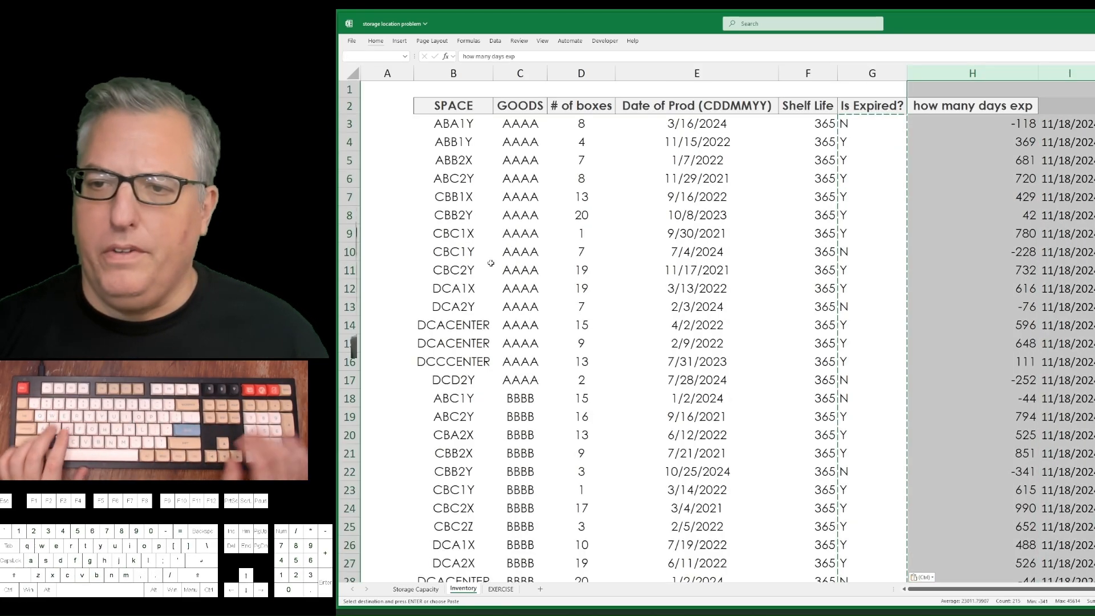
key("ctrl+minus")
key("Left")
key("Right")
key("Right")
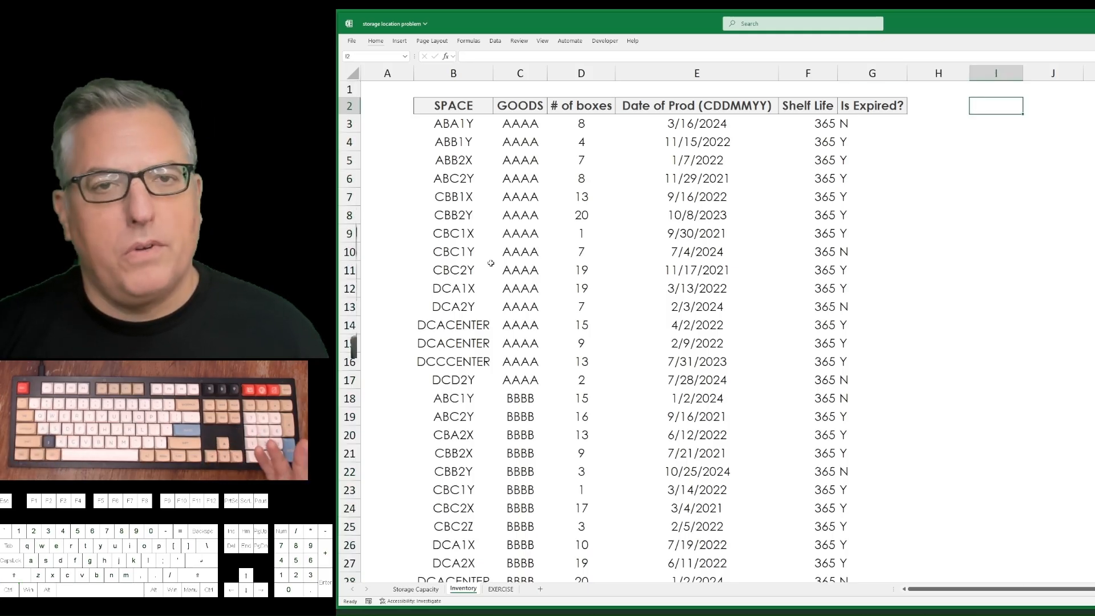
Create a PivotTable from the inventory range B2:G109 on the Inventory sheet, beside the data in column I.
key("alt+d")
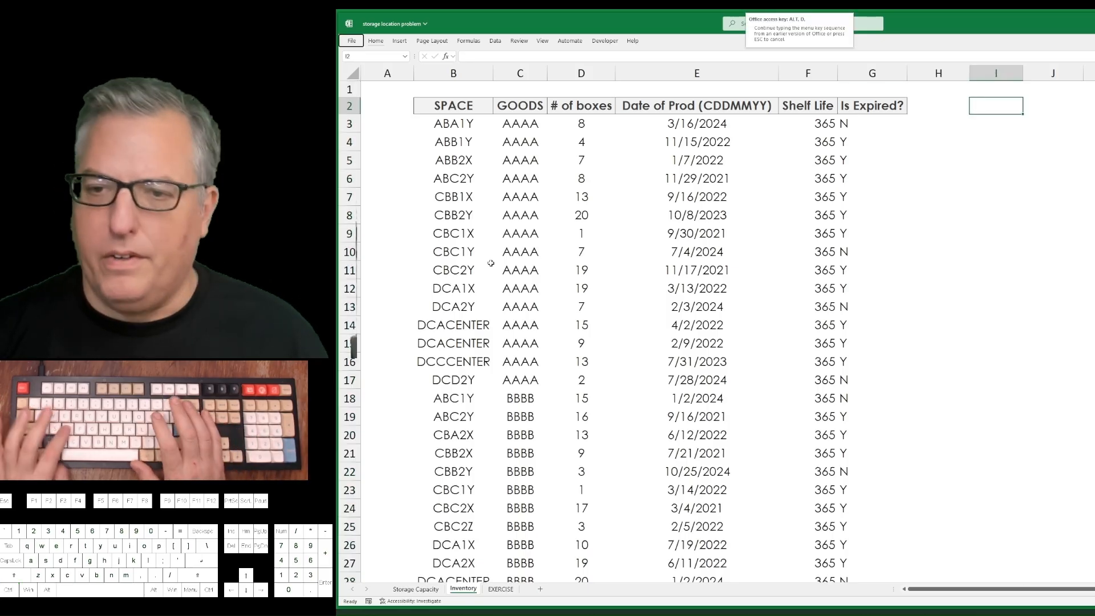
key("p")
key("Return")
key("Left")
key("ctrl+shift+Left")
key("ctrl+shift+Left")
key("ctrl+shift+Down")
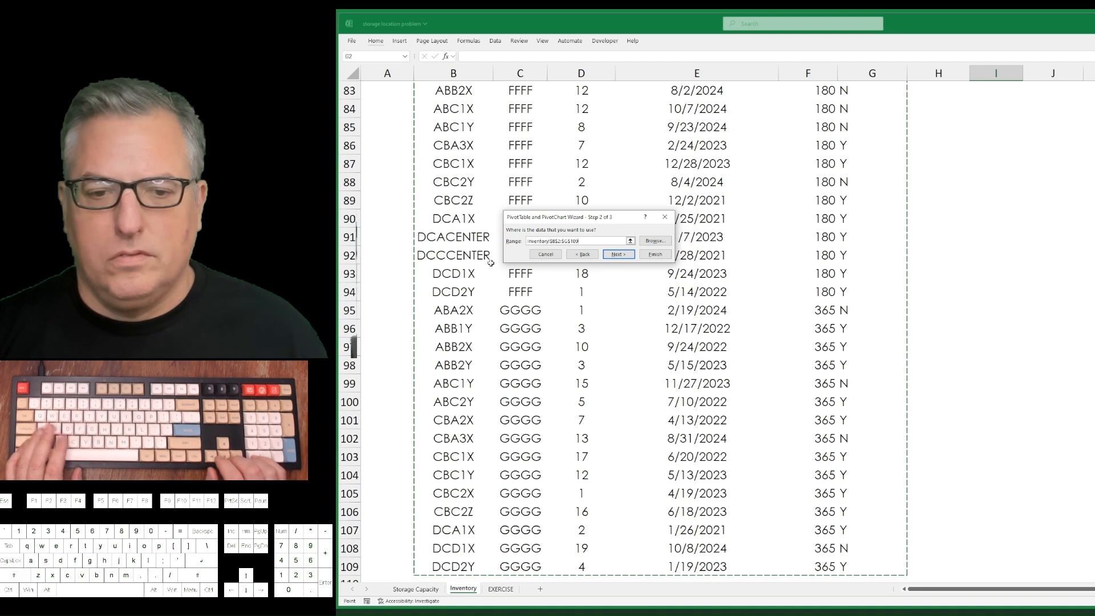
key("Return")
key("Return")
Select cell I4 inside the empty PivotTable to make the report active.
key("Up")
key("Up")
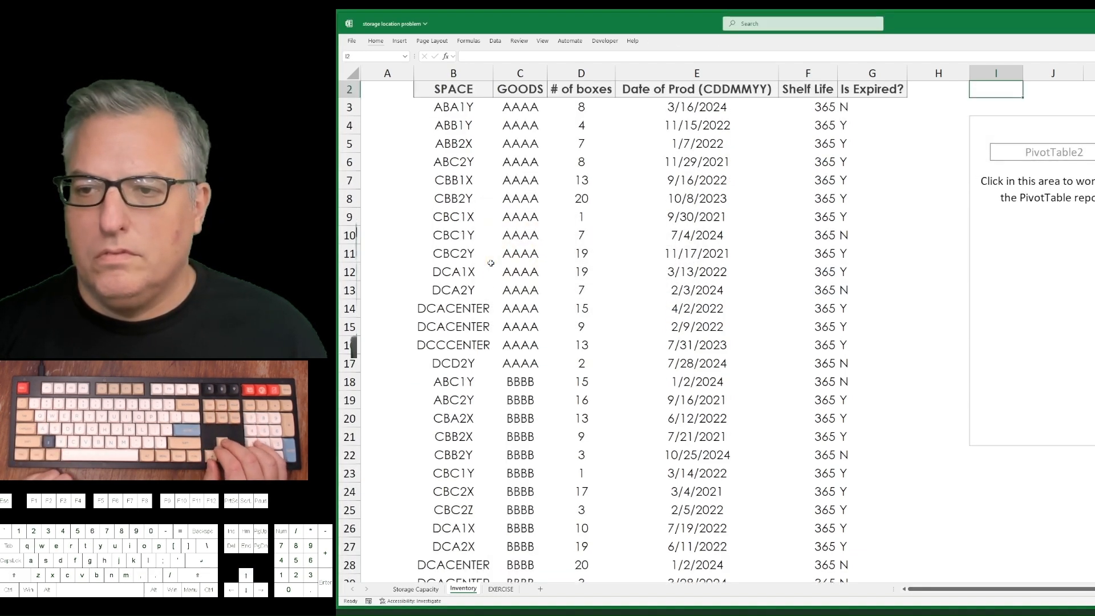
key("Right")
key("Right")
key("Right")
key("Right")
key("Right")
key("Right")
key("Right")
key("Right")
key("Right")
key("Down")
key("Down")
key("Left")
key("Left")
key("Left")
key("Left")
key("Left")
key("Left")
key("Left")
key("Left")
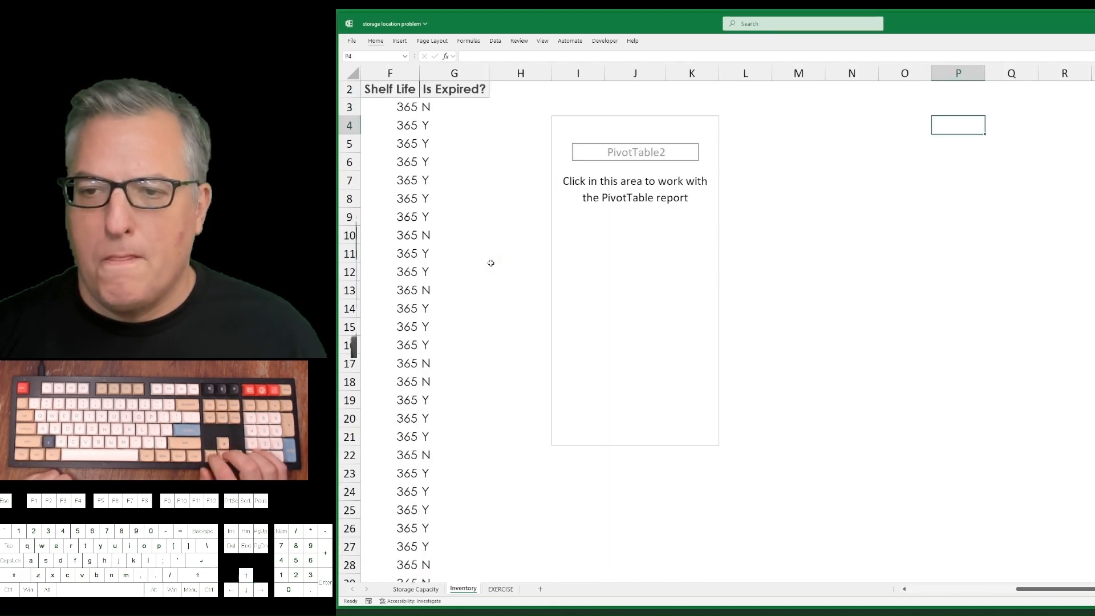
key("Left")
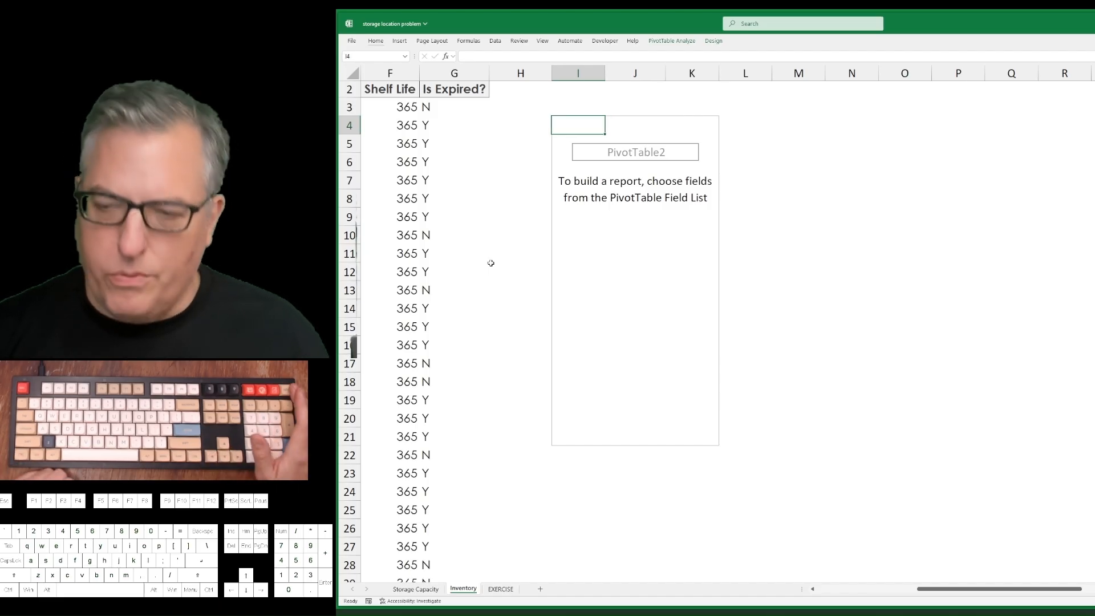
Hide the PivotTable Field List and show it again.
key("shift+F10")
key("d")
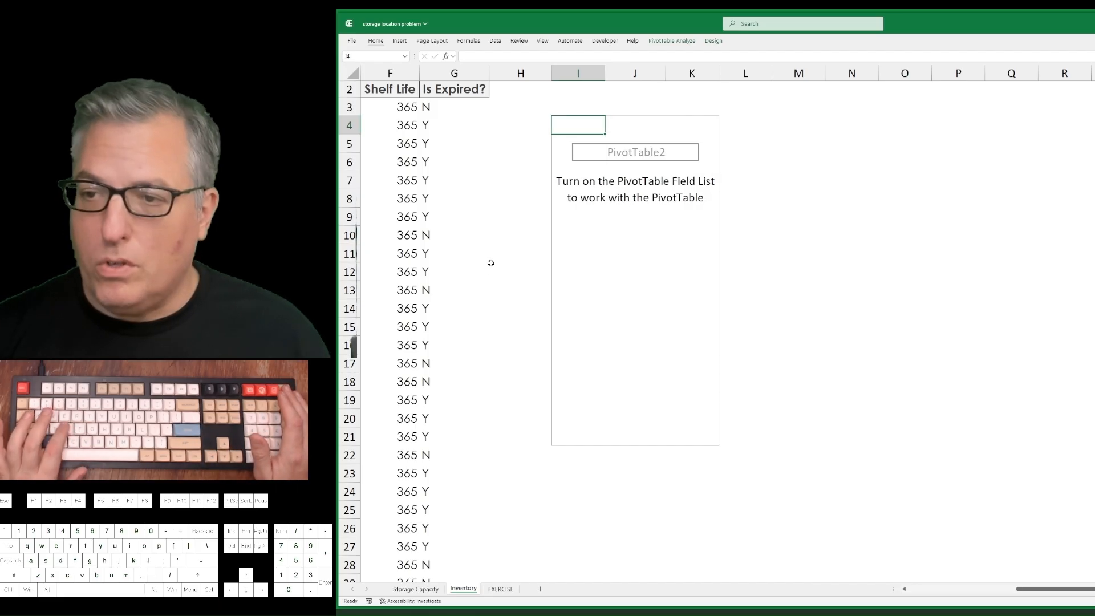
key("shift+F10")
key("d")
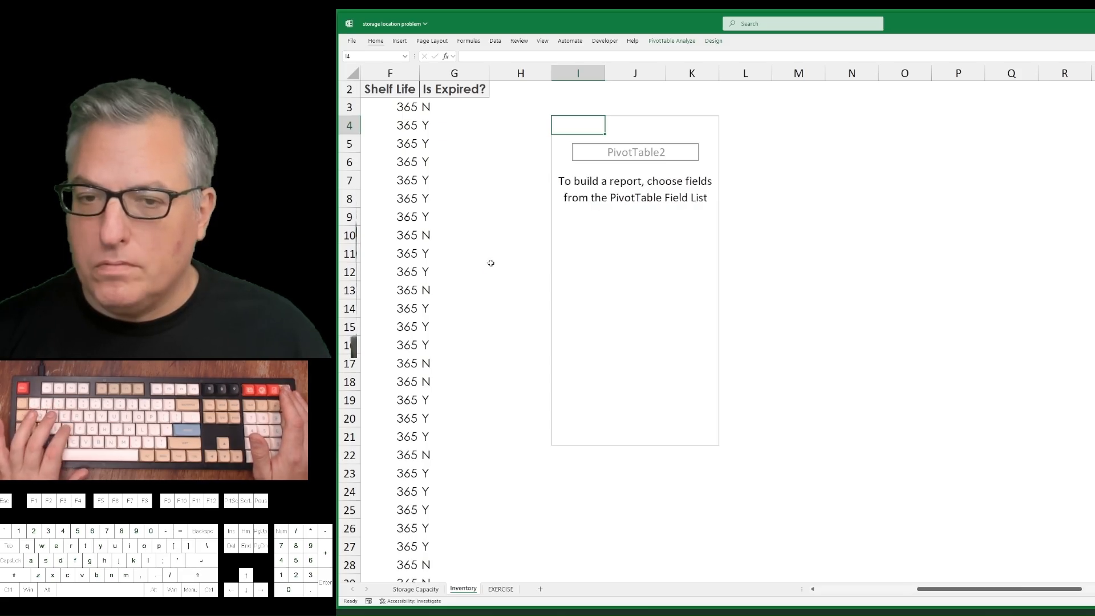
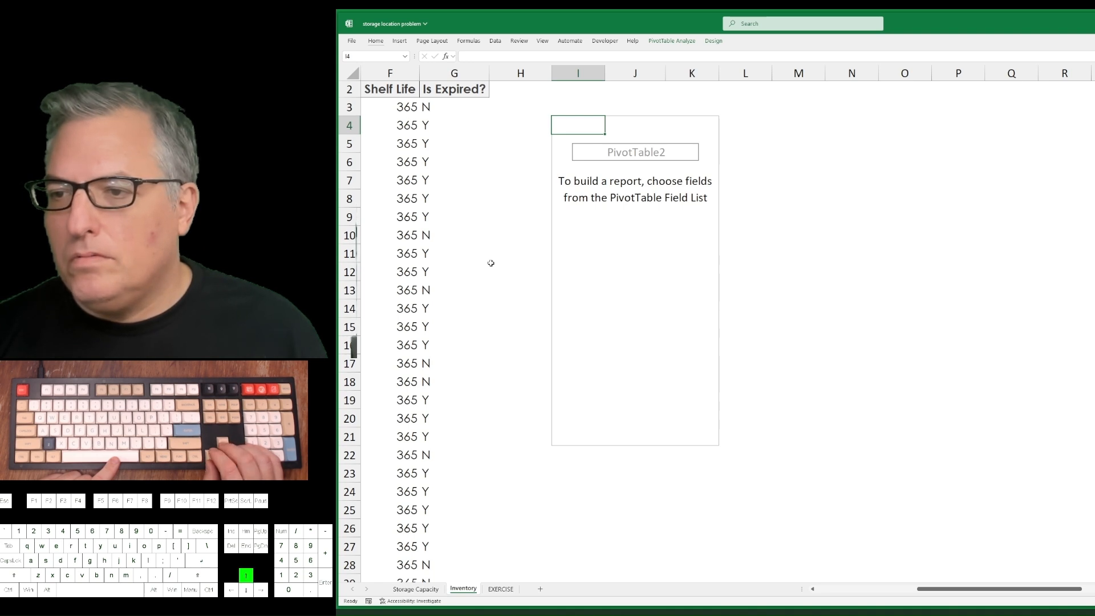
Build the PivotTable with SPACE and GOODS as rows, summed # of boxes as values, and the Is Expired? filter set to N.
key("space")
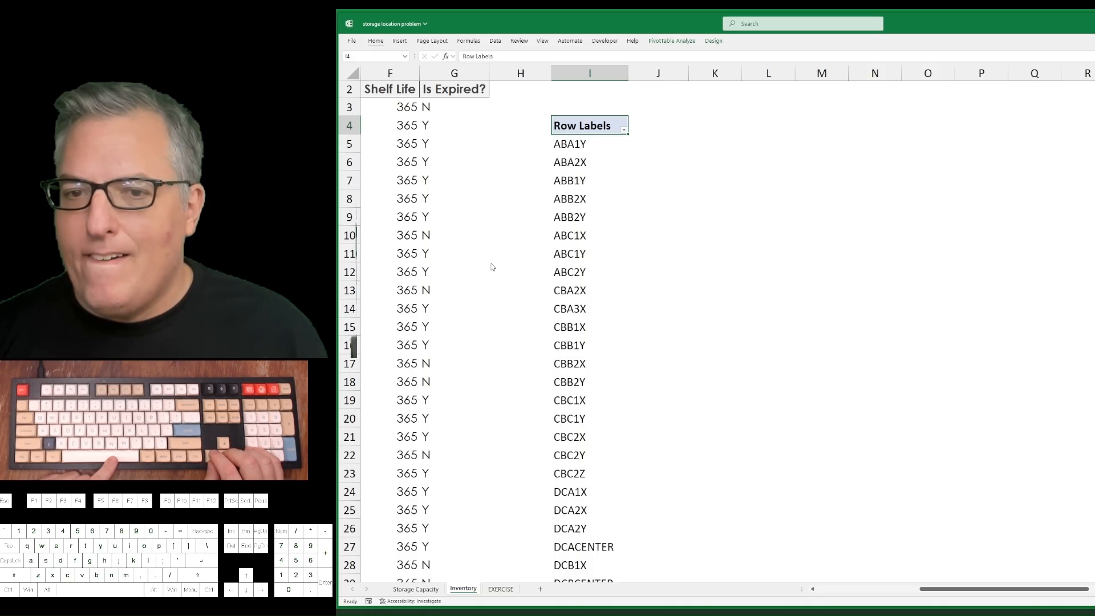
key("space")
key("space")
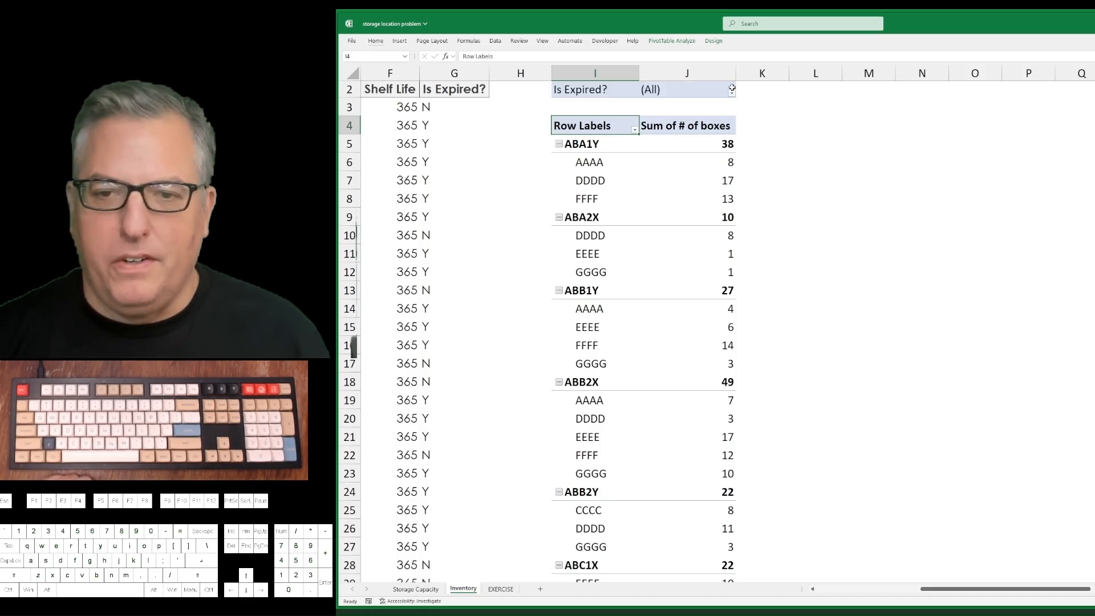
left_click(732, 93)
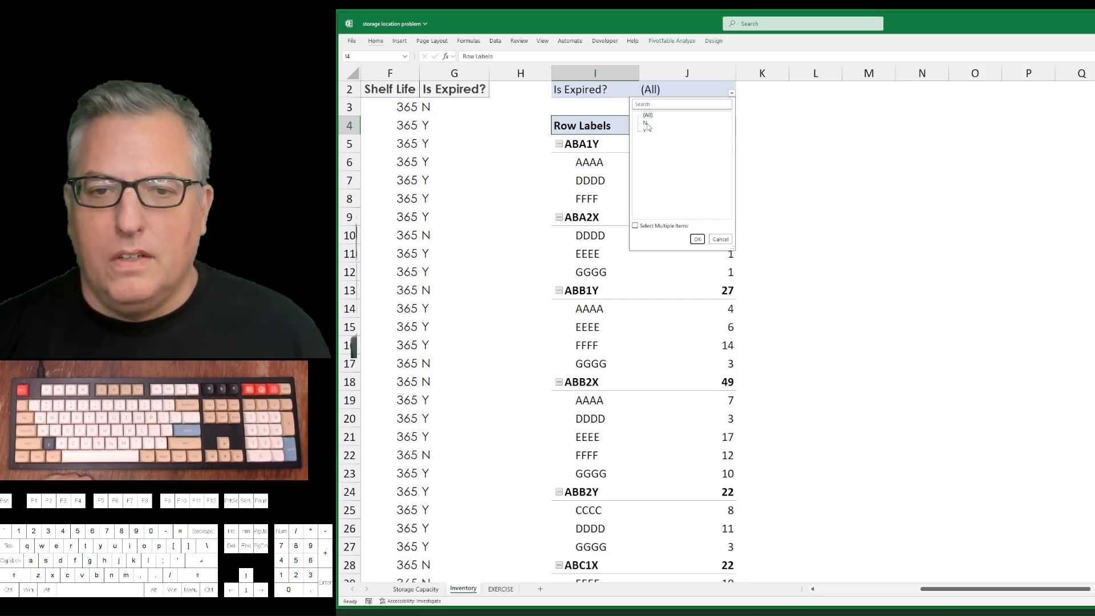
left_click(696, 240)
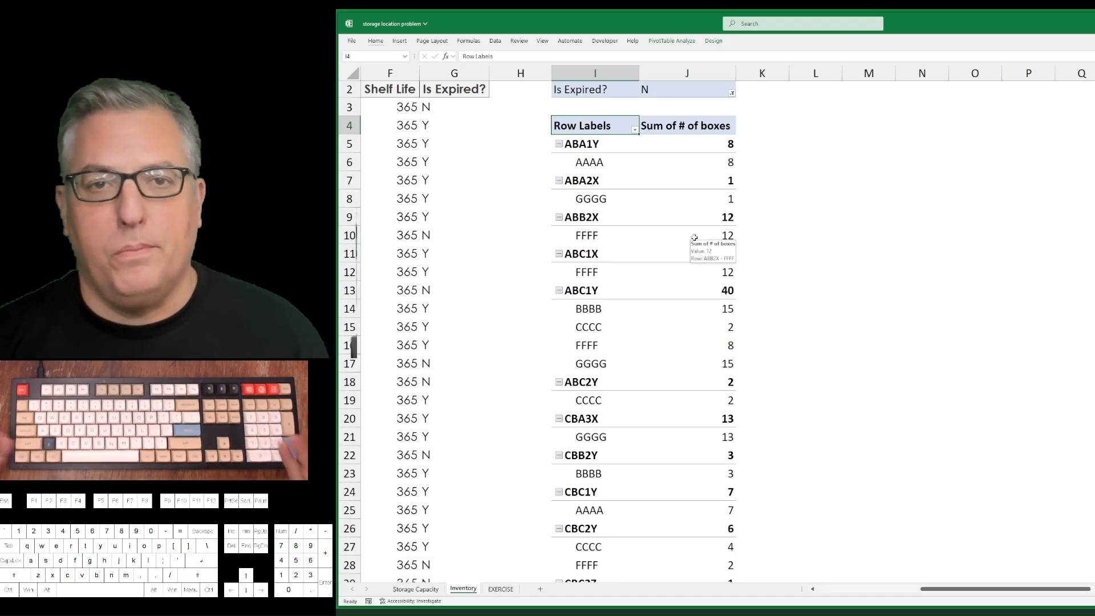
Show the PivotTable report in tabular form.
key("alt")
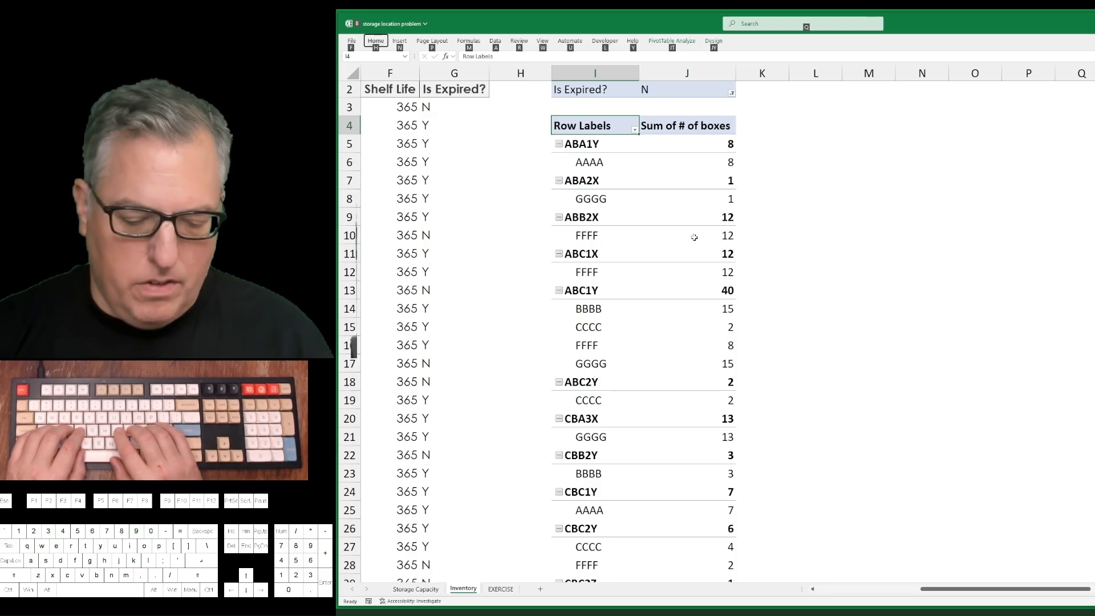
key("j")
key("y")
key("p")
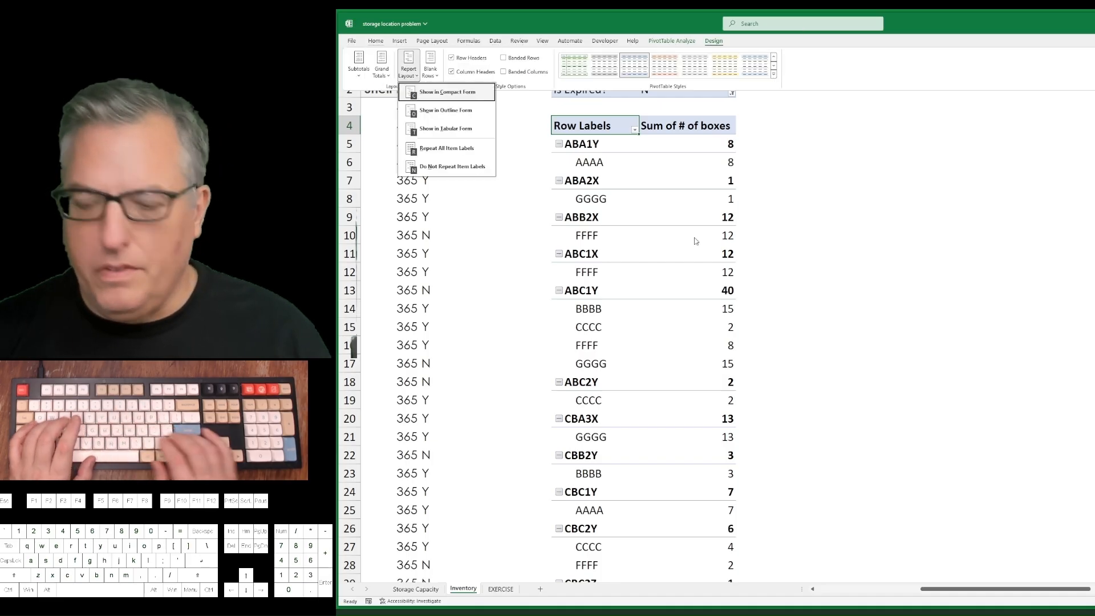
key("t")
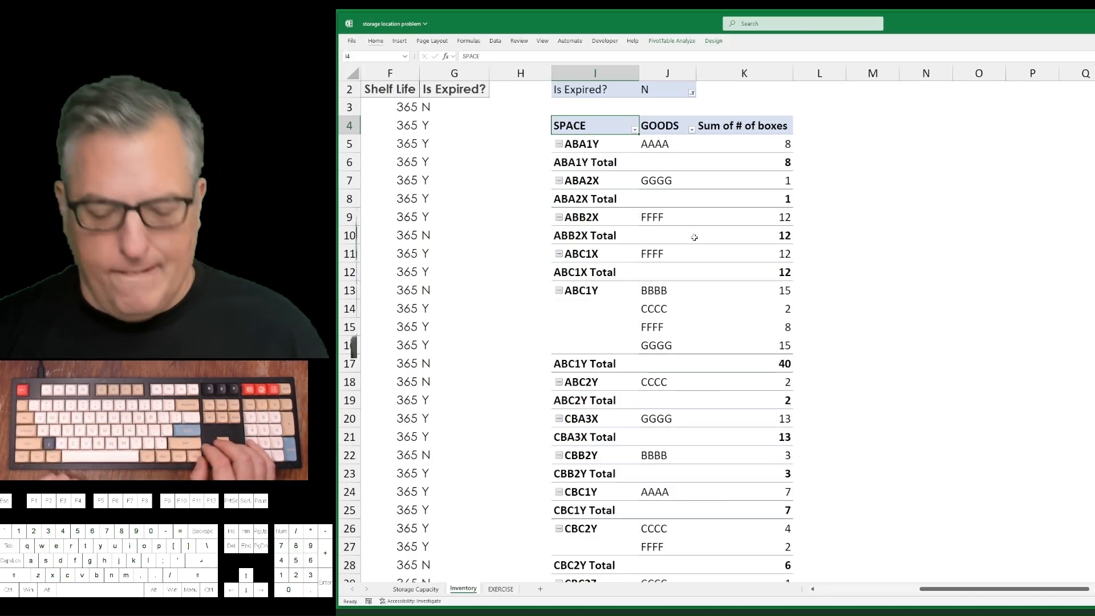
Turn off all subtotals in the PivotTable.
key("alt")
key("j")
key("y")
key("t")
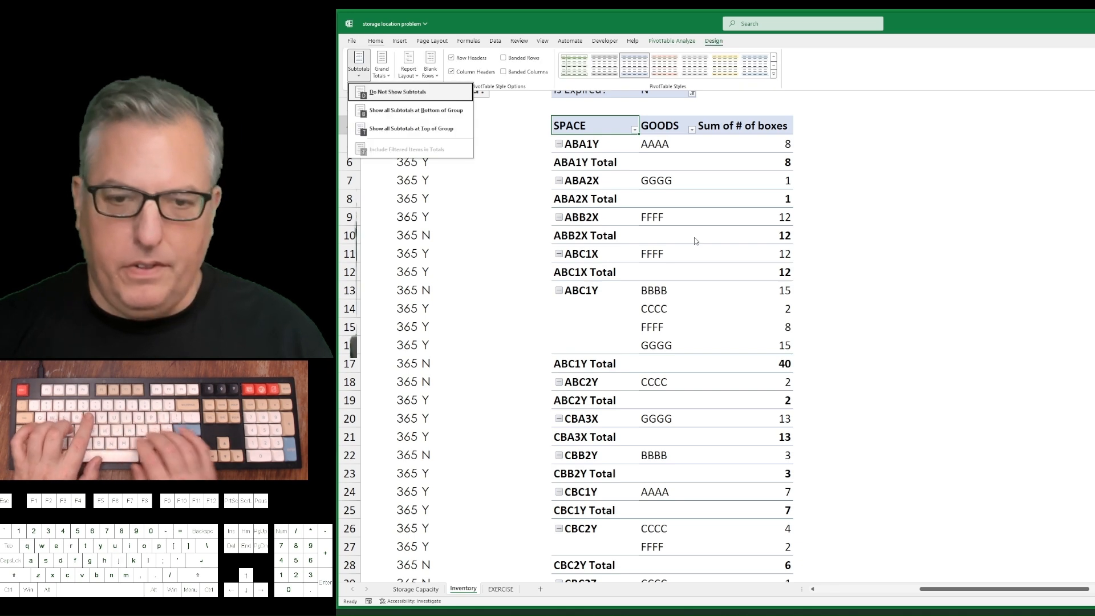
key("d")
Repeat all item labels in the PivotTable so every row carries its SPACE code.
key("alt")
key("j")
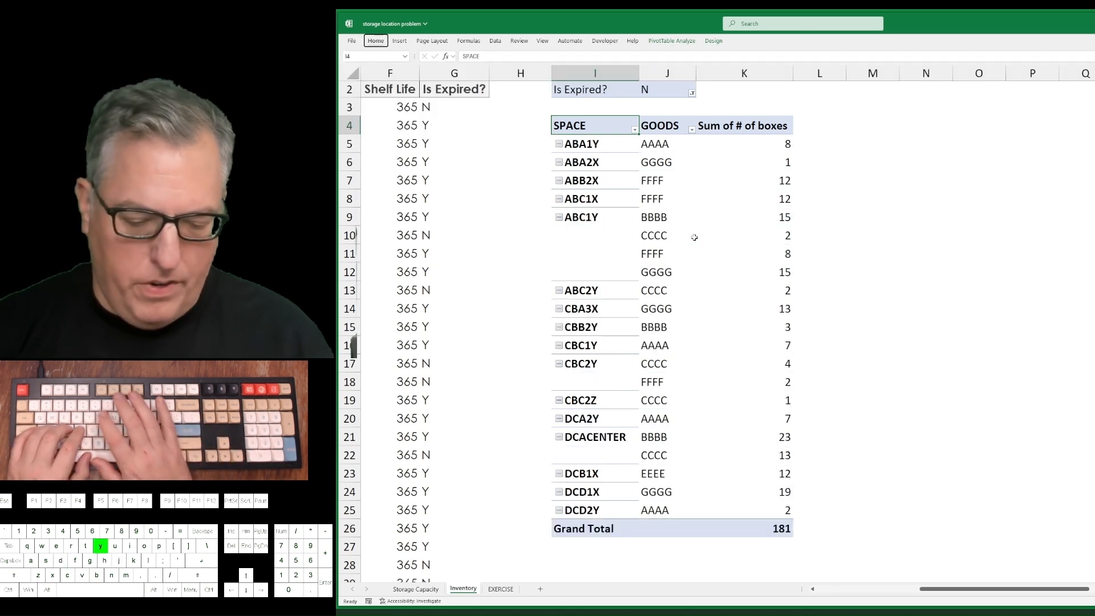
key("y")
key("p")
key("r")
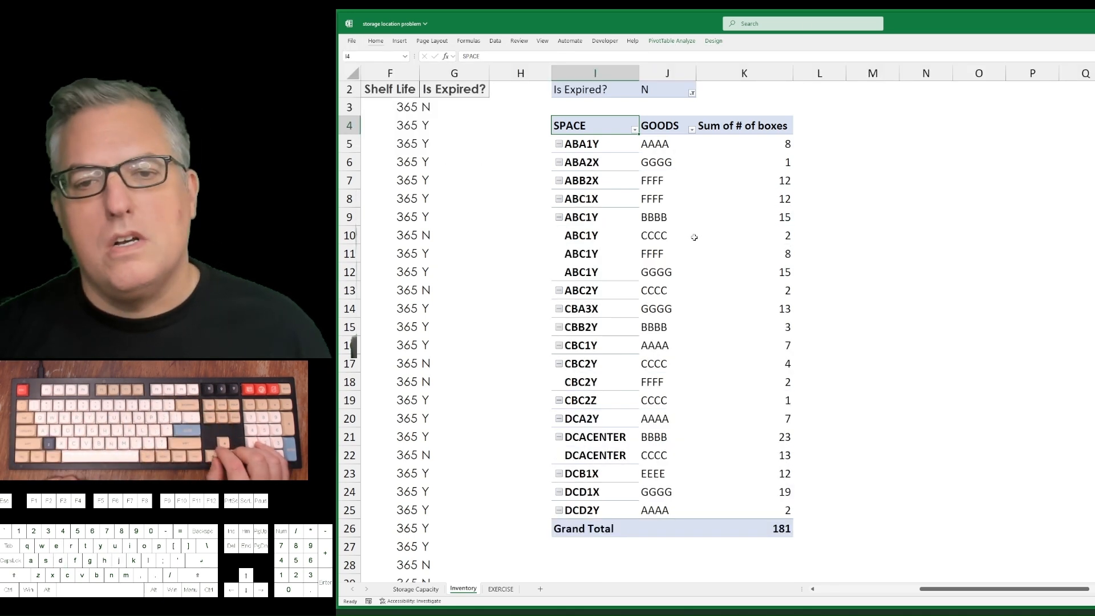
key("ctrl+a")
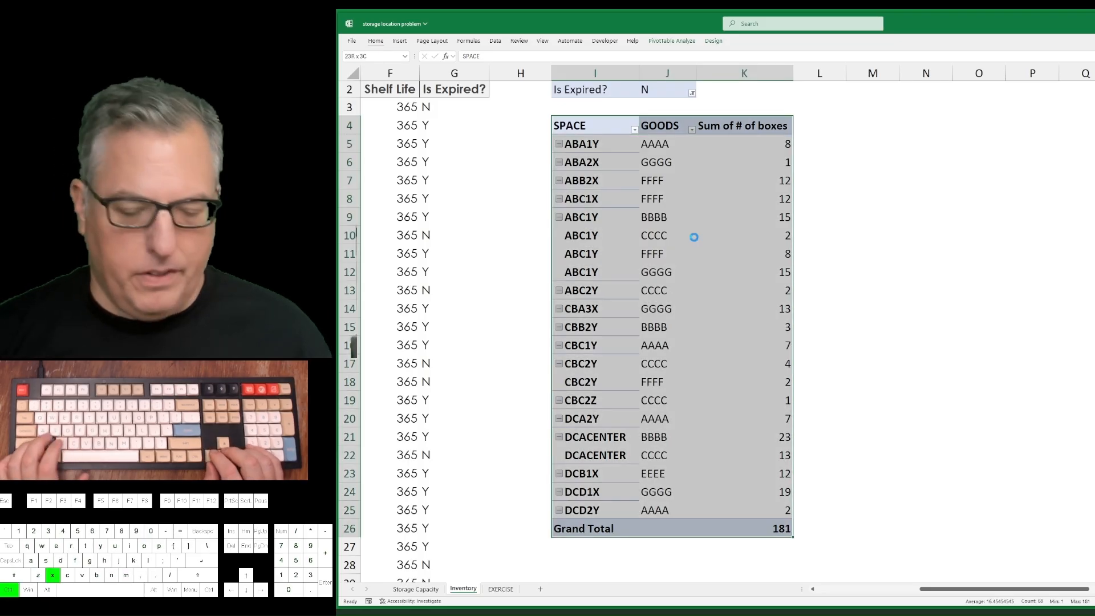
key("ctrl+x")
key("Down")
key("Down")
key("Down")
key("Down")
key("shift+Down")
key("shift+Down")
key("shift+Down")
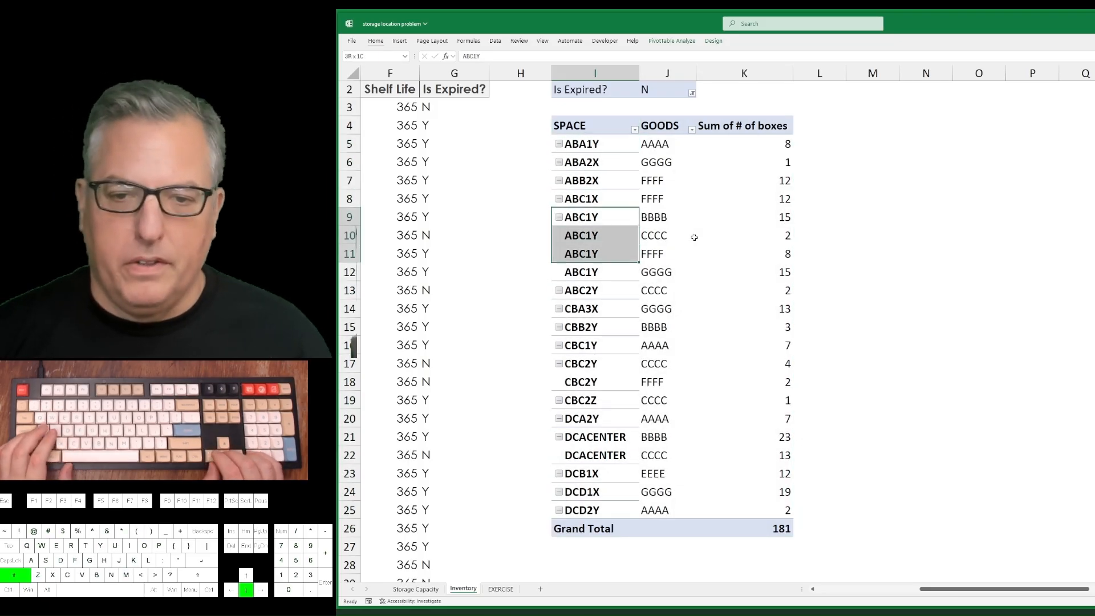
key("shift+Right")
key("Up")
key("Up")
key("Up")
key("Up")
key("Up")
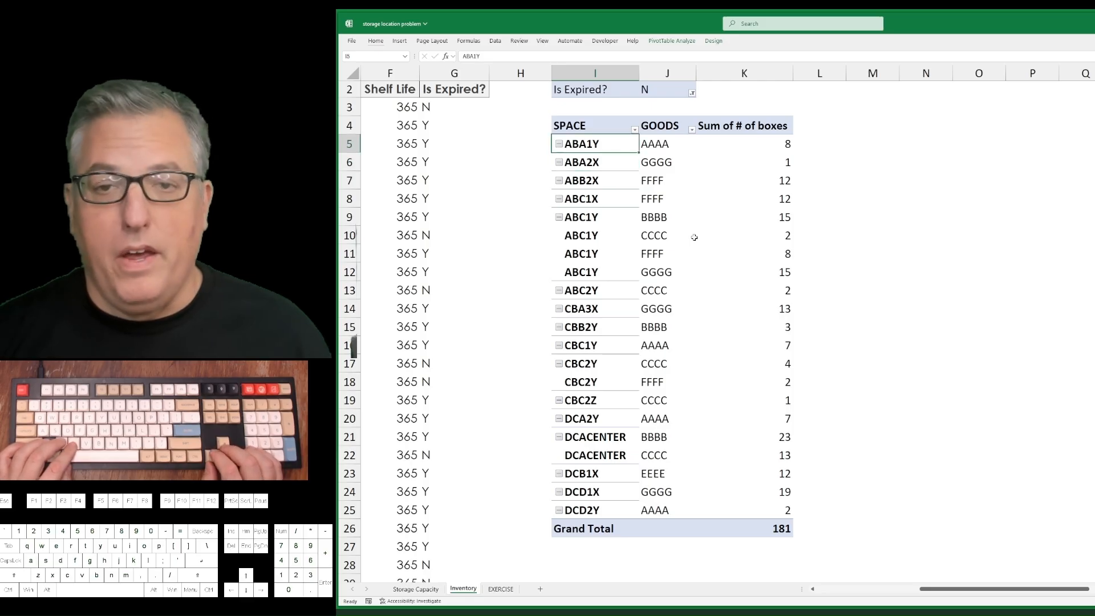
key("Right")
key("Right")
key("Right")
key("Left")
key("Left")
key("Down")
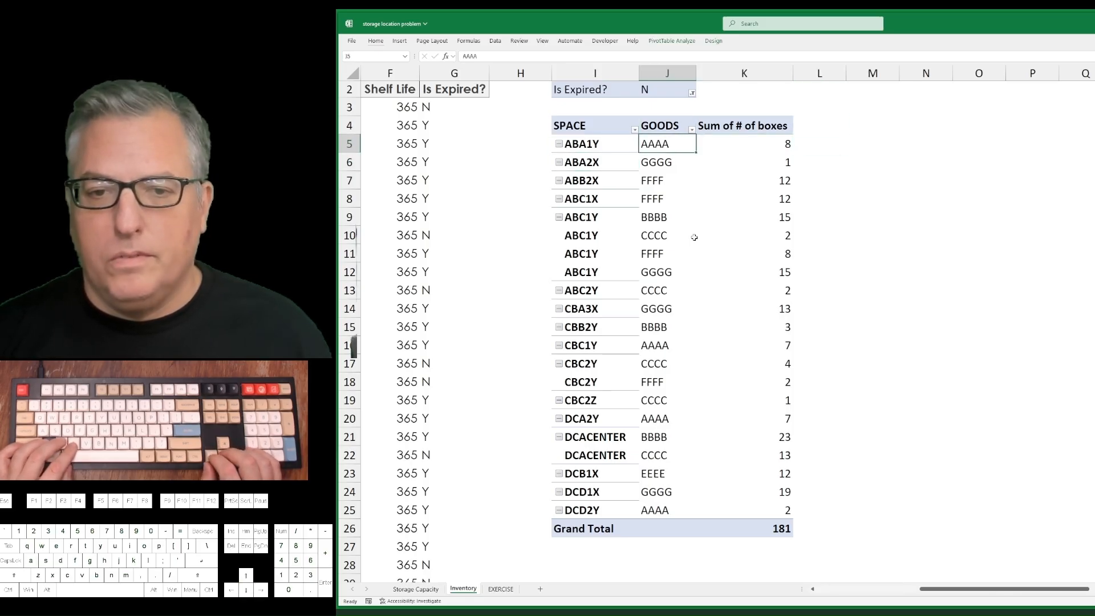
key("Left")
key("Up")
key("ctrl+shift+Down")
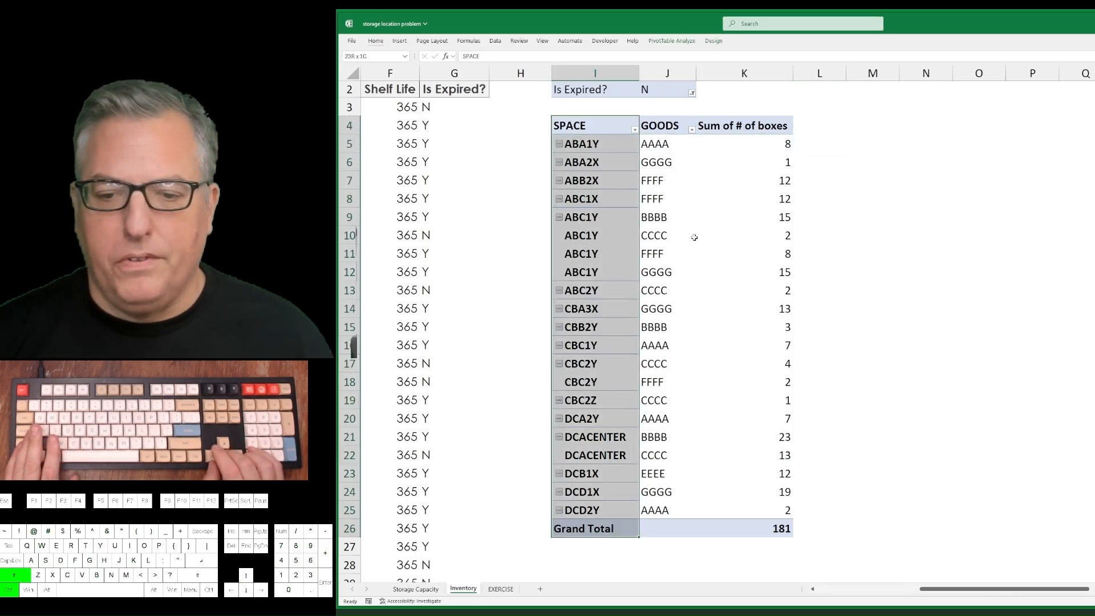
key("shift+Up")
key("shift+Right")
key("shift+Right")
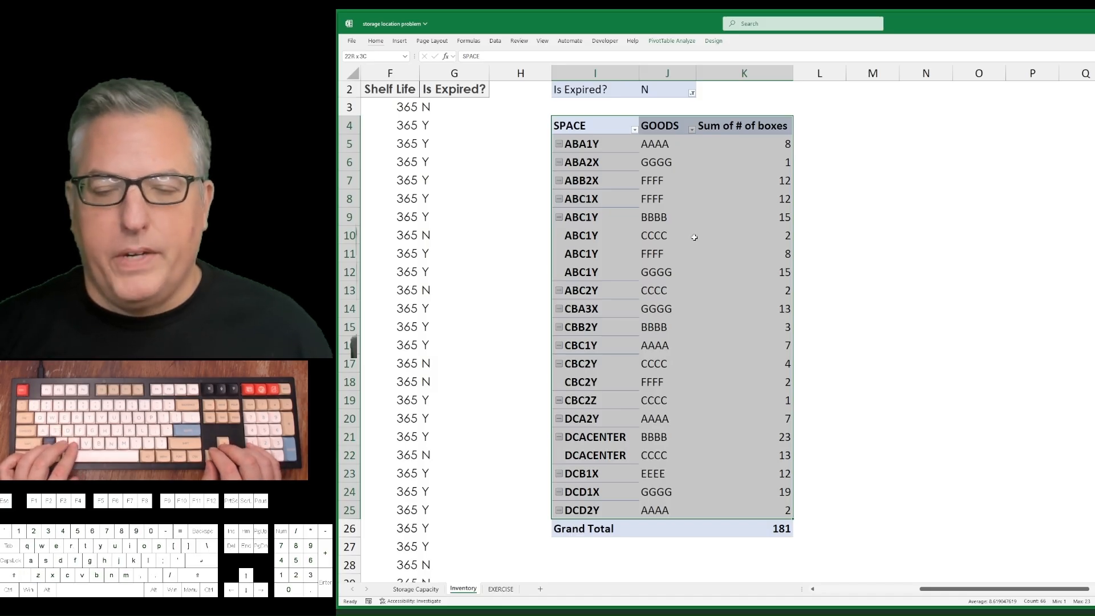
key("Down")
key("Down")
key("Down")
key("Down")
key("ctrl+Up")
Copy the PivotTable range I4:K25 without the Grand Total row and paste it at N4.
key("ctrl+shift+Down")
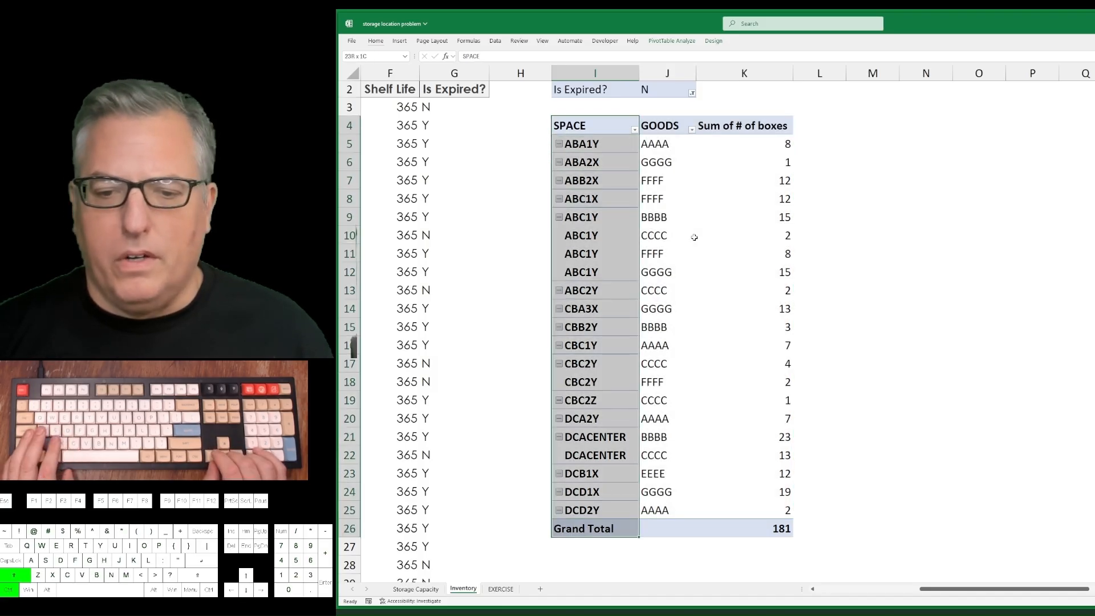
key("shift+Up")
key("shift+Right")
key("shift+Right")
key("ctrl+c")
key("Right")
key("Right")
key("Right")
key("Right")
key("Right")
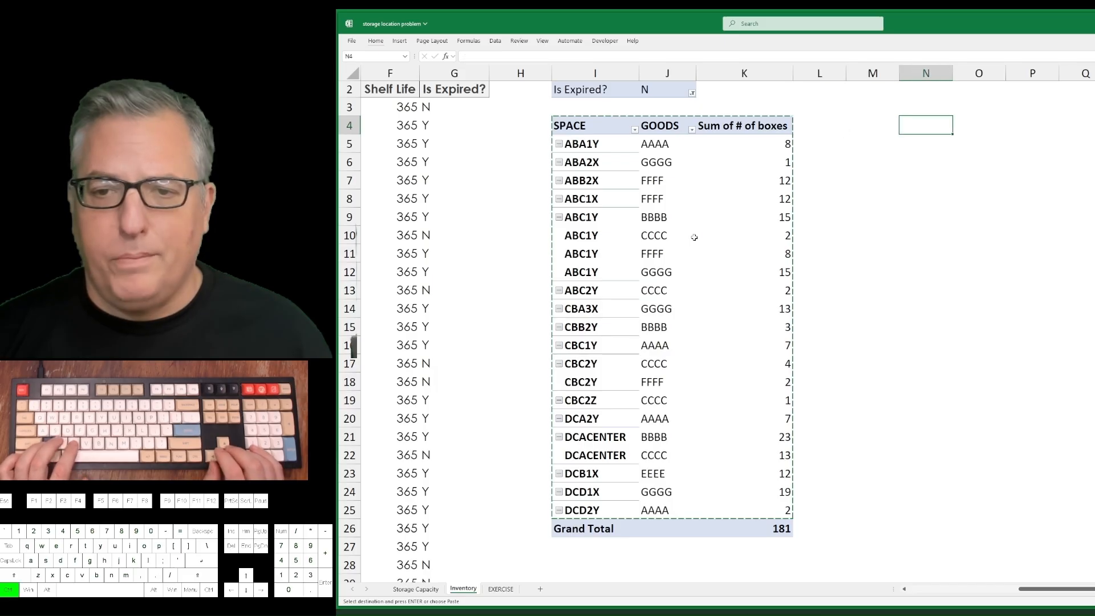
key("ctrl+v")
Delete columns I through L, which contain the PivotTable and the blank column beside it.
key("Left")
Cut the pasted table J4:L25 and move it to cell A1 of a new worksheet.
key("Left")
key("ctrl+space")
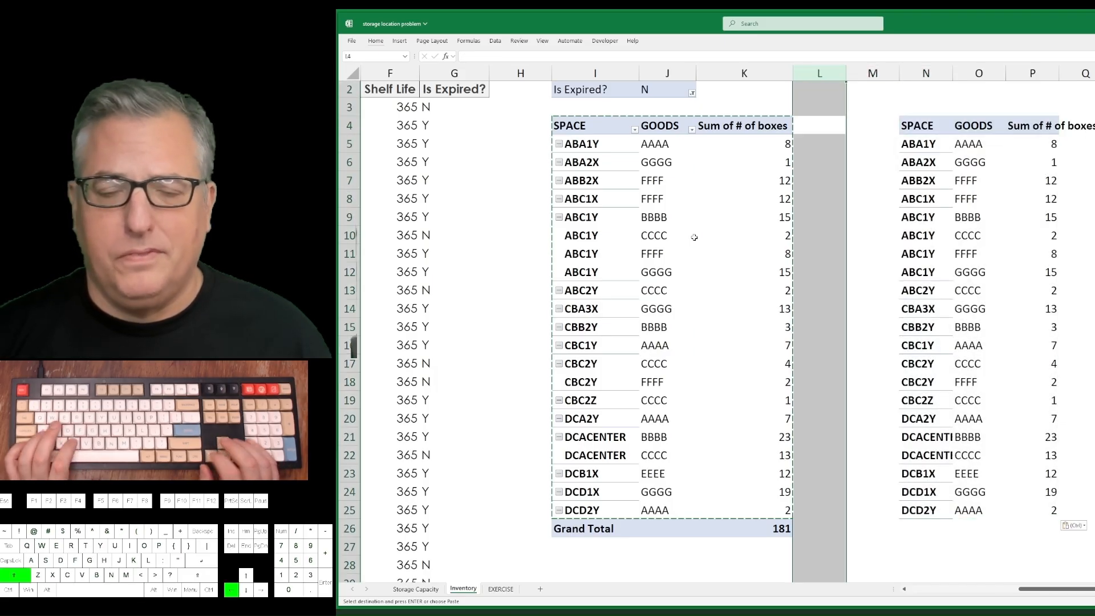
key("shift+Left")
key("shift+Left")
key("shift+Left")
key("ctrl+minus")
key("Left")
key("Down")
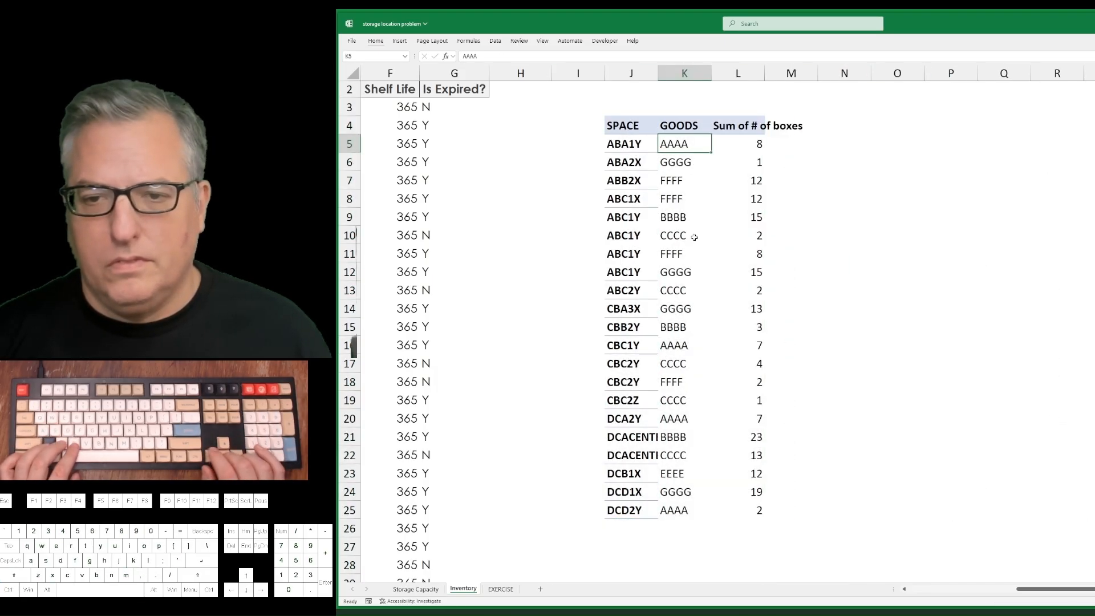
key("Down")
key("Up")
key("Up")
key("Left")
key("ctrl+shift+Down")
key("ctrl+shift+Right")
key("ctrl+x")
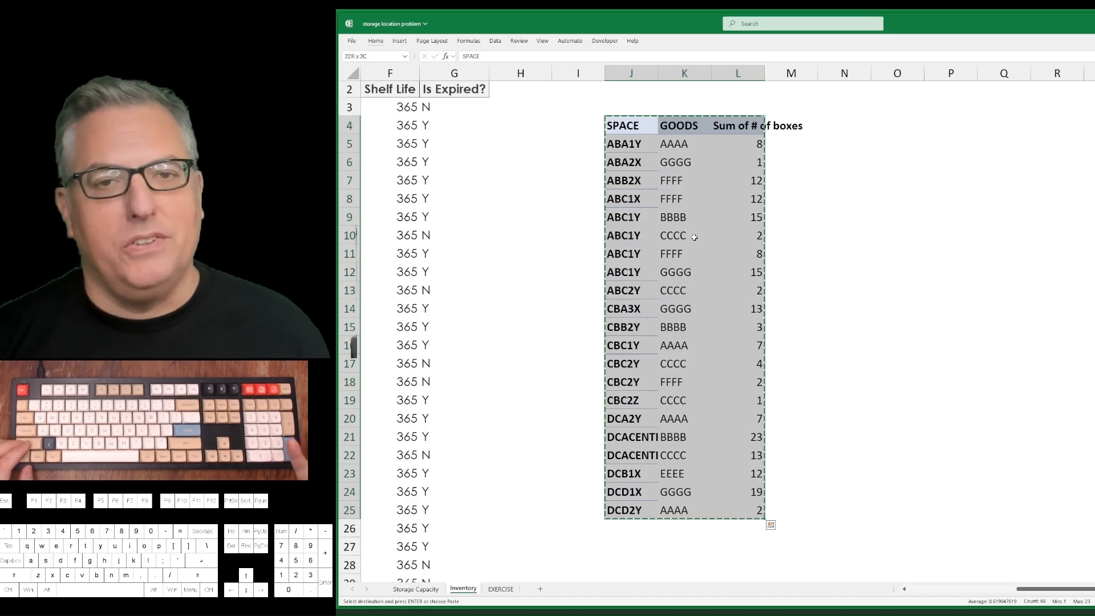
key("shift+F11")
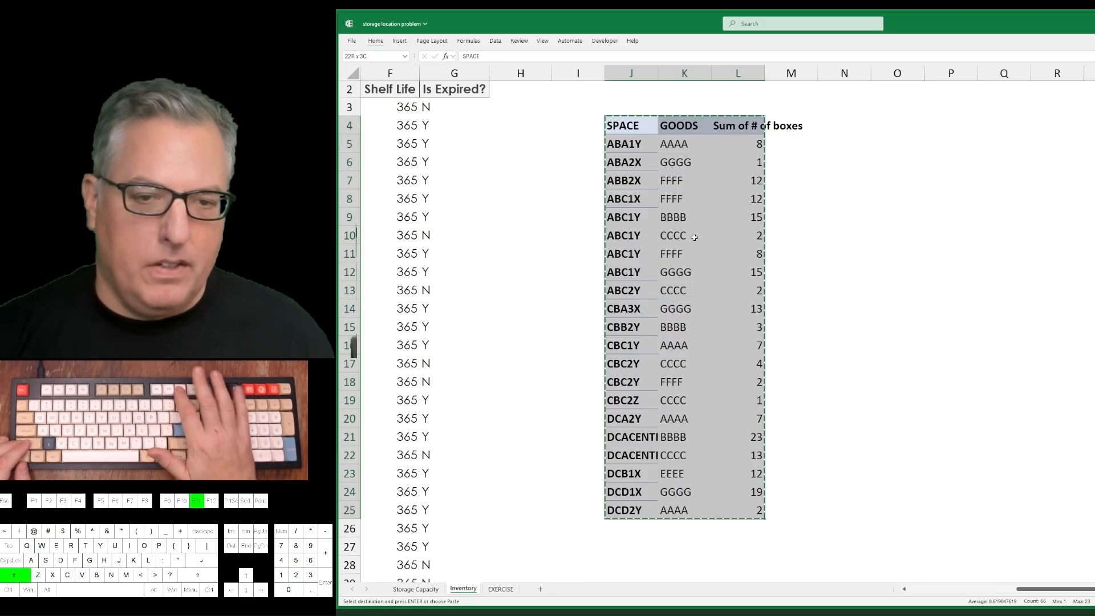
key("ctrl+v")
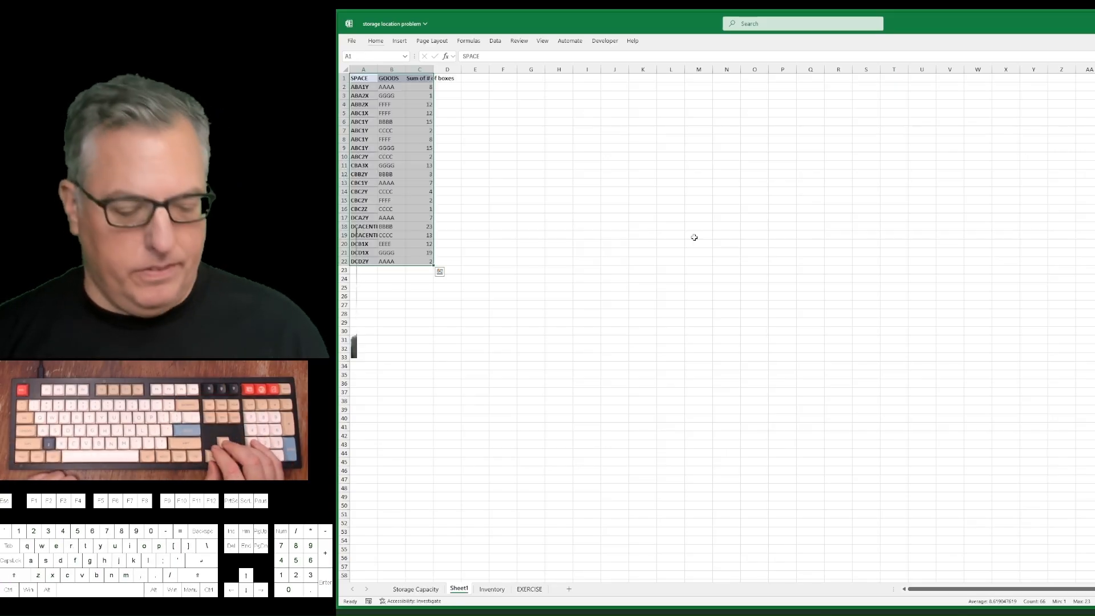
Move the table on the new sheet so that its SPACE header starts in cell B2.
key("ctrl+alt+KP_Add")
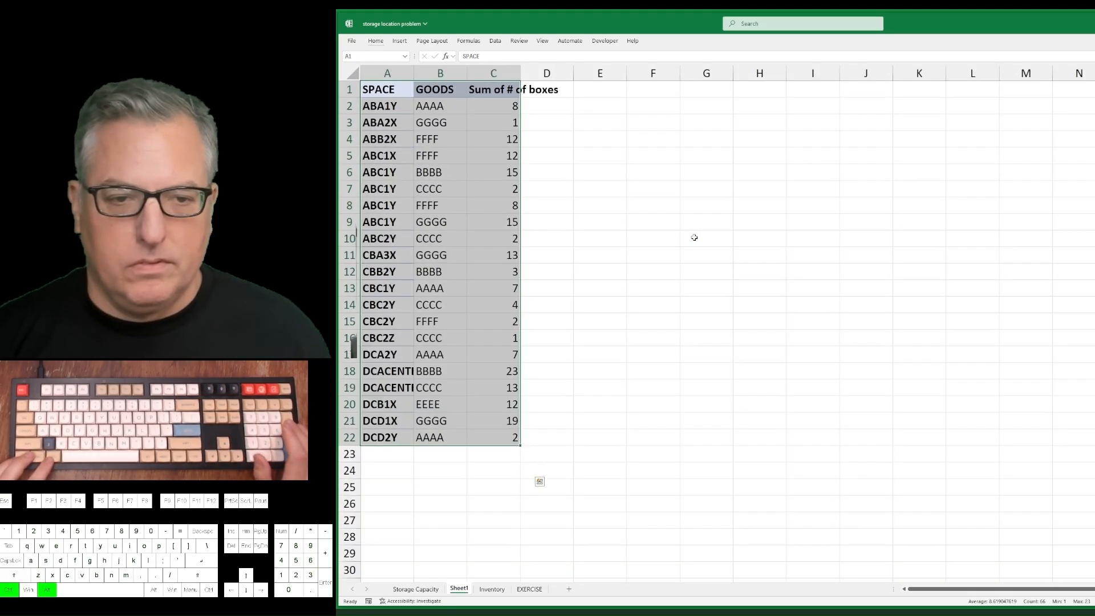
key("ctrl+alt+KP_Add")
key("ctrl+x")
key("Right")
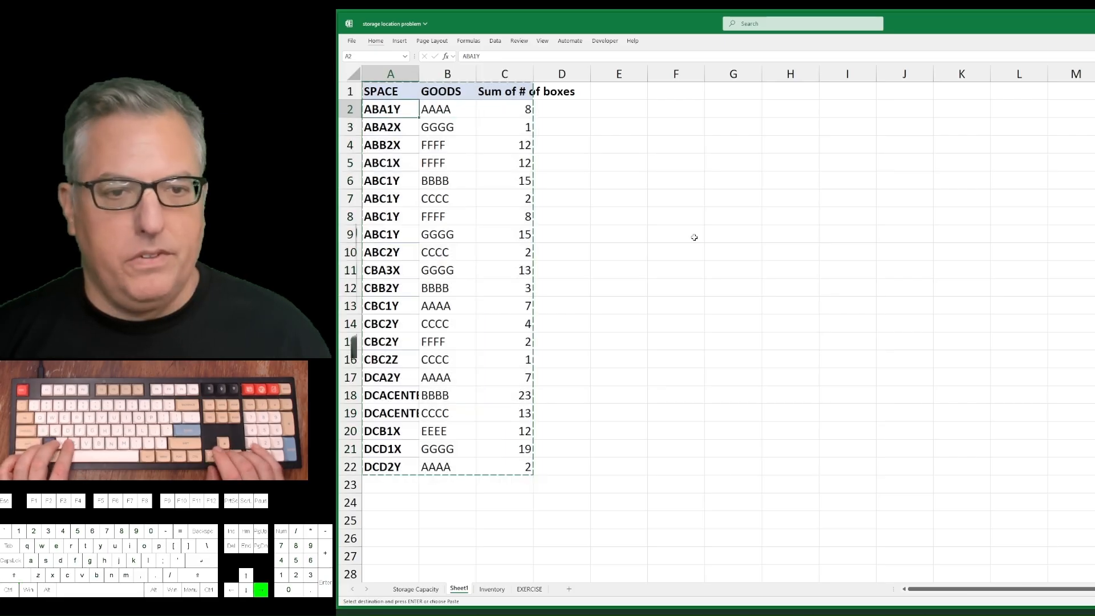
key("Down")
key("ctrl+v")
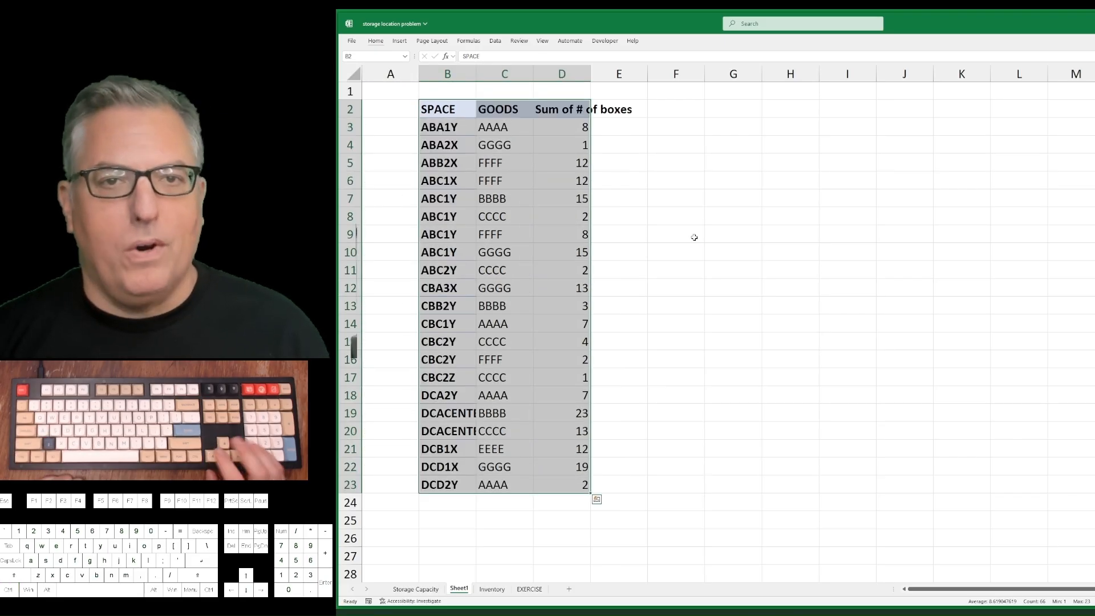
key("Up")
key("Down")
key("alt+space")
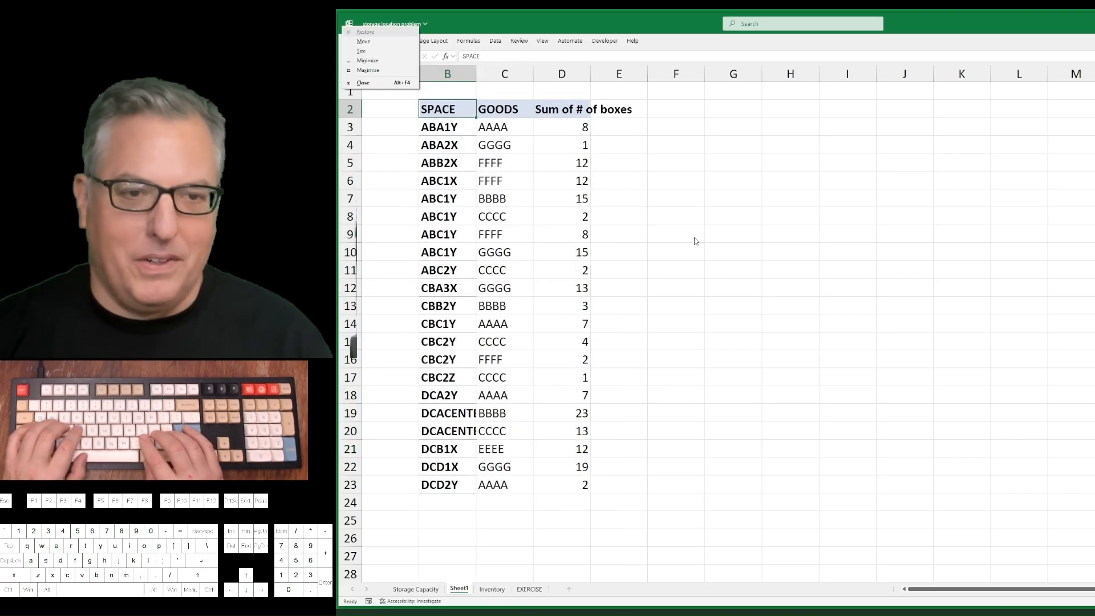
key("Escape")
type("wvg")
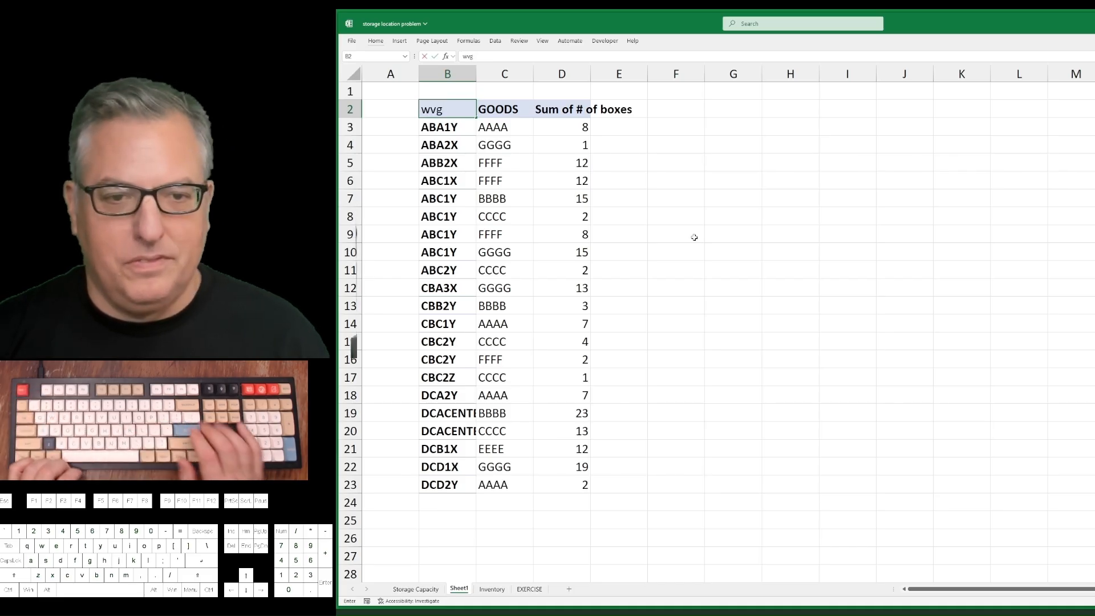
key("ctrl+z")
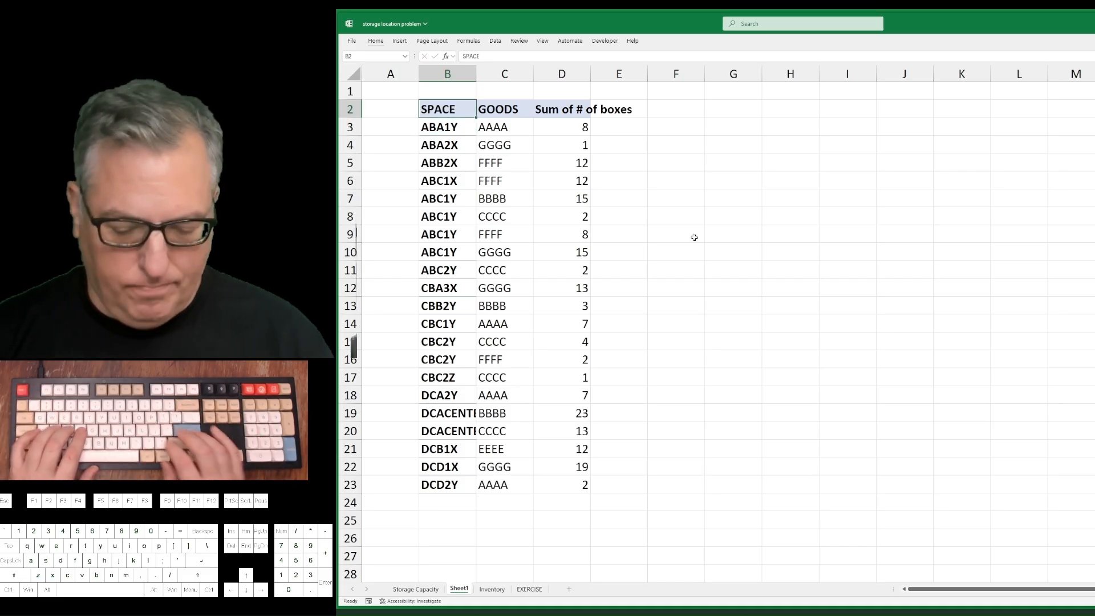
Hide the gridlines on the new sheet.
key("alt")
key("w")
key("v")
key("g")
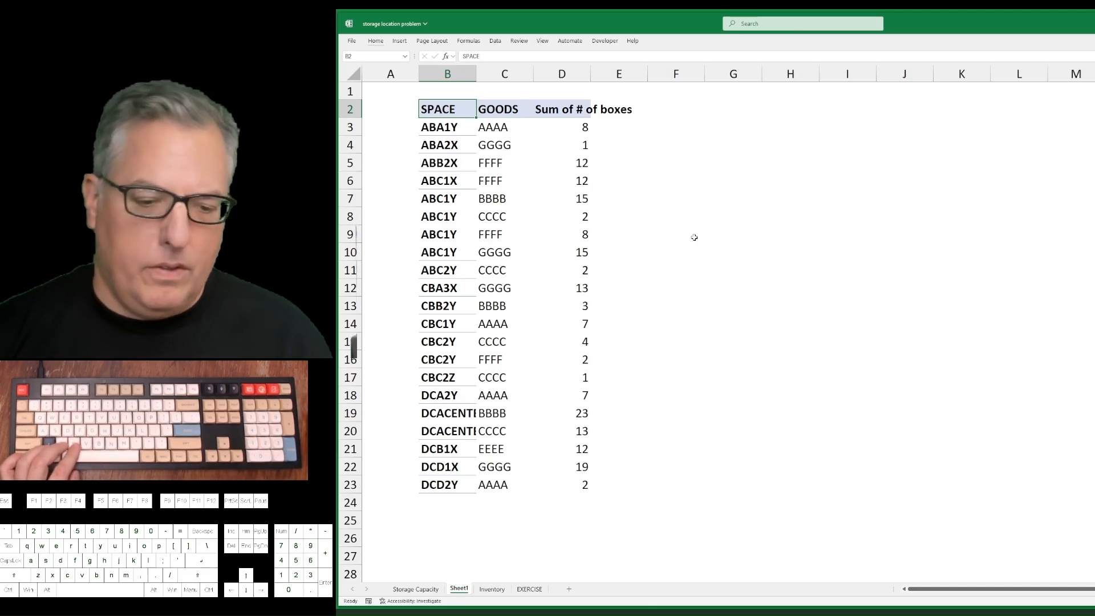
Rename the new sheet as "non expired inventory".
double_click(456, 592)
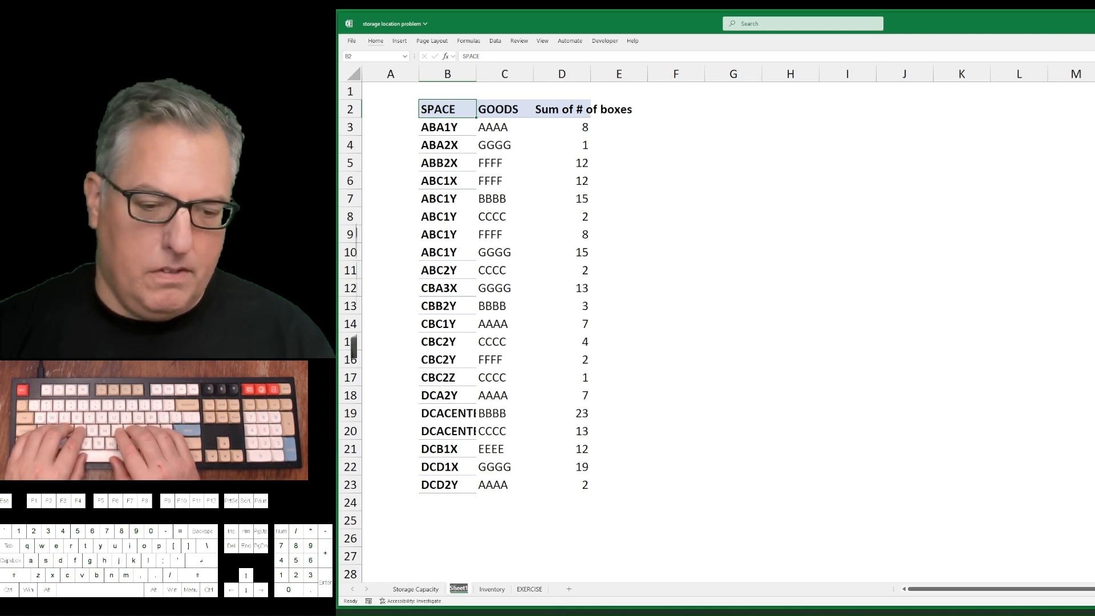
type("non expired")
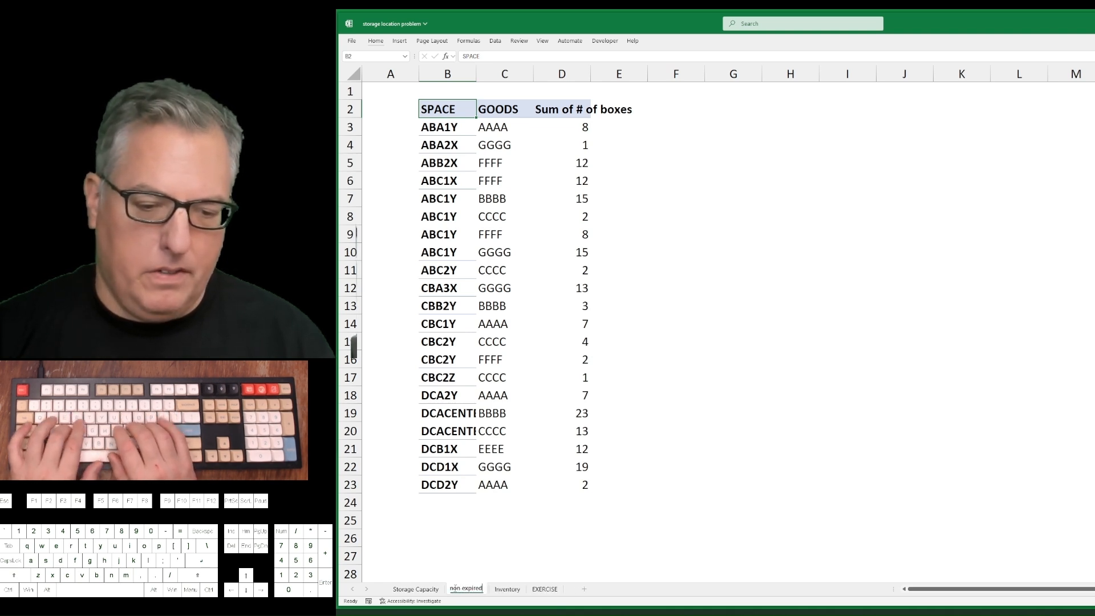
type(" inventory")
key("Return")
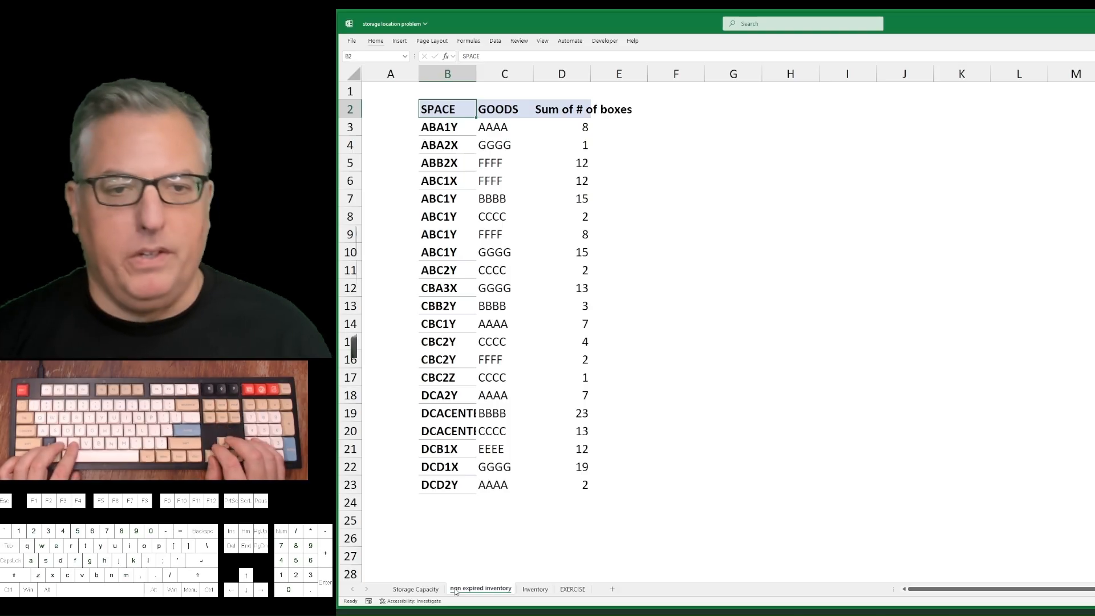
AutoFit the widths of columns B to D on the non expired inventory sheet.
key("ctrl+Page_Up")
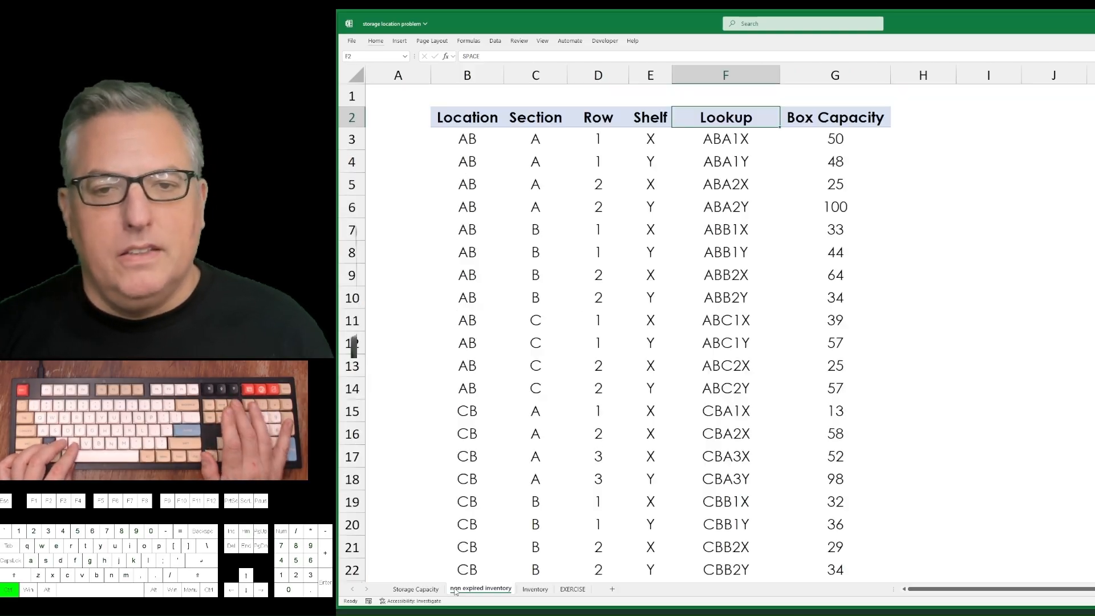
key("Right")
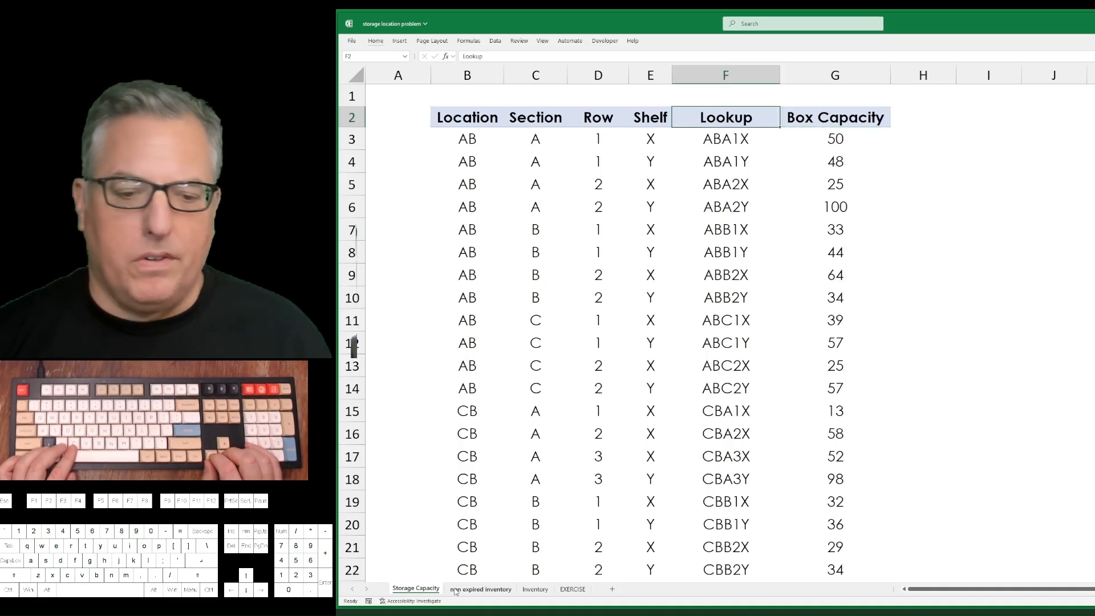
key("ctrl+Page_Down")
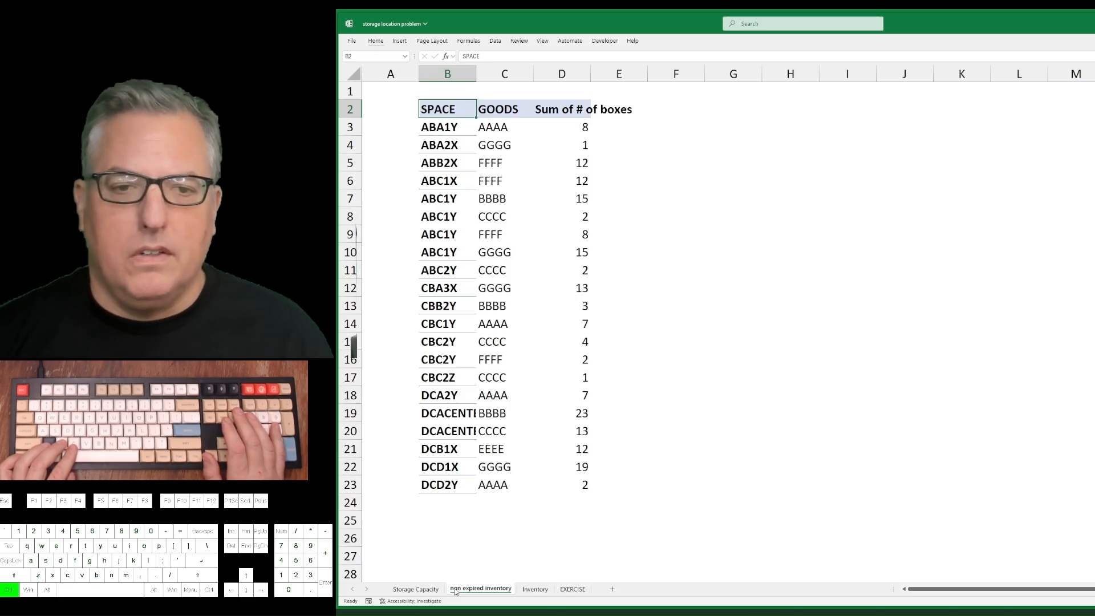
key("Right")
key("Right")
key("ctrl+space")
key("shift+Left")
key("shift+Left")
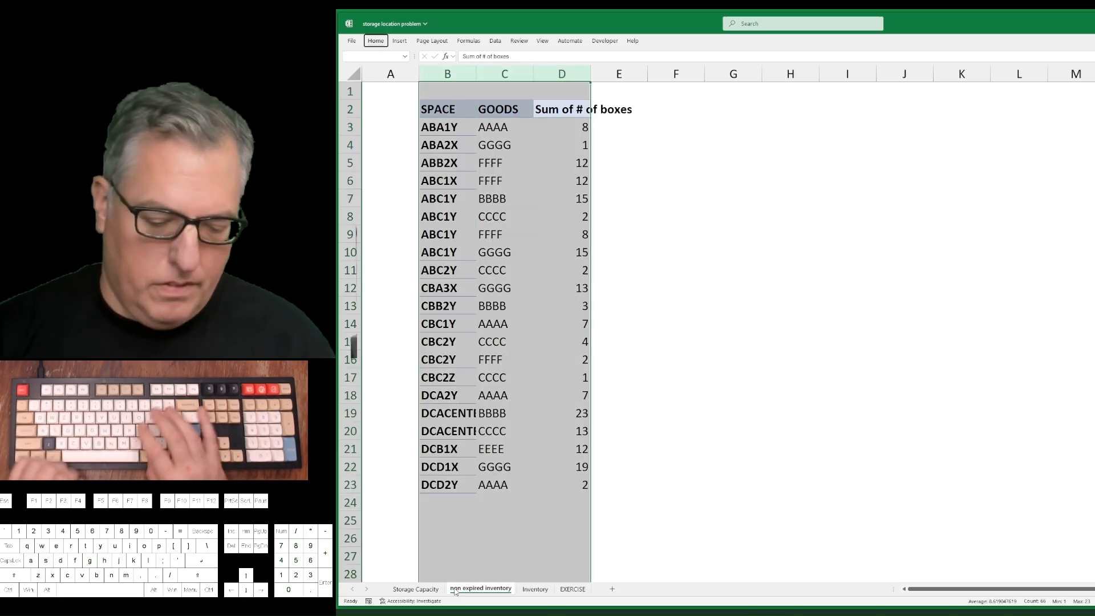
key("alt+h")
key("o")
key("i")
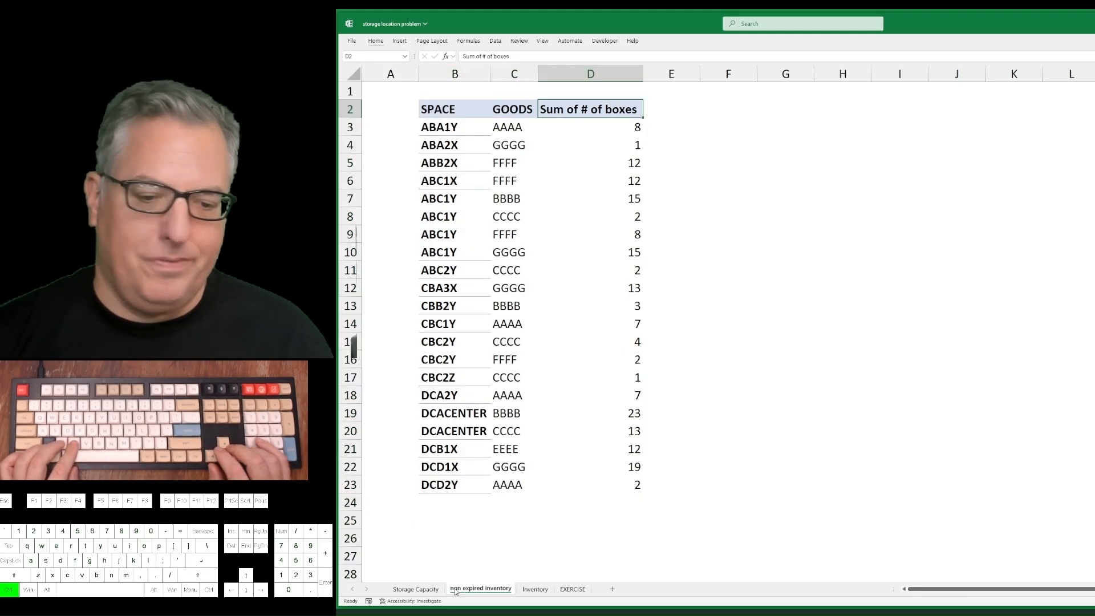
Add filters to the header row B2:G2 of the Inventory sheet.
key("ctrl+Page_Down")
key("ctrl+Left")
key("ctrl+Left")
key("ctrl+Left")
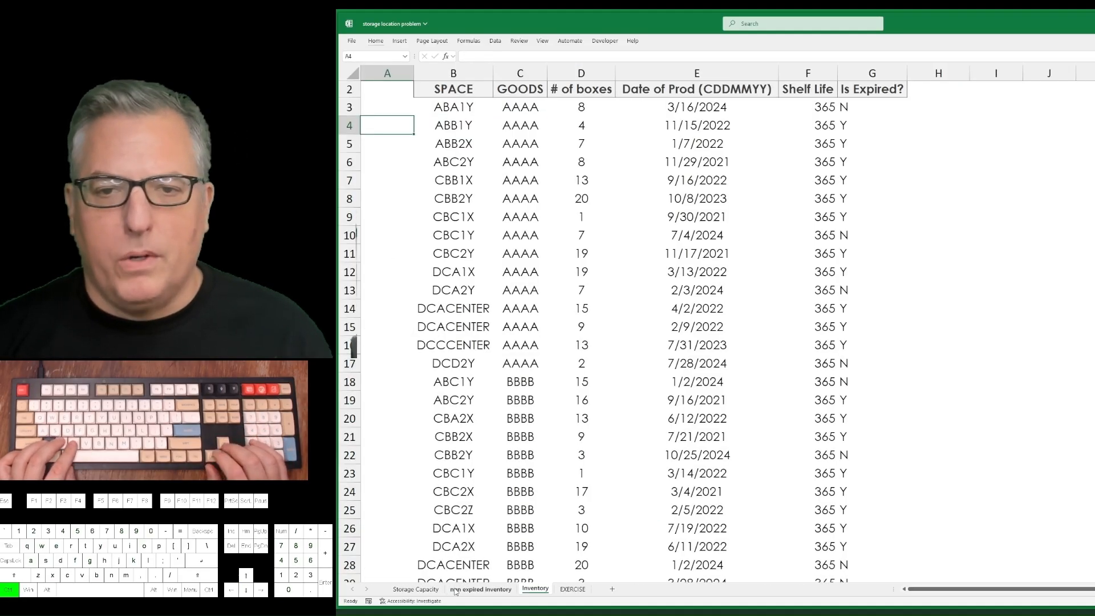
key("Right")
key("ctrl+Up")
key("Down")
key("Right")
key("ctrl+Right")
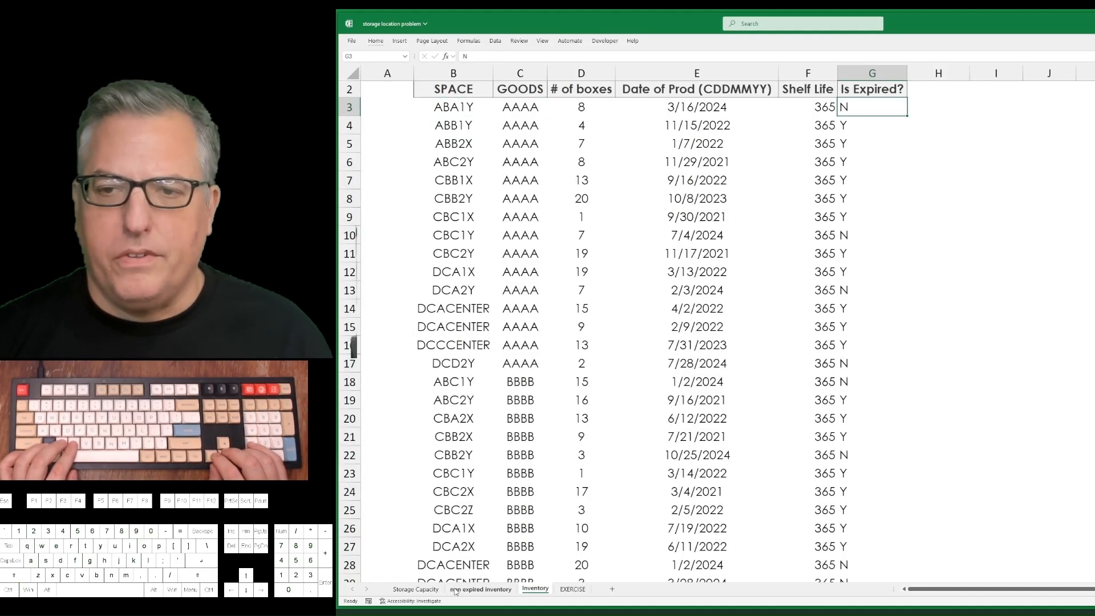
key("Up")
key("ctrl+shift+Left")
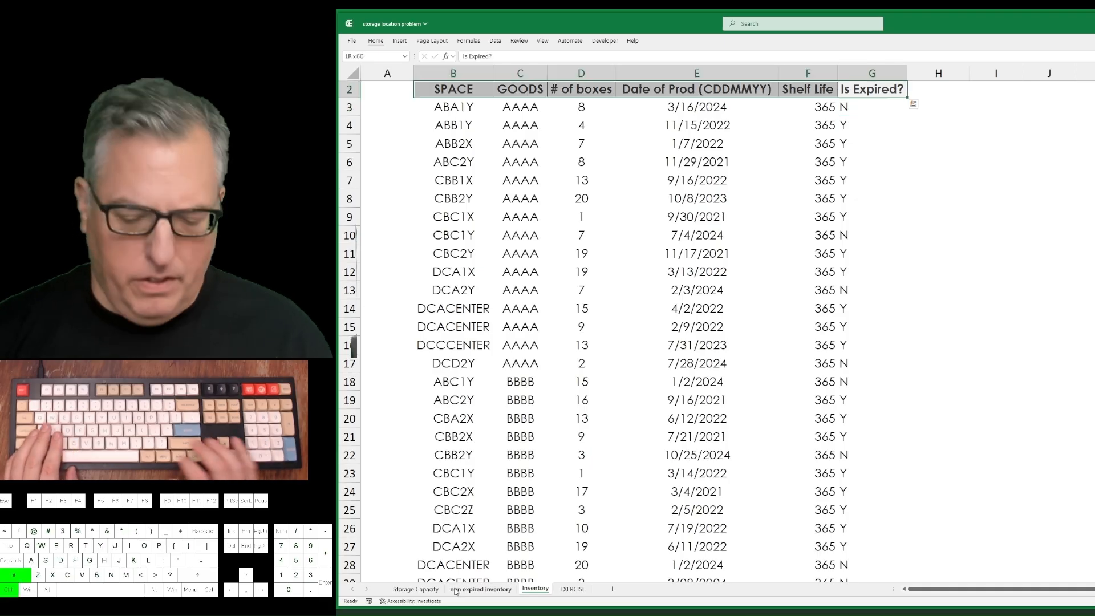
key("ctrl+shift+l")
Filter the Is Expired? column of the Inventory sheet to show only N.
key("Left")
key("ctrl+Right")
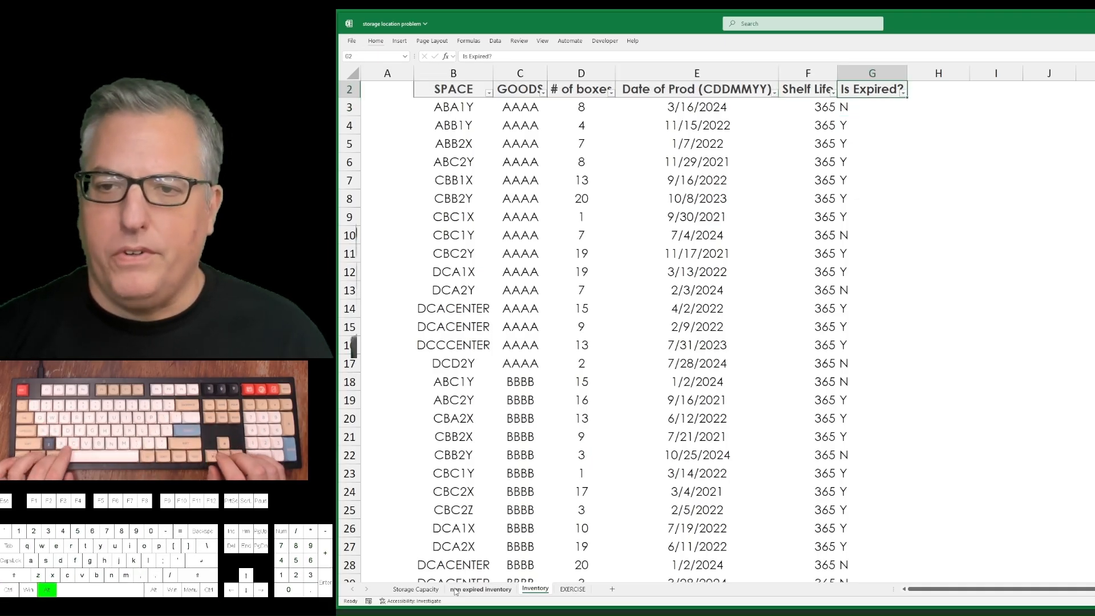
key("alt+Down")
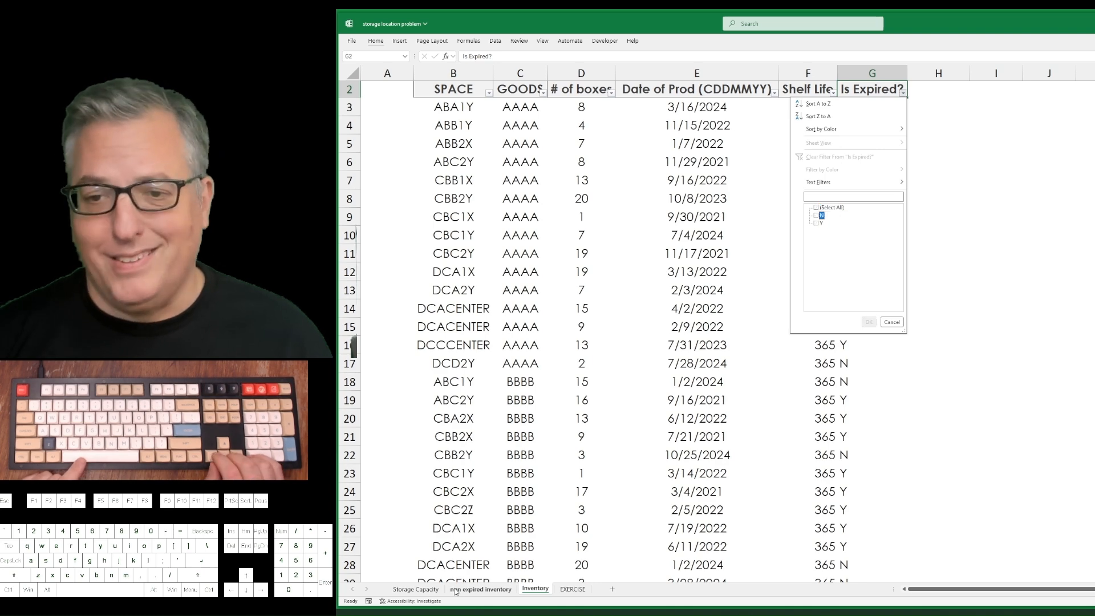
key("Return")
Review the filtered non-expired records on the Inventory sheet and the task list on the EXERCISE sheet.
key("Down")
key("Left")
key("Left")
key("Left")
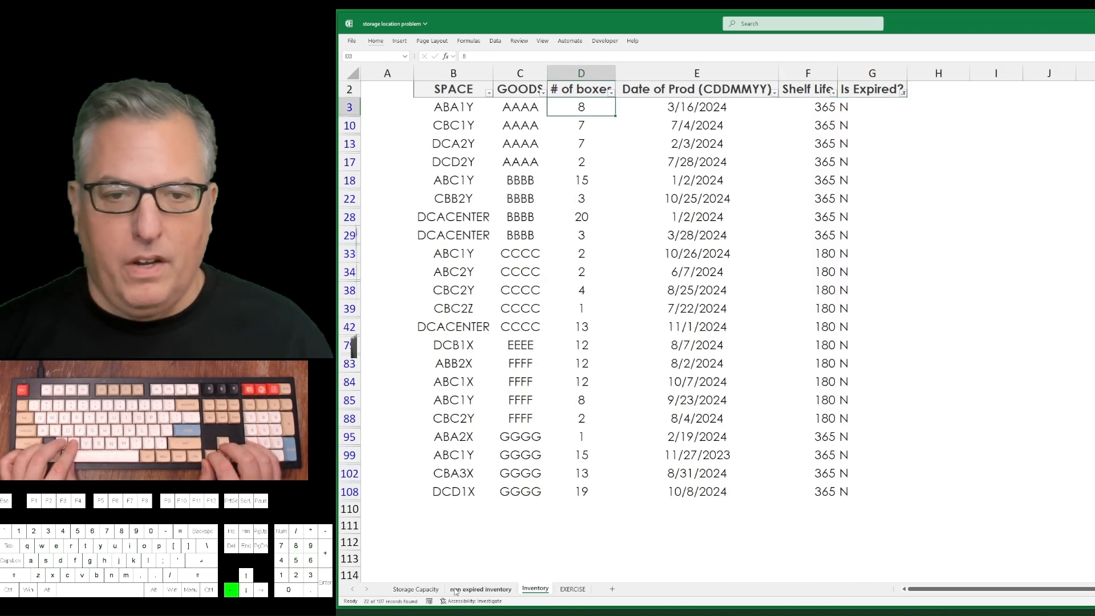
key("Left")
key("Right")
key("Right")
key("Left")
key("Left")
key("Left")
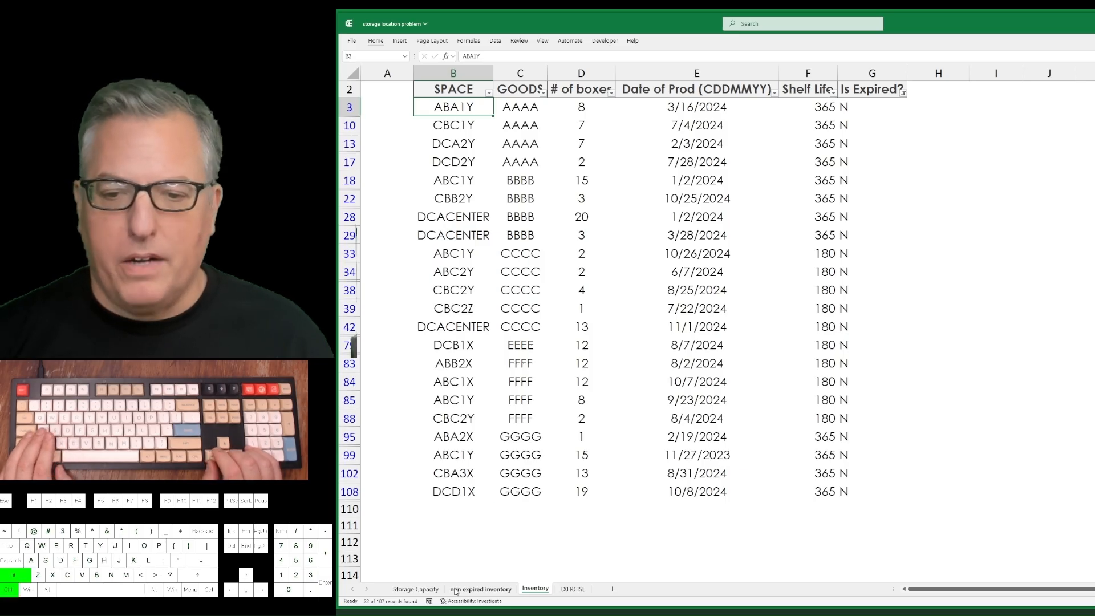
key("ctrl+a")
key("Right")
key("ctrl+Right")
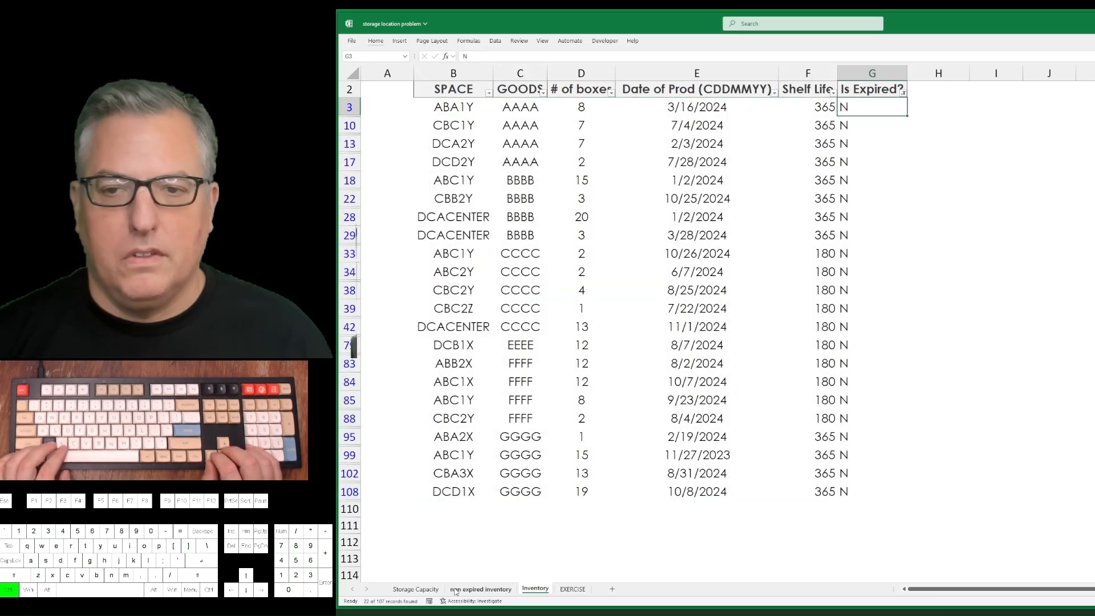
key("Left")
key("ctrl+Page_Down")
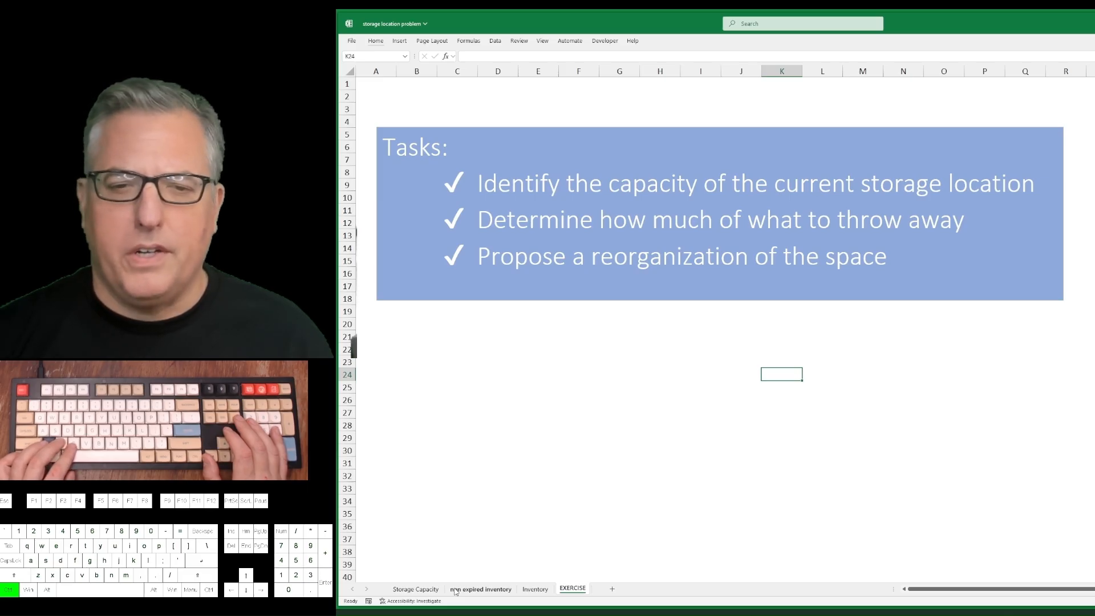
key("ctrl+Page_Up")
key("ctrl+Page_Up")
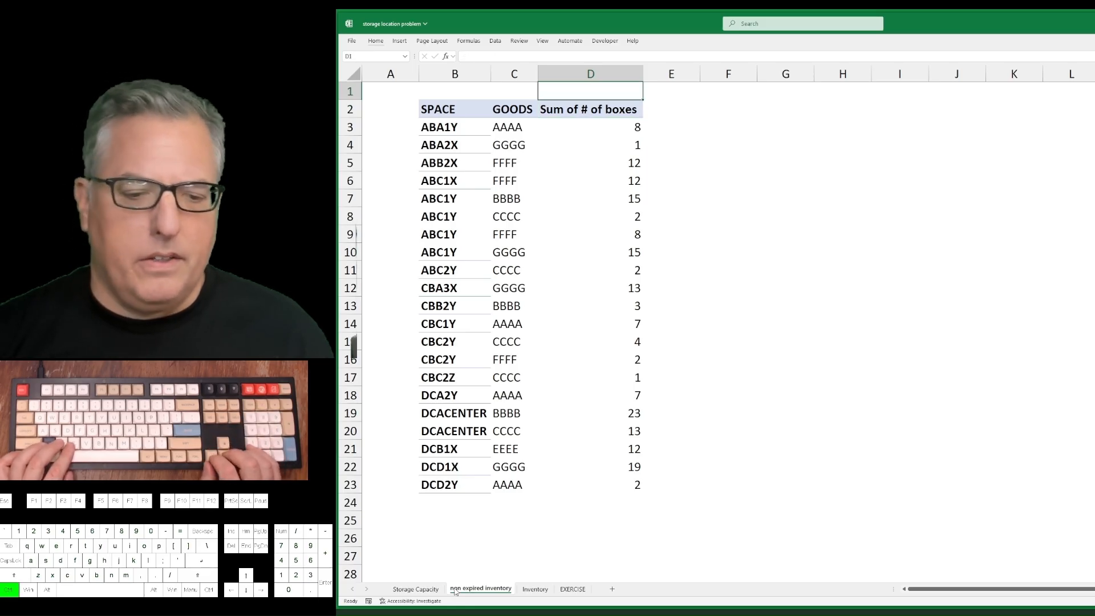
Add the header "Current Inventory" in cell H2 of the Storage Capacity sheet.
key("ctrl+Page_Up")
key("Down")
key("Right")
key("Right")
key("Up")
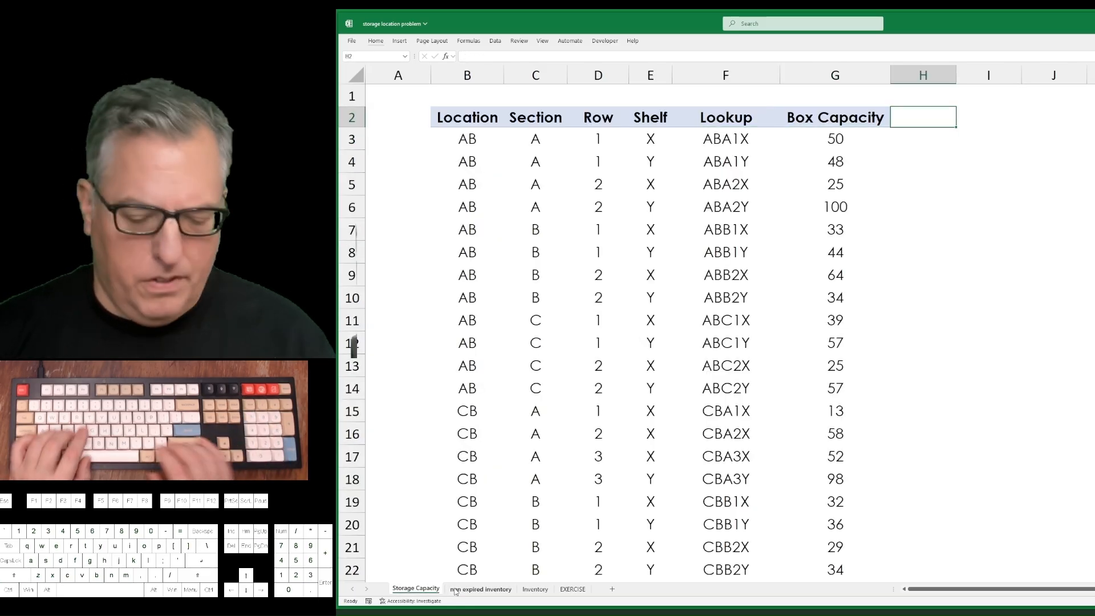
type("I")
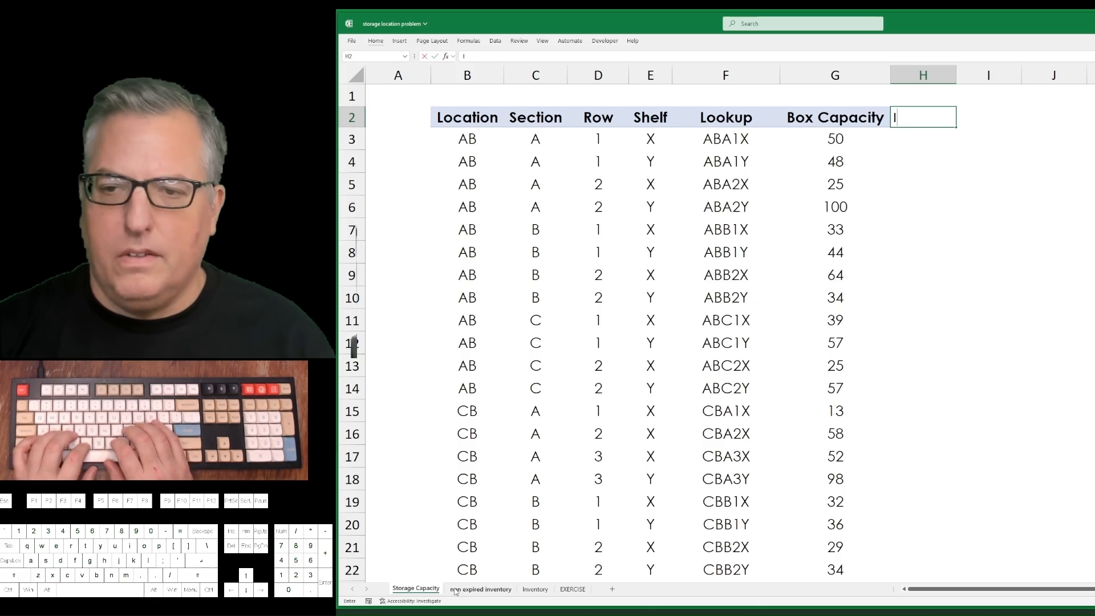
key("BackSpace")
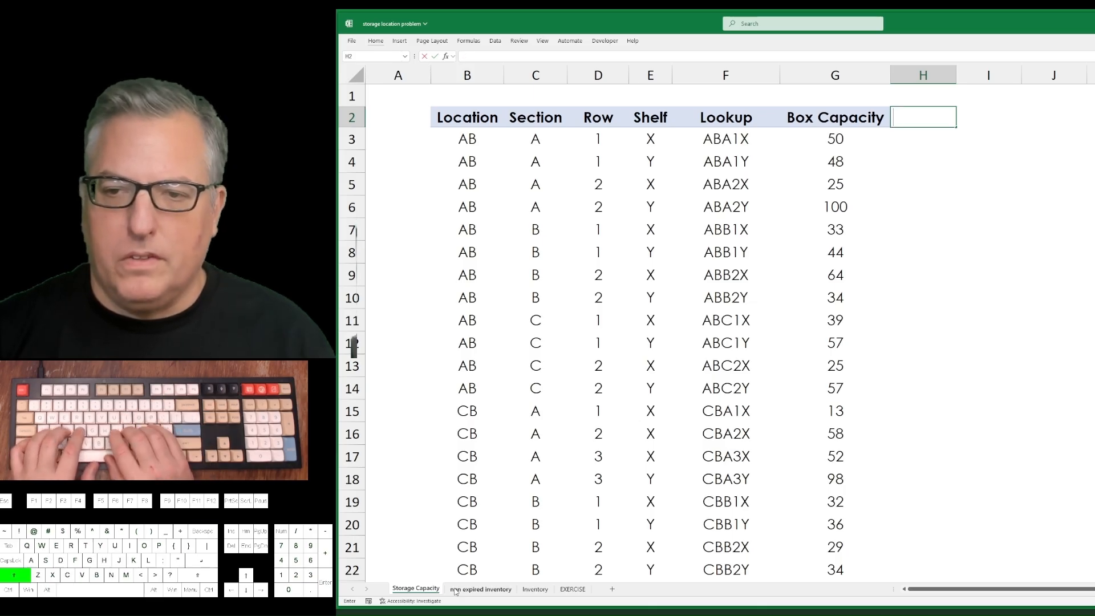
type("Current Inventory")
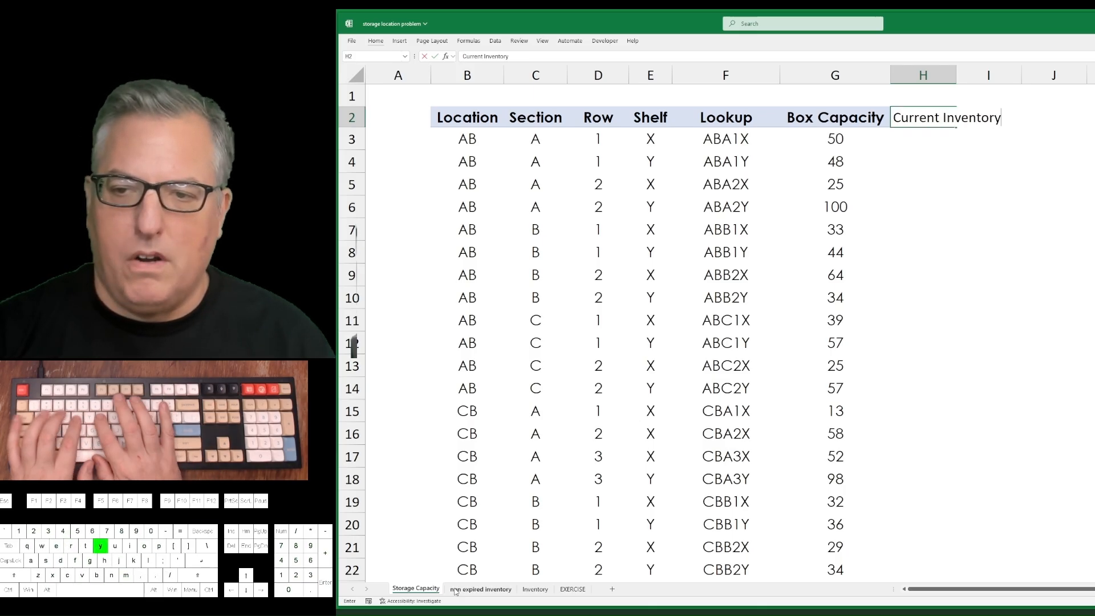
key("Return")
AutoFit the width of the Current Inventory column.
key("Up")
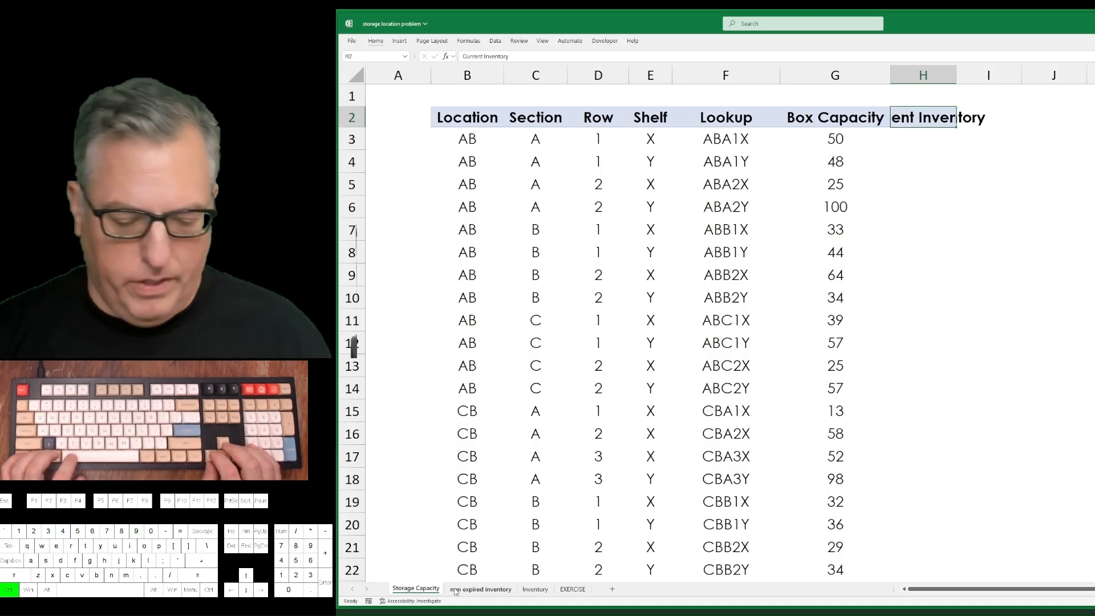
key("ctrl+space")
key("alt+h")
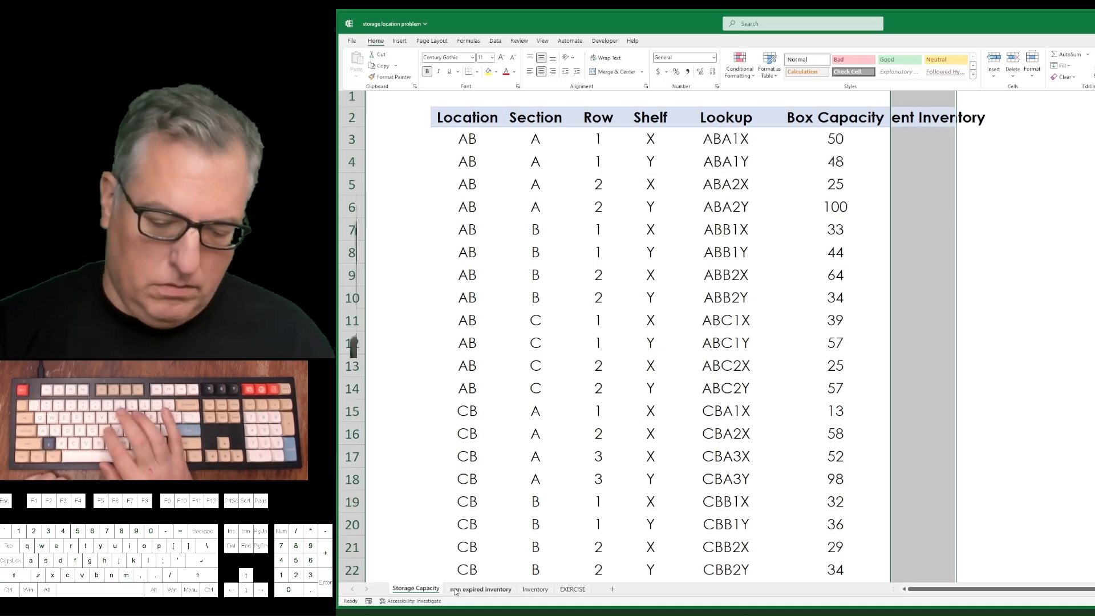
key("o")
key("i")
Start a VLOOKUP formula in H3 with the Lookup code in F3 as its lookup value.
key("Down")
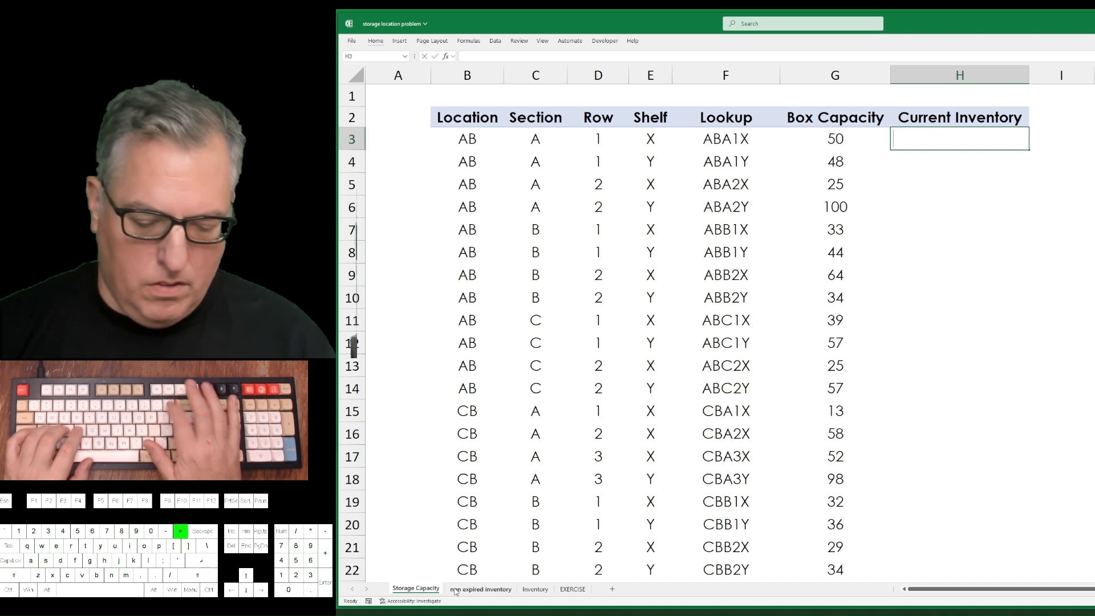
type("=vlookup")
key("BackSpace")
key("BackSpace")
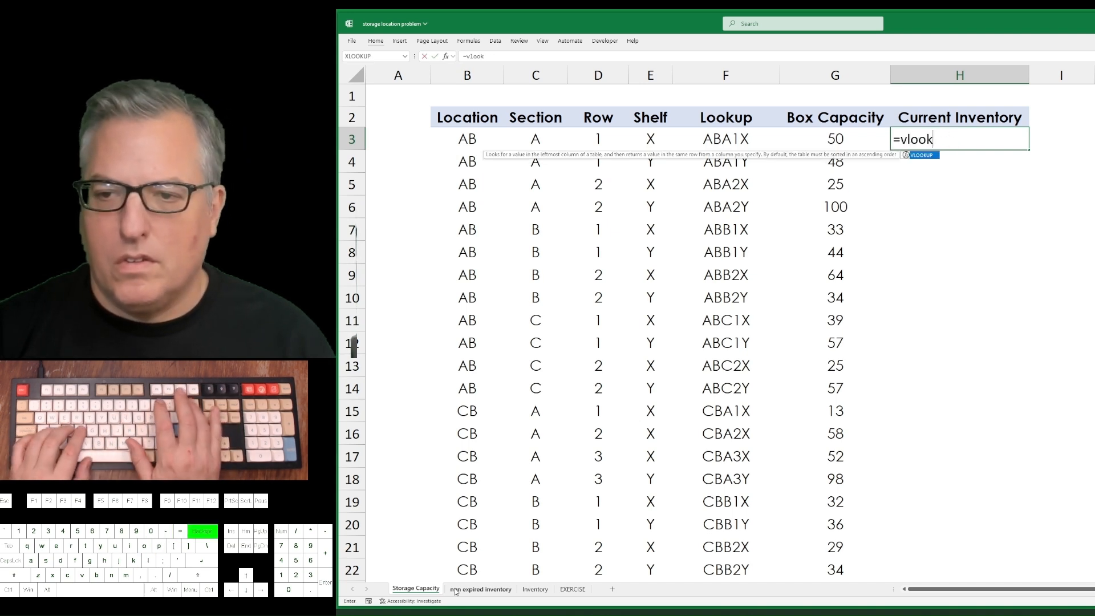
type("(")
key("Left")
key("Left")
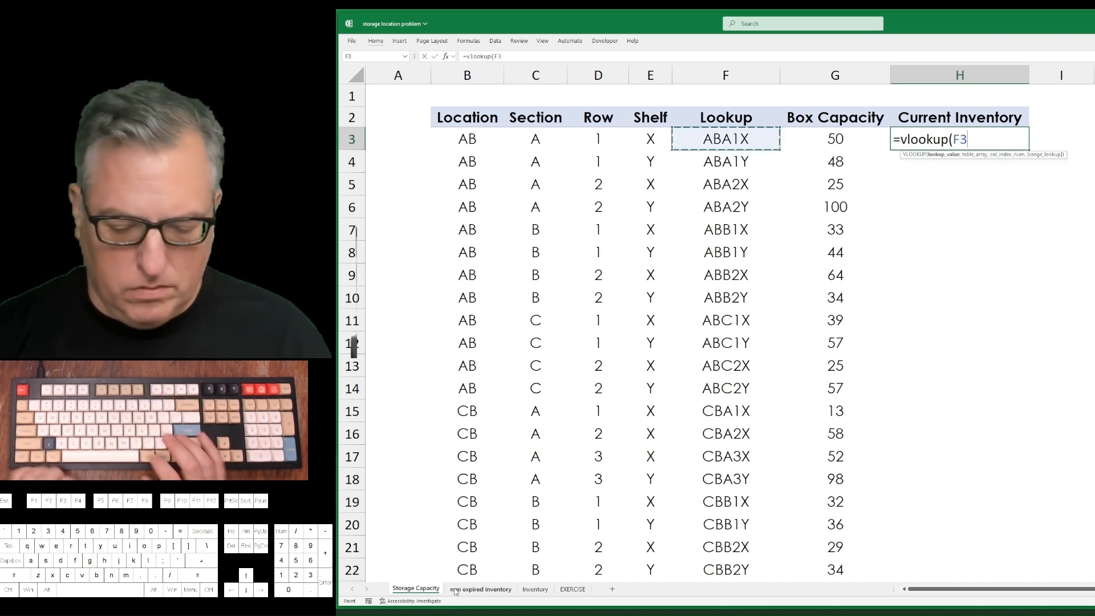
Complete the VLOOKUP with columns B:D of the non expired inventory sheet, column index 3 and FALSE for an exact match.
left_click(480, 589)
key("Right")
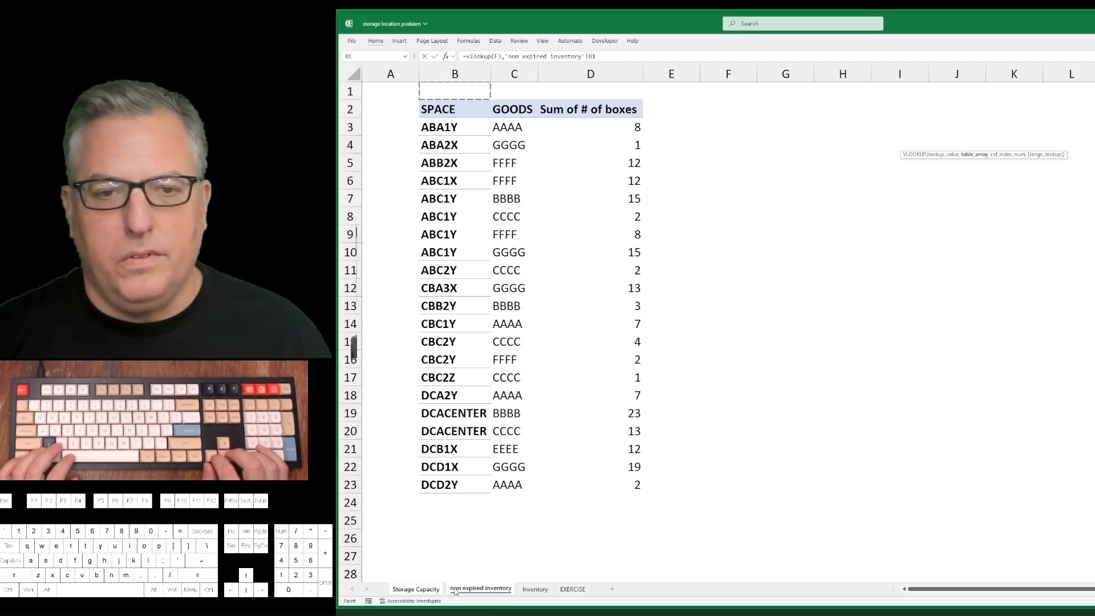
key("ctrl+space")
key("shift+Right")
key("shift+Right")
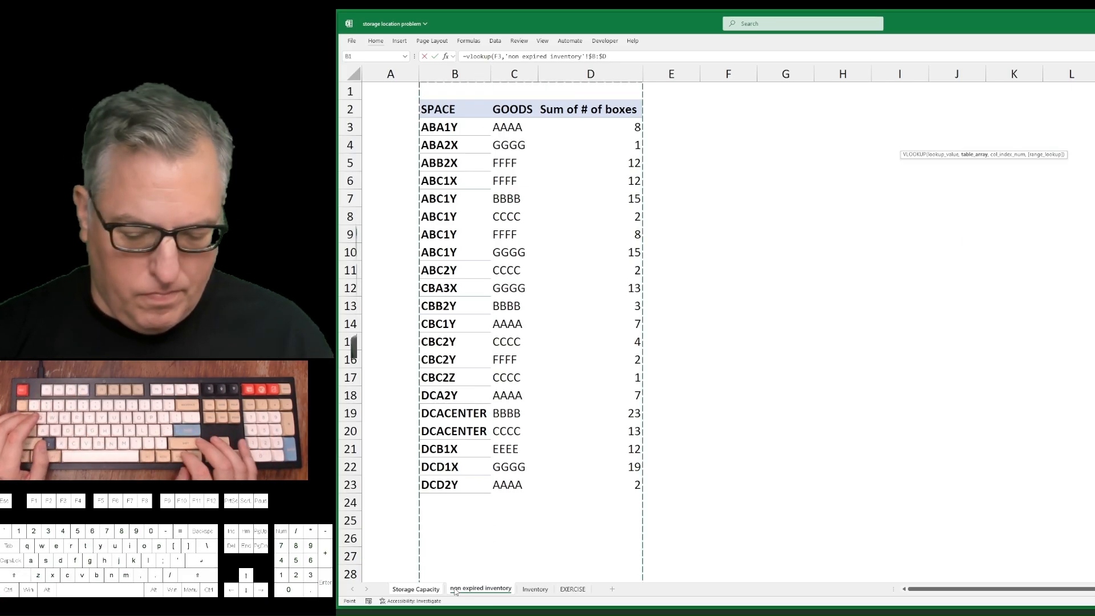
type(",3")
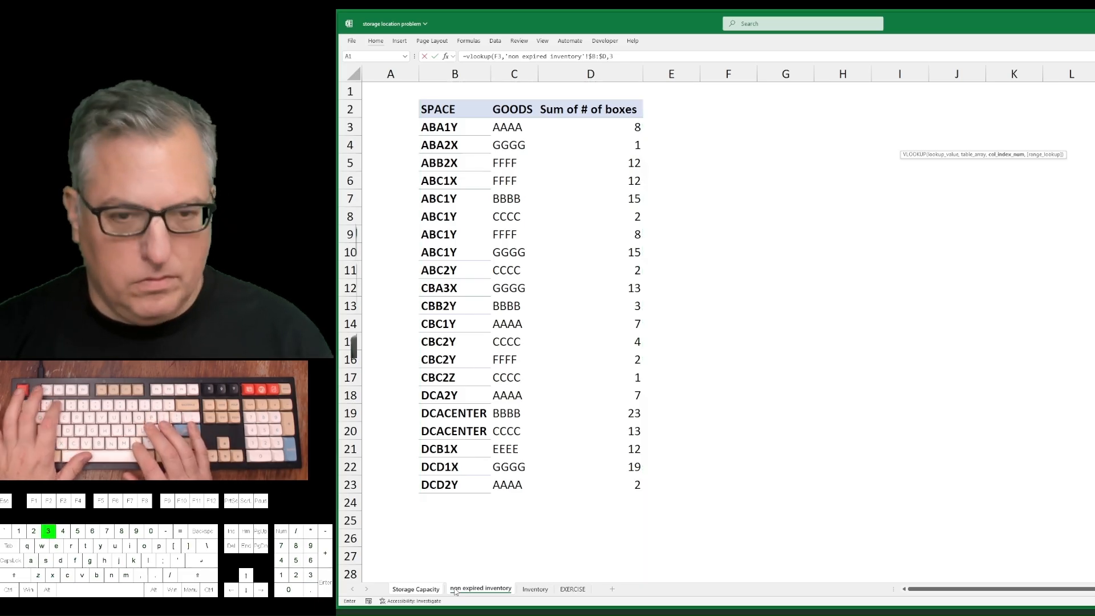
type(",false")
key("Return")
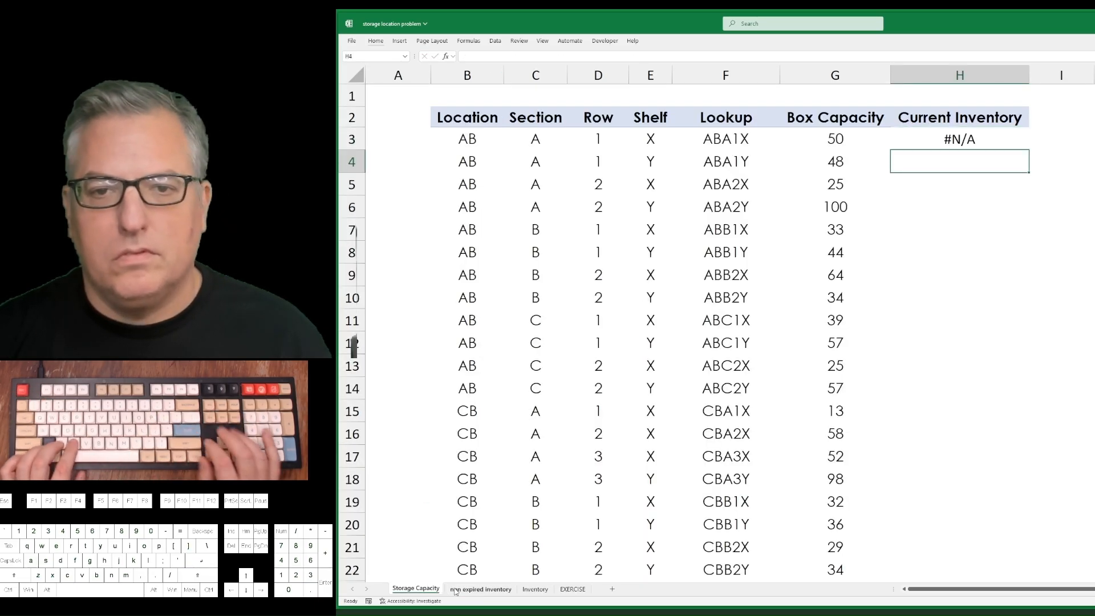
Fill the VLOOKUP formula down the Current Inventory column to row 39.
key("Left")
key("ctrl+Down")
key("Right")
key("ctrl+shift+Up")
key("ctrl+d")
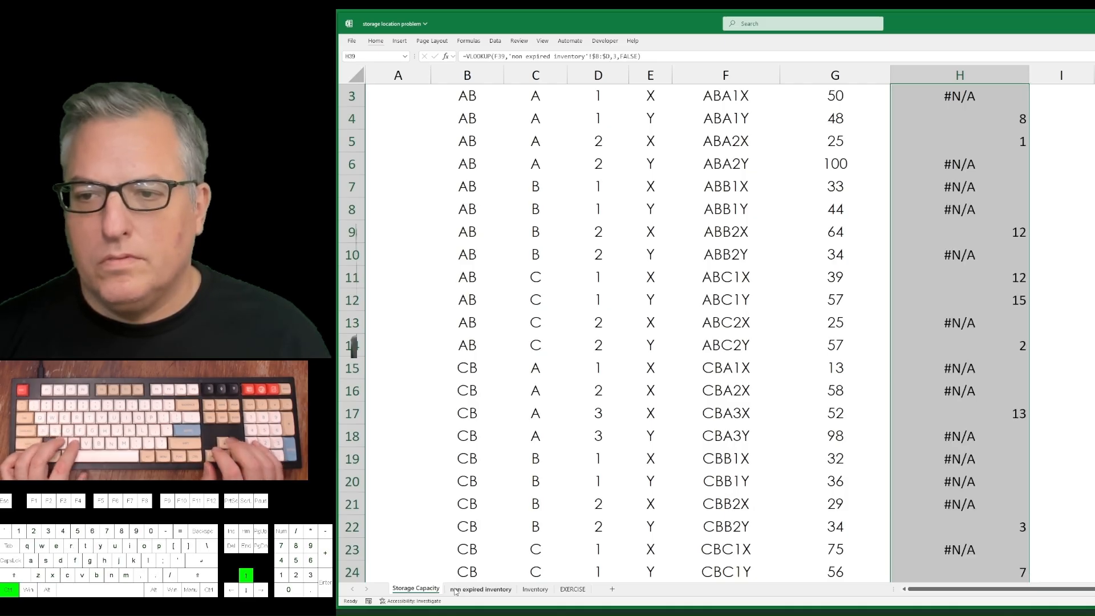
Examine the Current Inventory results against the lookup codes and box capacities down to the last row.
key("ctrl+Up")
key("Down")
key("Left")
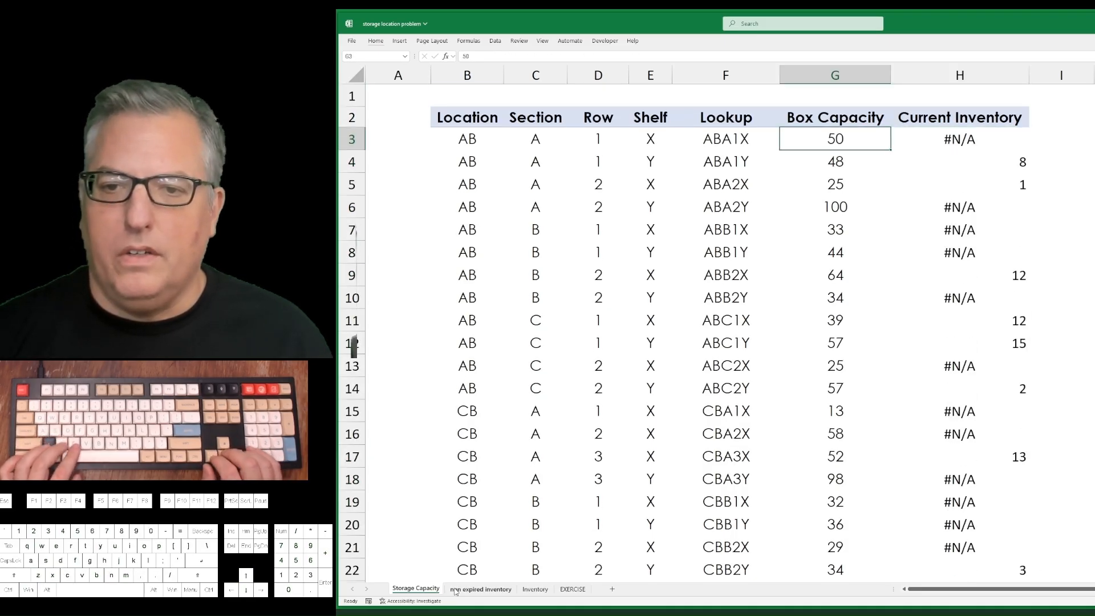
key("Left")
key("Left")
key("Right")
key("Right")
key("Right")
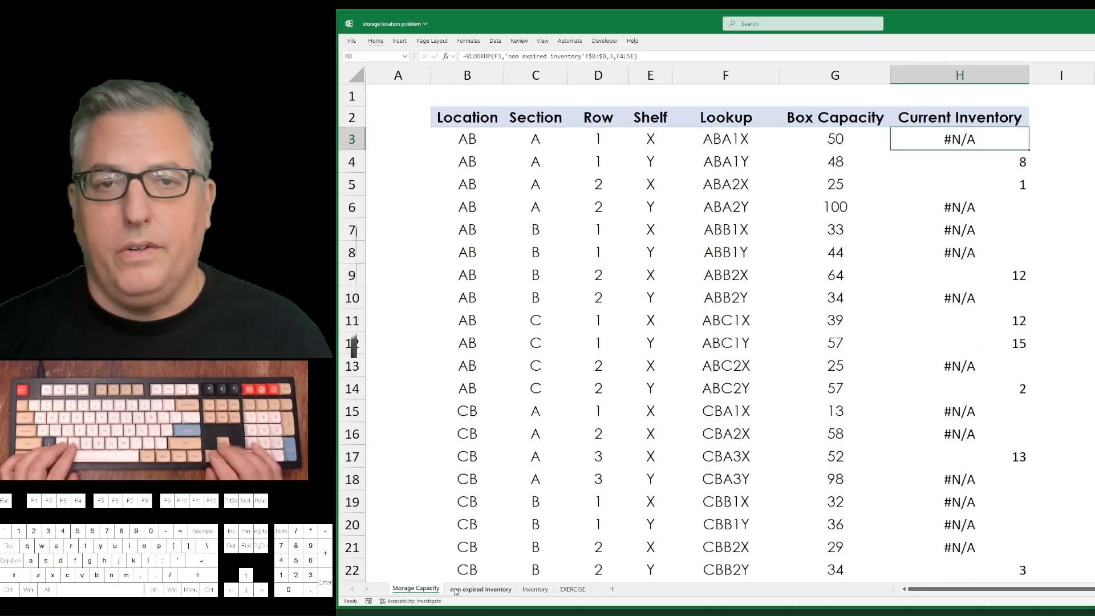
key("Left")
key("Left")
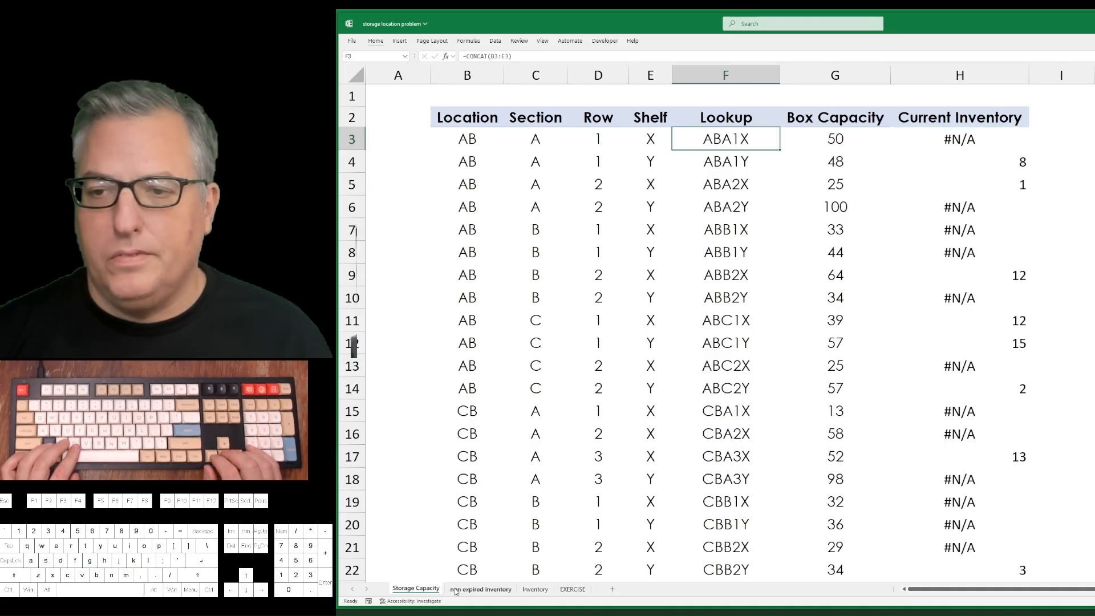
key("Right")
key("Right")
key("ctrl+shift+Down")
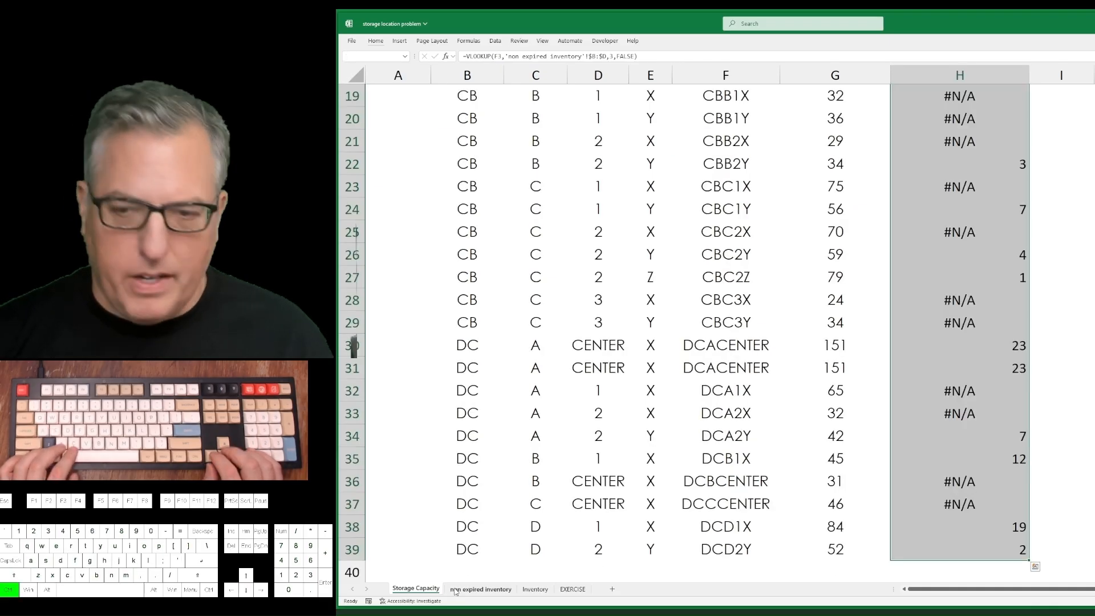
Wrap the VLOOKUP in H3 in an IFERROR that returns 0 when a lookup code is not found.
key("ctrl+shift+Up")
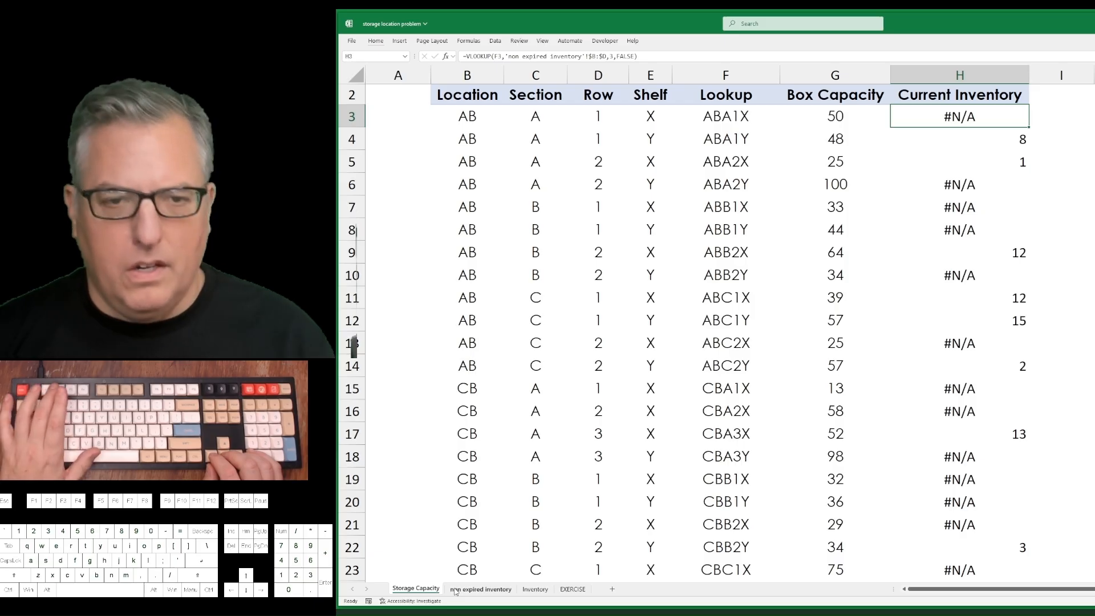
key("F2")
key("Left")
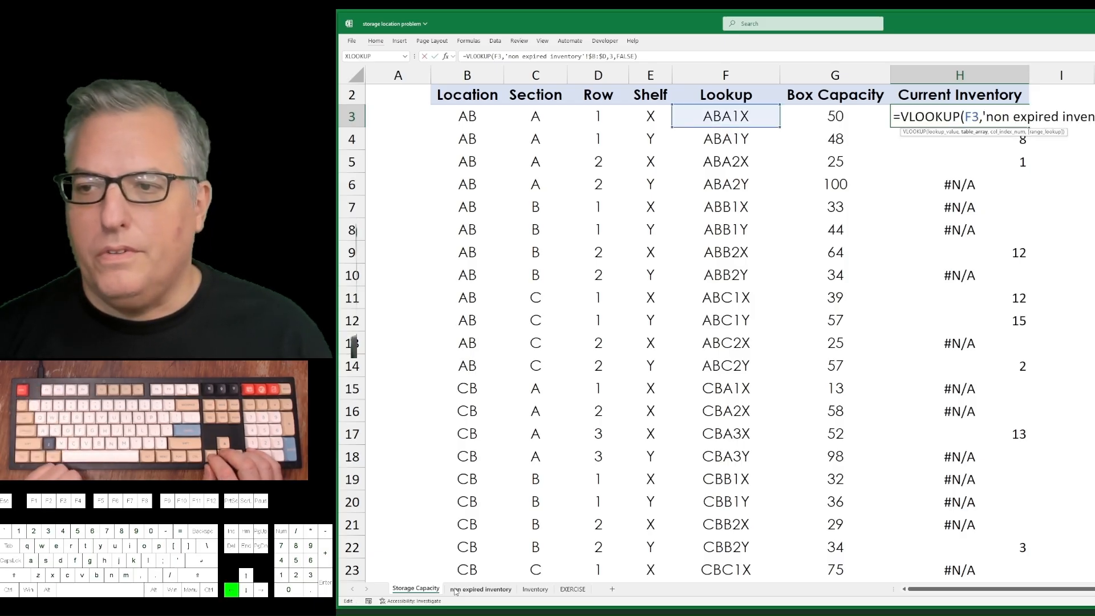
key("Left")
key("Left")
key("Left")
key("Left")
key("Left")
key("Left")
key("Left")
key("Left")
key("Left")
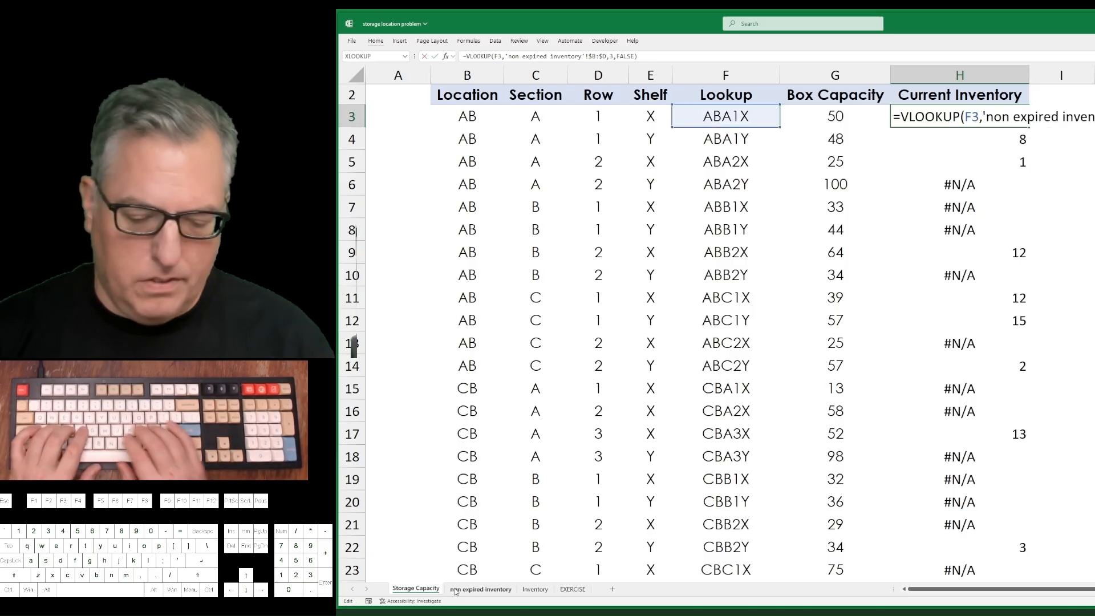
type("iferror(")
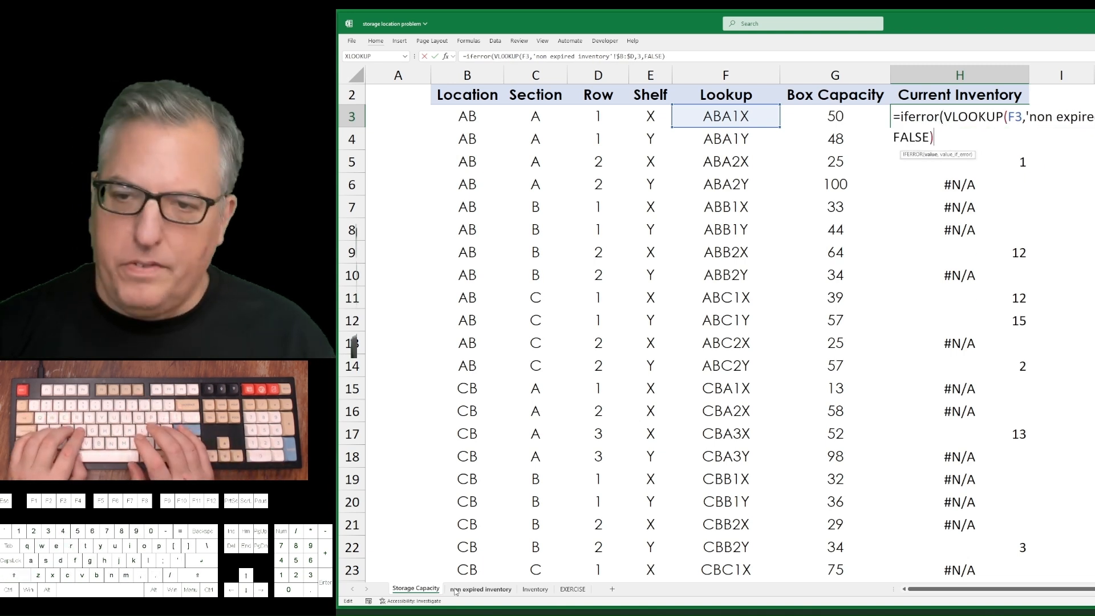
type(",")
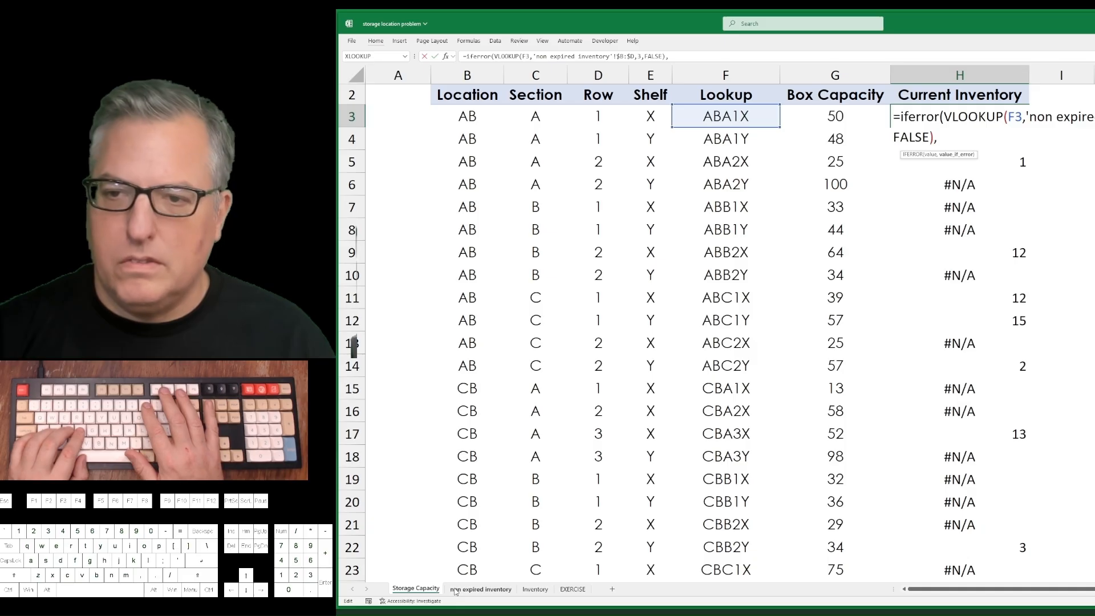
type("0")
key("Return")
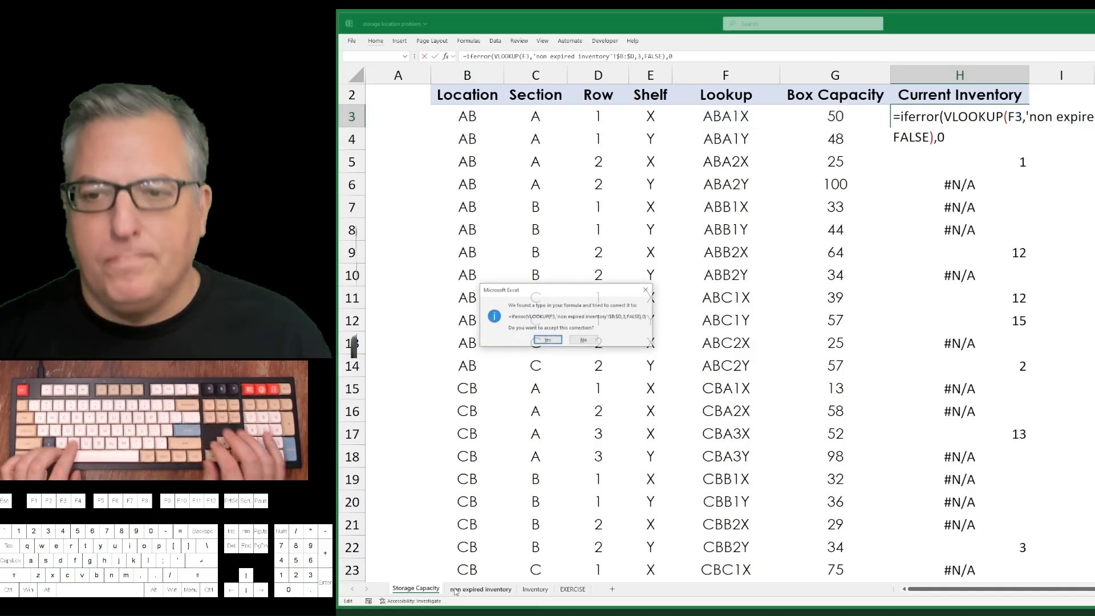
key("Return")
Fill the IFERROR formula from H3 down the Current Inventory column to row 39.
key("Up")
key("ctrl+shift+Down")
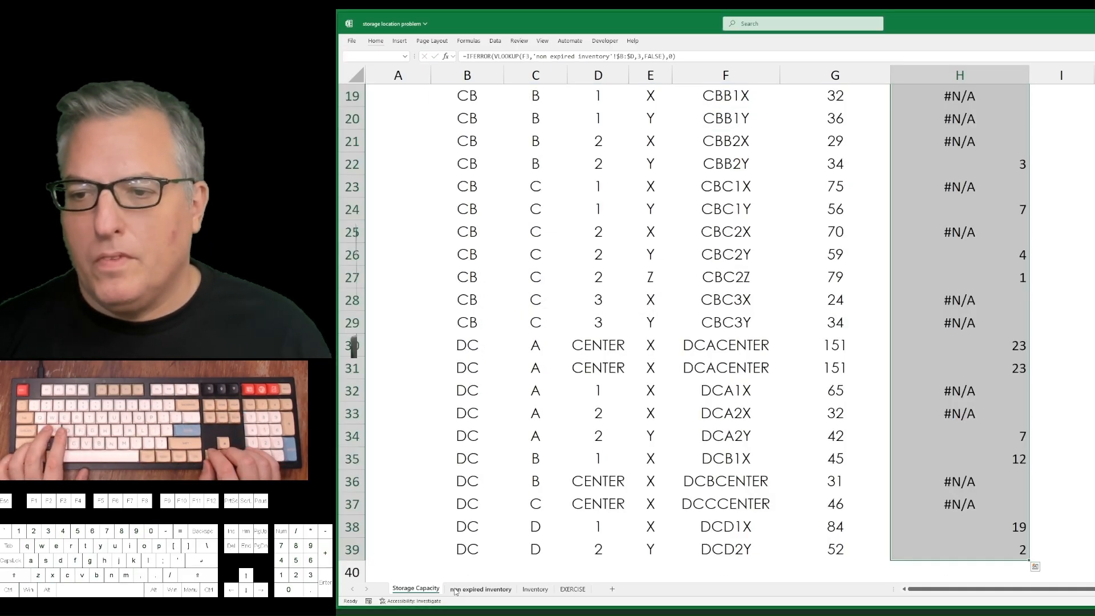
key("ctrl+d")
key("ctrl+Up")
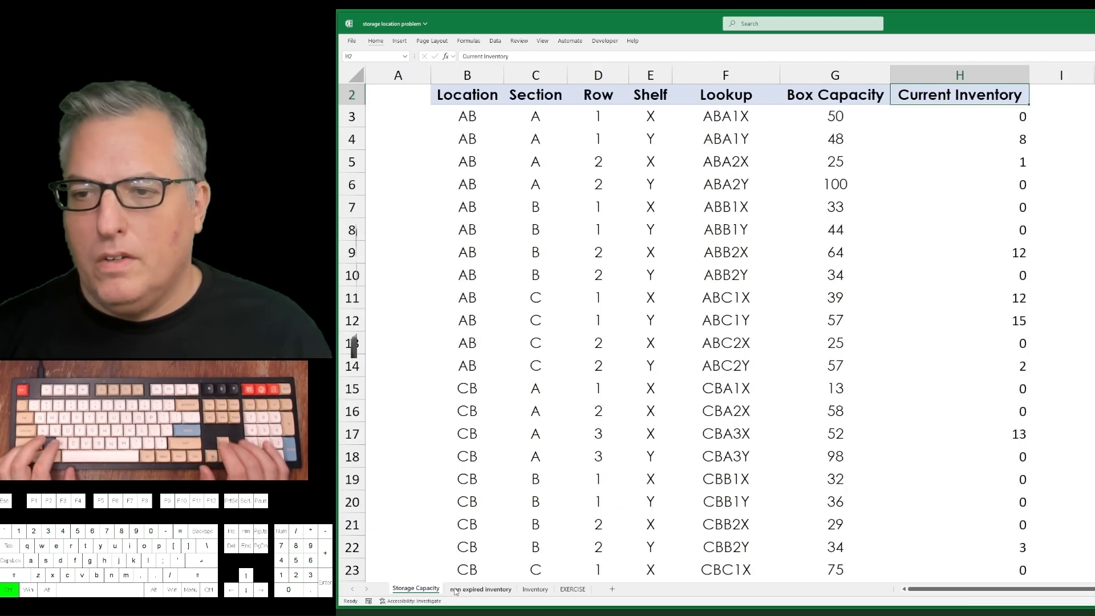
Clear all Current Inventory formulas from H3 to H39, keeping the column header.
key("Down")
key("ctrl+shift+Down")
key("Delete")
Start an XLOOKUP formula in H3 with the Lookup code in F3 as its lookup value.
key("ctrl+Up")
key("Down")
type("=")
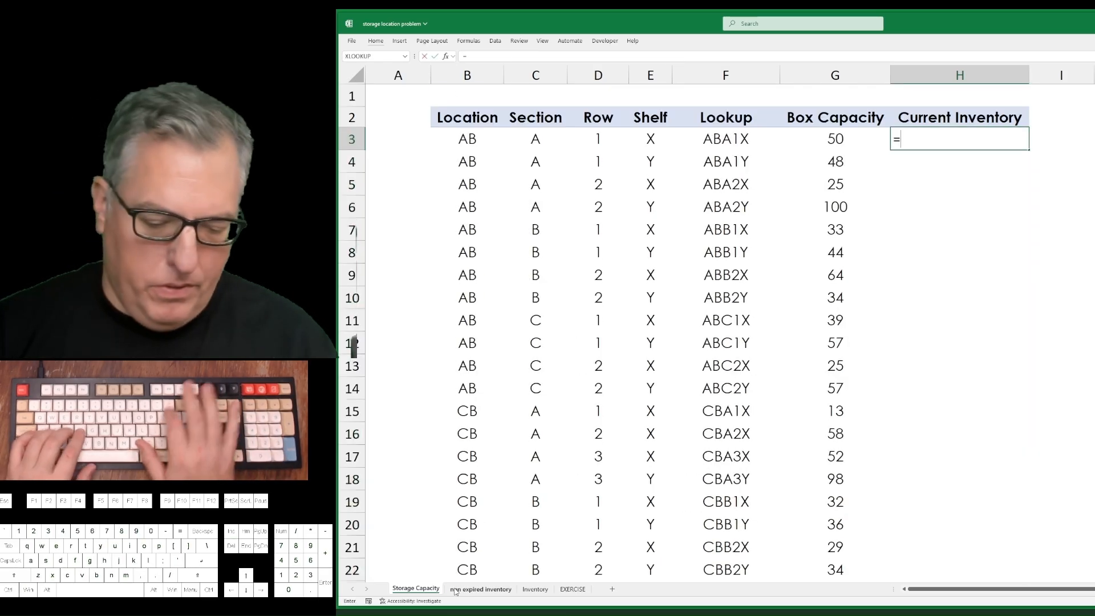
type("xlookuop")
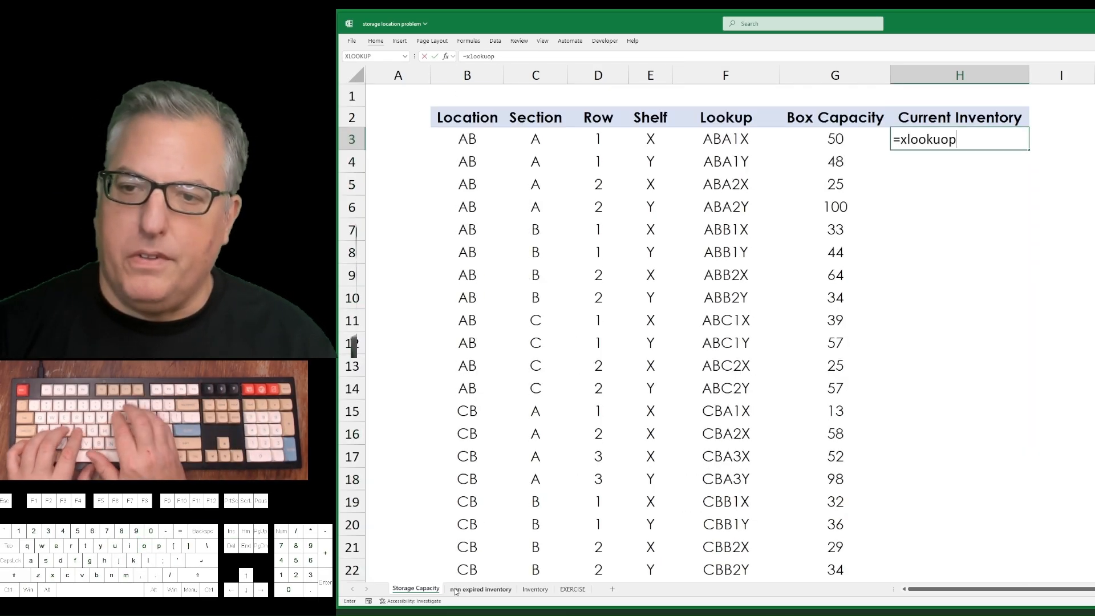
key("BackSpace")
key("BackSpace")
type("p(")
key("Left")
key("Left")
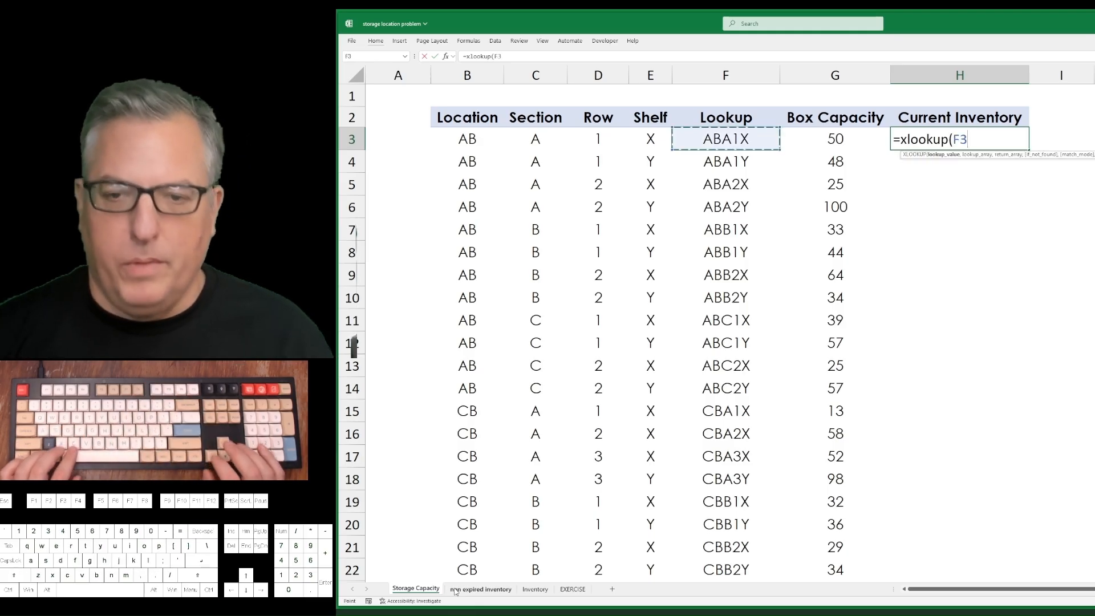
type(",")
Complete the XLOOKUP with non expired inventory column B as lookup array, column D as return array and 0 if not found.
key("ctrl+Page_Down")
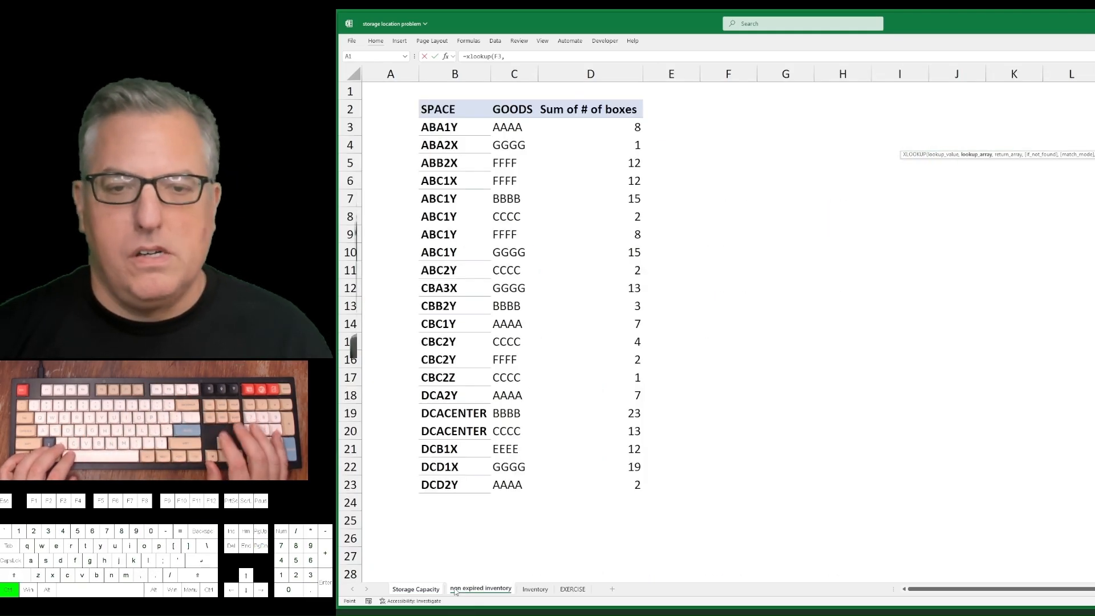
key("ctrl+space")
type(",")
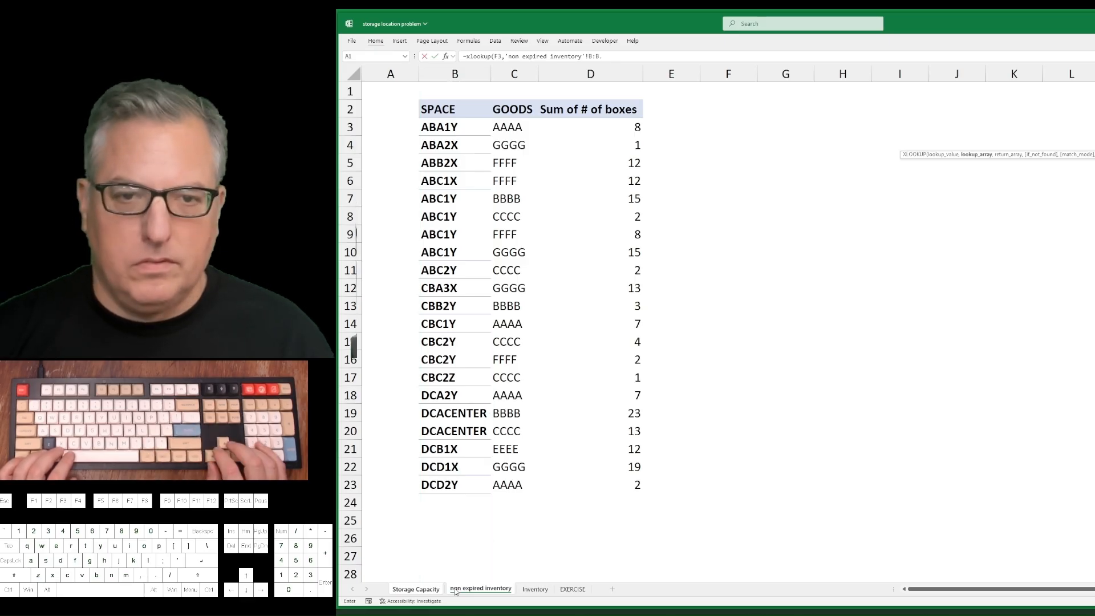
key("BackSpace")
type(",")
key("Right")
key("Right")
key("Right")
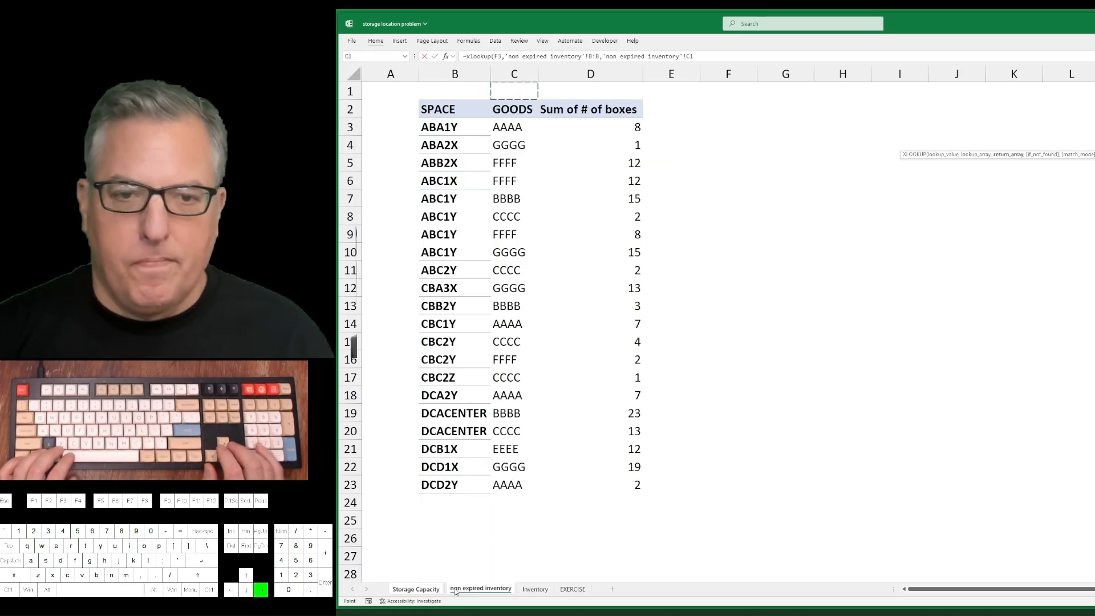
key("ctrl+space")
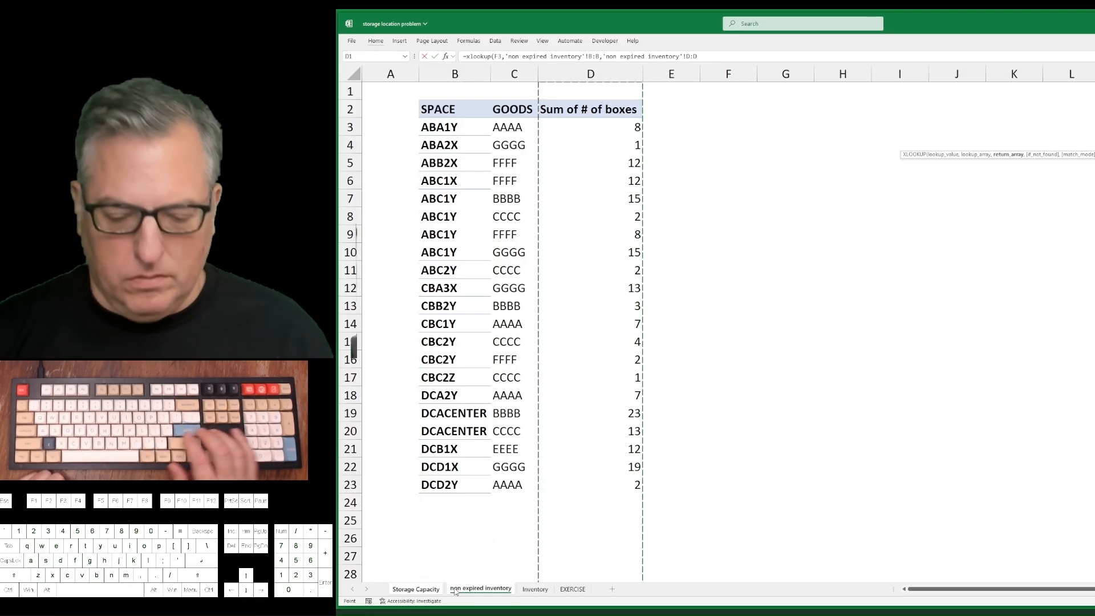
type(",")
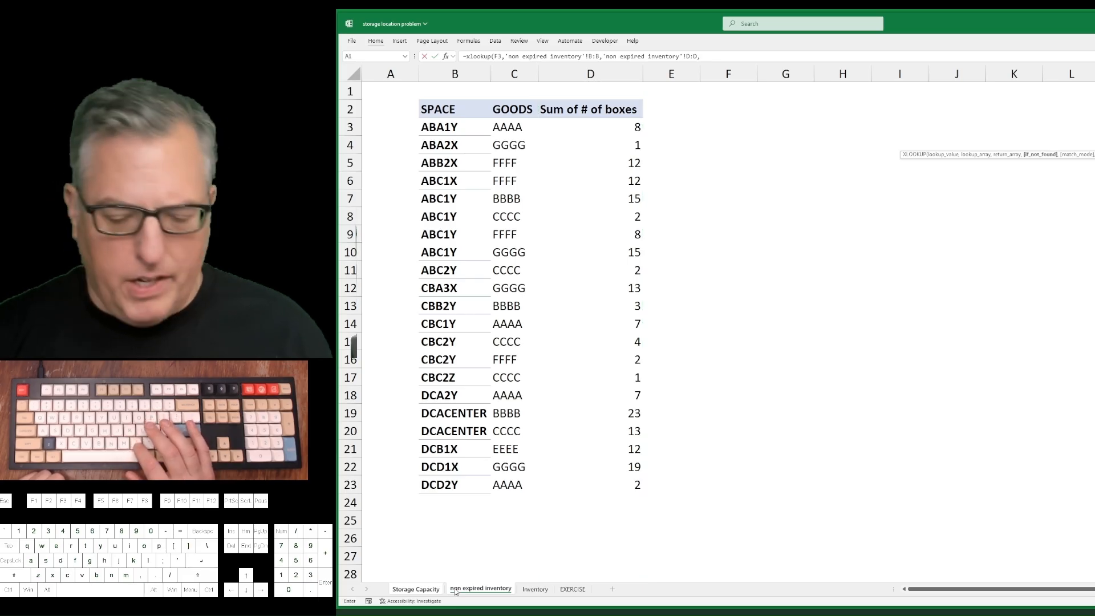
type("0")
key("Return")
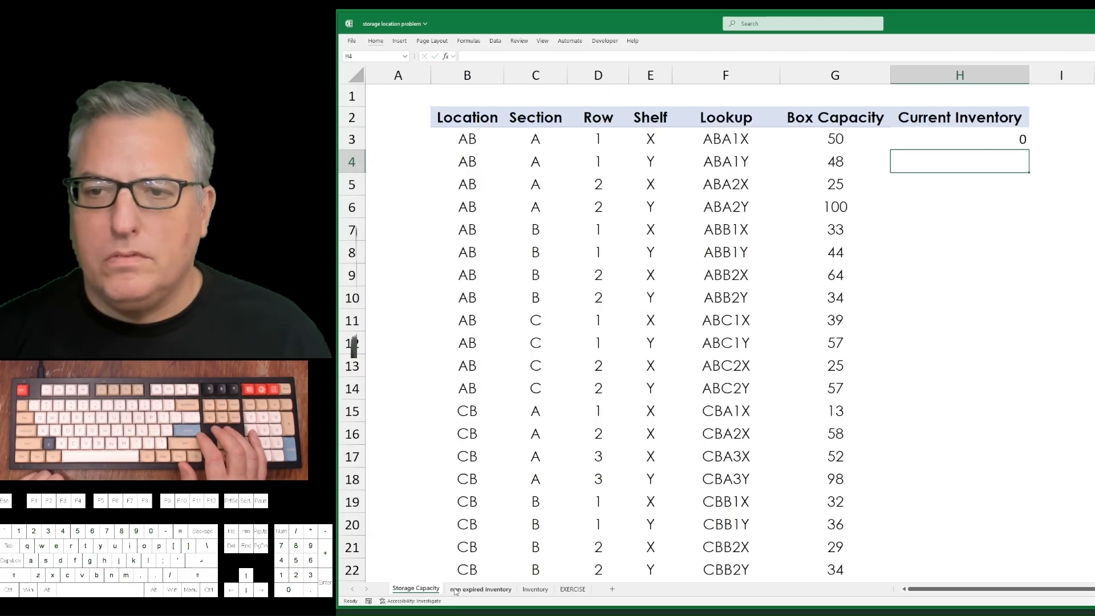
Fill the XLOOKUP formula from H3 down the Current Inventory column to row 39.
key("Left")
key("ctrl+Down")
key("Right")
key("ctrl+shift+Up")
key("ctrl+d")
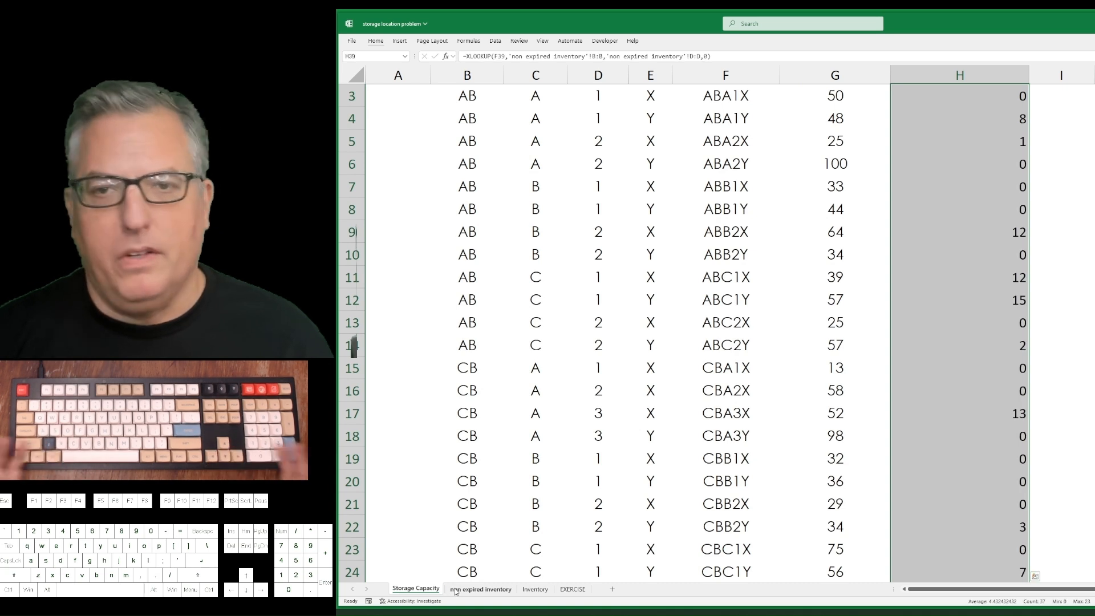
Add a SUM total of the Current Inventory column in H41.
key("ctrl+Up")
key("Down")
key("ctrl+shift+Down")
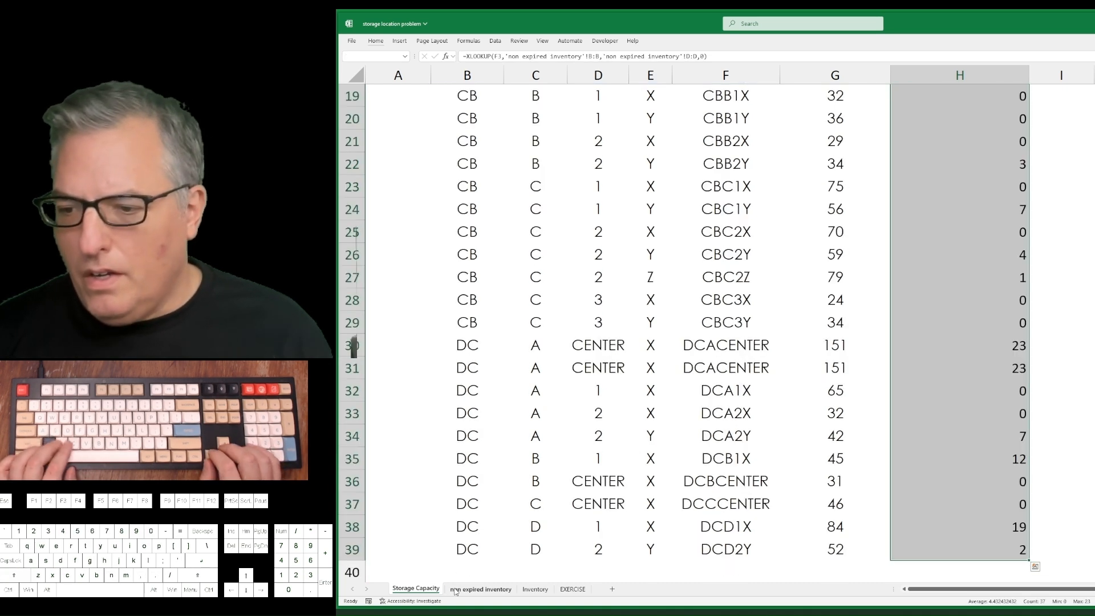
key("ctrl+Down")
key("Down")
key("Down")
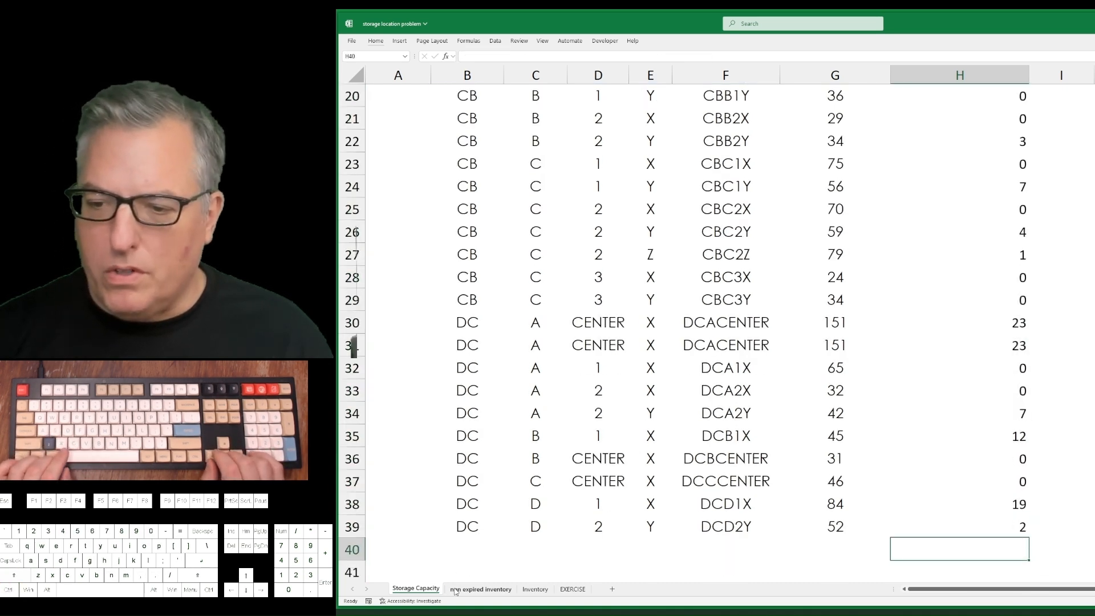
key("alt+equal")
key("Return")
key("Up")
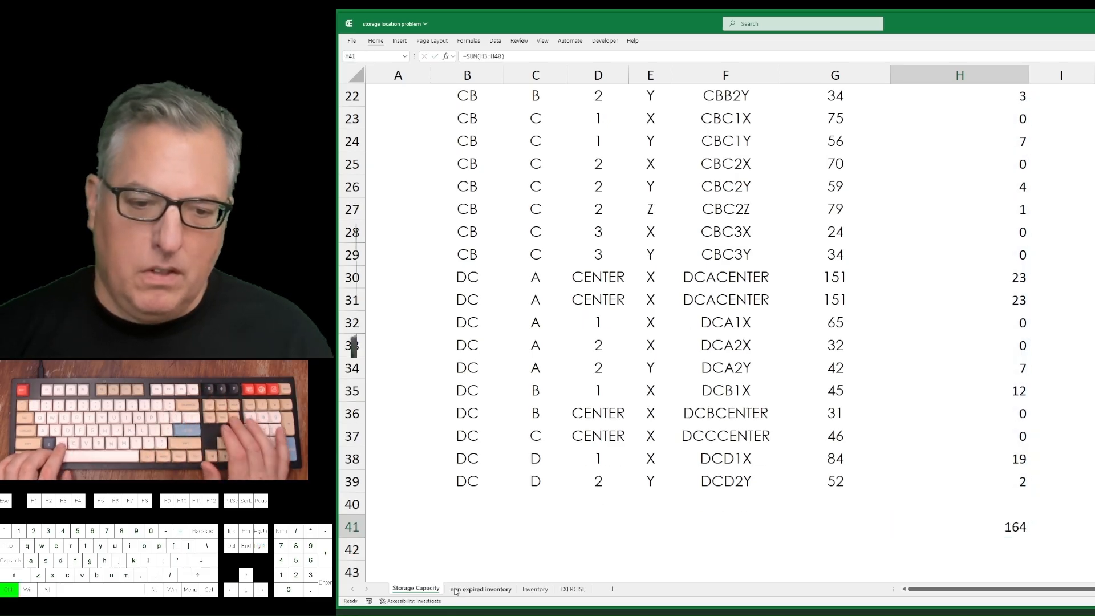
Add a SUM total of the Sum of # of boxes column in D25 on the non expired inventory sheet.
key("ctrl+Page_Down")
key("Down")
key("Down")
key("ctrl+Down")
key("Down")
key("Down")
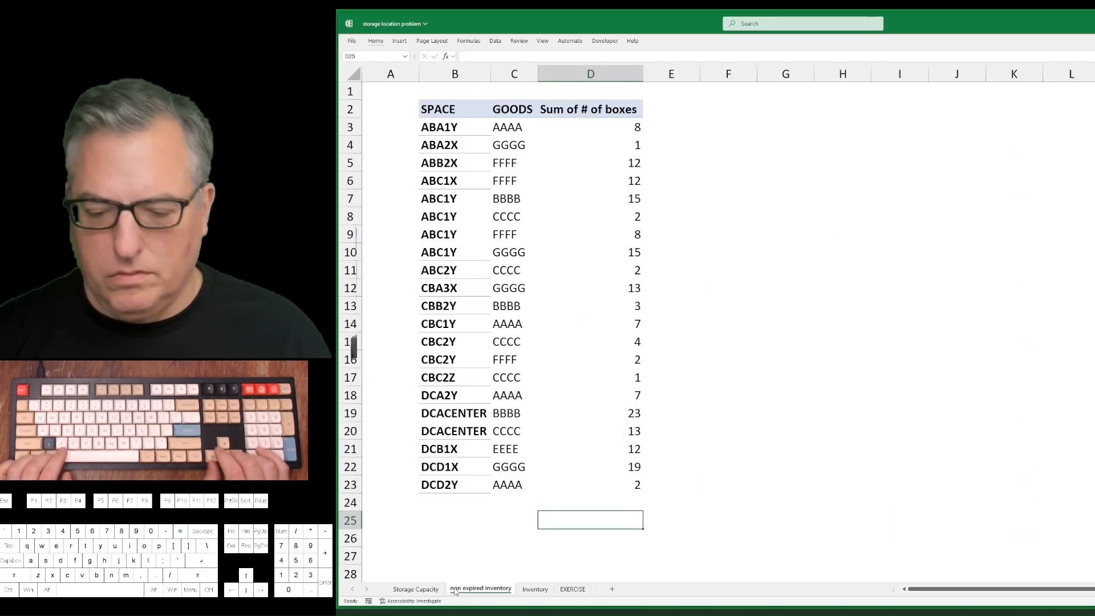
key("alt+equal")
key("Return")
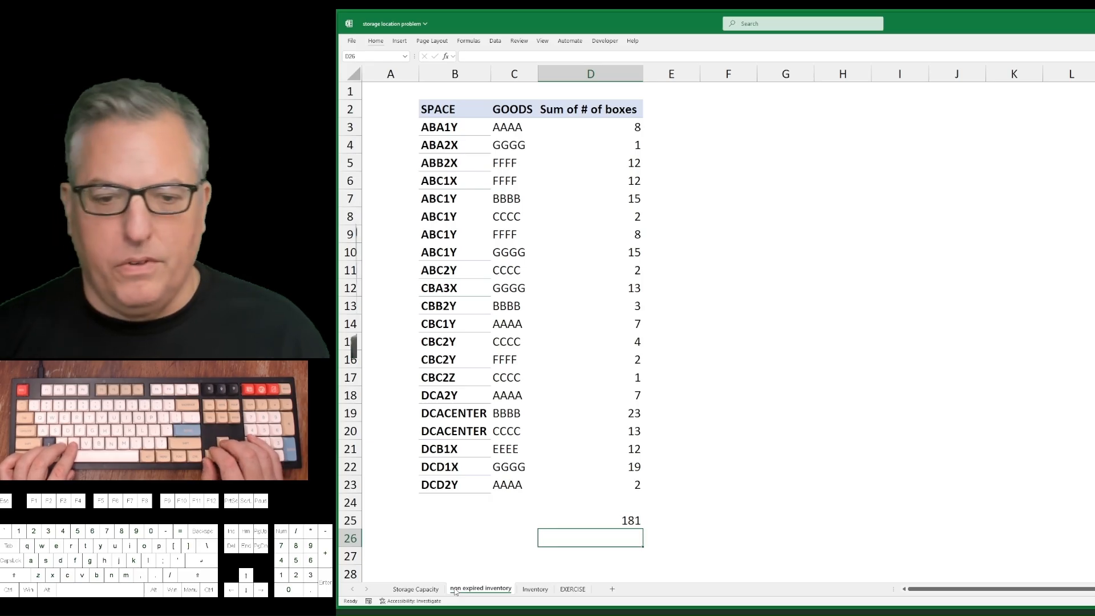
key("Up")
Compare the Current Inventory total and values on Storage Capacity with the box counts on the non expired inventory sheet.
key("ctrl+Page_Up")
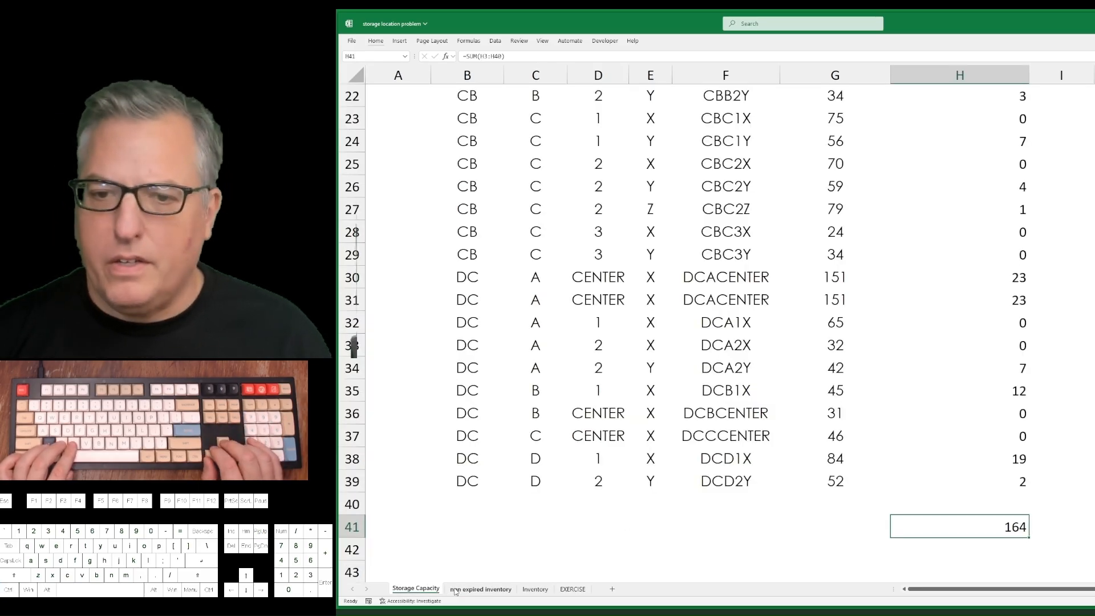
key("Up")
key("Up")
key("Up")
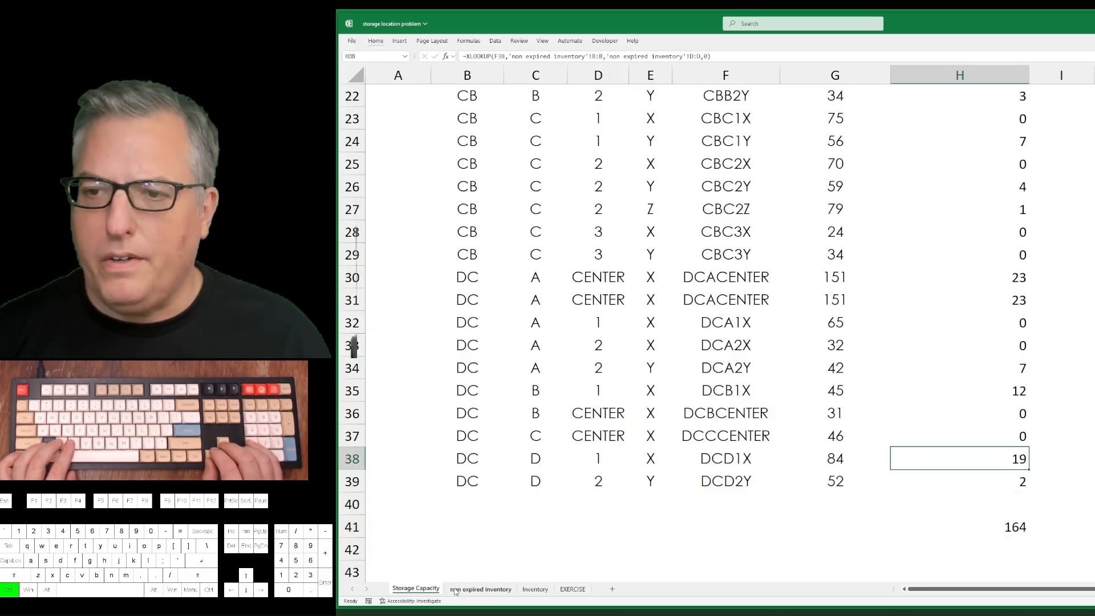
key("ctrl+Up")
key("Down")
key("ctrl+shift+Down")
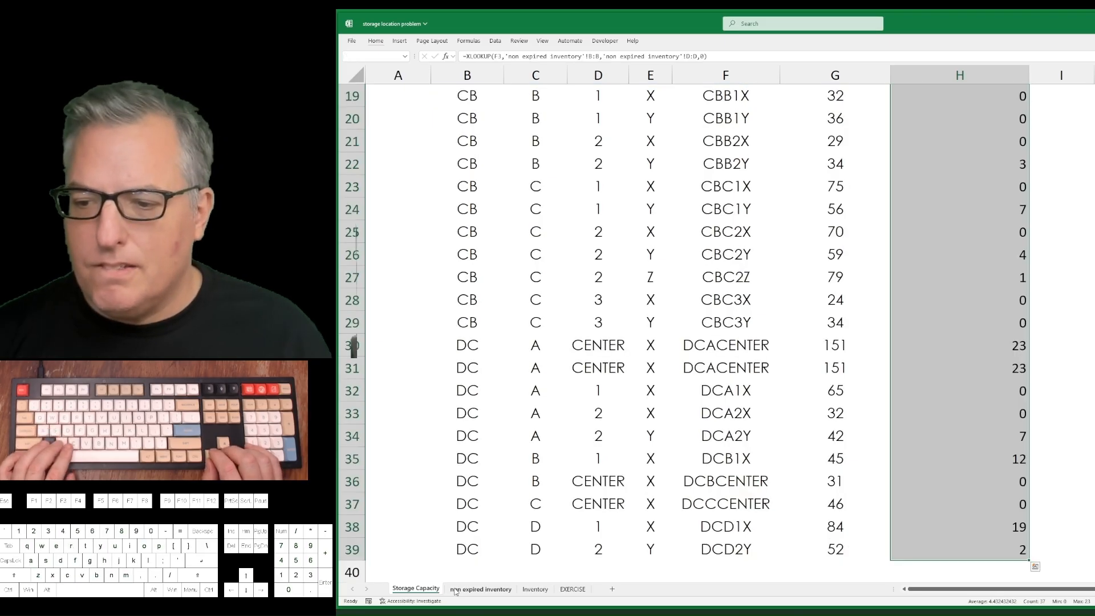
key("ctrl+Page_Down")
key("ctrl+Up")
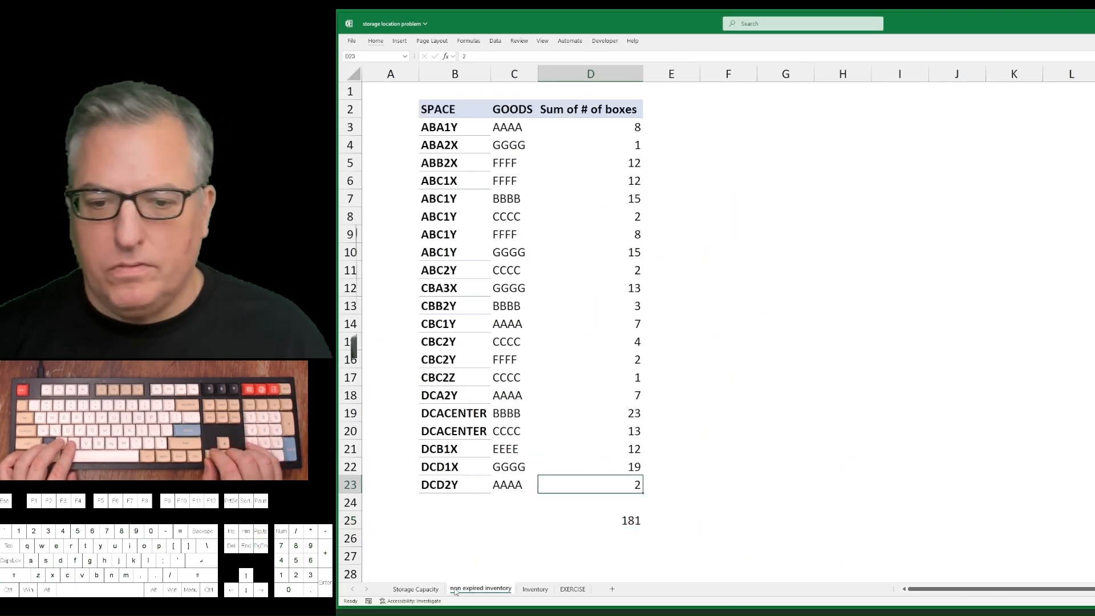
key("ctrl+shift+Up")
key("shift+Down")
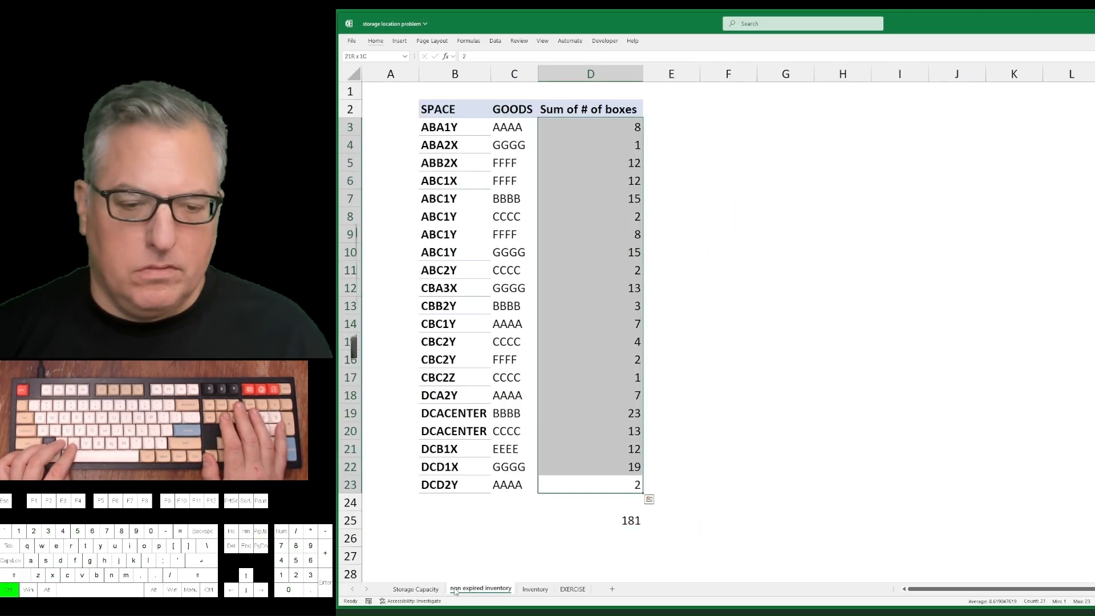
Examine the repeated DCACENTER rows and their box counts on the non expired inventory sheet.
key("ctrl+Left")
key("Up")
key("Up")
key("Up")
key("Up")
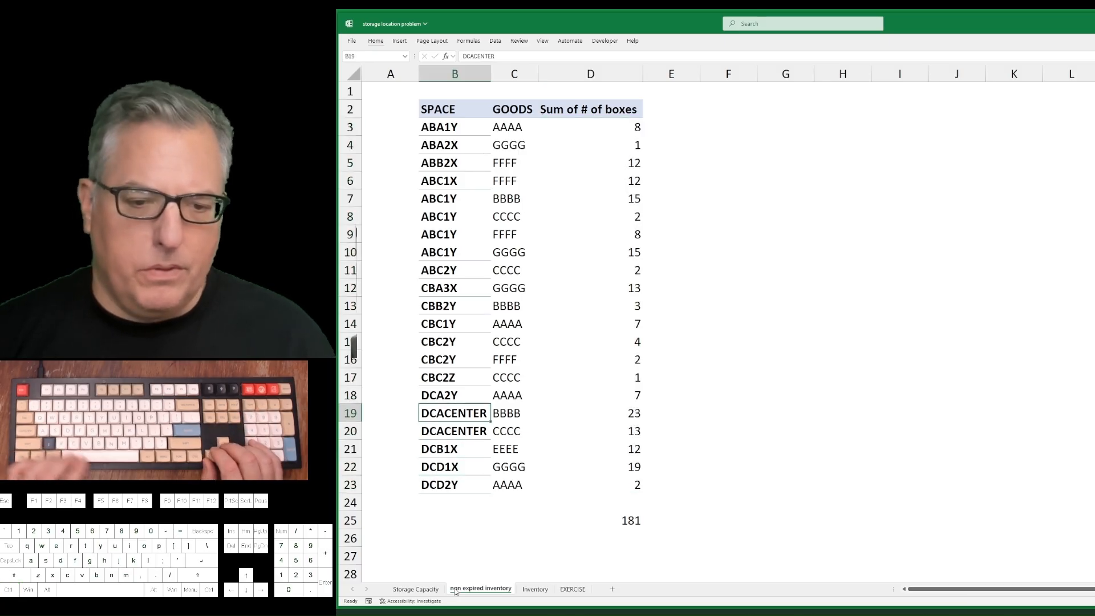
key("ctrl+Right")
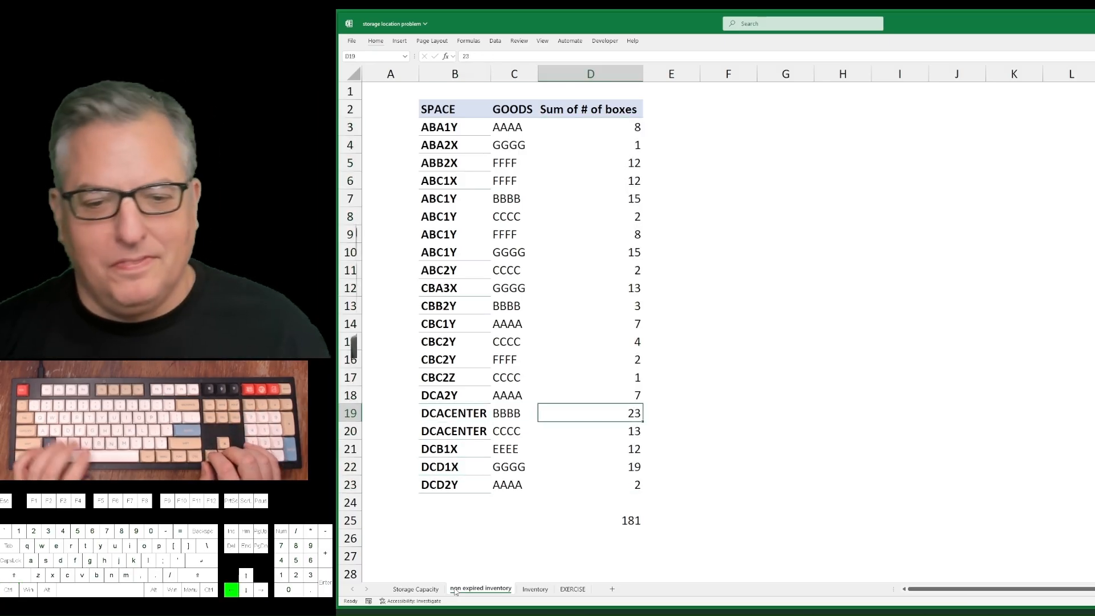
key("ctrl+Left")
key("shift+Down")
key("shift+Right")
key("shift+Right")
Start a VLOOKUP formula in E3 of the non expired inventory sheet with the space code in B3 as lookup value.
key("ctrl+Up")
key("Down")
key("Right")
key("Right")
key("Right")
key("Right")
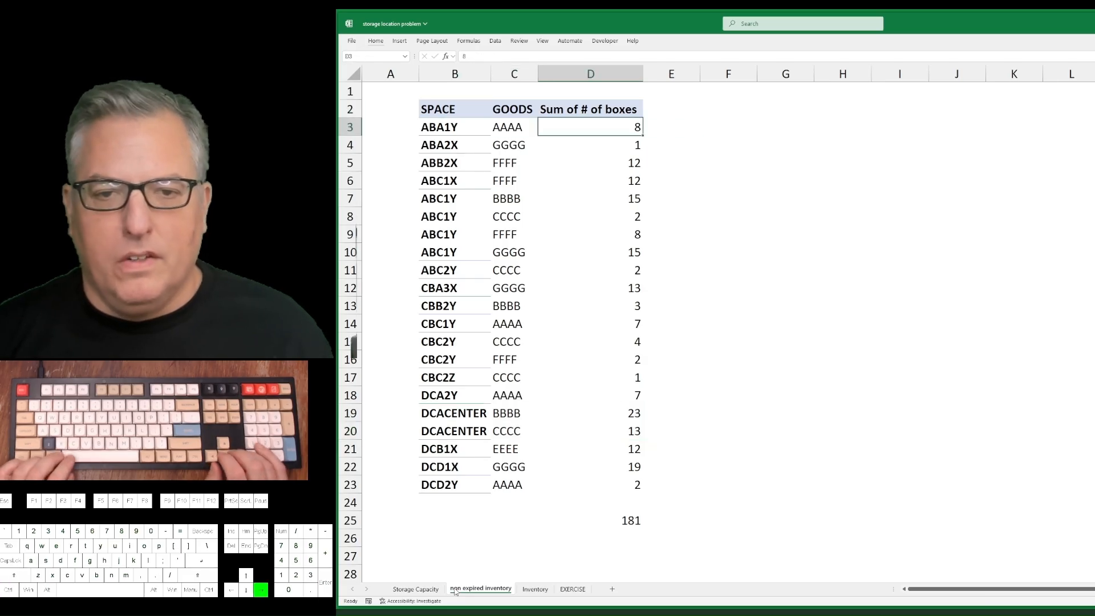
key("Left")
type("=vlookup(")
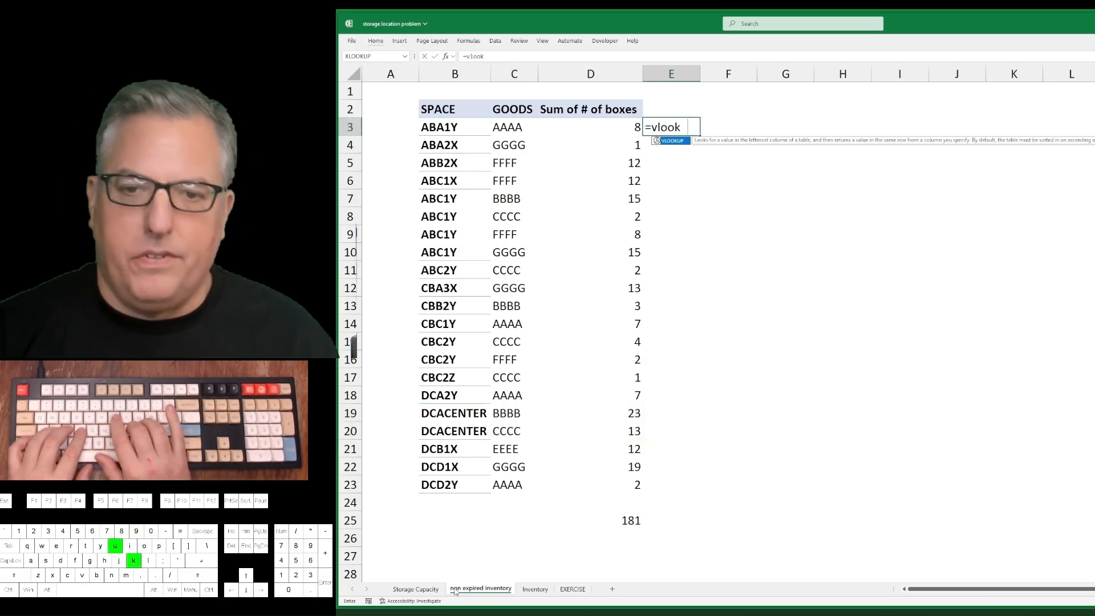
key("Left")
key("Left")
key("Left")
type(",")
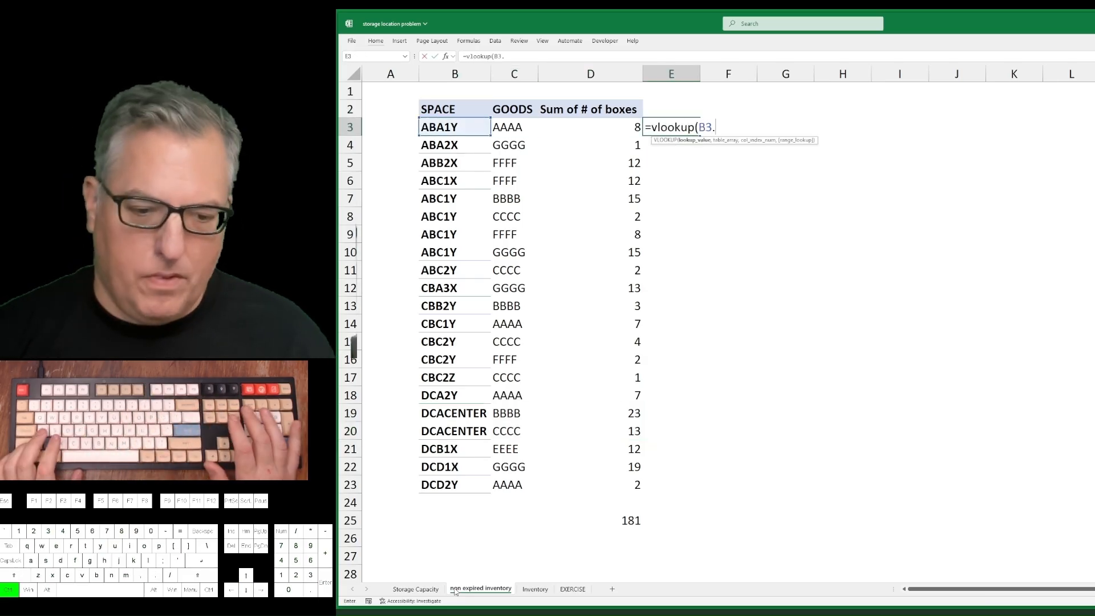
Use the absolute range $F$2:$H$39 on the Storage Capacity sheet as the table array of the VLOOKUP in E3.
key("ctrl+Page_Up")
key("Right")
key("Right")
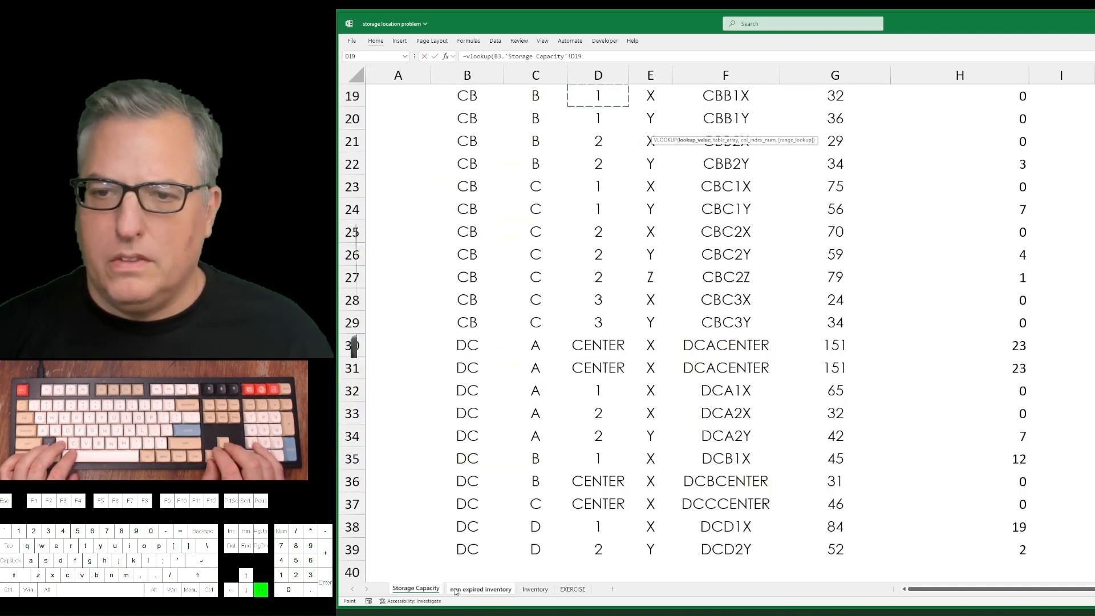
key("ctrl+Right")
key("ctrl+Up")
key("Left")
key("Left")
key("ctrl+shift+Right")
key("ctrl+shift+Down")
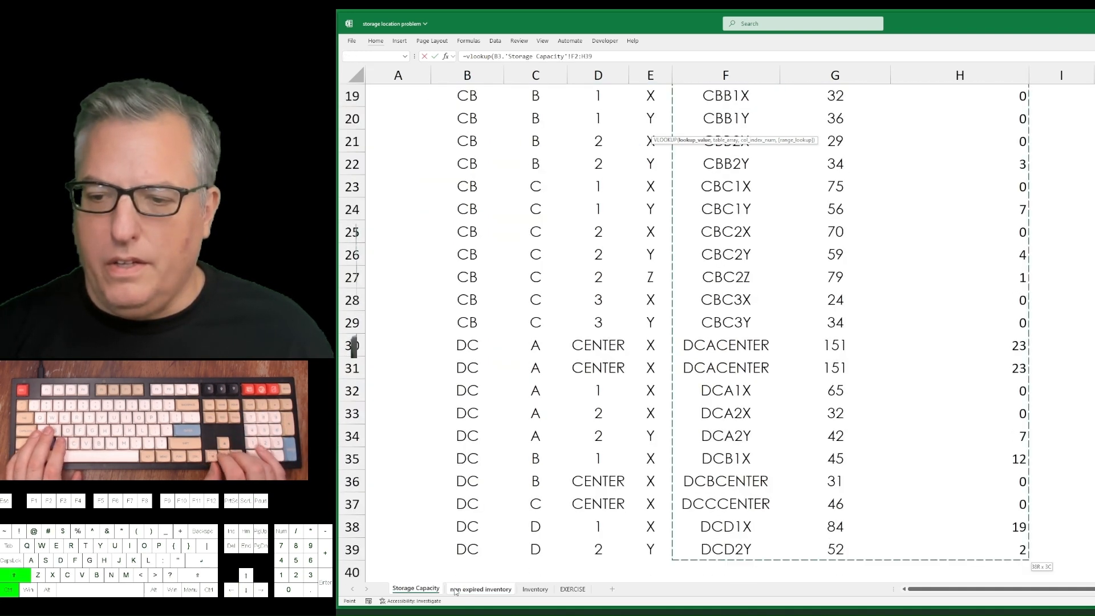
key("F4")
Complete the VLOOKUP in E3 with column index 3 and FALSE, correcting the period after B3 to a comma.
type(",3,false")
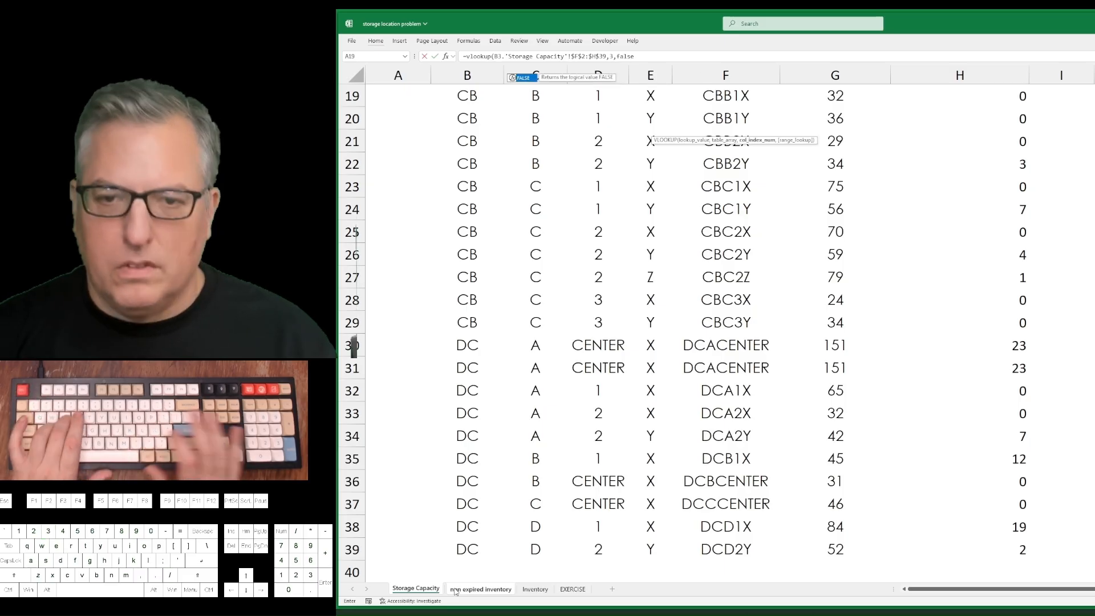
key("Return")
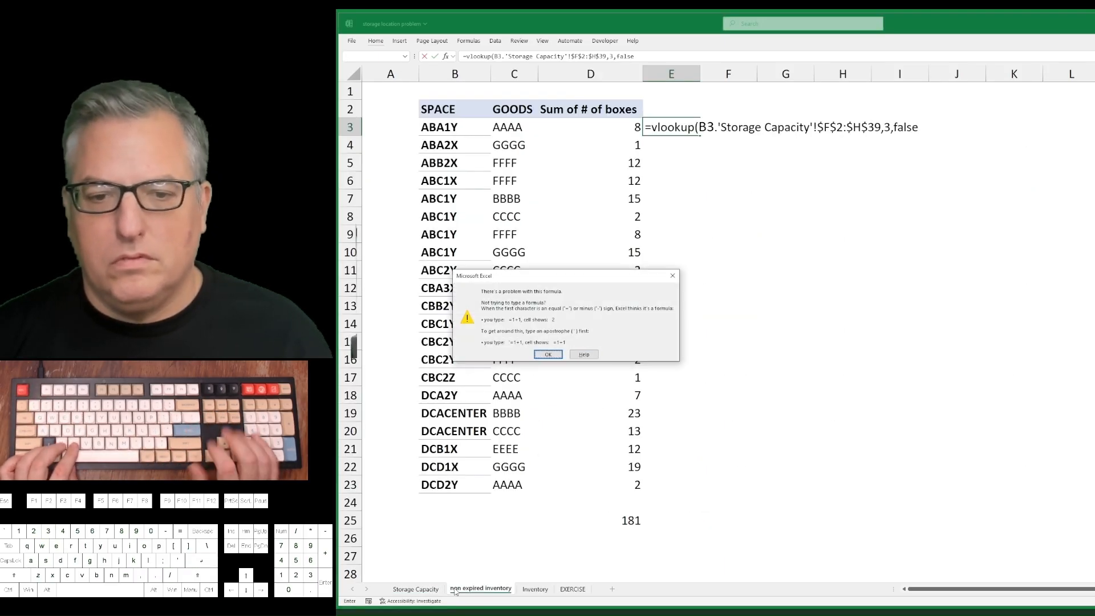
key("Return")
key("Return")
key("Return")
key("Left")
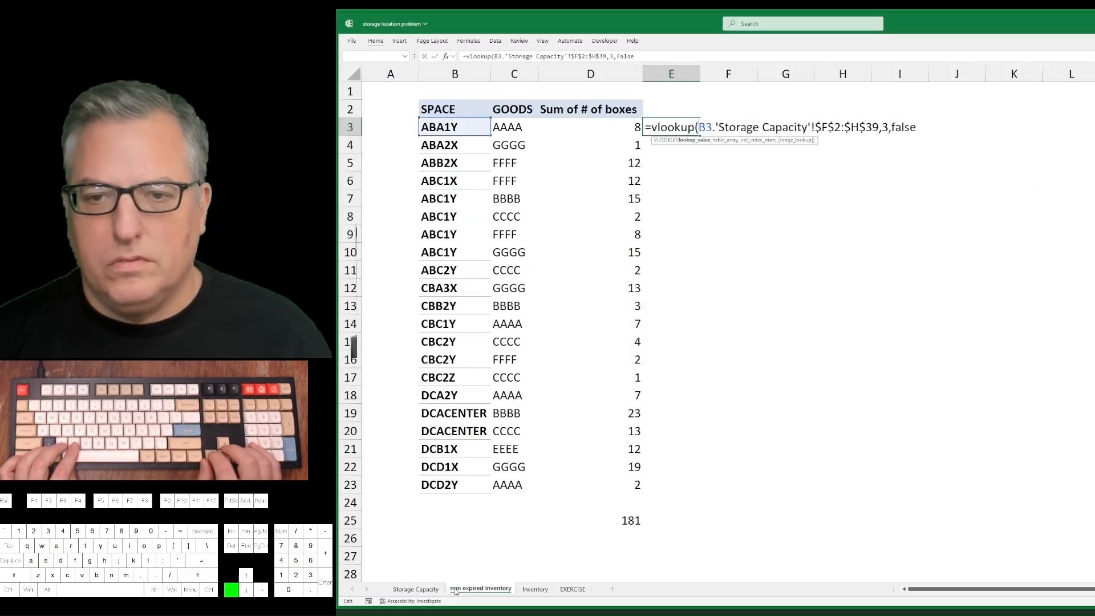
key("BackSpace")
type(",")
key("Return")
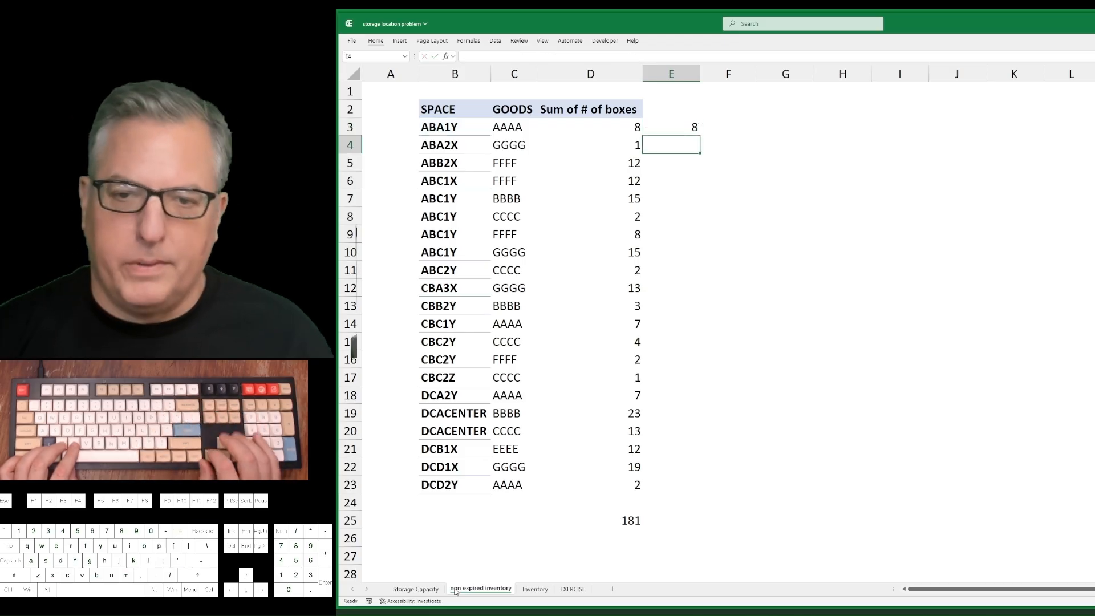
Fill the VLOOKUP formula in E3 down to E23, the last data row.
key("Left")
key("ctrl+Down")
key("Right")
key("ctrl+Up")
key("ctrl+shift+Down")
key("ctrl+d")
Enter a formula in F3 that subtracts D3 from E3.
key("Right")
type("=")
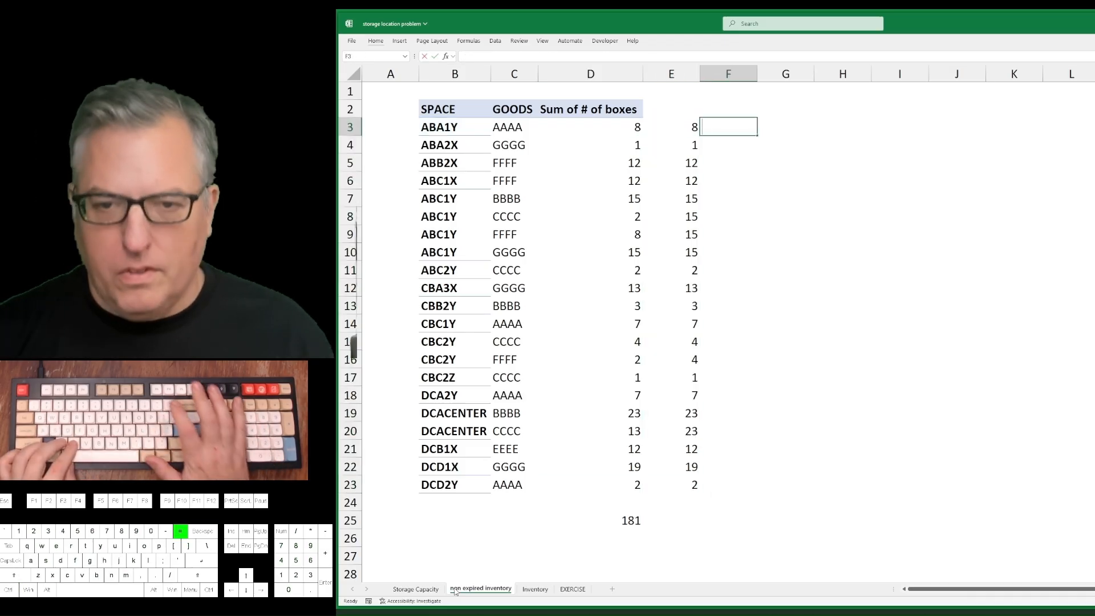
key("Left")
type("-")
key("Left")
key("Left")
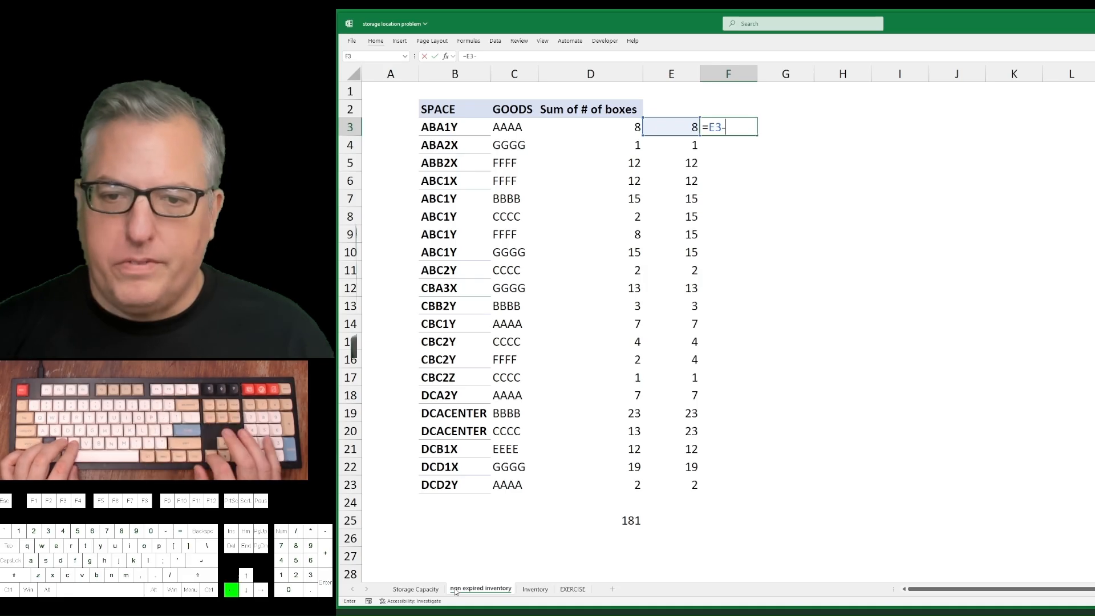
key("Return")
Fill the difference formula in F3 down to F23.
key("Left")
key("ctrl+Down")
key("Right")
key("ctrl+shift+Up")
key("ctrl+d")
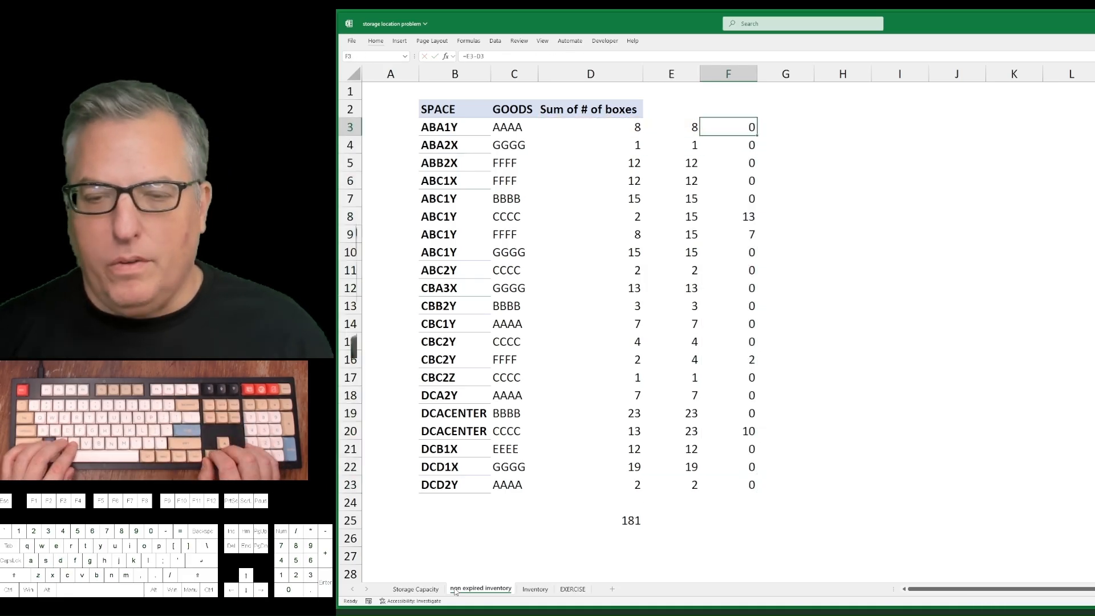
key("Left")
key("Left")
key("Right")
key("Right")
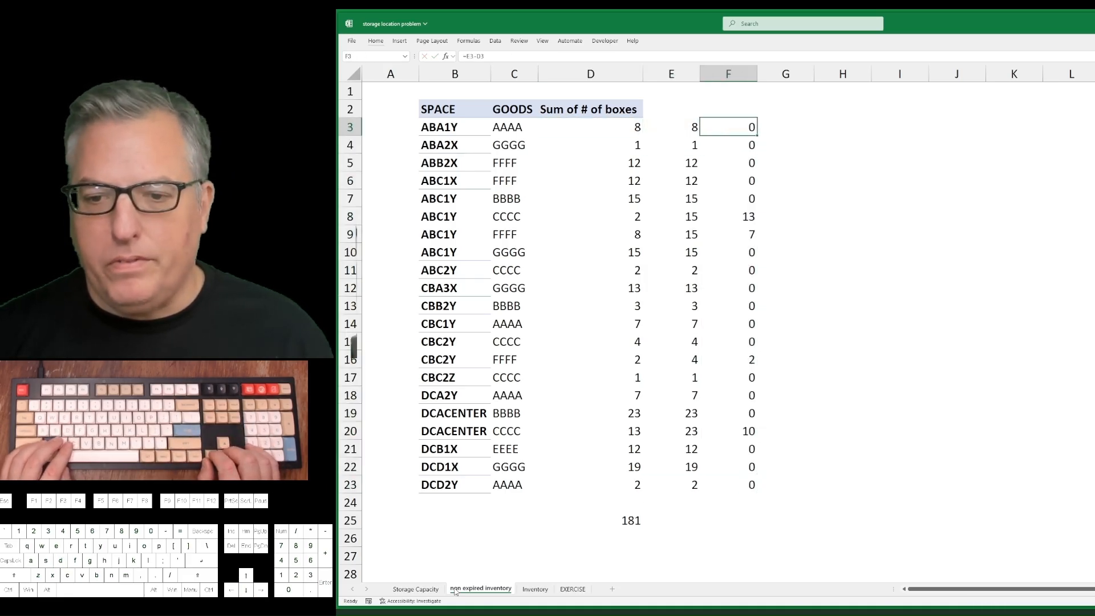
Add a filter across B3:F3 and exclude the value 0 from column F.
key("ctrl+shift+Left")
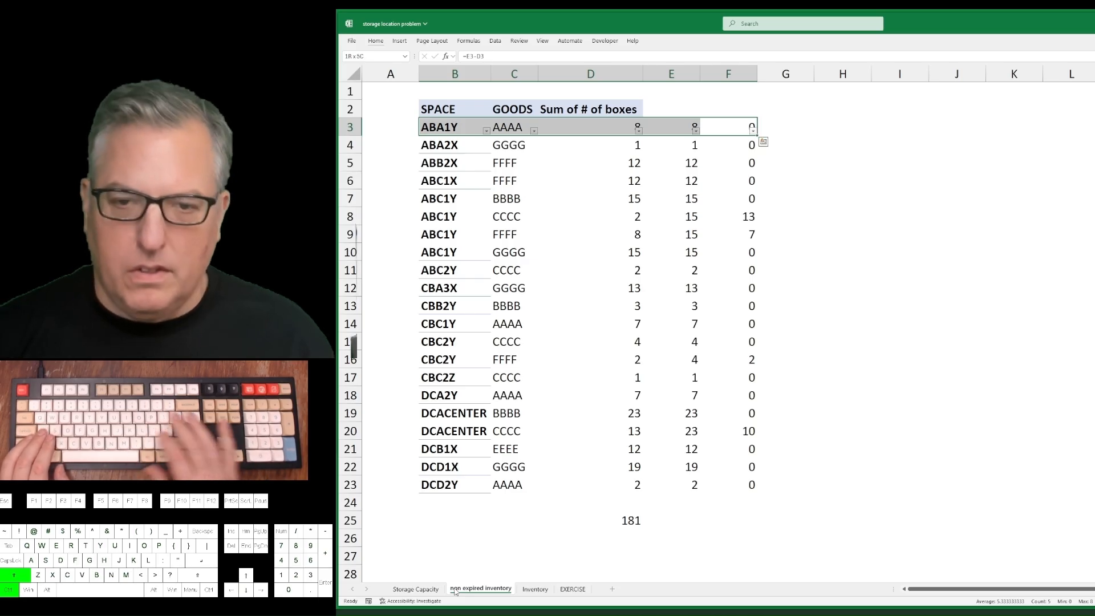
key("ctrl+shift+l")
key("Right")
key("Left")
key("alt+Down")
key("Down")
key("Down")
key("Down")
key("Down")
key("Down")
key("Down")
key("Down")
key("Down")
key("Down")
key("Down")
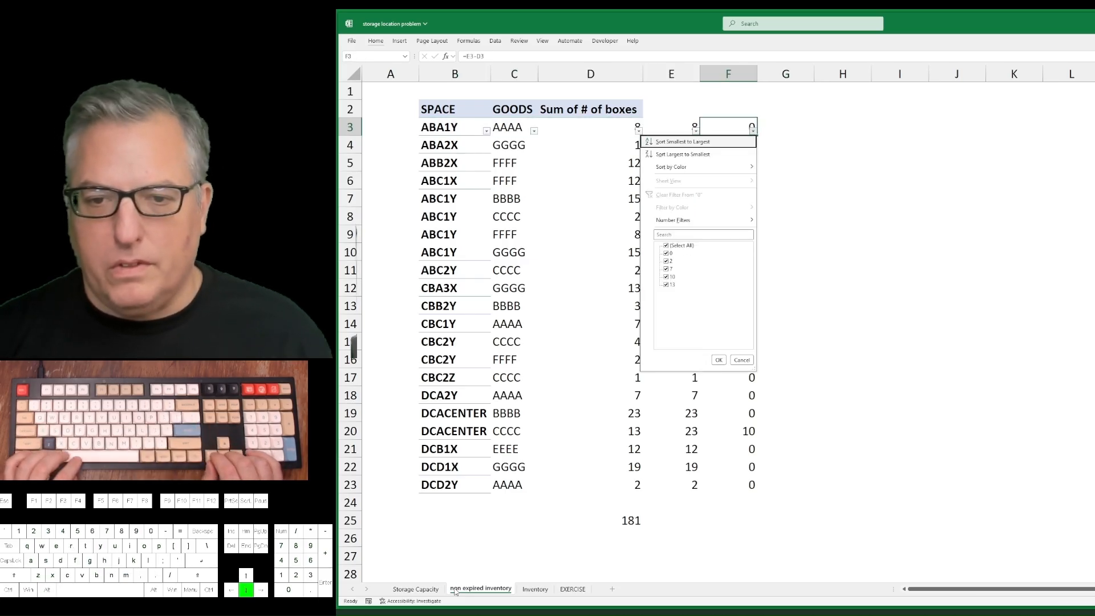
key("space")
key("Return")
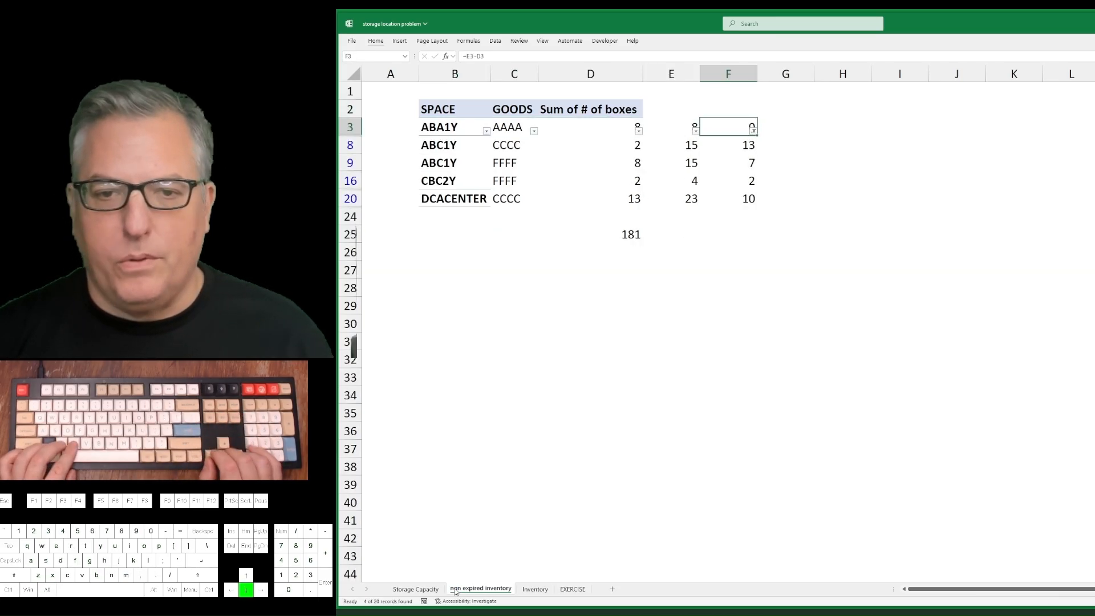
Copy the filtered space codes in column B, from ABA1Y through DCACENTER.
key("Left")
key("Left")
key("Left")
key("Left")
key("shift+Down")
key("shift+Down")
key("shift+Down")
key("shift+Down")
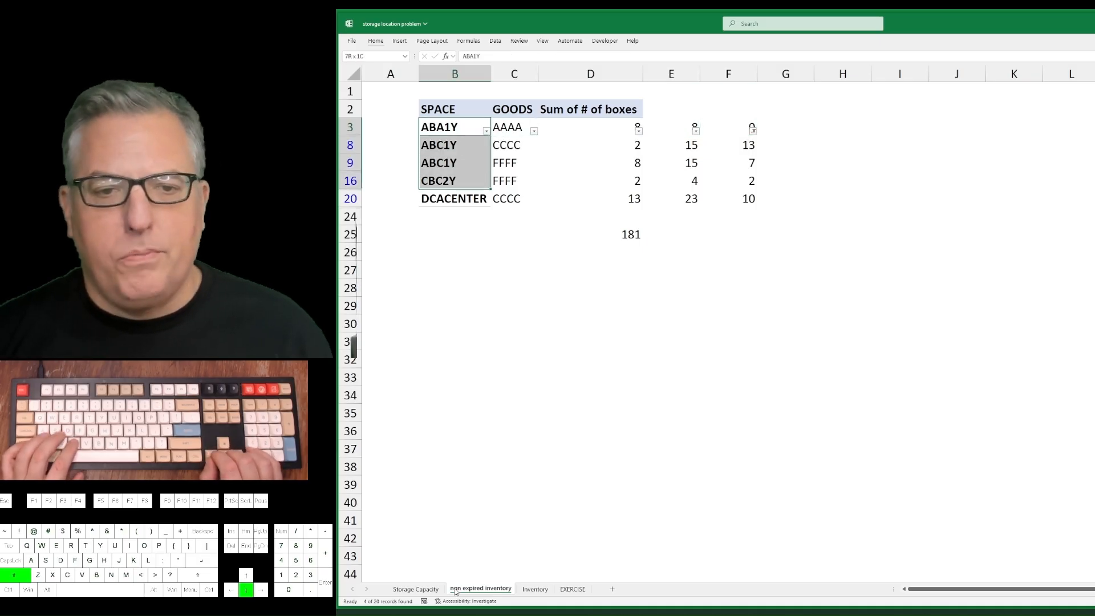
key("ctrl+c")
Paste the copied space codes into the Inventory sheet below the Shelf Life column, starting at F111.
key("ctrl+Page_Up")
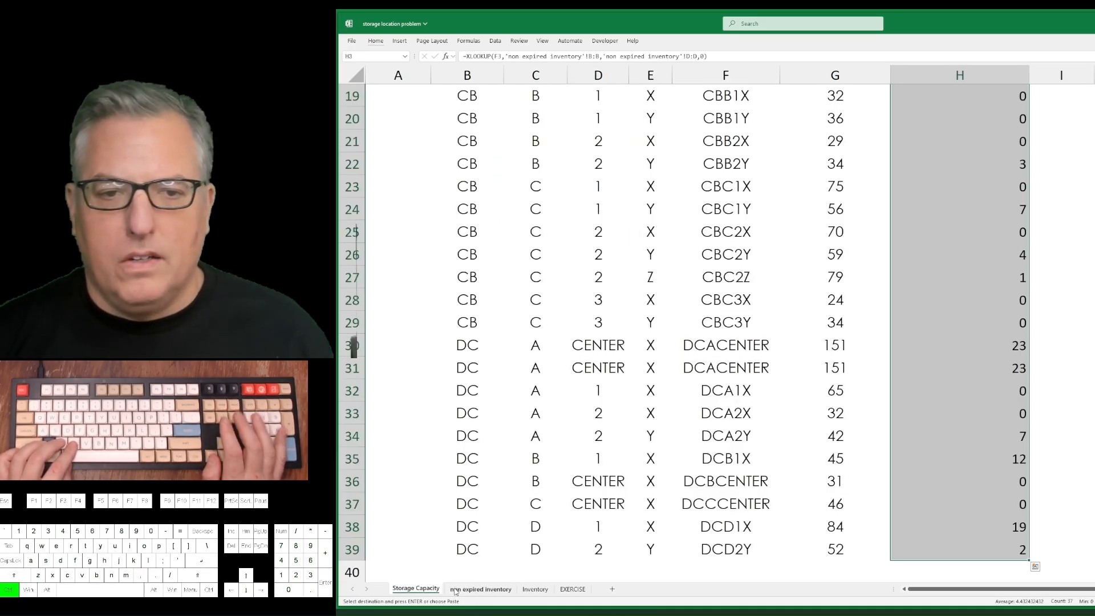
key("ctrl+Up")
key("Down")
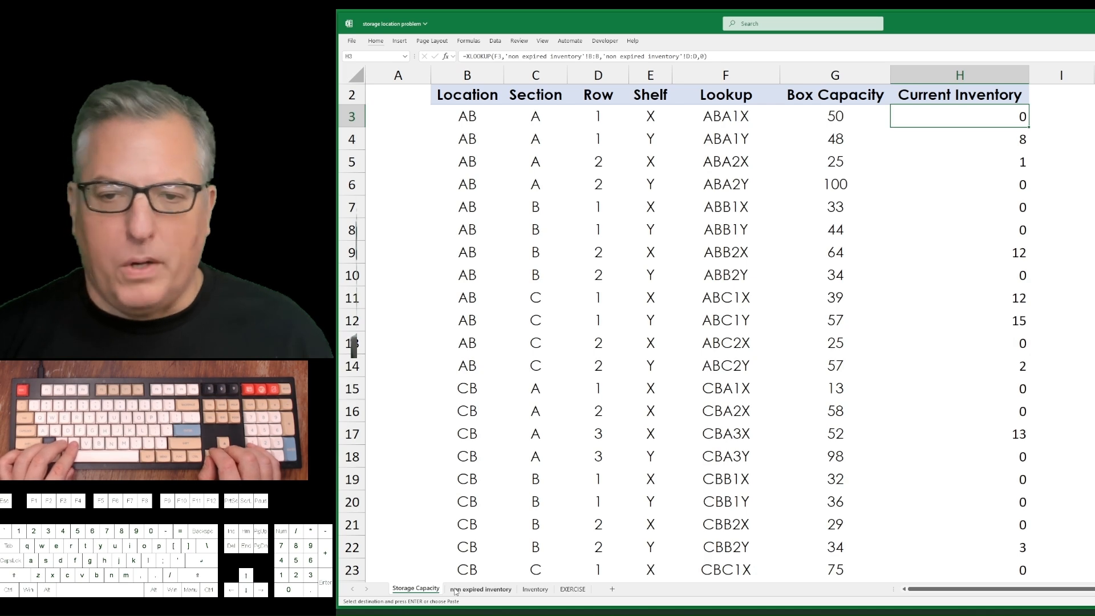
key("ctrl+Page_Down")
key("ctrl+Page_Down")
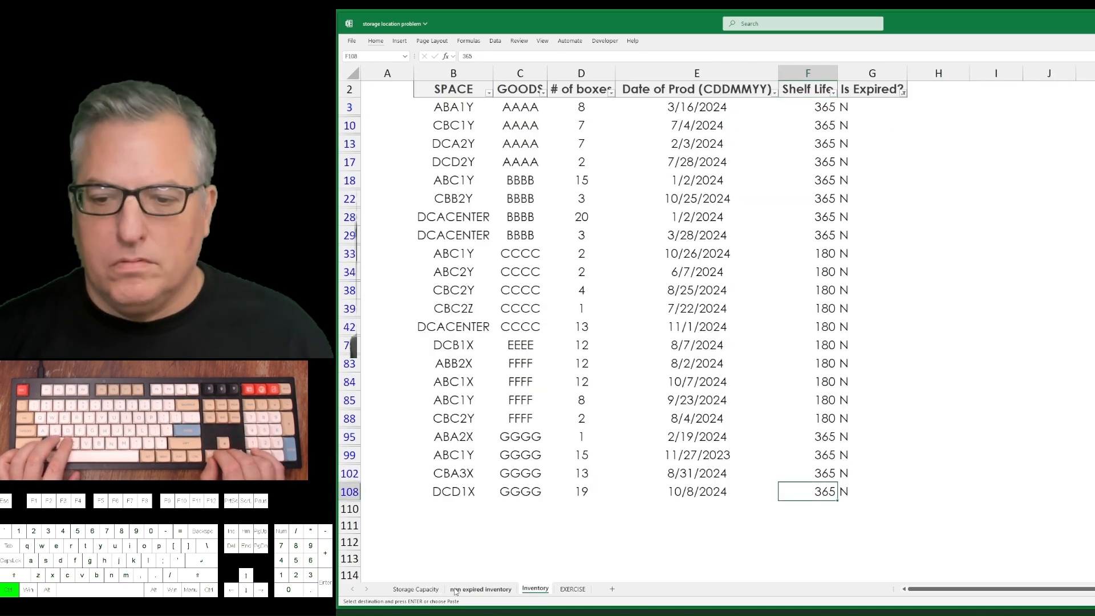
key("Down")
key("Down")
key("ctrl+v")
key("Down")
key("Down")
key("Down")
key("Down")
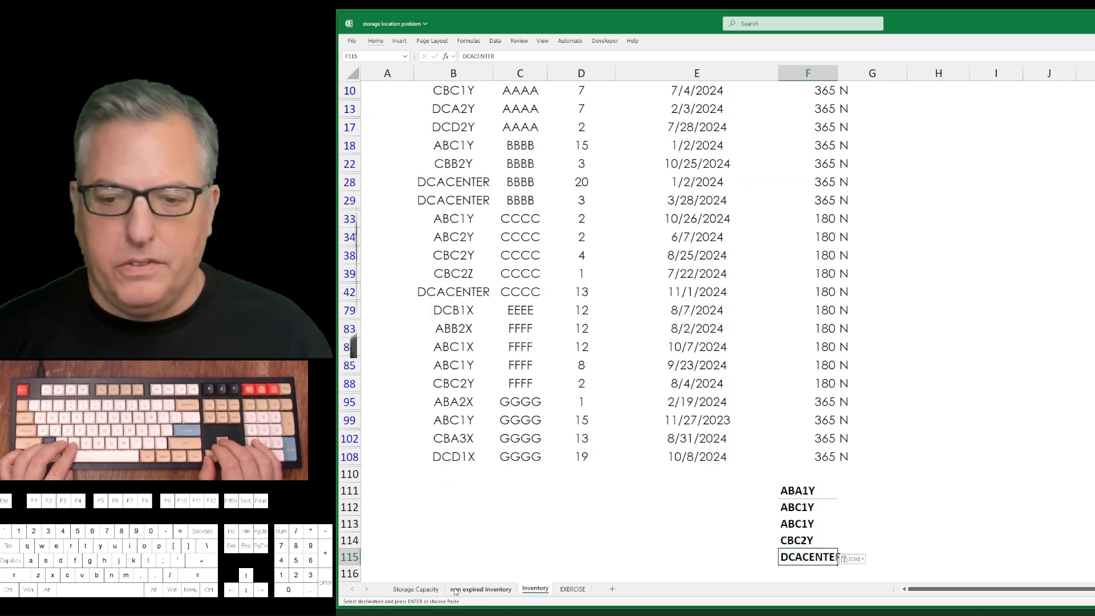
key("Up")
key("Up")
key("Up")
key("Up")
key("ctrl+Up")
key("ctrl+Up")
key("Left")
key("Left")
key("Left")
key("Left")
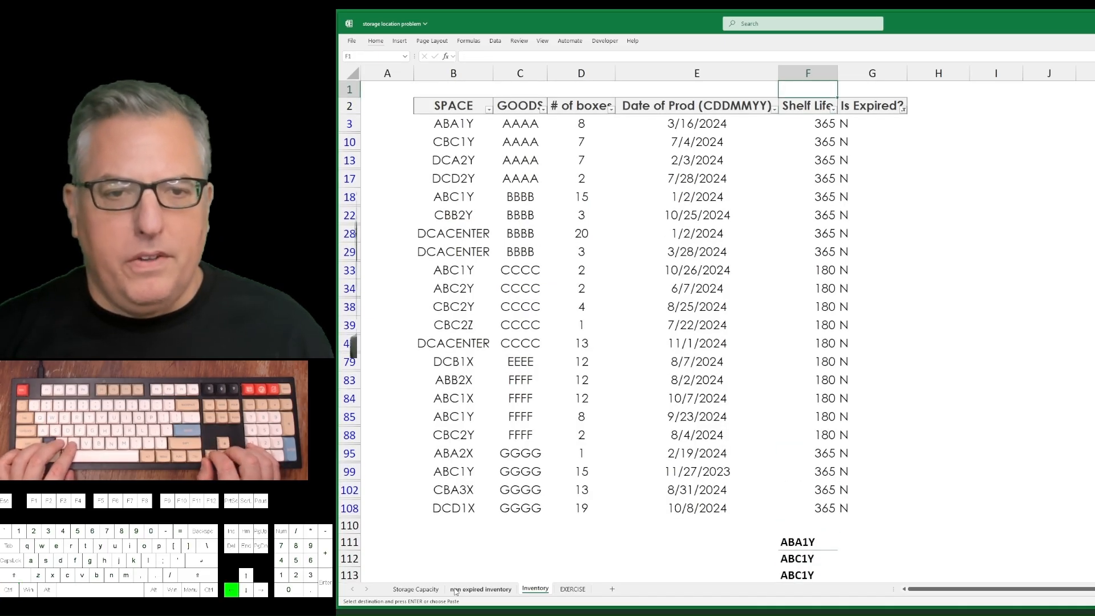
key("Down")
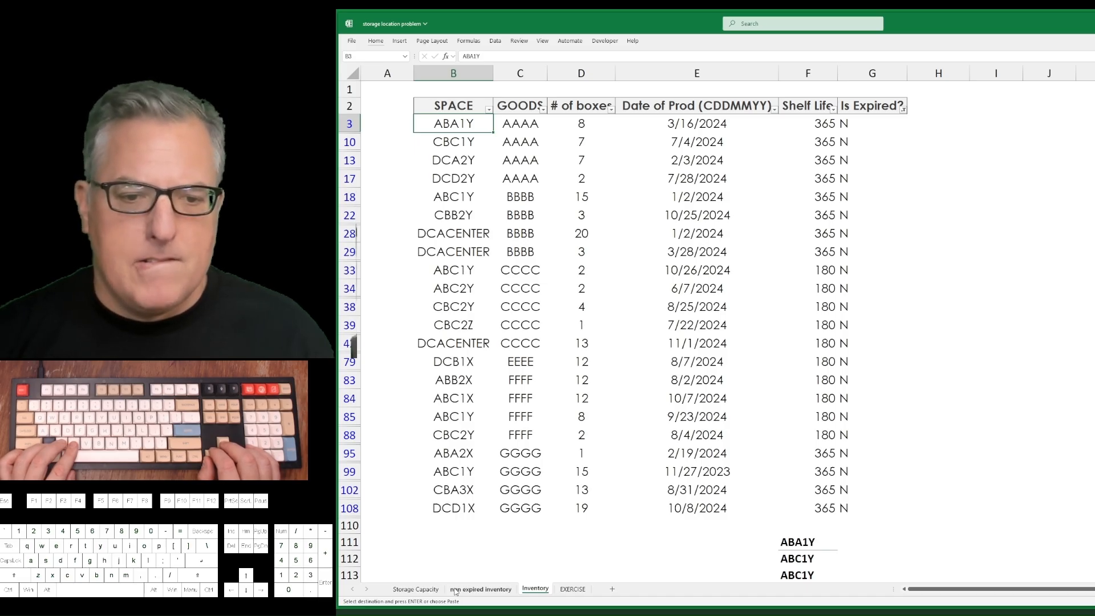
key("Up")
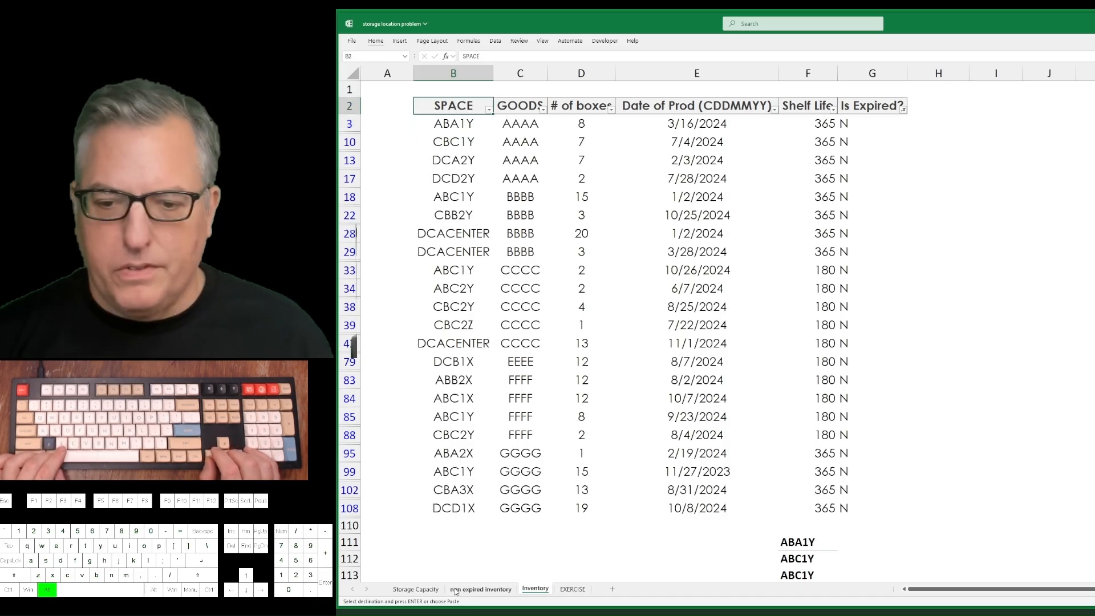
key("alt+Down")
key("space")
key("Down")
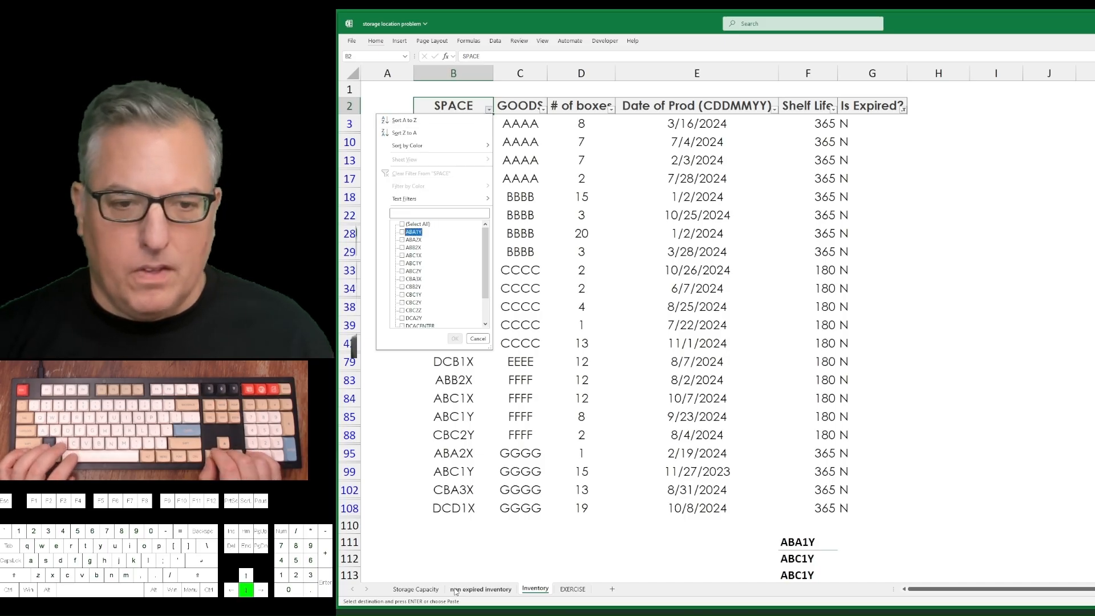
key("space")
key("Return")
key("ctrl+Page_Up")
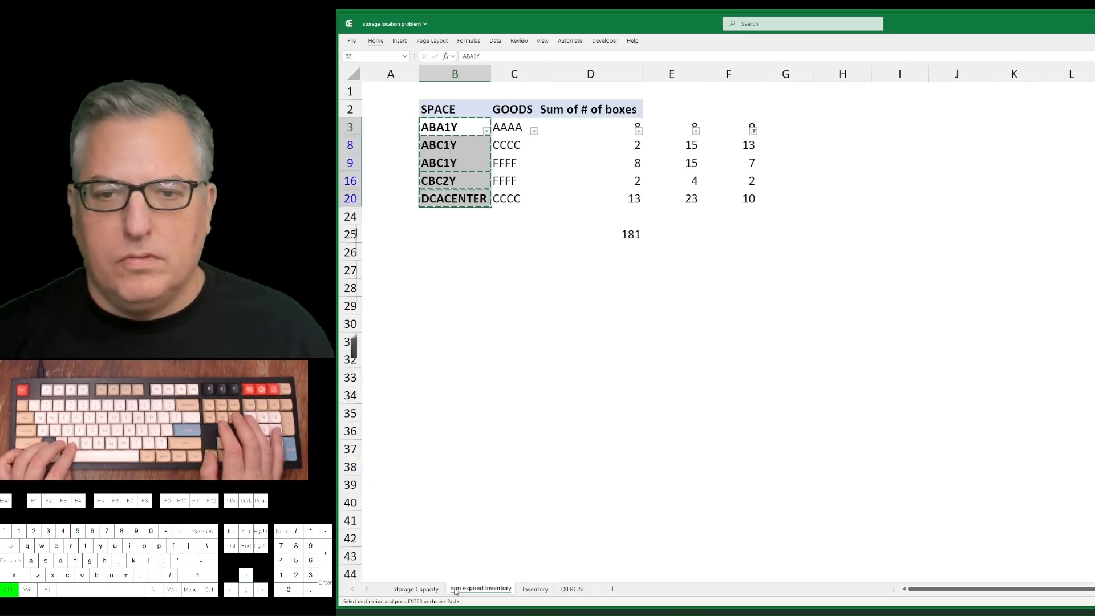
key("ctrl+q")
key("Right")
key("Escape")
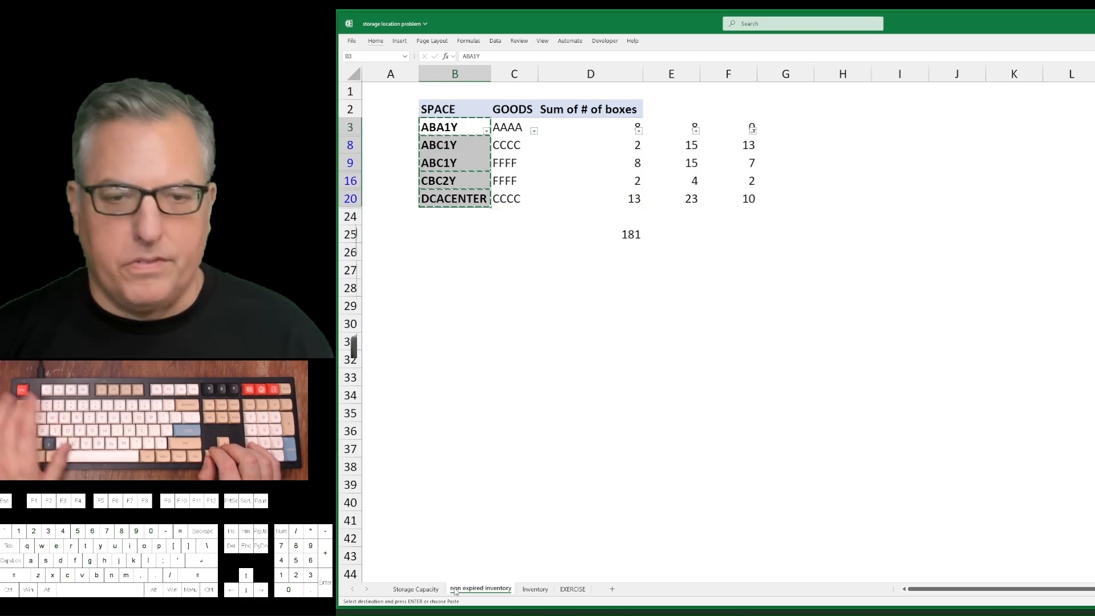
key("Right")
key("Left")
key("alt+Down")
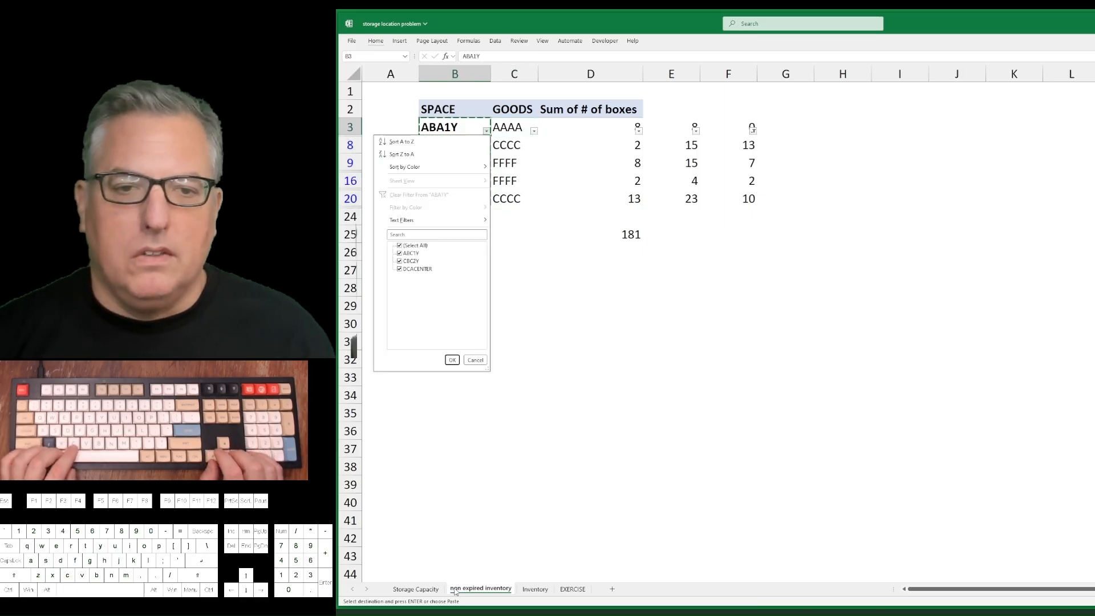
key("Down")
key("Down")
key("Down")
key("Down")
key("Down")
key("Escape")
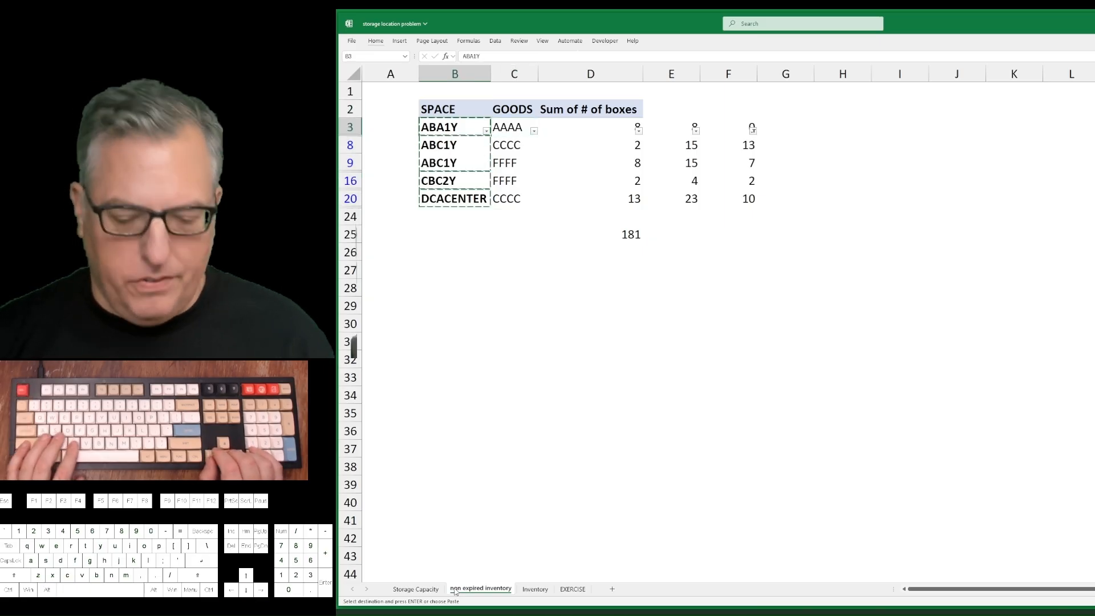
Remove the filter from row 3 of the non expired inventory sheet and reapply it to header row 2.
key("ctrl+shift+l")
key("Up")
key("ctrl+shift+l")
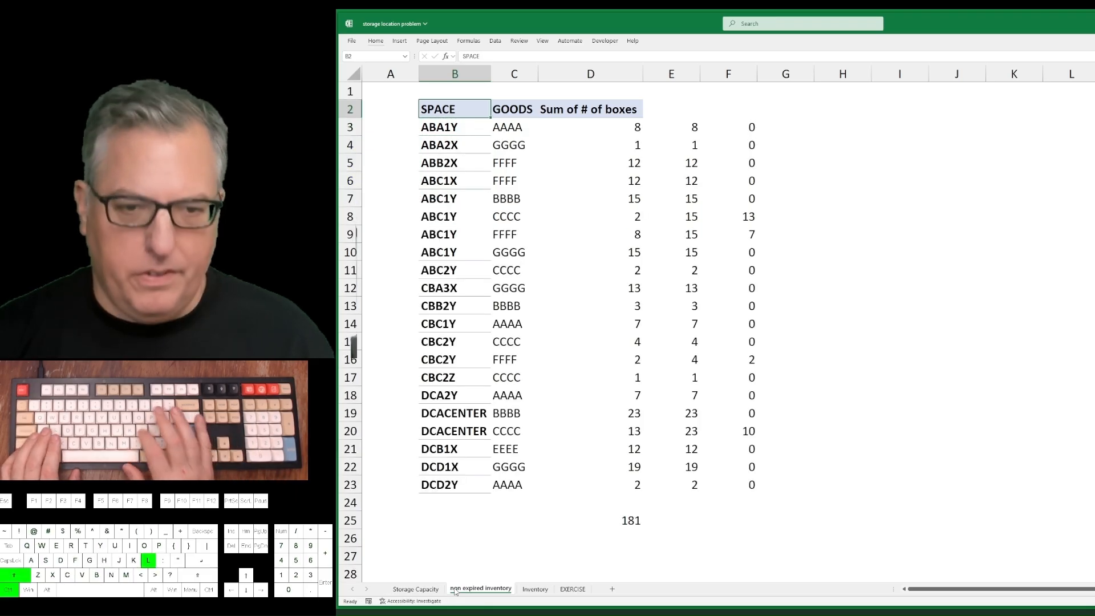
key("alt+Down")
key("Down")
key("Down")
key("Down")
key("Down")
key("Down")
key("Down")
key("Down")
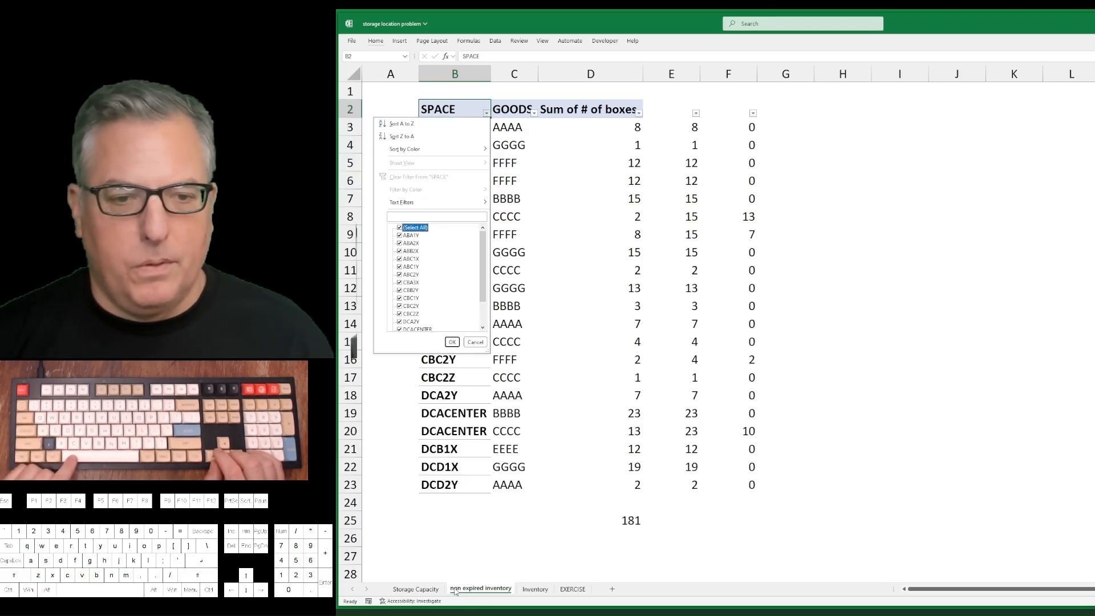
key("Escape")
Delete the pasted ABA1Y code from F111 on the Inventory sheet.
key("ctrl+Page_Down")
key("Right")
key("Right")
key("Right")
key("Right")
key("Right")
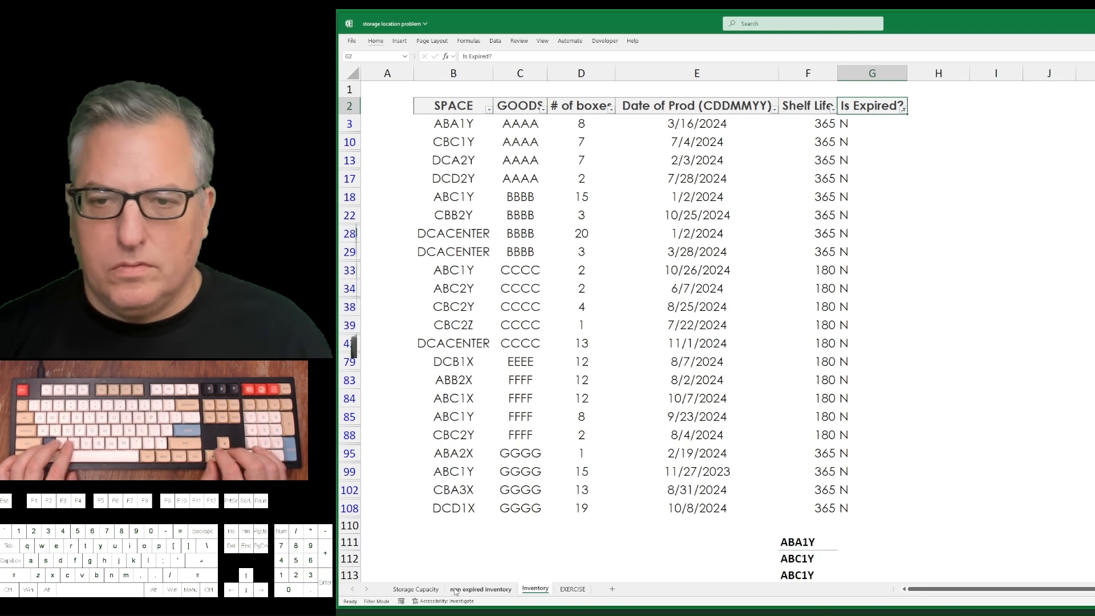
key("Left")
key("ctrl+Down")
key("ctrl+Down")
key("Delete")
Copy the ABC1Y code in F112 and review the remaining pasted space codes.
key("Down")
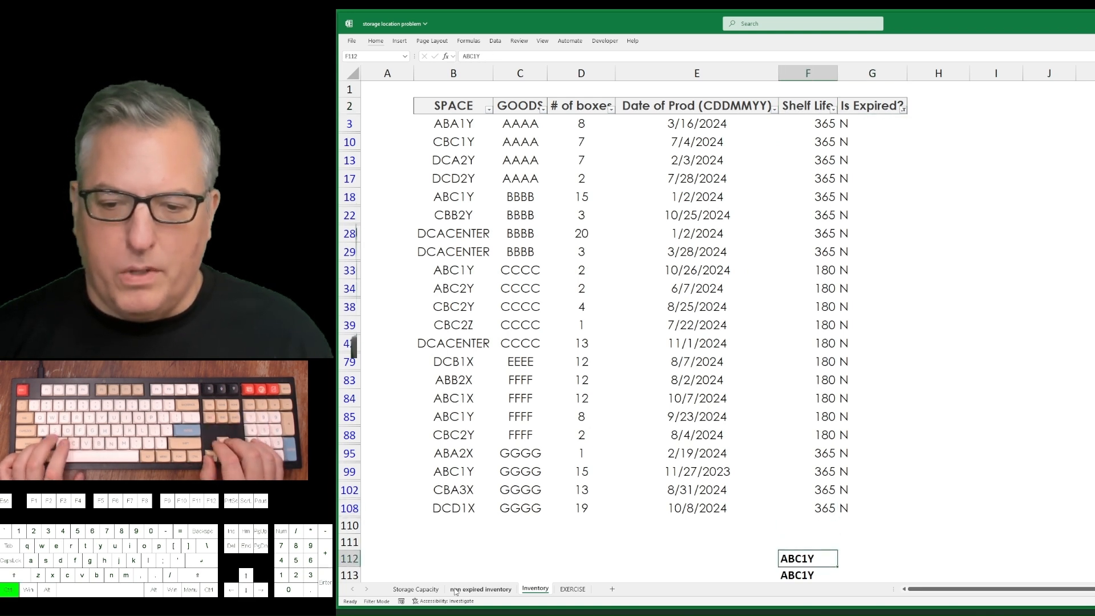
key("ctrl+c")
key("Down")
key("Down")
key("Down")
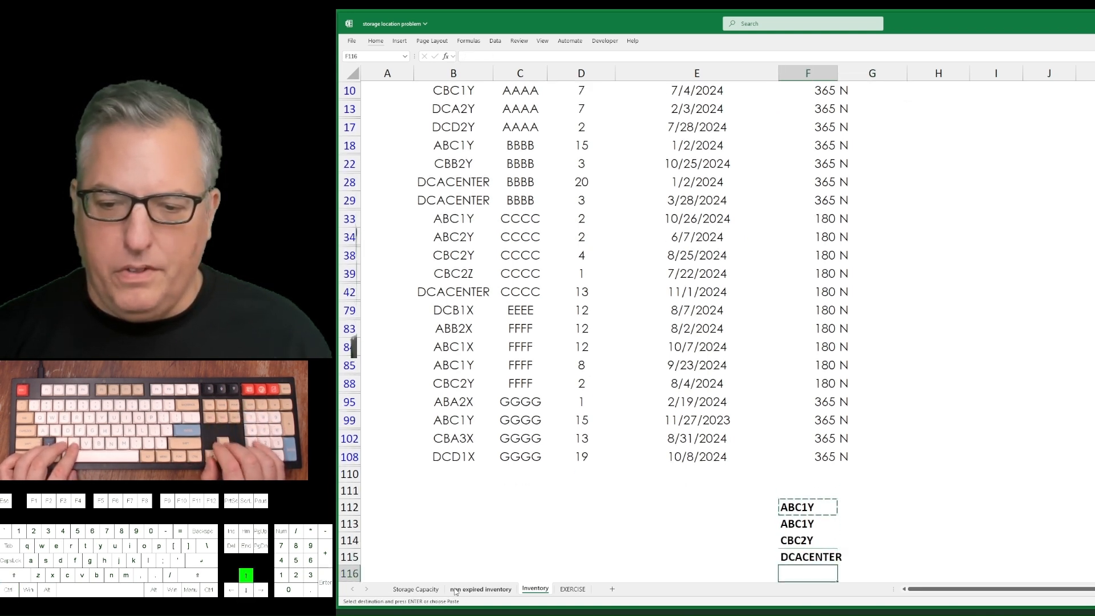
key("ctrl+Up")
key("ctrl+Up")
key("ctrl+Up")
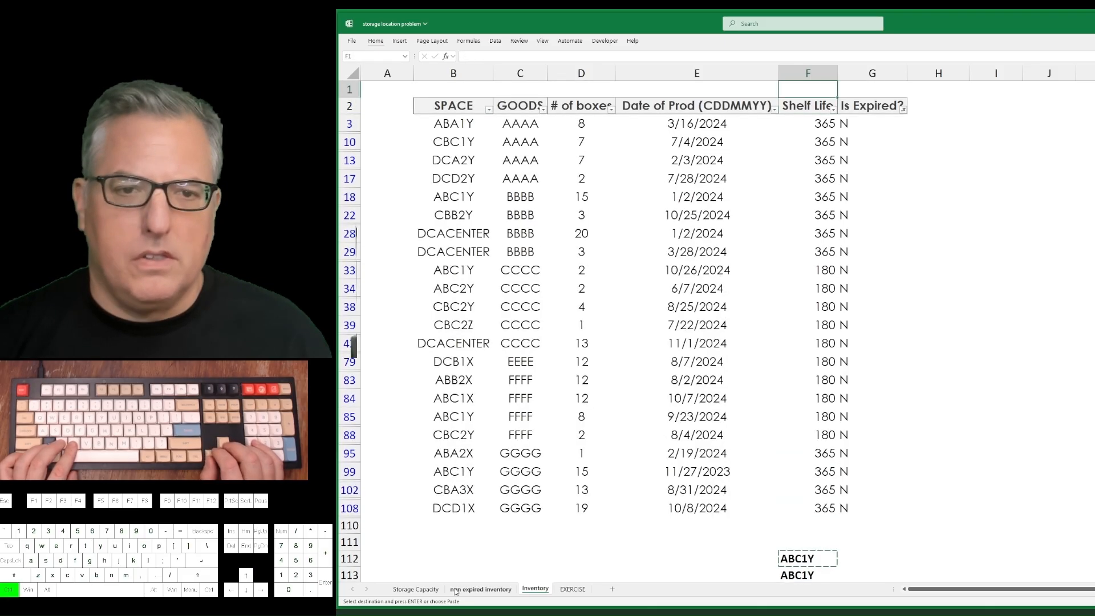
Filter the SPACE column on the non expired inventory sheet to abc1y.
key("ctrl+Page_Down")
key("ctrl+Page_Up")
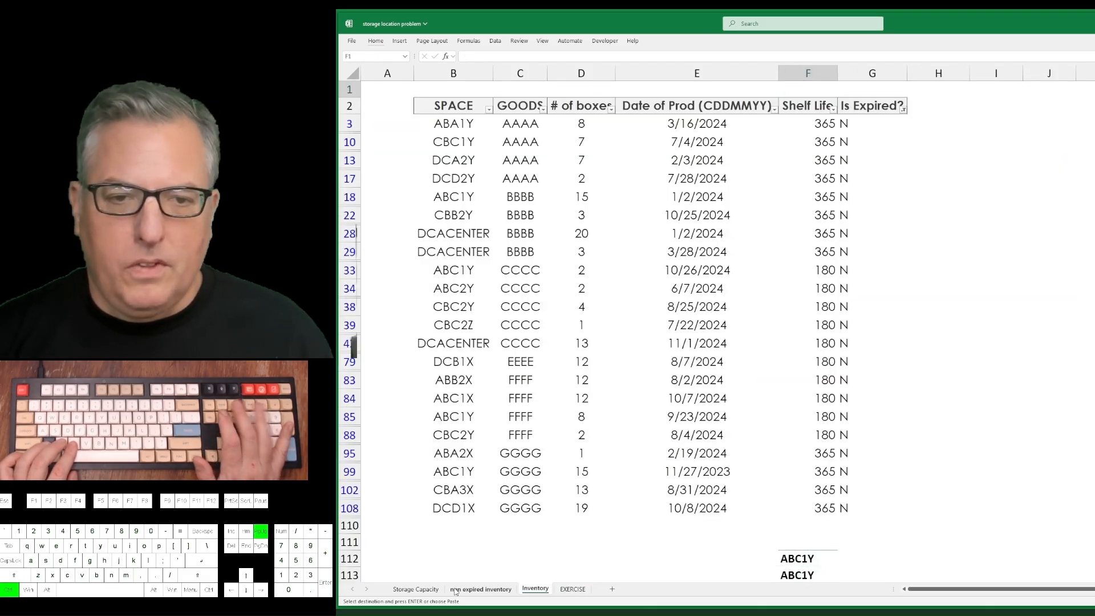
key("ctrl+Page_Up")
key("Left")
key("alt+Down")
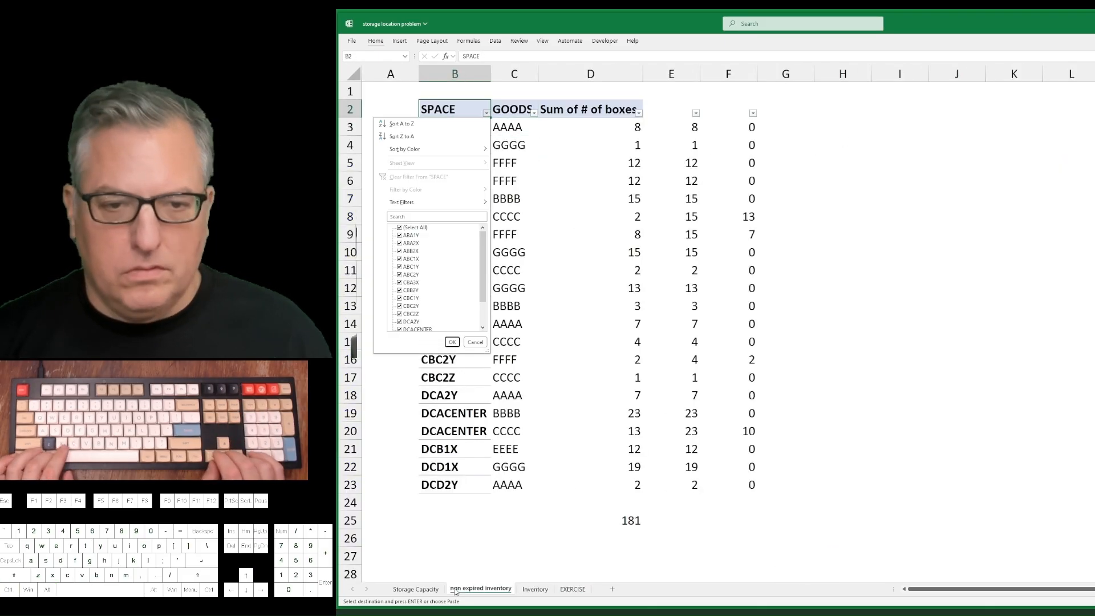
key("Down")
key("Down")
key("Down")
key("Down")
Examine the goods listed for ABC1Y on the non expired inventory sheet and compare them with the Current Inventory lookup on Storage Capacity.
key("Down")
type("abc1y")
key("Return")
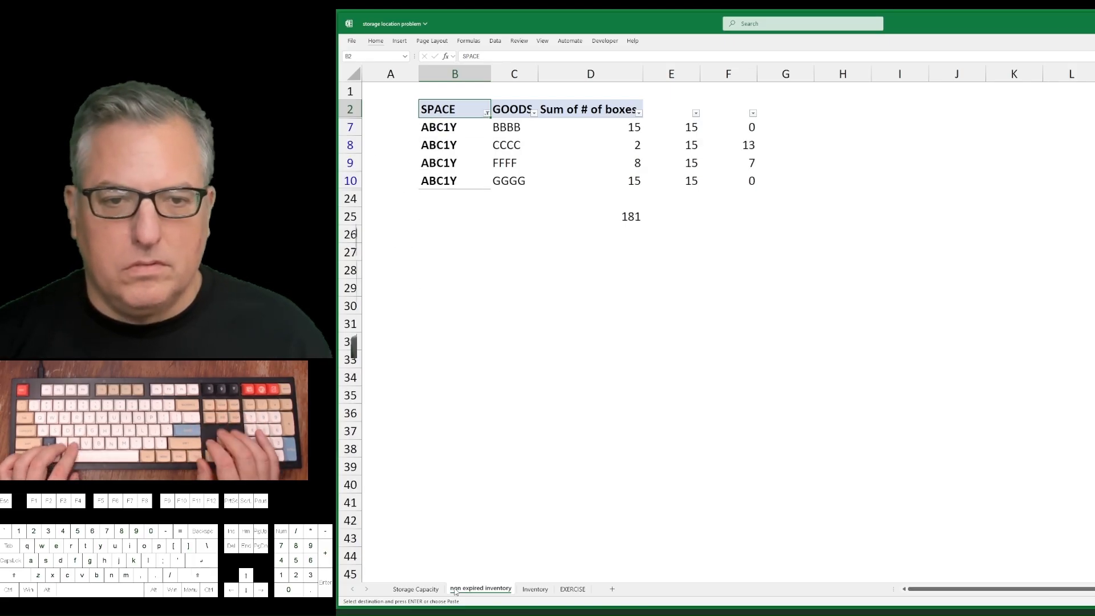
key("Down")
key("Down")
key("Down")
key("Down")
key("shift+Up")
key("shift+Up")
key("shift+Up")
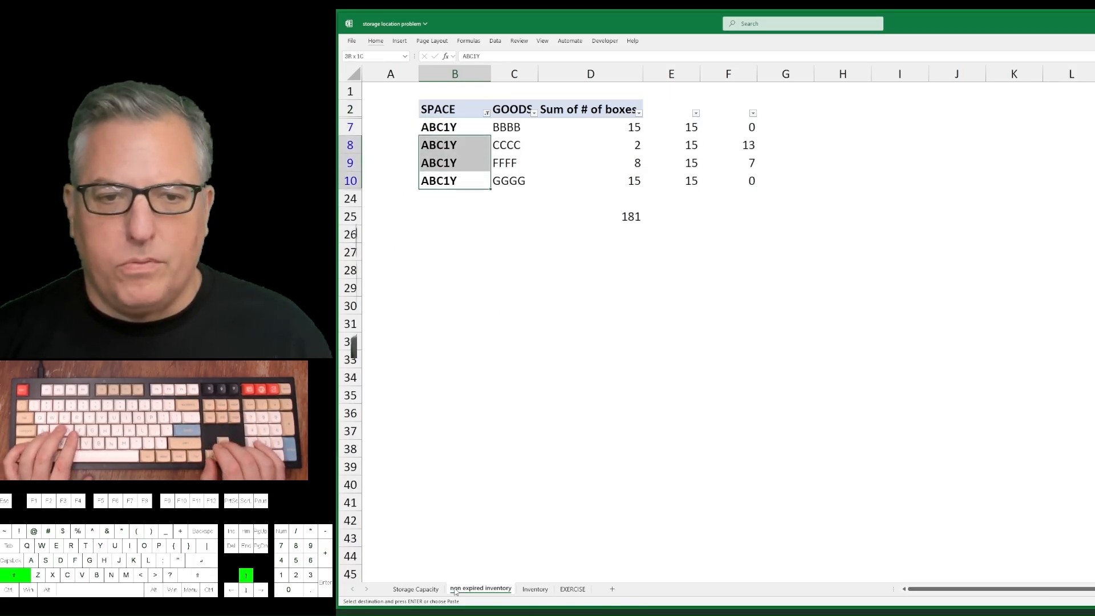
key("Right")
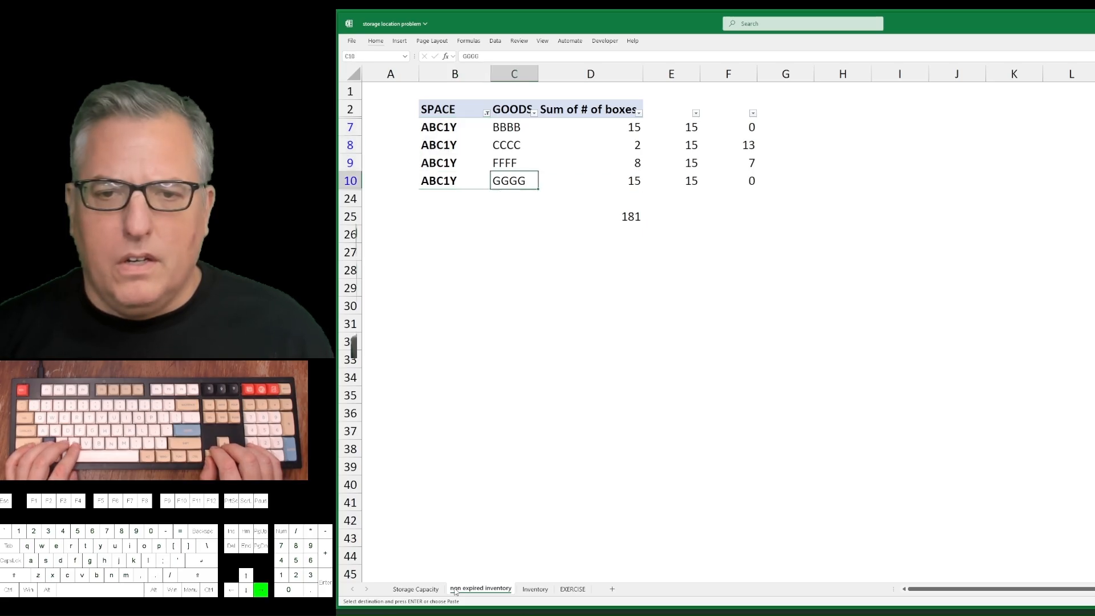
key("Right")
key("Left")
key("shift+Up")
key("shift+Up")
key("shift+Up")
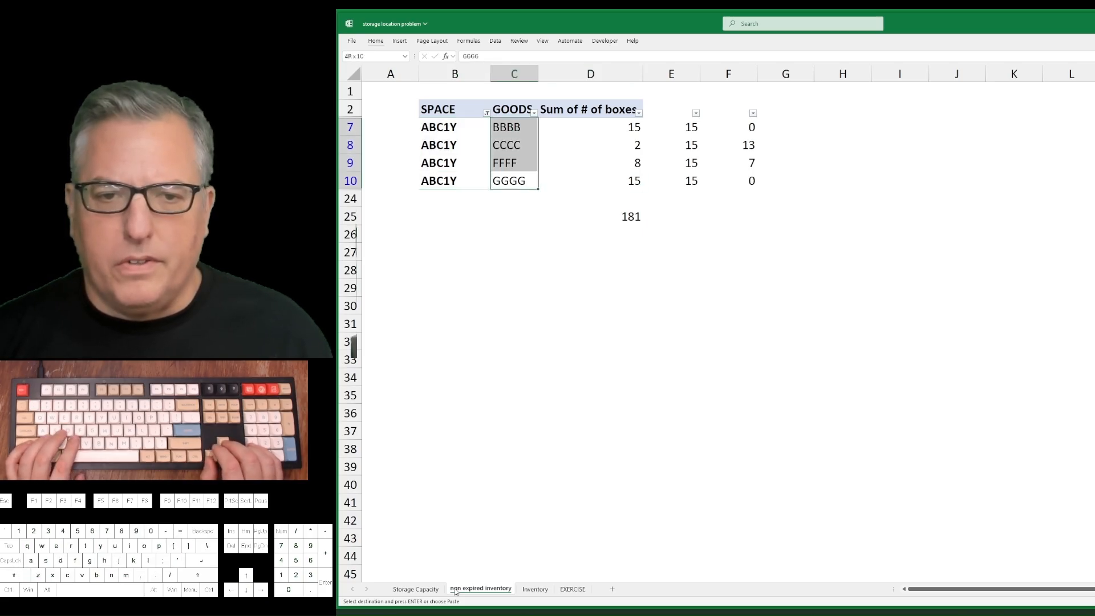
key("ctrl+v")
key("ctrl+Page_Up")
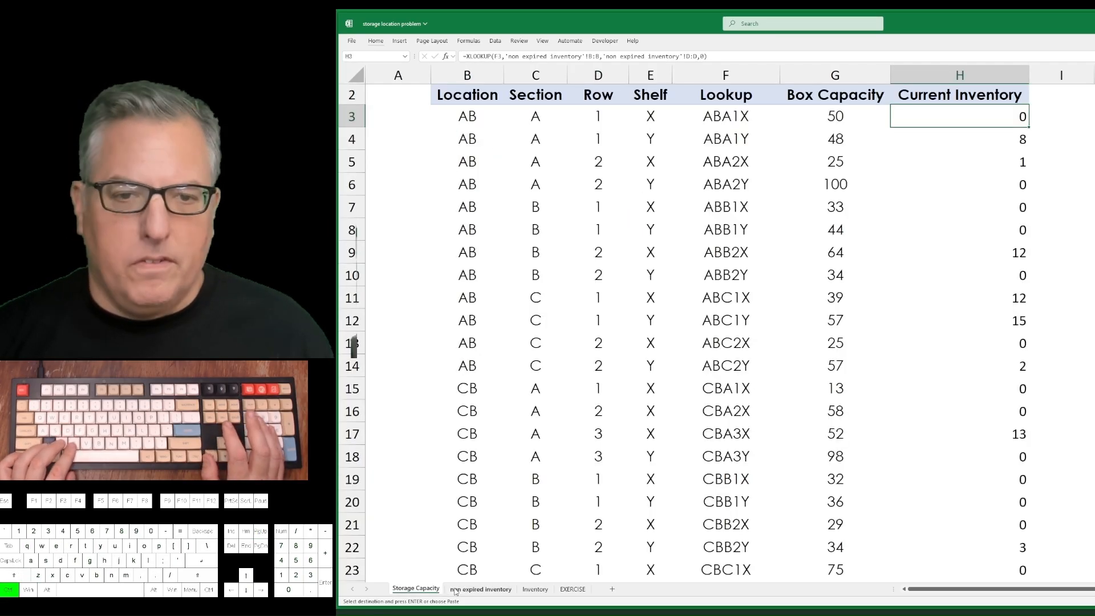
key("ctrl+Page_Down")
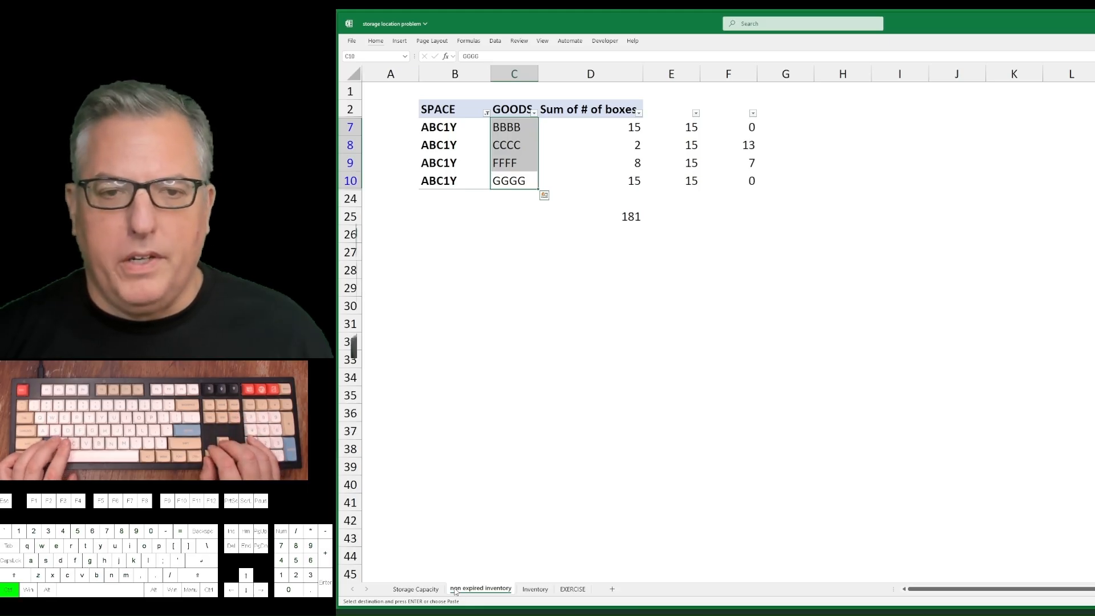
Undo the filters, difference and lookup formulas, table formatting and non expired inventory paste, back to the Inventory sheet's pivot table.
key("ctrl+z")
key("ctrl+Page_Down")
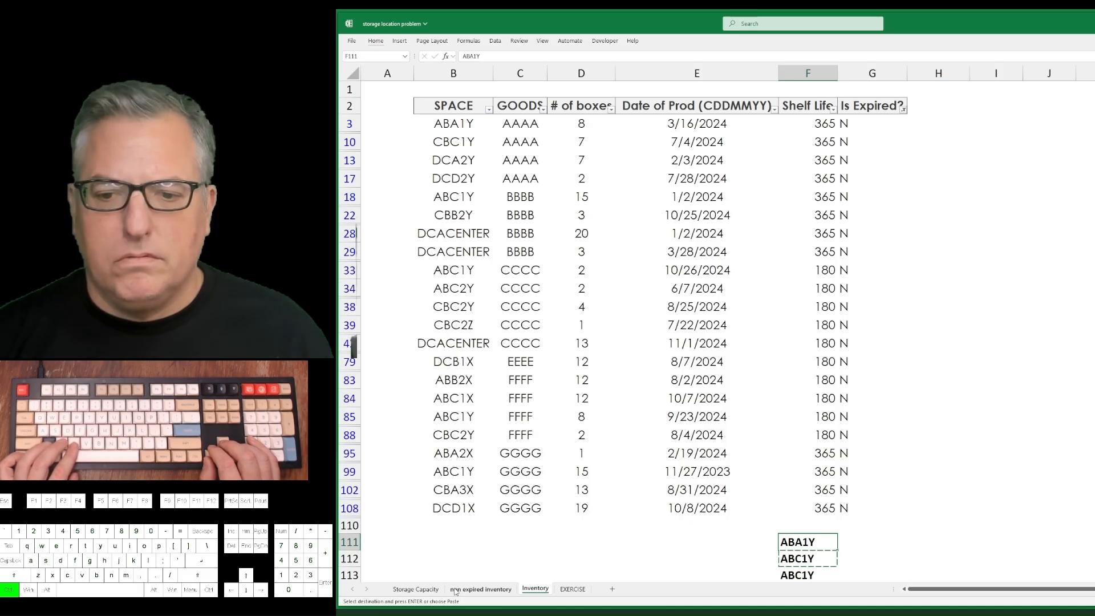
key("ctrl+z")
key("ctrl+z")
key("ctrl+z")
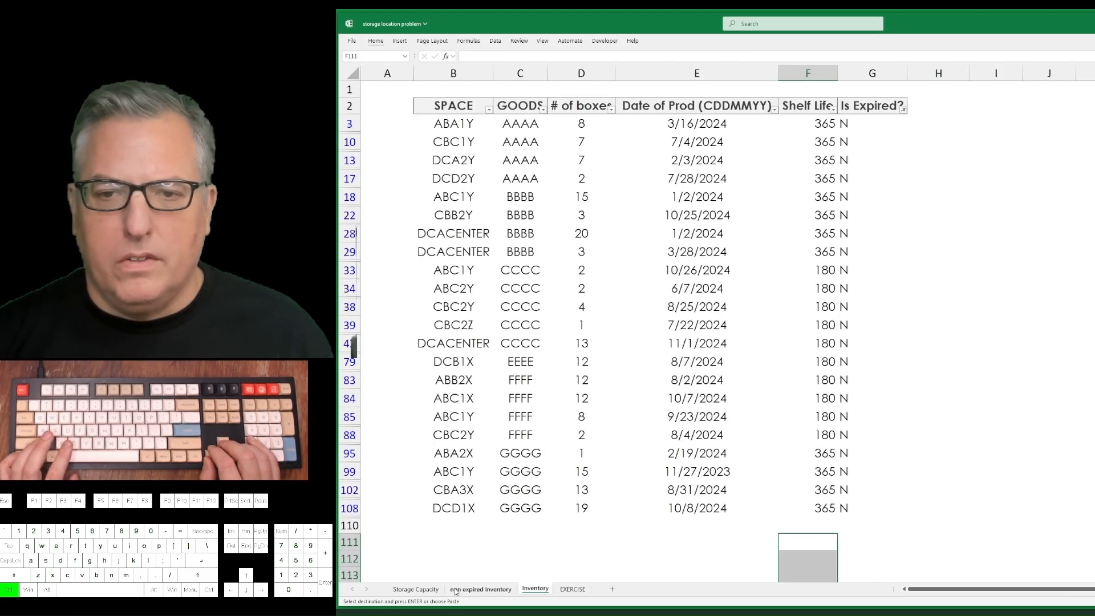
key("ctrl+z")
key("ctrl+z")
key("ctrl+z")
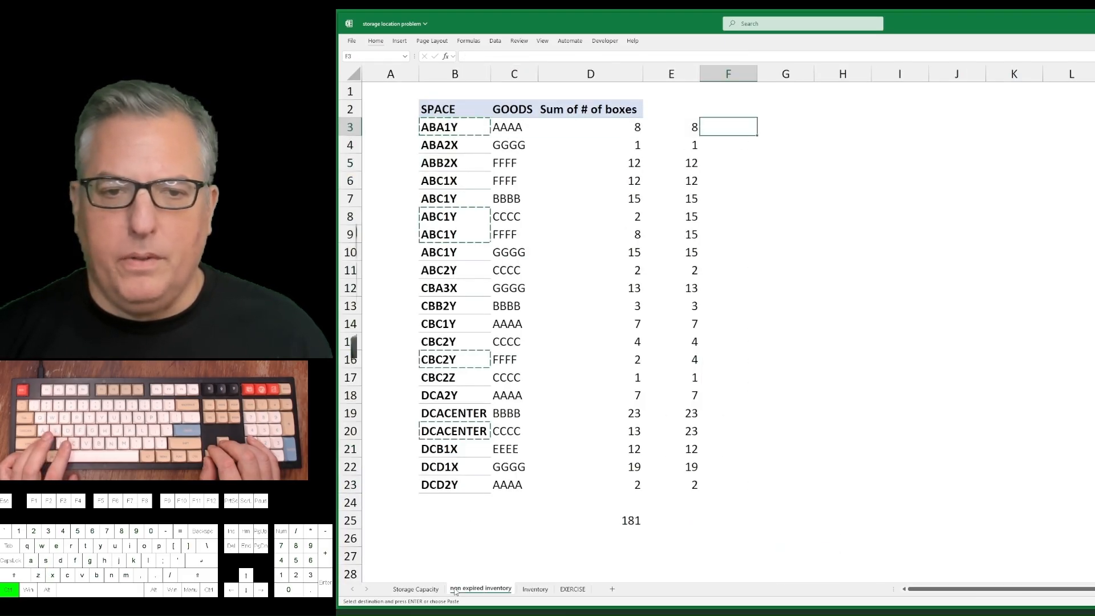
key("ctrl+z")
key("ctrl+z")
key("ctrl+z")
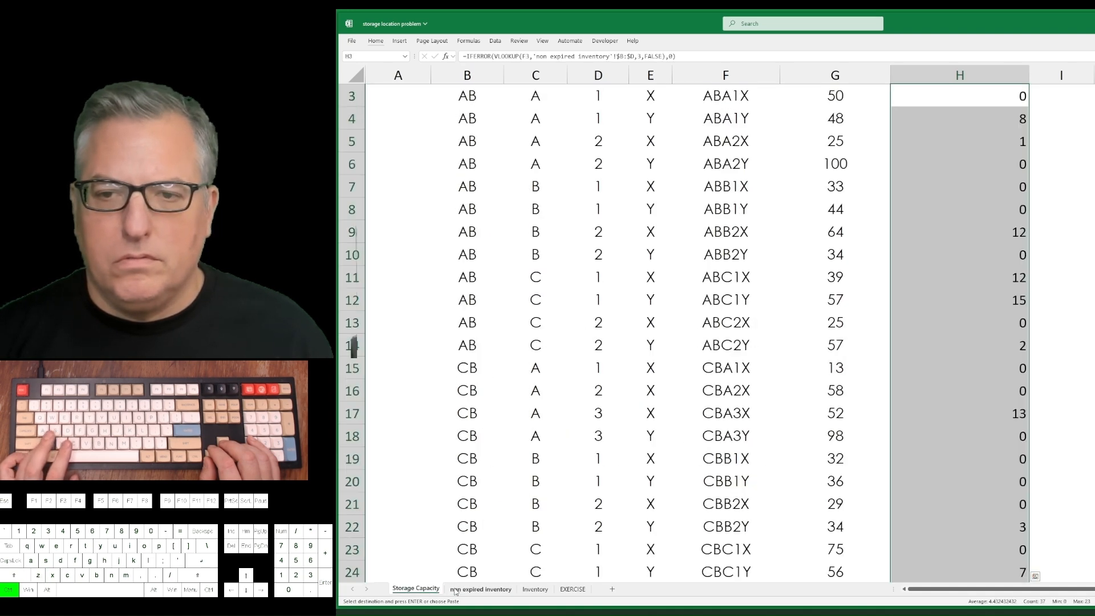
key("ctrl+z")
key("ctrl+z")
key("ctrl+z")
key("ctrl+z")
key("ctrl+z")
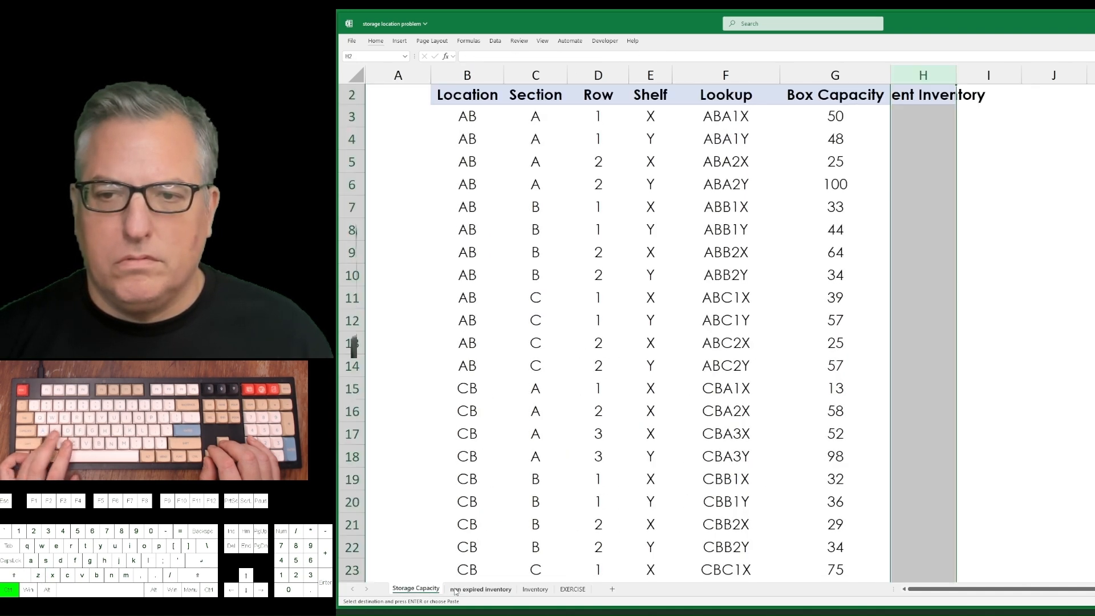
key("ctrl+z")
key("ctrl+z")
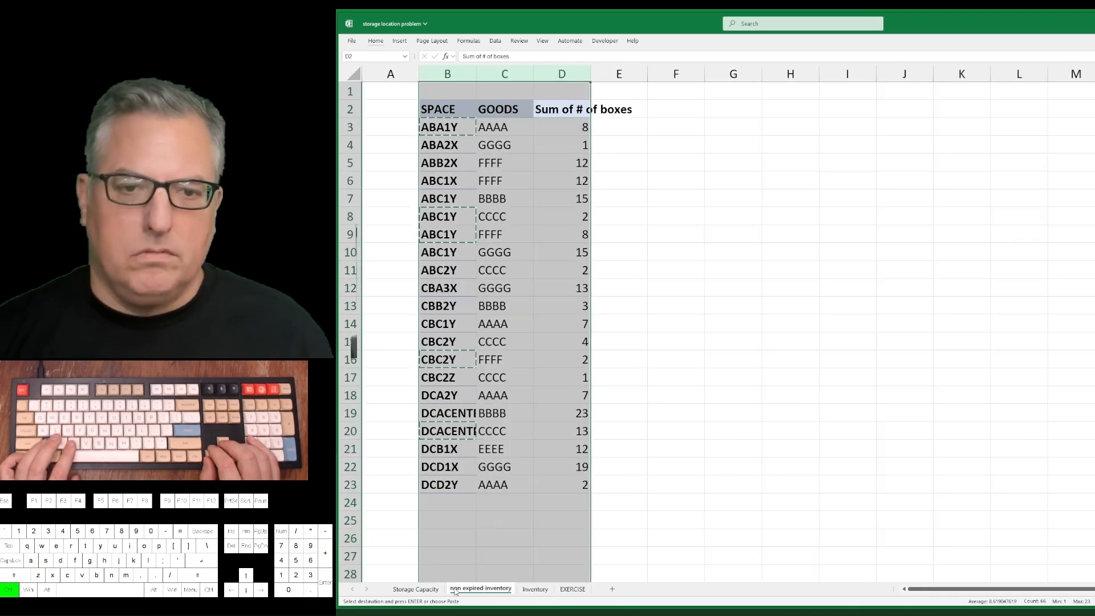
key("ctrl+z")
key("ctrl+z")
key("ctrl+z")
key("ctrl+z")
key("ctrl+z")
key("ctrl+z")
key("ctrl+z")
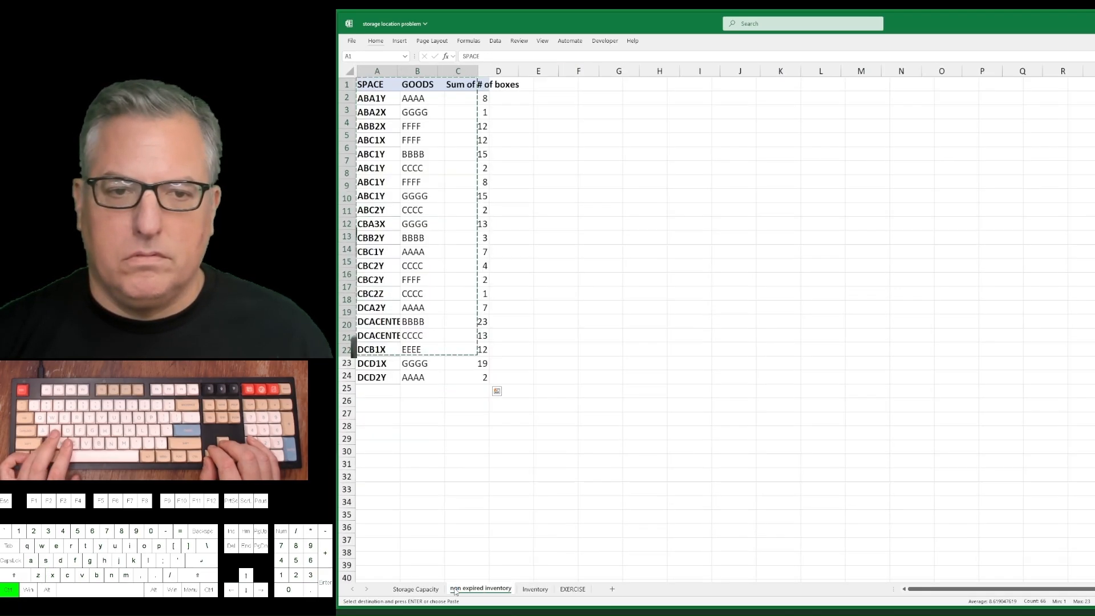
key("ctrl+z")
key("ctrl+z")
key("ctrl+z")
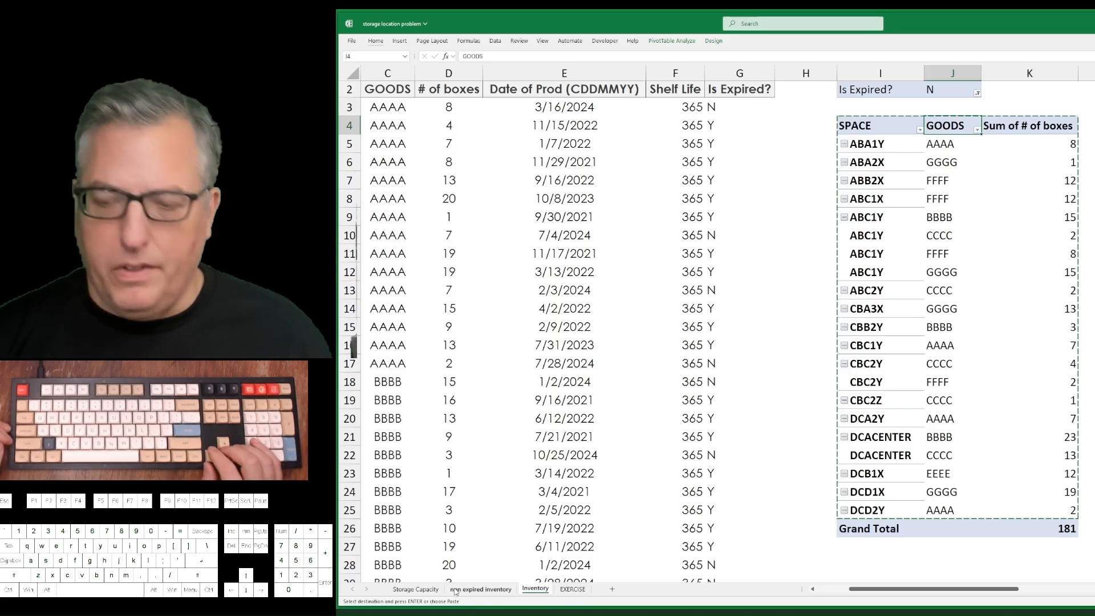
Remove the GOODS field from the Inventory sheet's pivot table so boxes are summed by SPACE only.
key("shift+F10")
key("Escape")
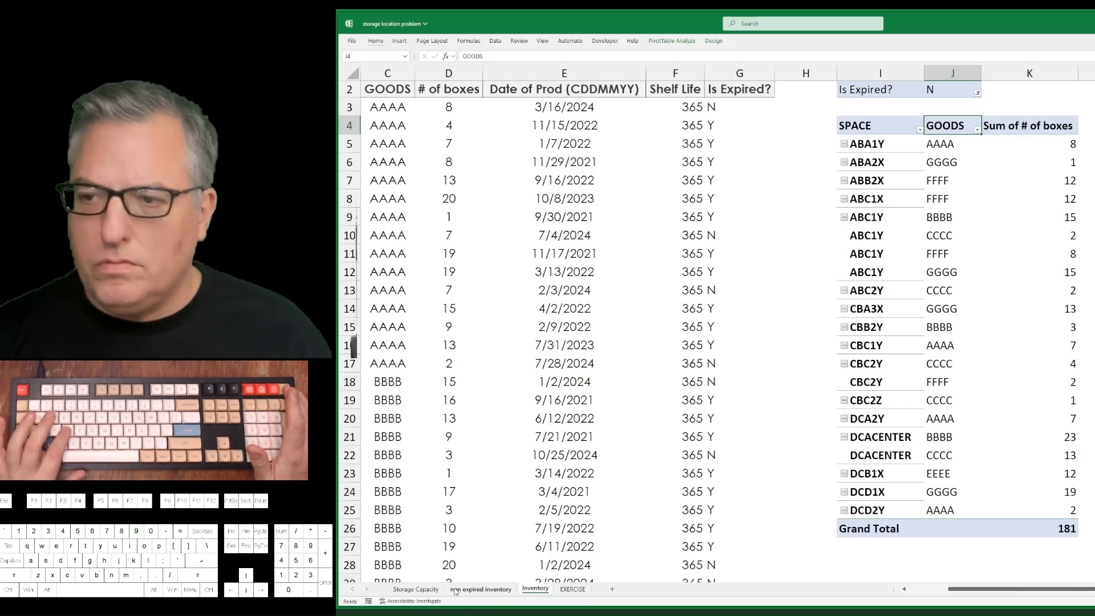
key("shift+F10")
key("Escape")
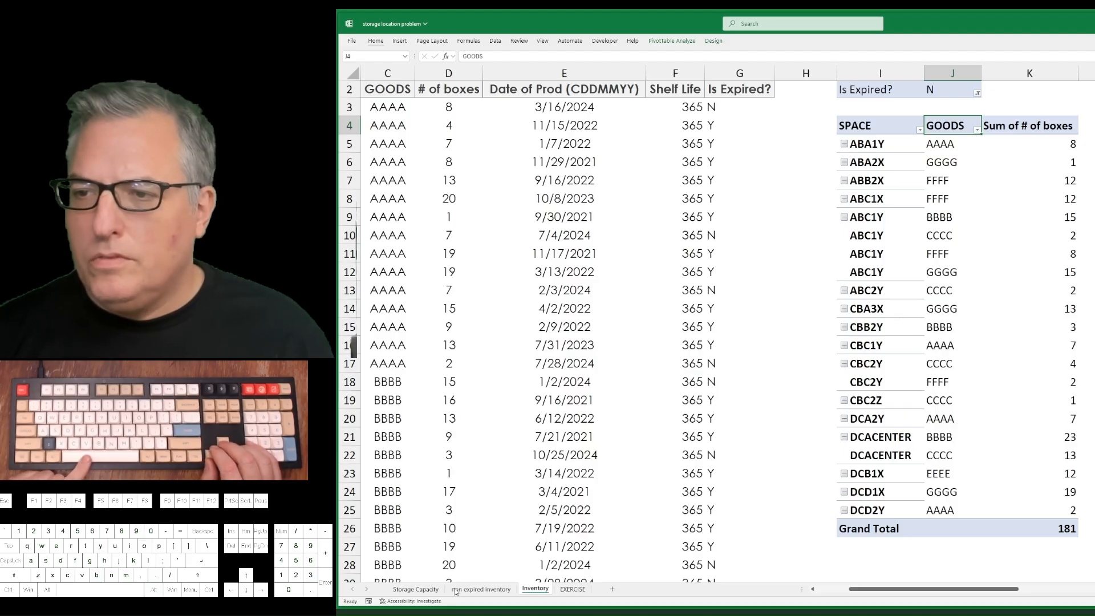
key("shift+F10")
key("v")
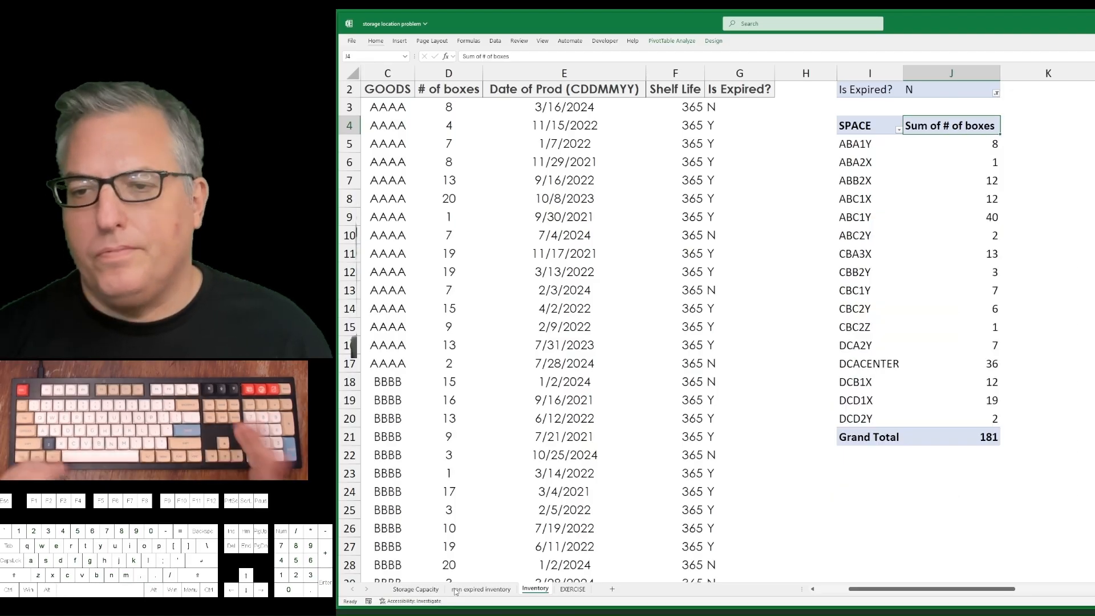
Highlight duplicate values in the pivot table's SPACE codes, I5:I20, with conditional formatting.
key("Left")
key("Down")
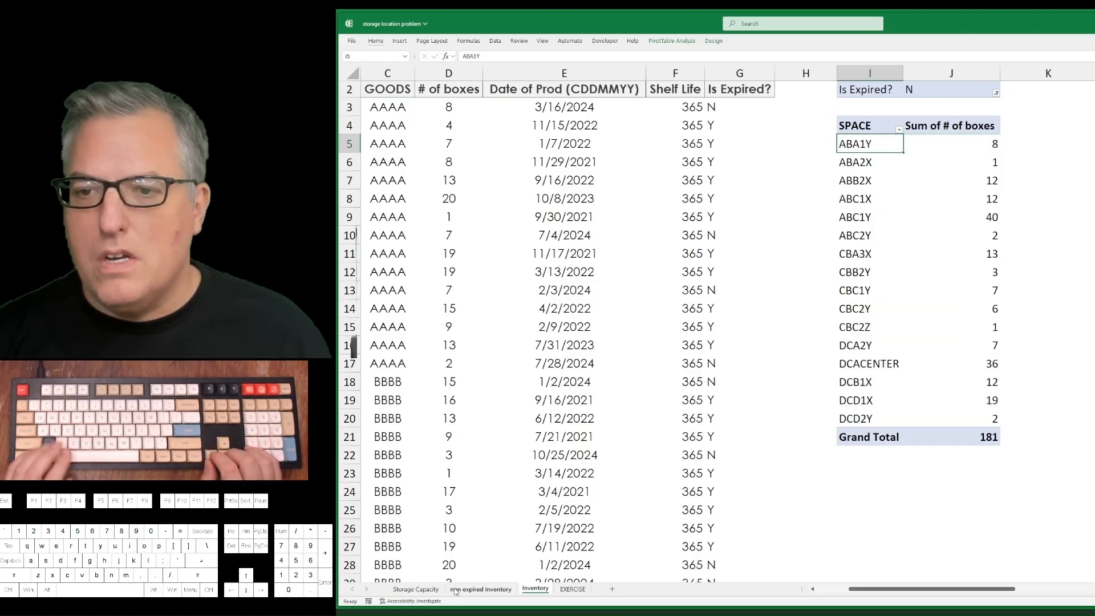
key("ctrl+shift+Down")
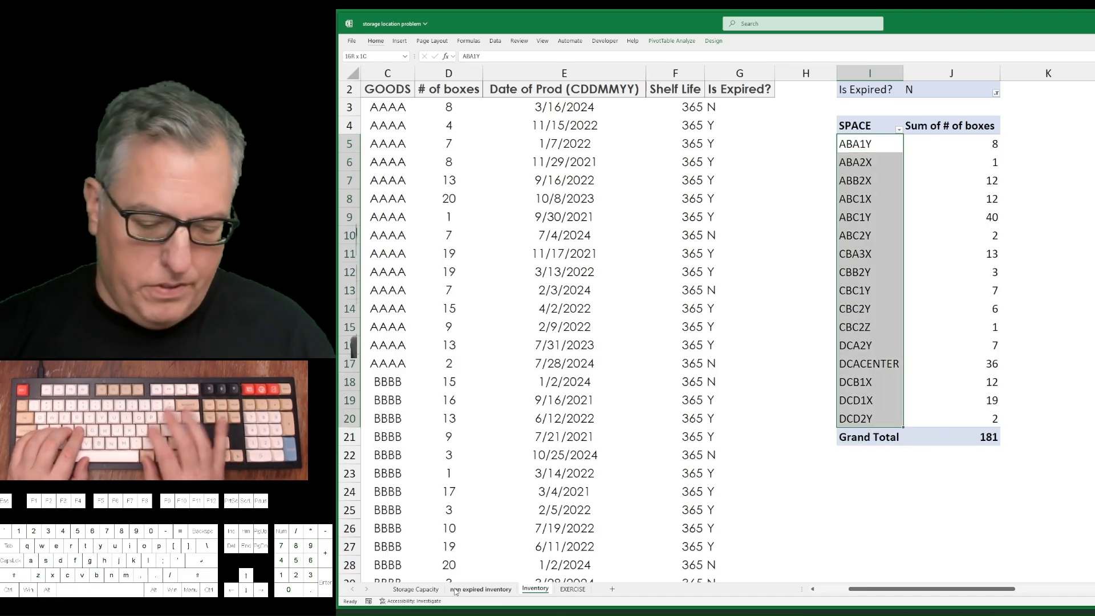
key("alt")
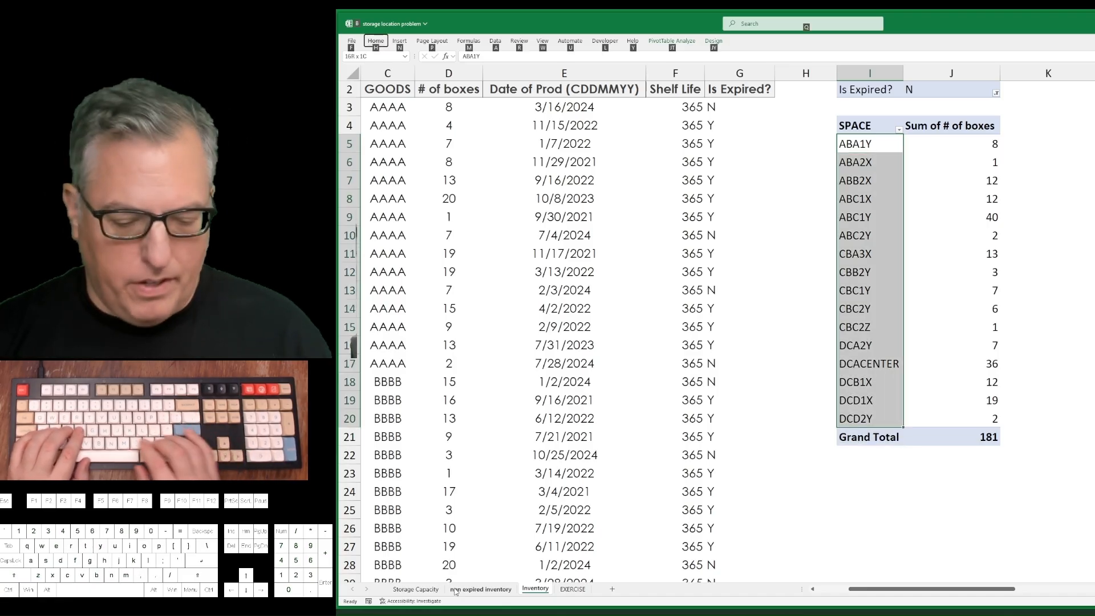
key("h")
key("l")
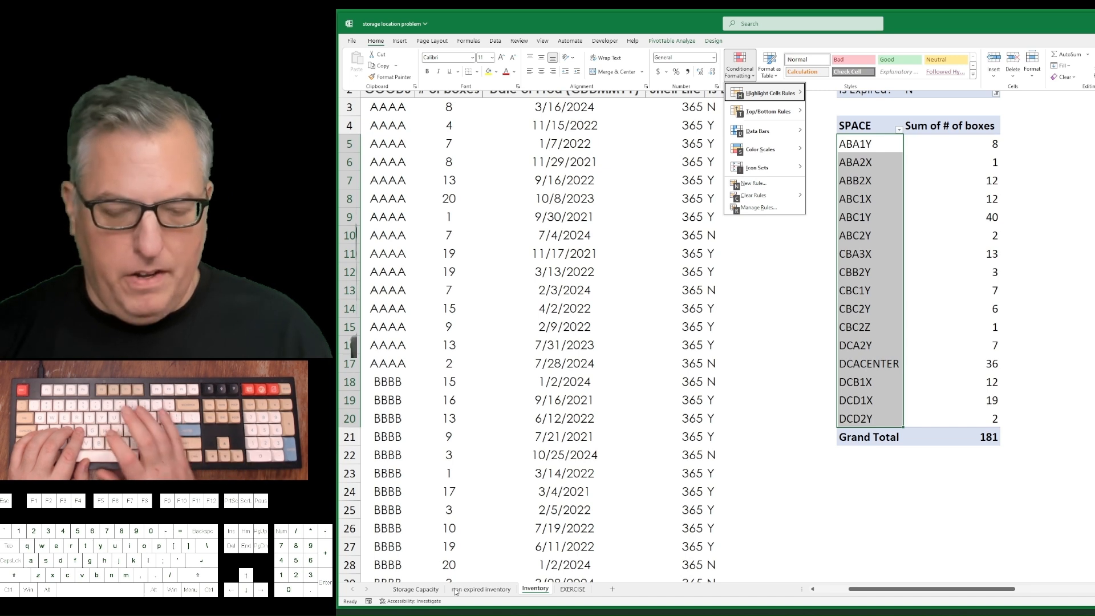
key("h")
key("d")
key("Return")
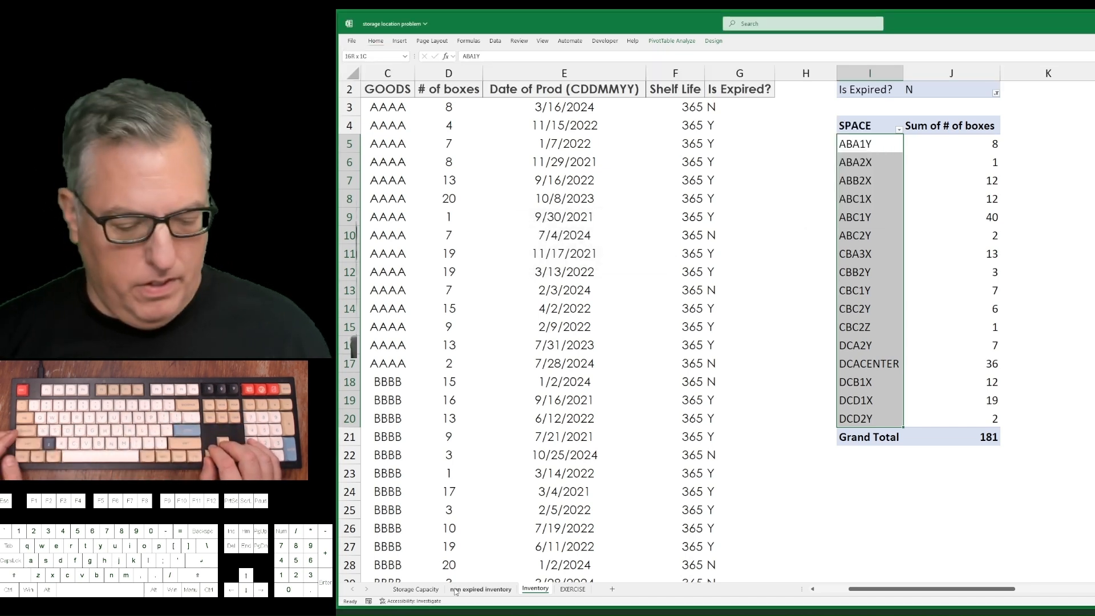
Undo and redo the GOODS field removal to compare duplicate space codes in both pivot table layouts.
key("Menu")
key("Escape")
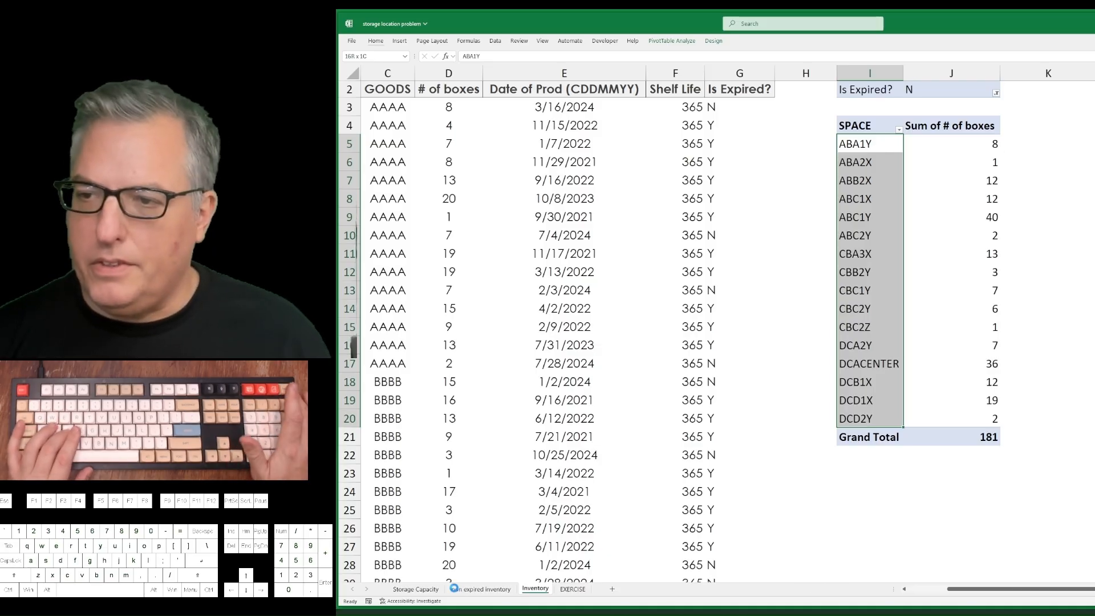
key("ctrl+z")
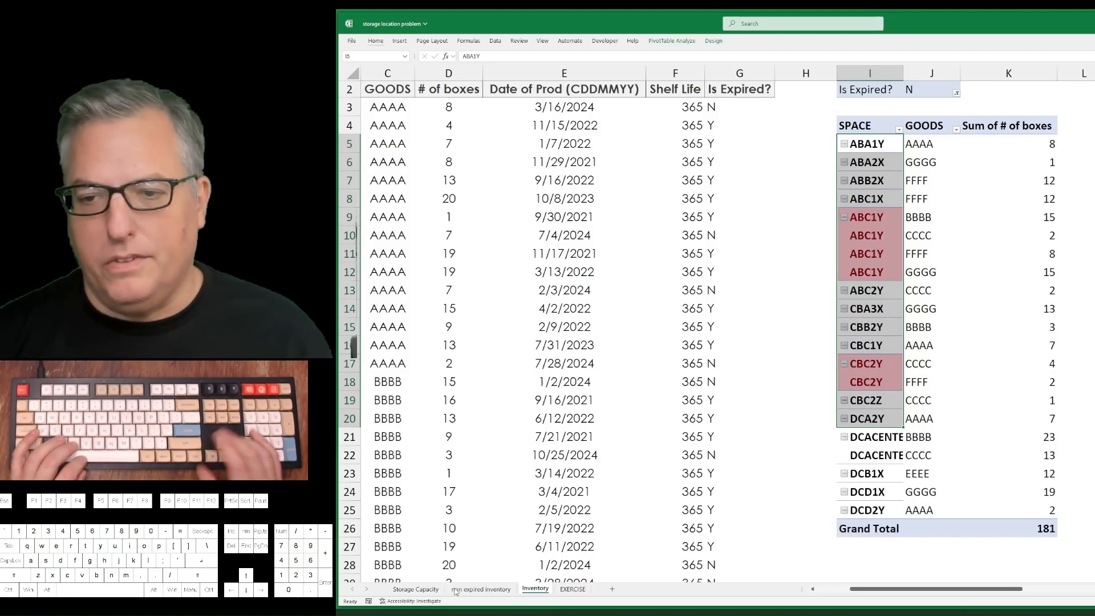
key("ctrl+y")
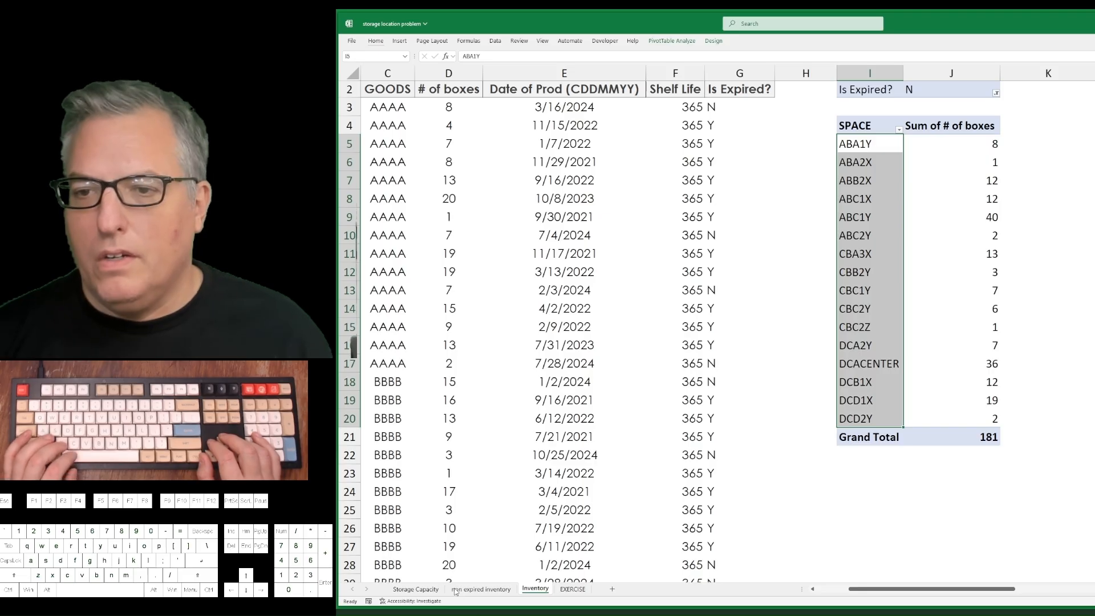
key("ctrl+z")
key("ctrl+y")
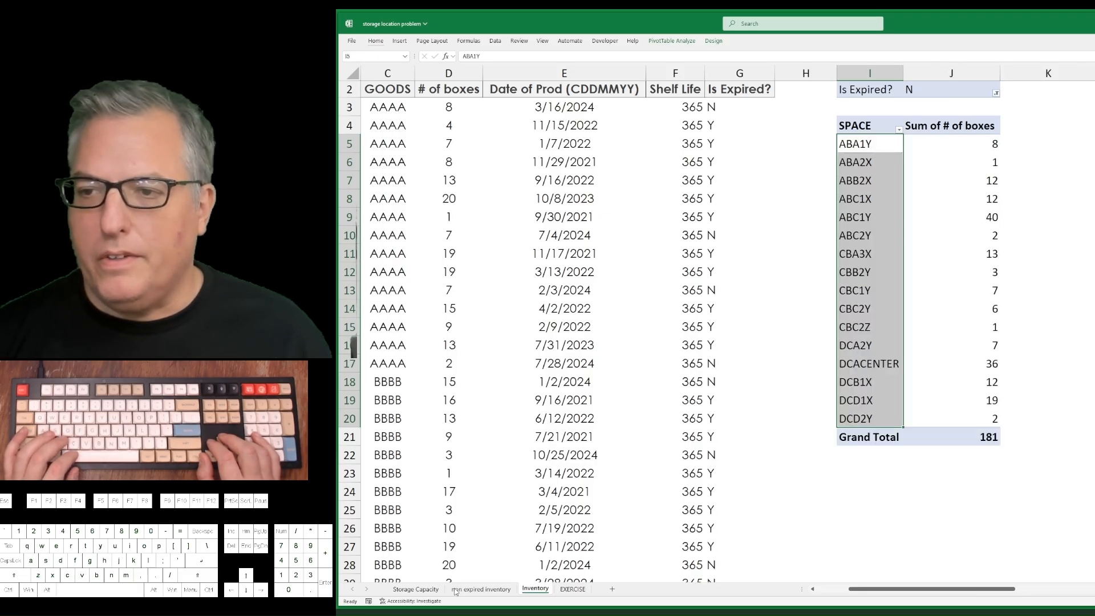
Replace the old table copy in columns N to P with the pivot table's SPACE and box totals, starting at N4.
key("ctrl+v")
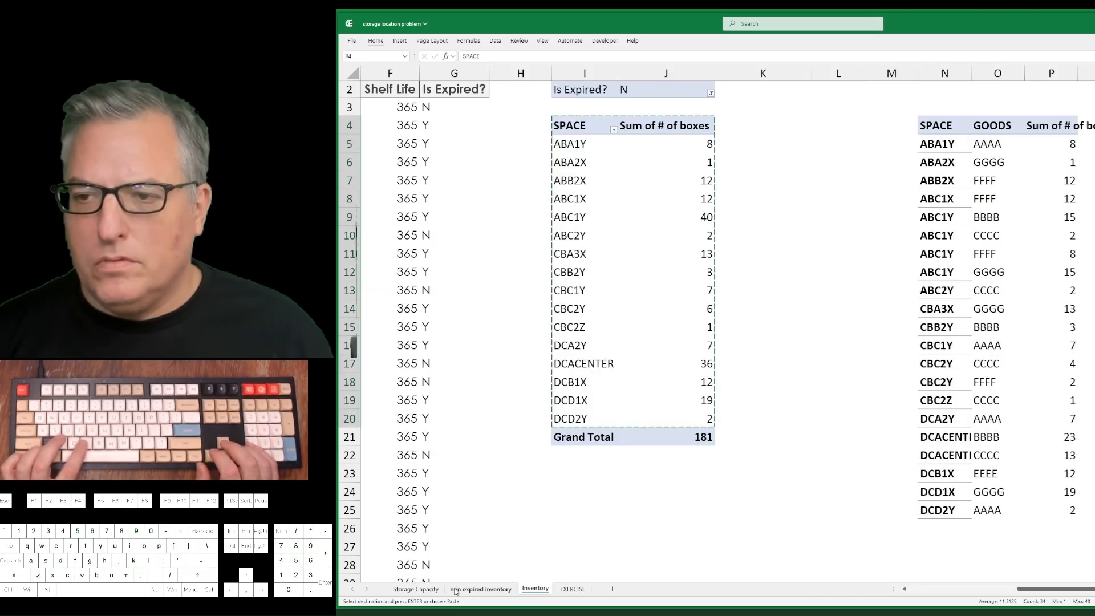
key("Left")
key("Left")
key("Right")
key("ctrl+space")
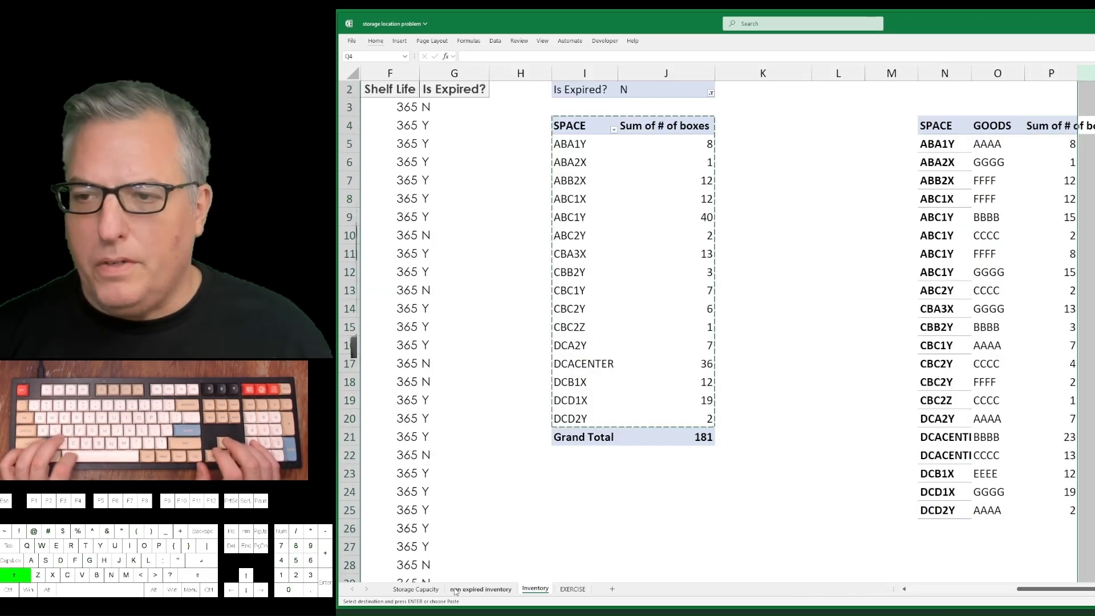
key("shift+Left")
key("shift+Left")
key("shift+Left")
key("Return")
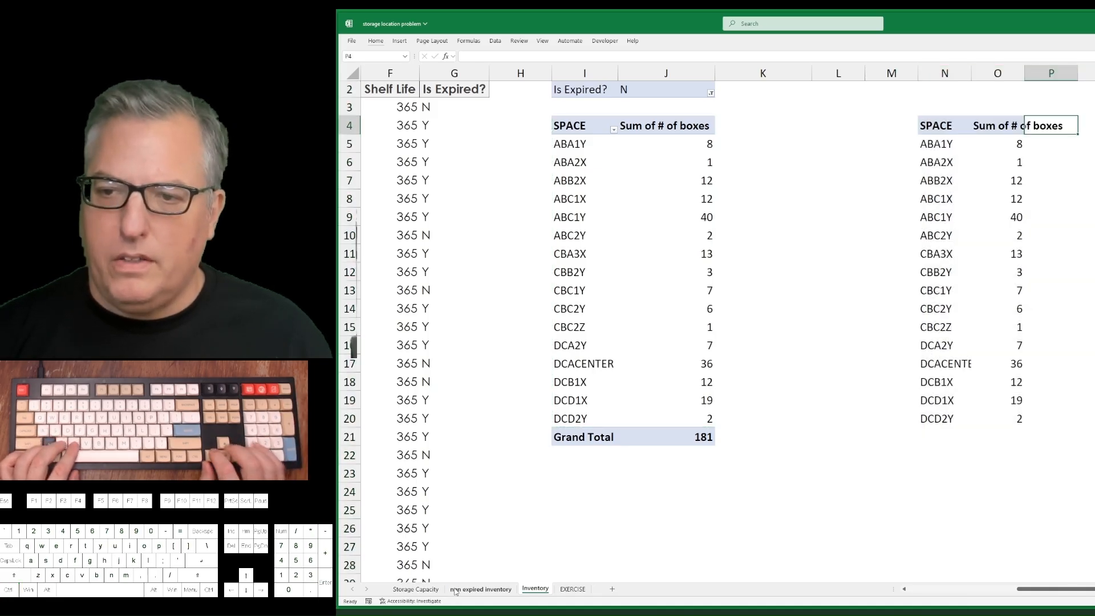
Copy the N4:O20 space totals into A1 of the non expired inventory sheet.
key("ctrl+a")
key("ctrl+c")
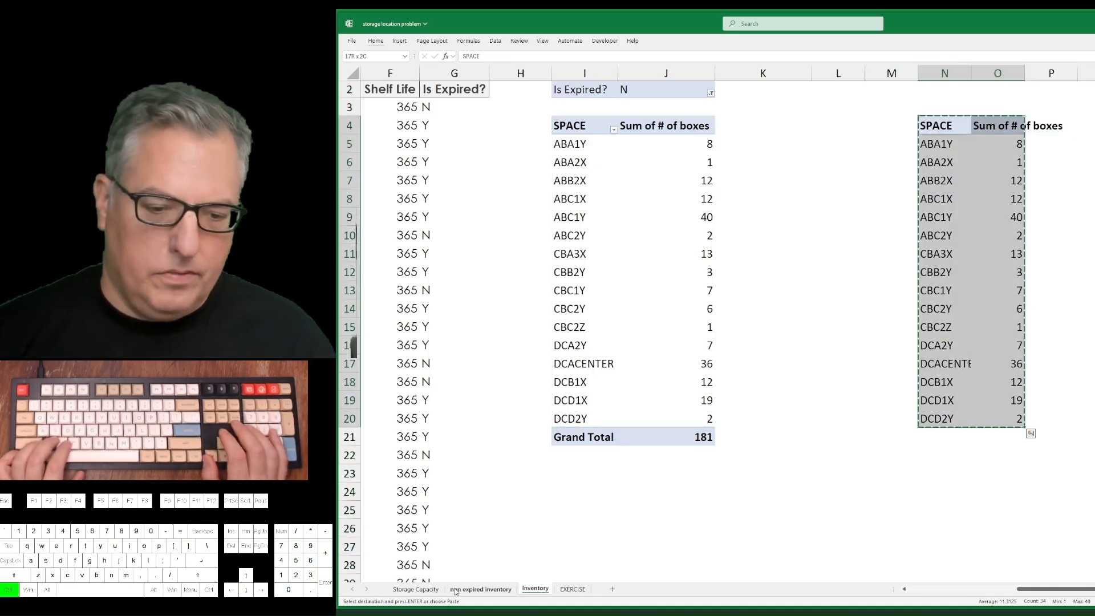
left_click(455, 592)
key("ctrl+v")
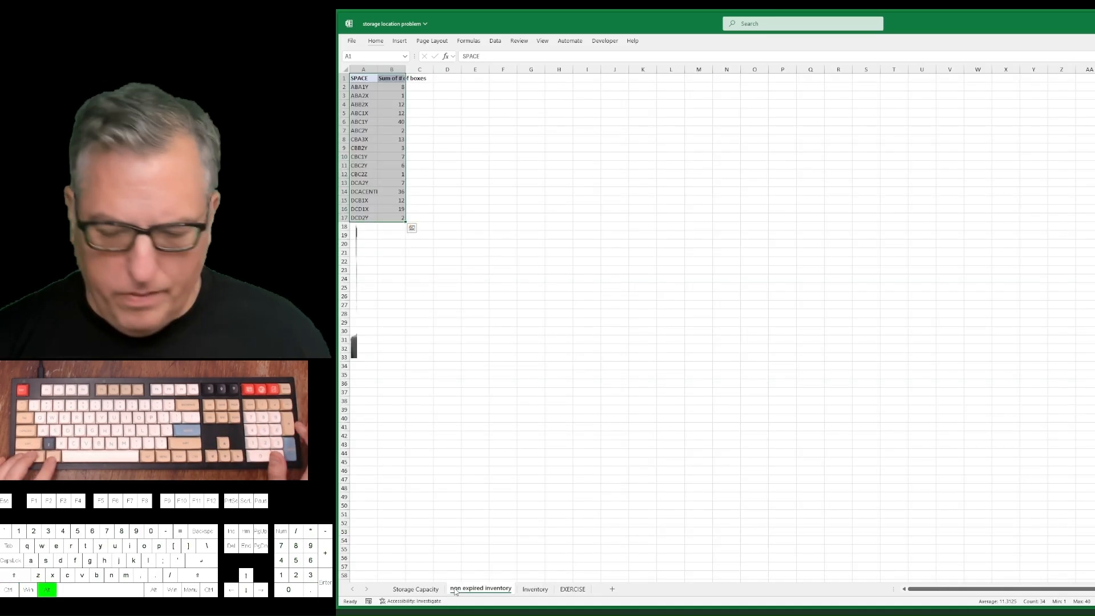
key("ctrl+alt+plus")
key("ctrl+alt+plus")
key("ctrl+alt+plus")
key("ctrl+alt+plus")
key("ctrl+alt+plus")
key("ctrl+alt+plus")
key("ctrl+alt+plus")
key("ctrl+alt+plus")
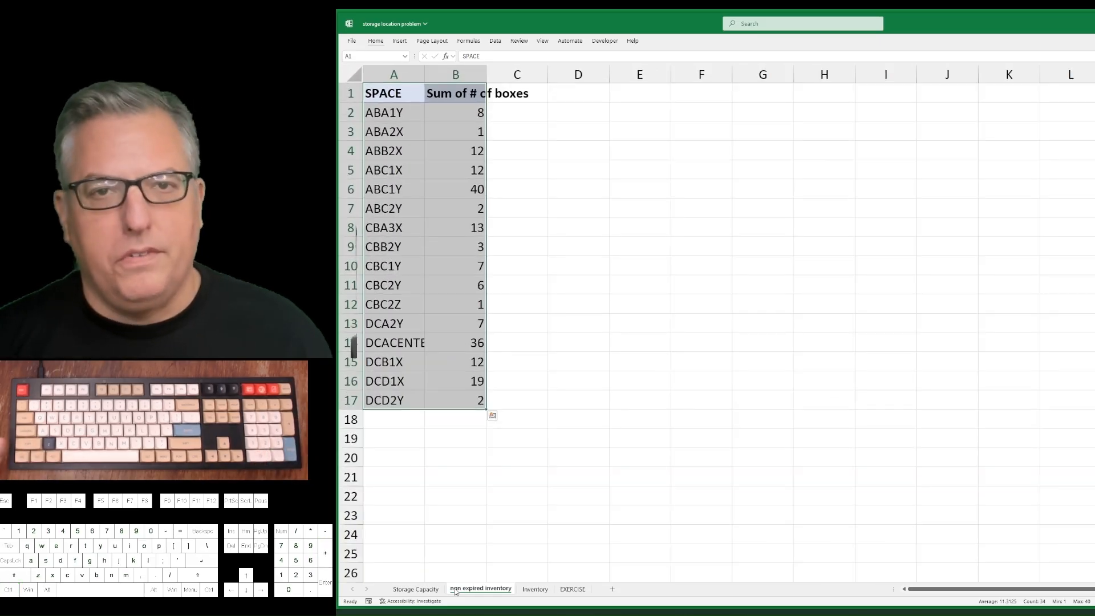
key("Return")
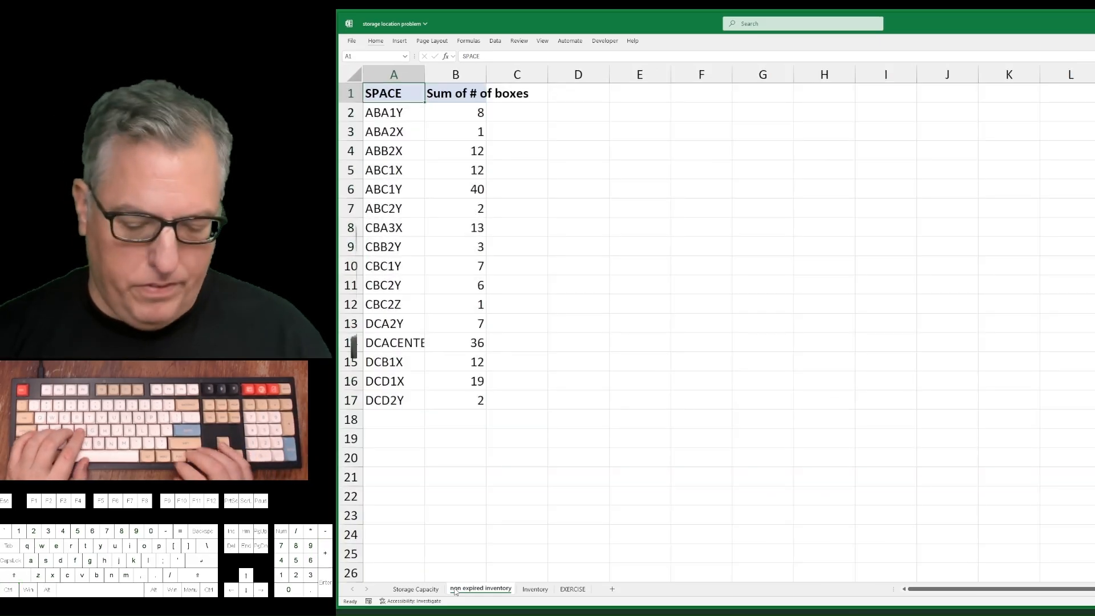
Hide the gridlines on the non expired inventory sheet.
key("alt")
key("w")
key("v")
key("g")
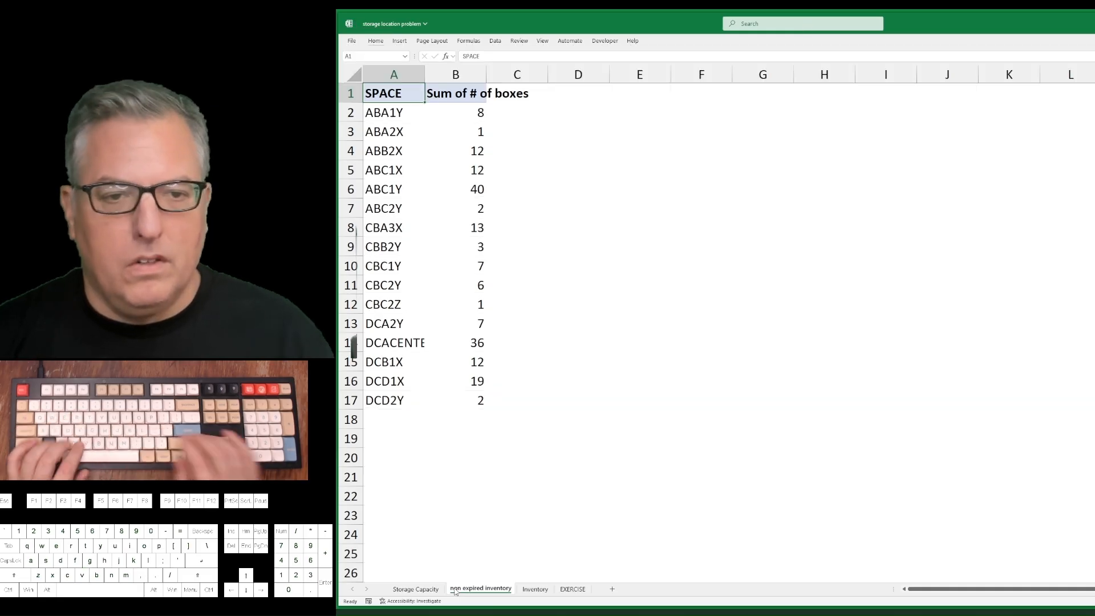
Insert a blank row above and a blank column before the pasted space totals table.
key("shift+space")
key("ctrl+plus")
key("ctrl+space")
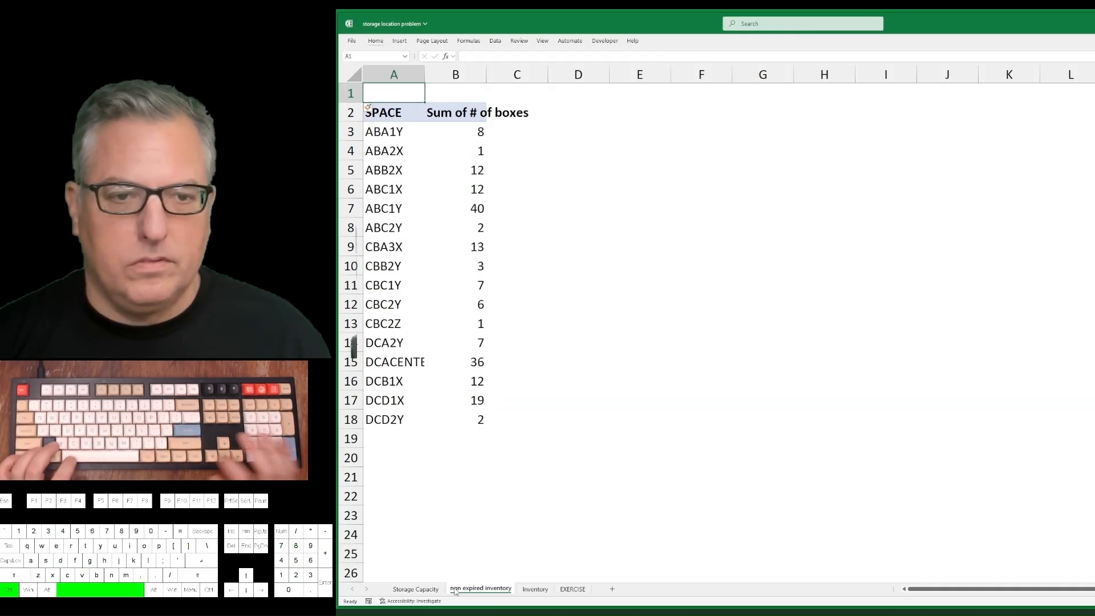
key("ctrl+plus")
Autofit the widths of columns B and C to the SPACE and Sum of # of boxes contents.
key("Right")
key("Down")
key("ctrl+space")
key("shift+Right")
key("alt")
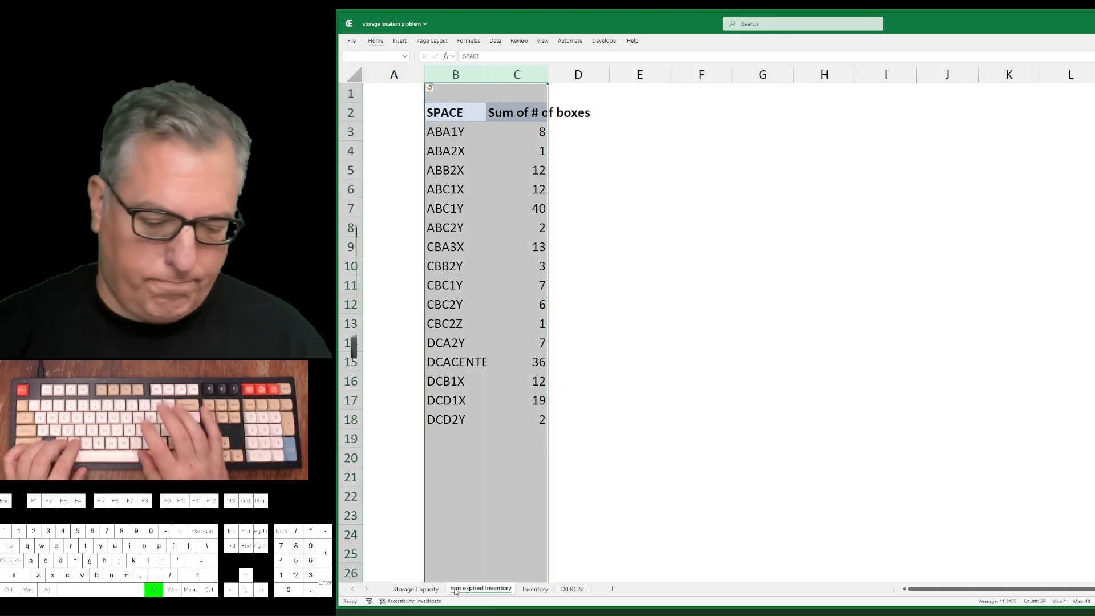
key("h")
key("o")
key("i")
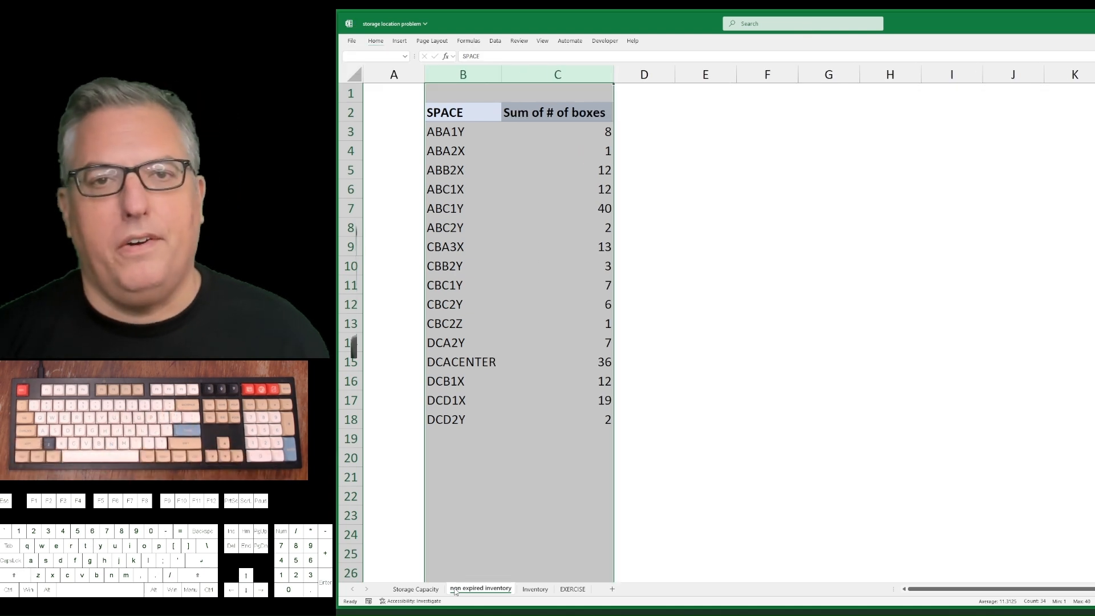
Add an AutoSum total of the Sum of # of boxes column in C20 of the non expired inventory sheet.
key("Down")
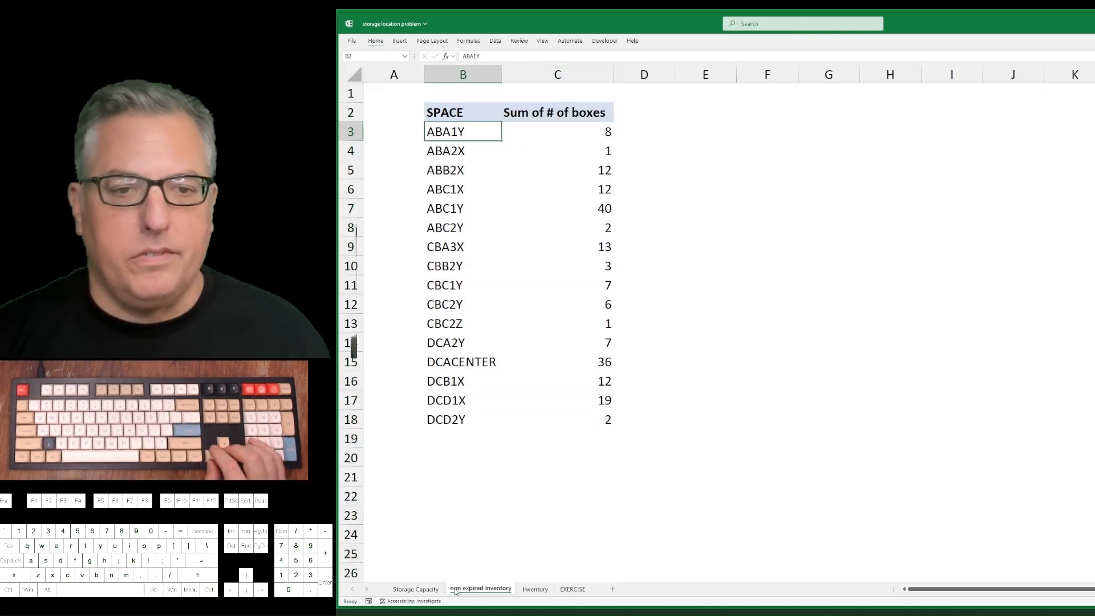
key("Up")
key("Right")
key("Down")
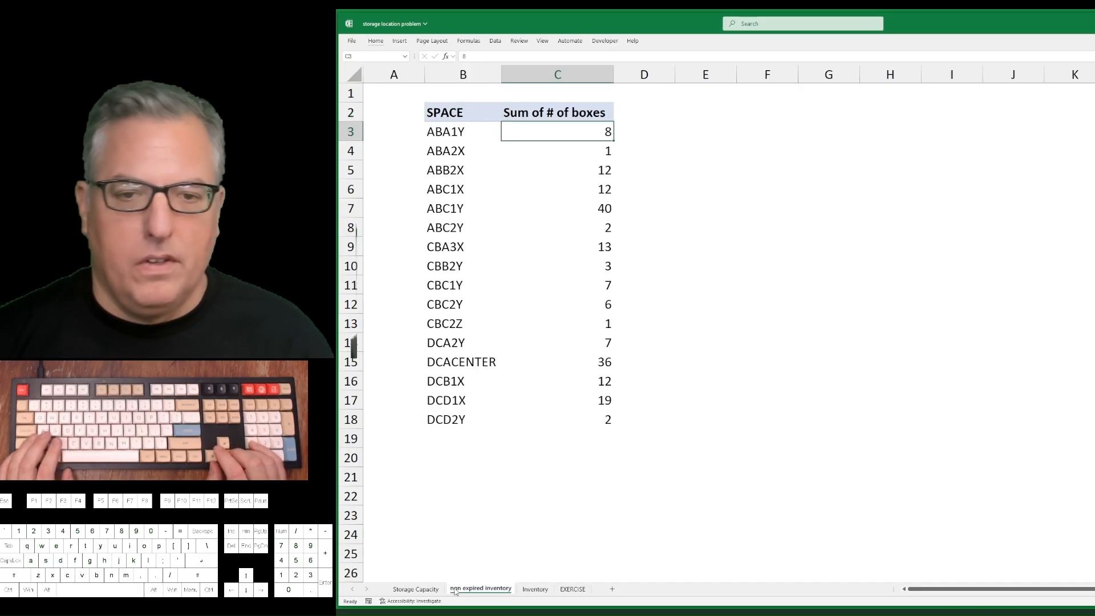
key("ctrl+shift+Down")
key("ctrl+Down")
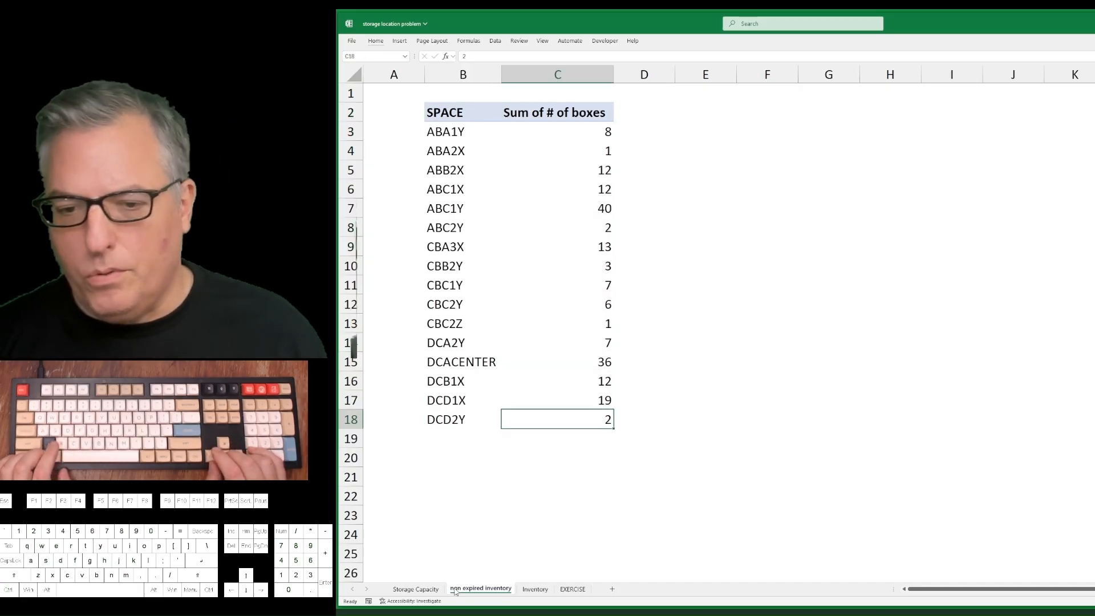
key("Down")
key("Down")
key("alt+equal")
key("Return")
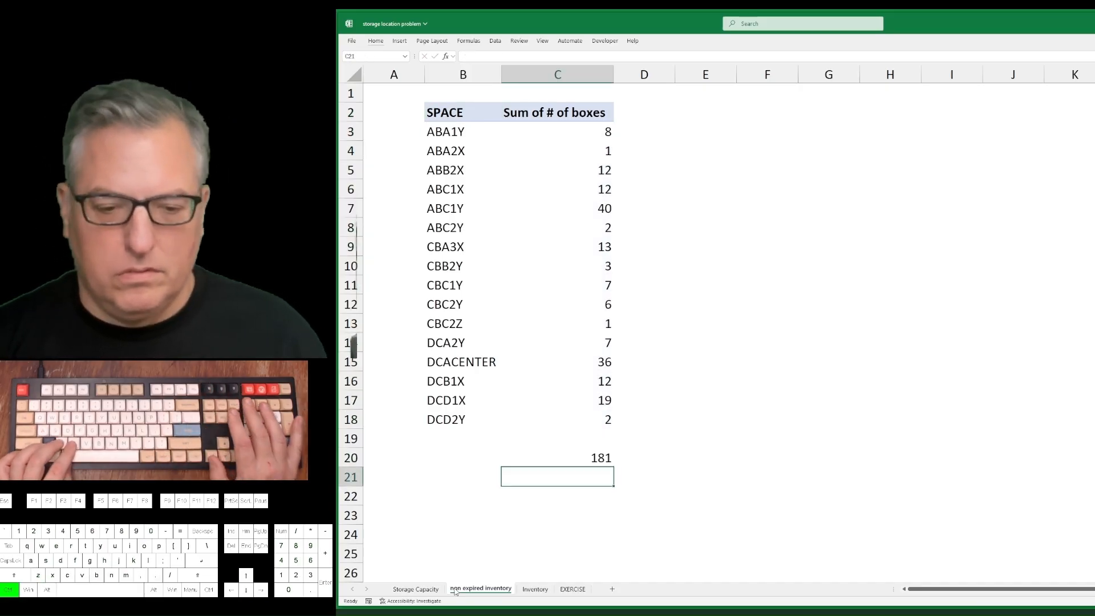
Check the box total against the Inventory sheet's PivotTable by selecting its J5:J20 box counts.
key("ctrl+Page_Up")
key("Left")
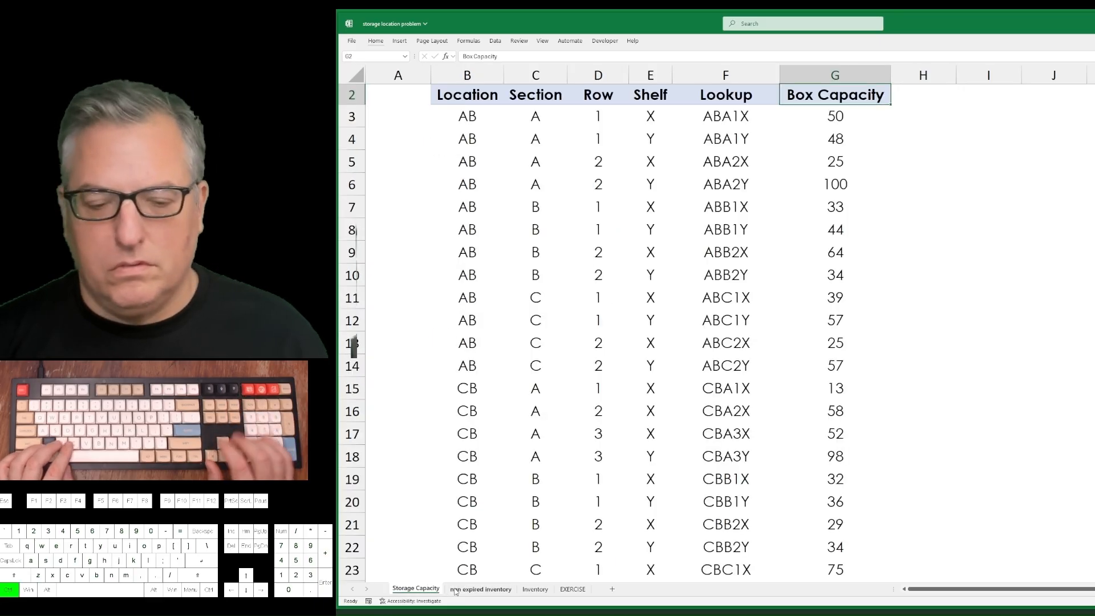
key("ctrl+Page_Down")
key("ctrl+Page_Down")
key("Left")
key("Left")
key("Left")
key("Left")
key("Down")
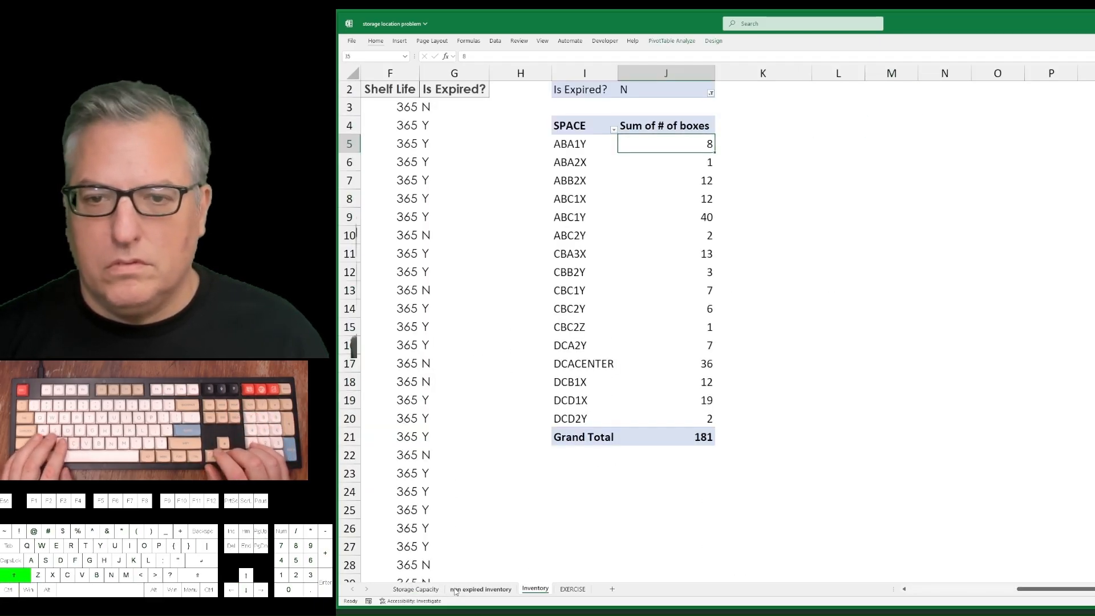
key("ctrl+shift+Down")
key("shift+Up")
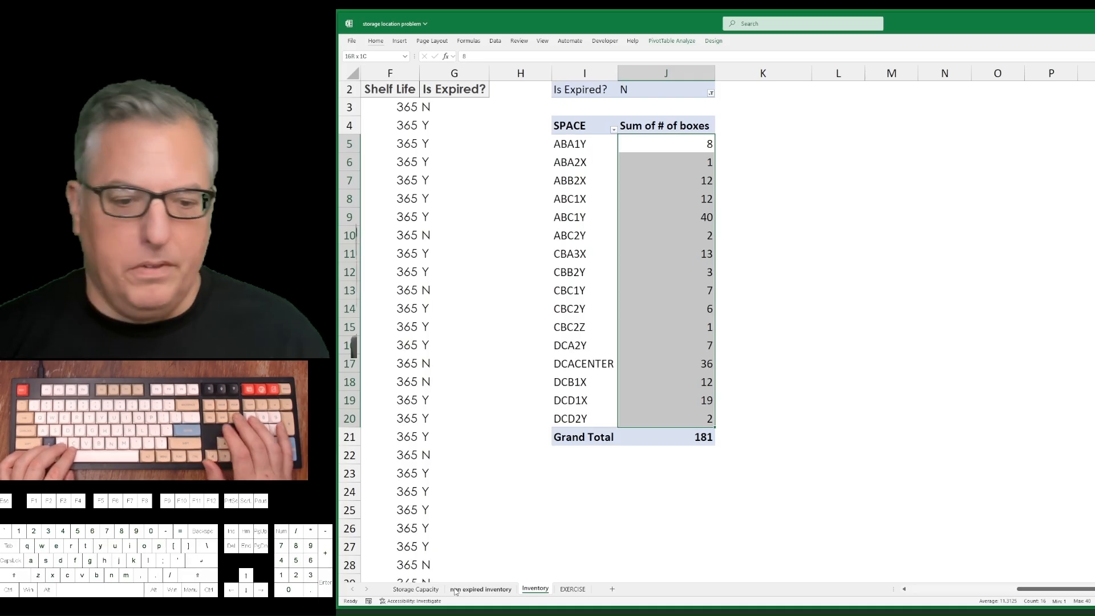
Enter the header "current inventory" in H2 of the Storage Capacity sheet.
key("ctrl+Page_Up")
key("ctrl+Page_Up")
key("Right")
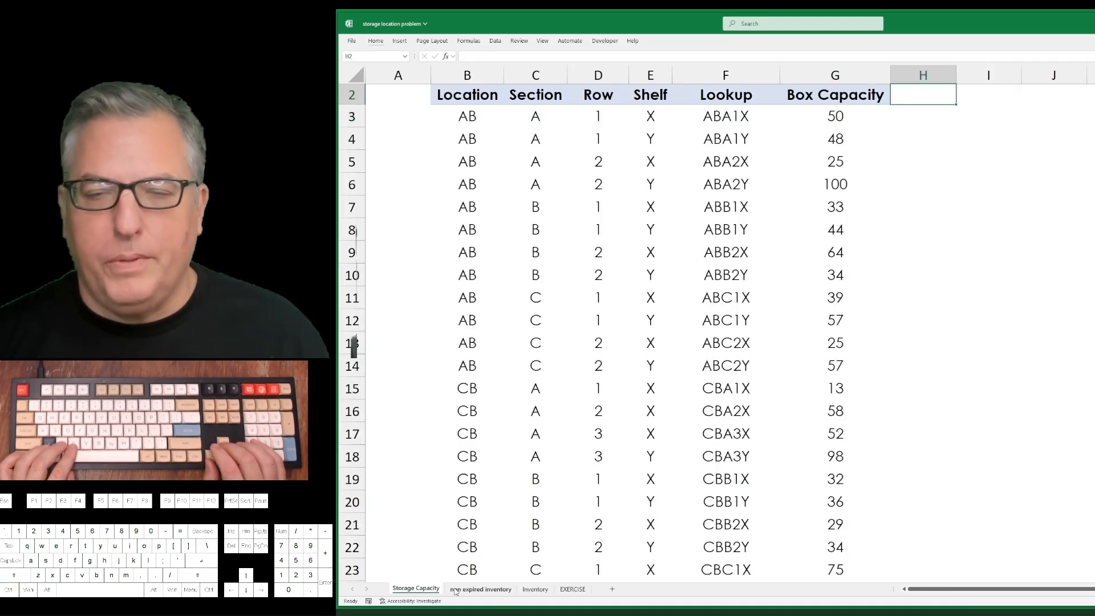
type("c")
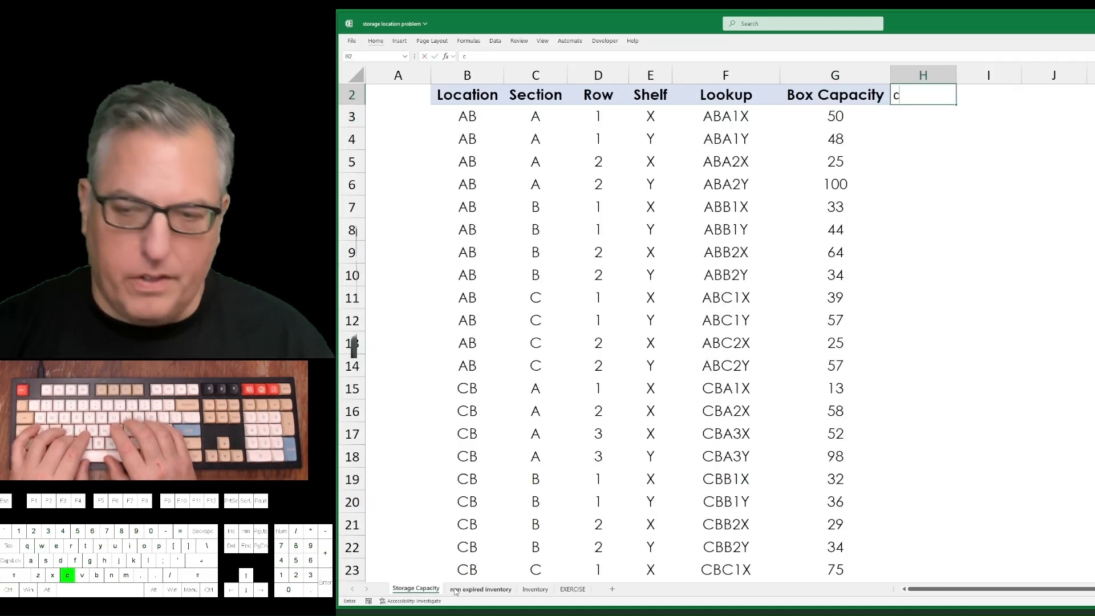
type("urrent inventory")
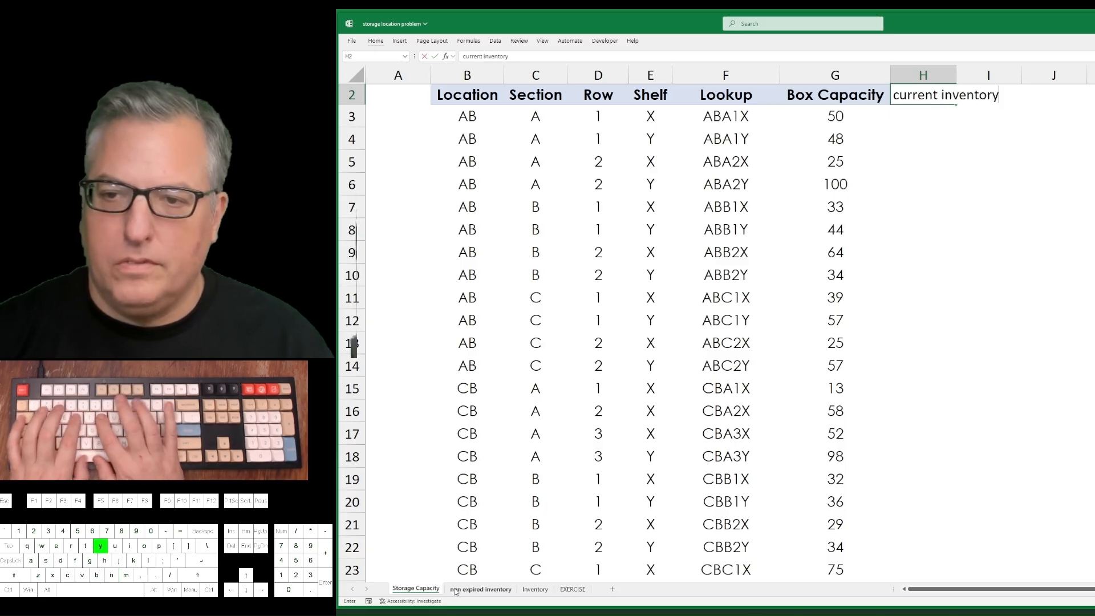
key("Return")
Autofit the width of column H to its current inventory header.
key("ctrl+shift+Down")
key("alt+h")
key("o")
key("i")
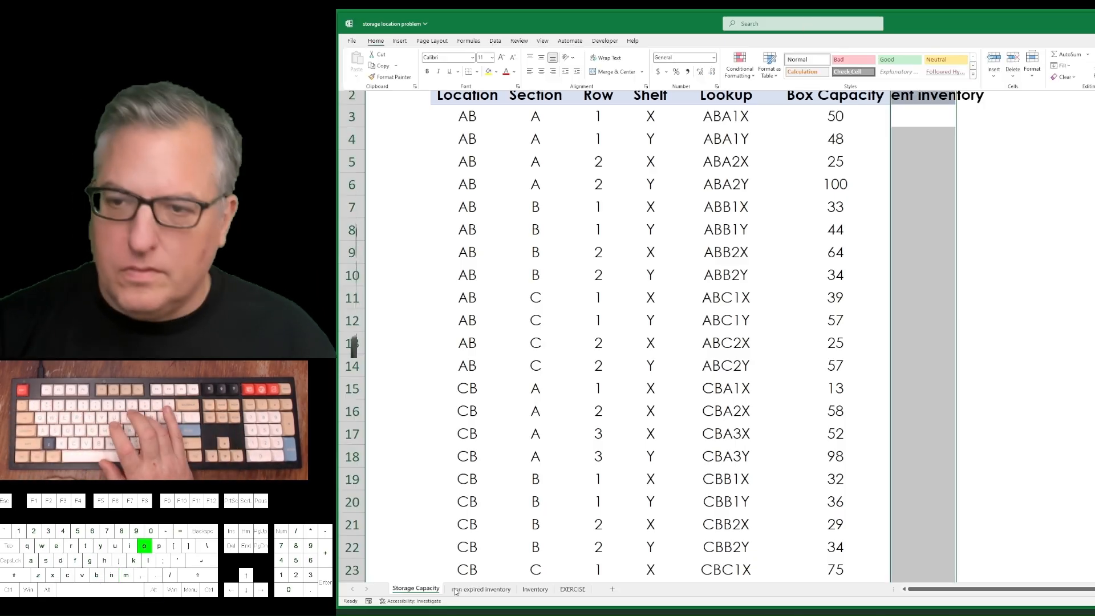
key("ctrl+shift+Up")
Enter =VLOOKUP(F3,'non expired inventory'!$B$2:$C$18,2,FALSE) in H3 to look up the space's box total.
type("=vl")
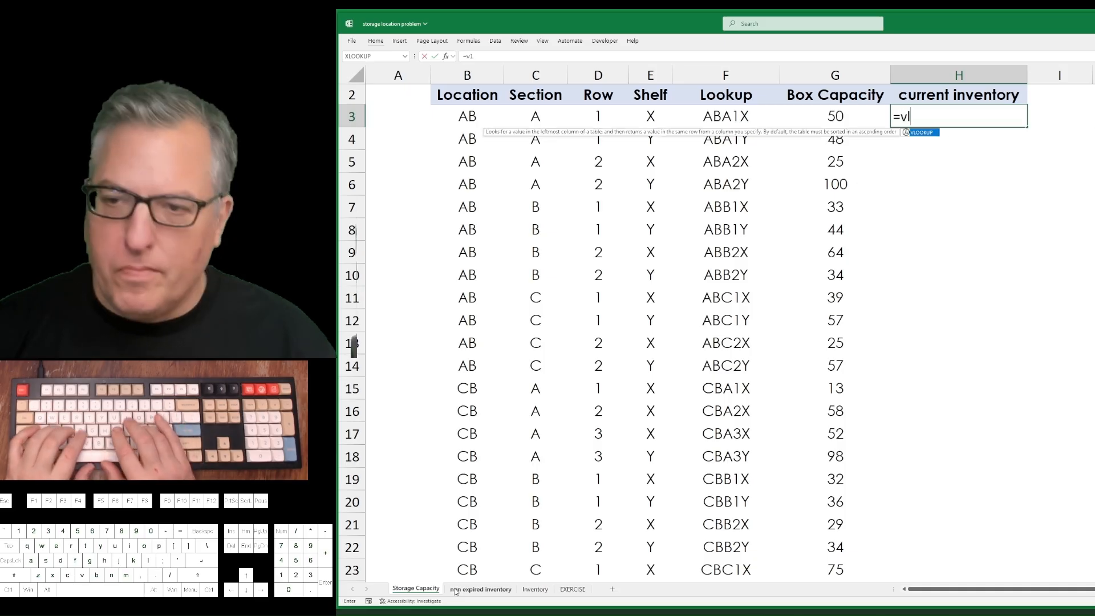
type("ookup(")
key("Left")
key("Left")
type(",")
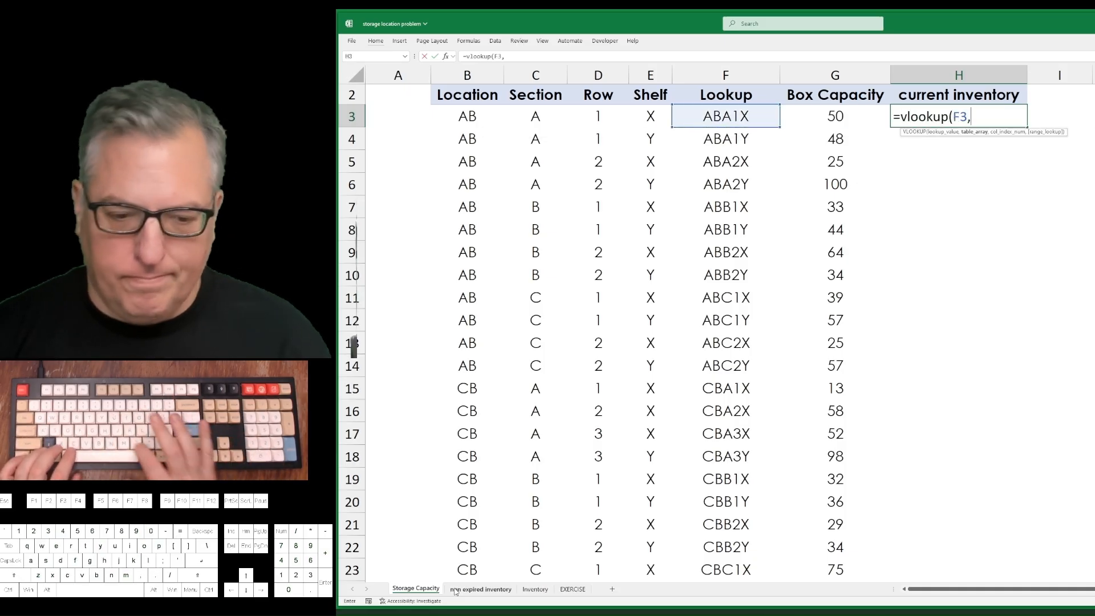
key("ctrl+Page_Down")
key("Left")
key("Right")
key("Down")
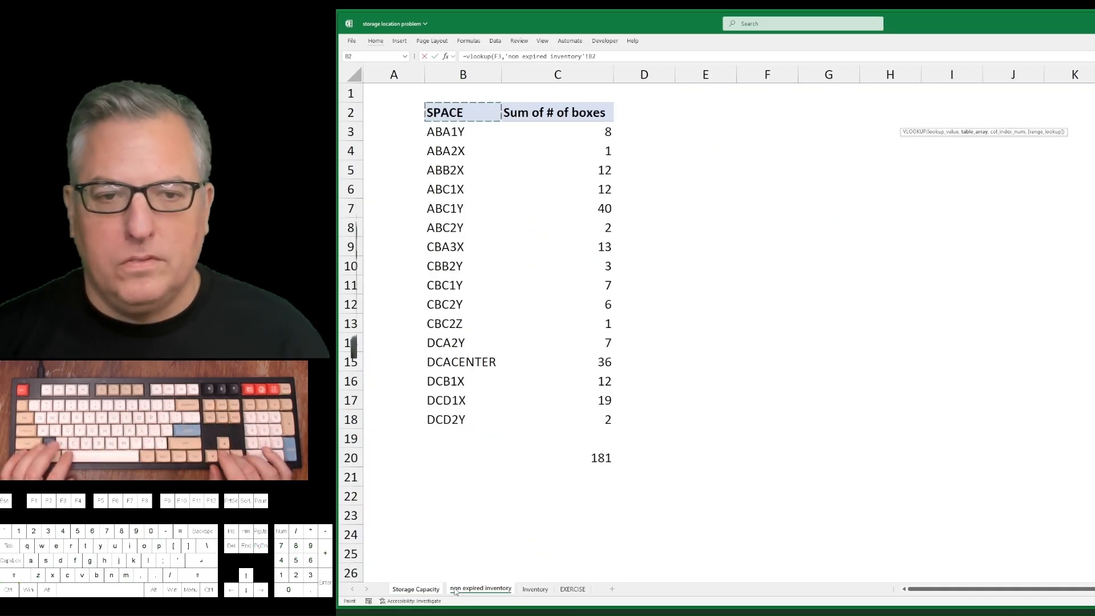
key("ctrl+shift+Down")
key("ctrl+shift+Right")
key("F4")
type(",2,")
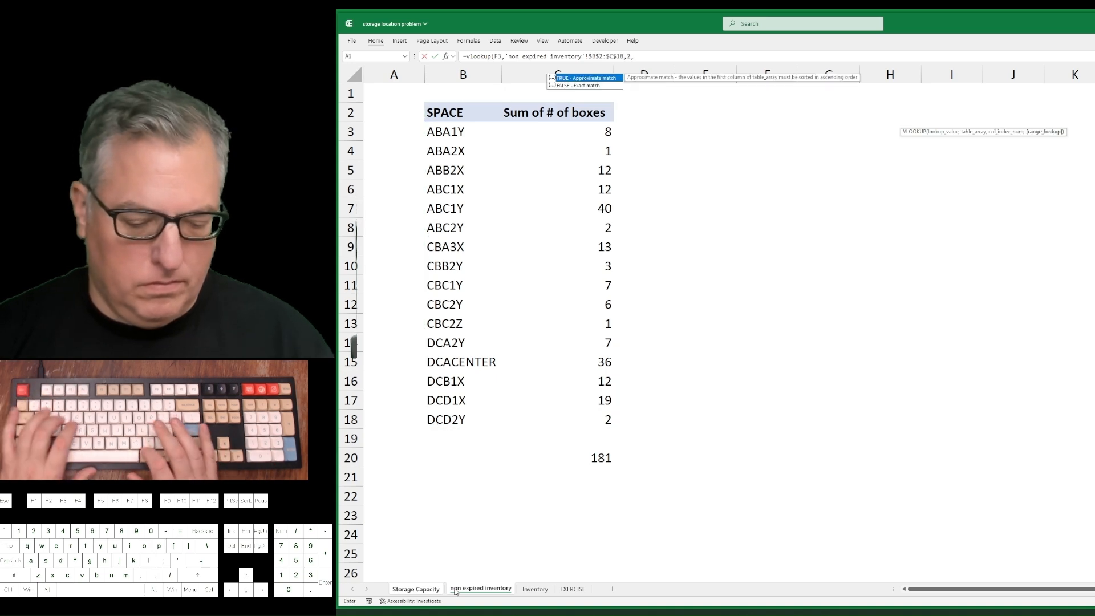
type("false")
key("Return")
Fill the VLOOKUP formula down the current inventory column from H3 to H39.
key("Left")
key("ctrl+Down")
key("Right")
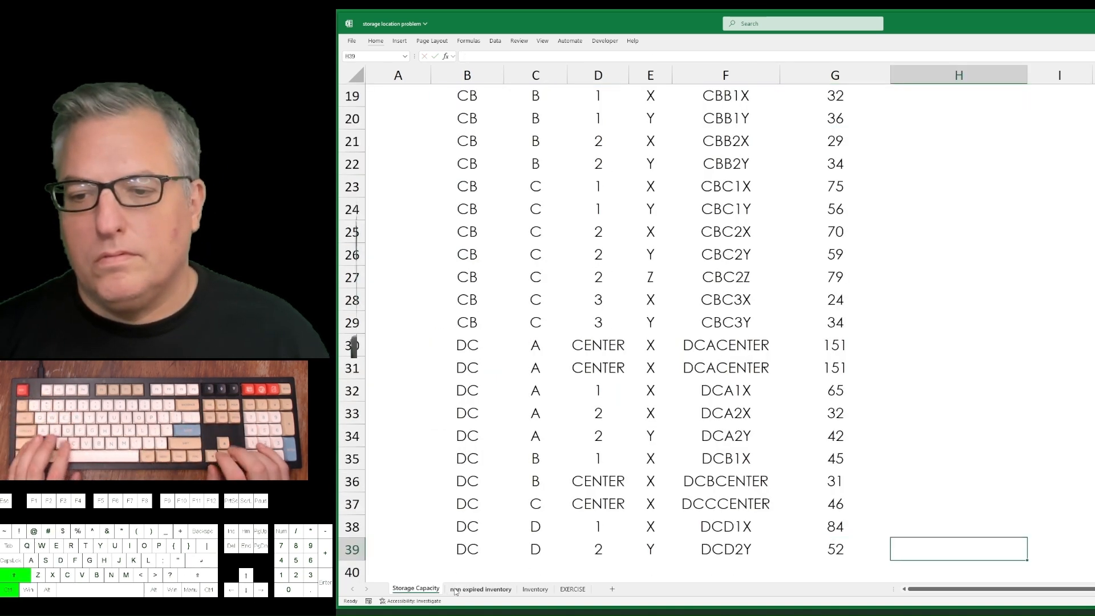
key("ctrl+shift+Up")
key("ctrl+d")
key("ctrl+Up")
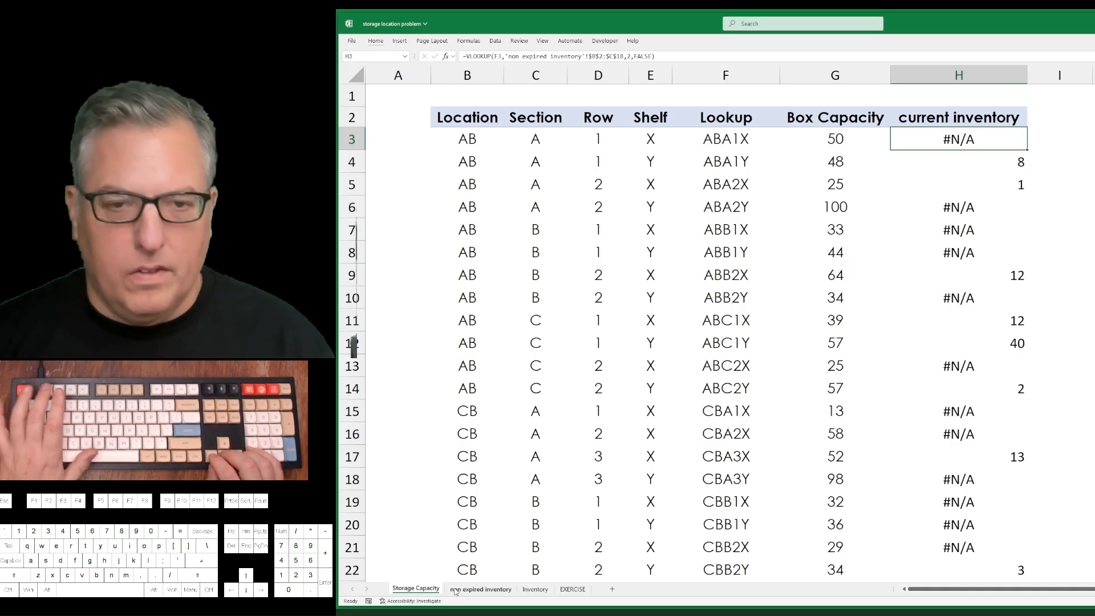
Wrap the H3 VLOOKUP in IFERROR so that missing spaces return 0.
key("F2")
key("Up")
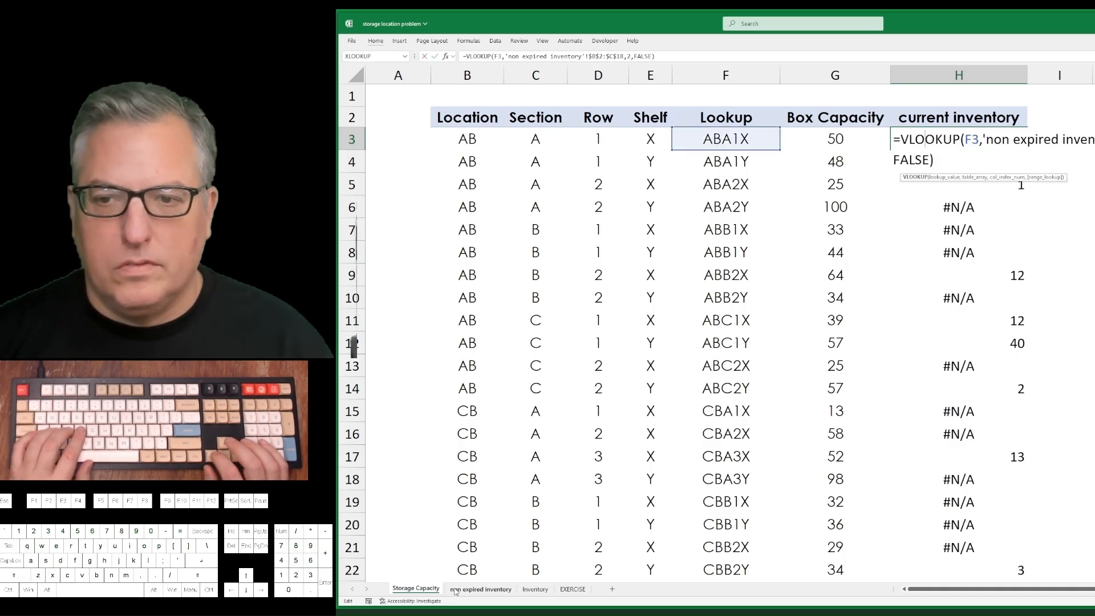
key("Left")
key("Left")
key("Left")
type("iferror(")
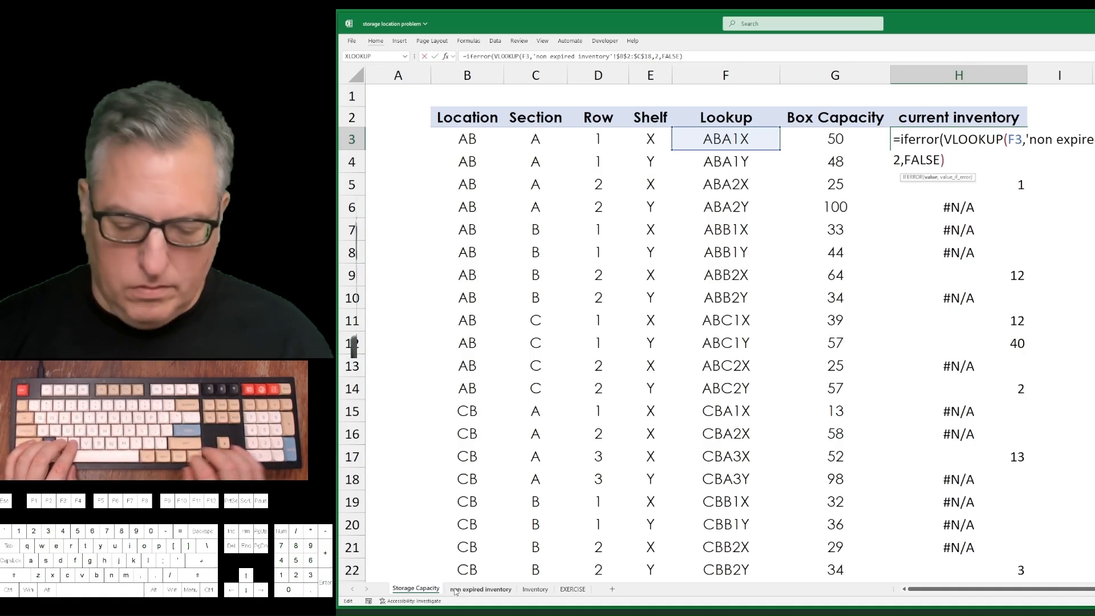
type(",0")
key("Return")
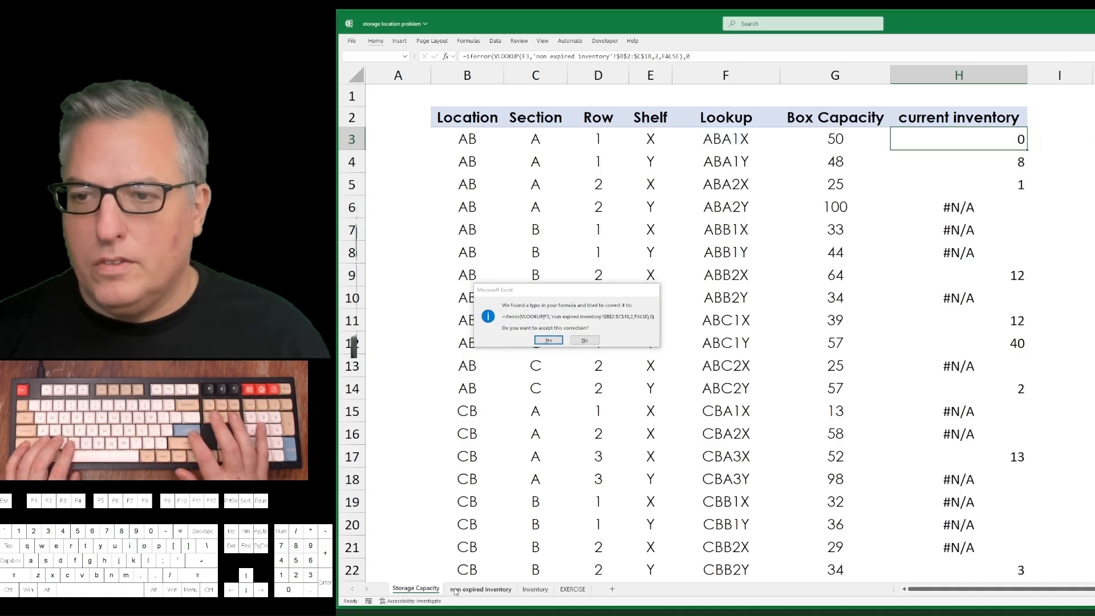
key("Return")
Fill the IFERROR formula from H3 down to H39.
key("ctrl+shift+Down")
key("ctrl+d")
key("ctrl+Up")
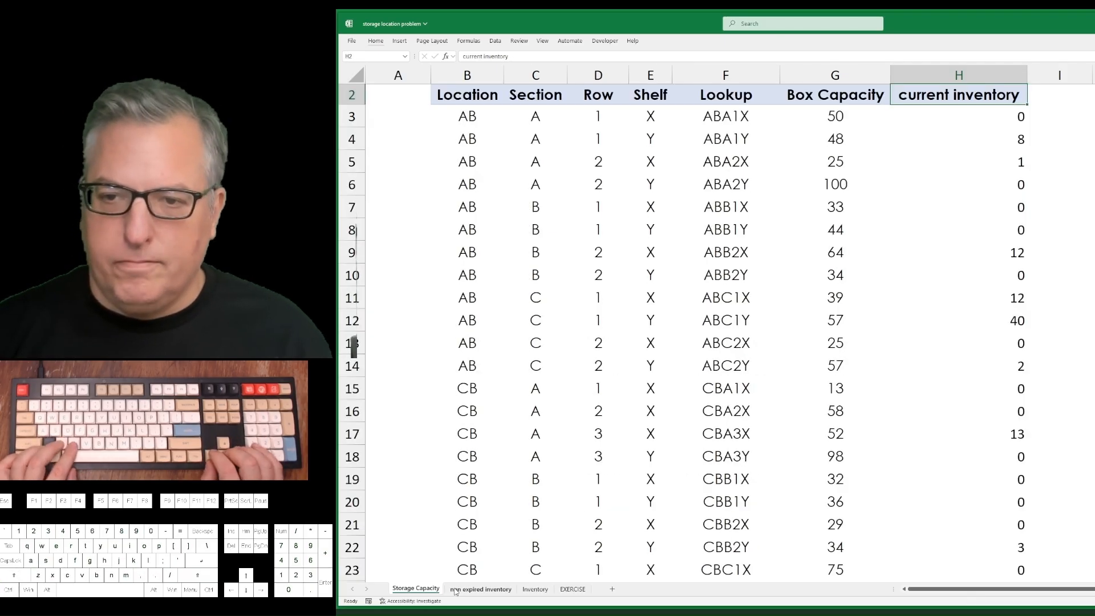
Compare the sum of the current inventory column with the box total on the non expired inventory sheet.
key("Down")
key("ctrl+shift+Down")
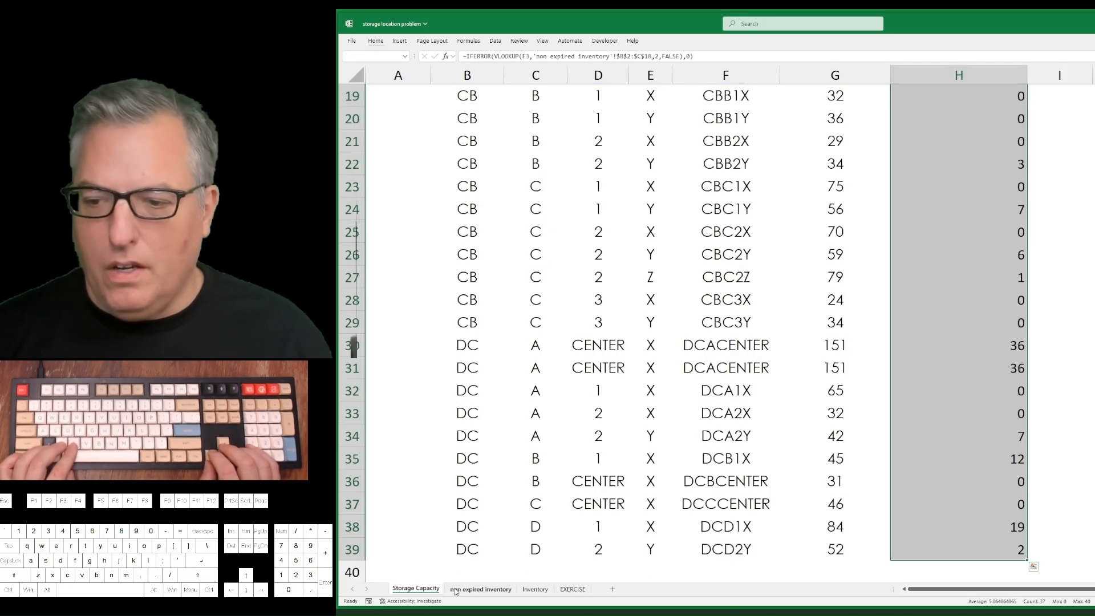
left_click(455, 590)
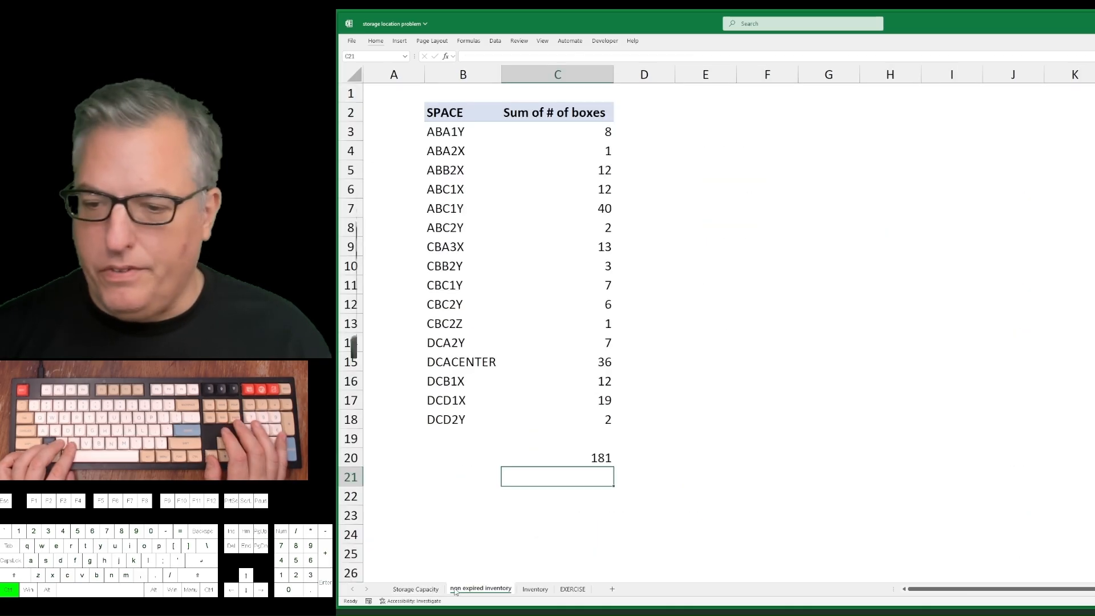
key("ctrl+Page_Up")
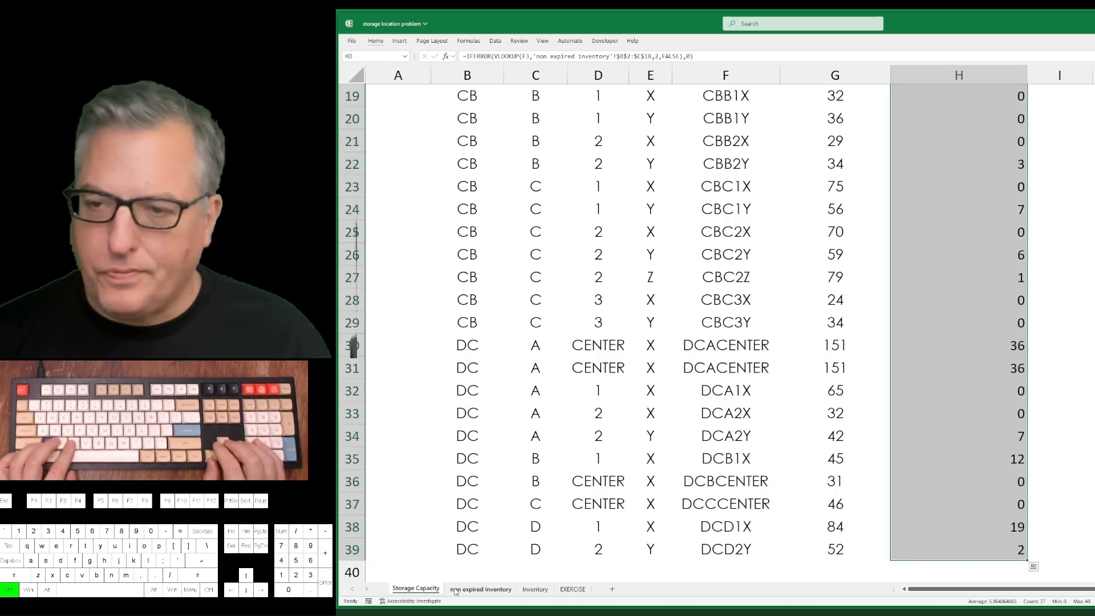
key("ctrl+Up")
key("Down")
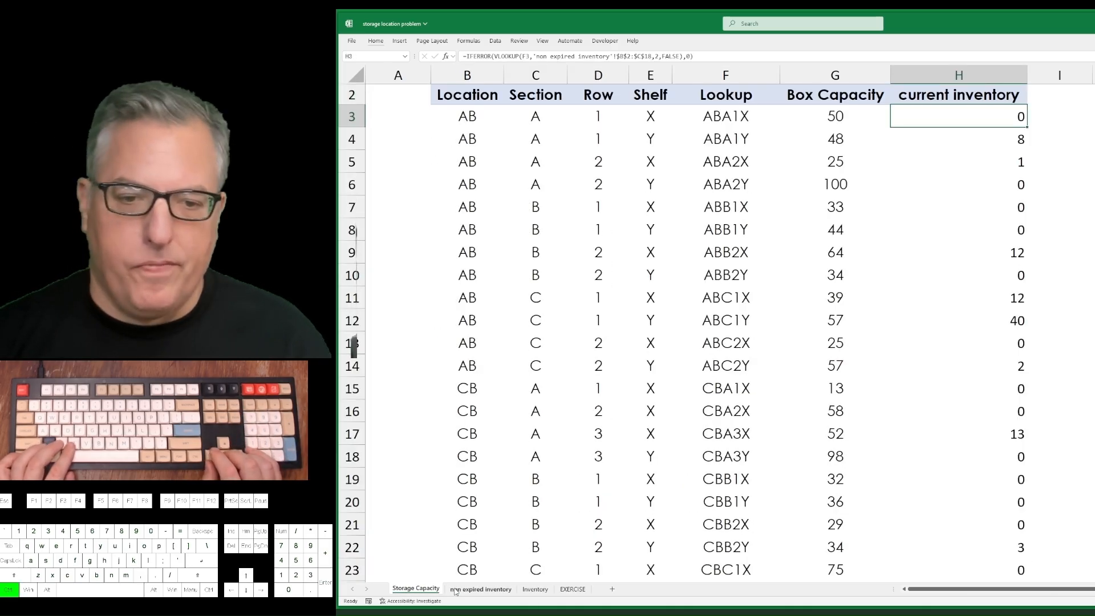
key("ctrl+Down")
key("ctrl+Up")
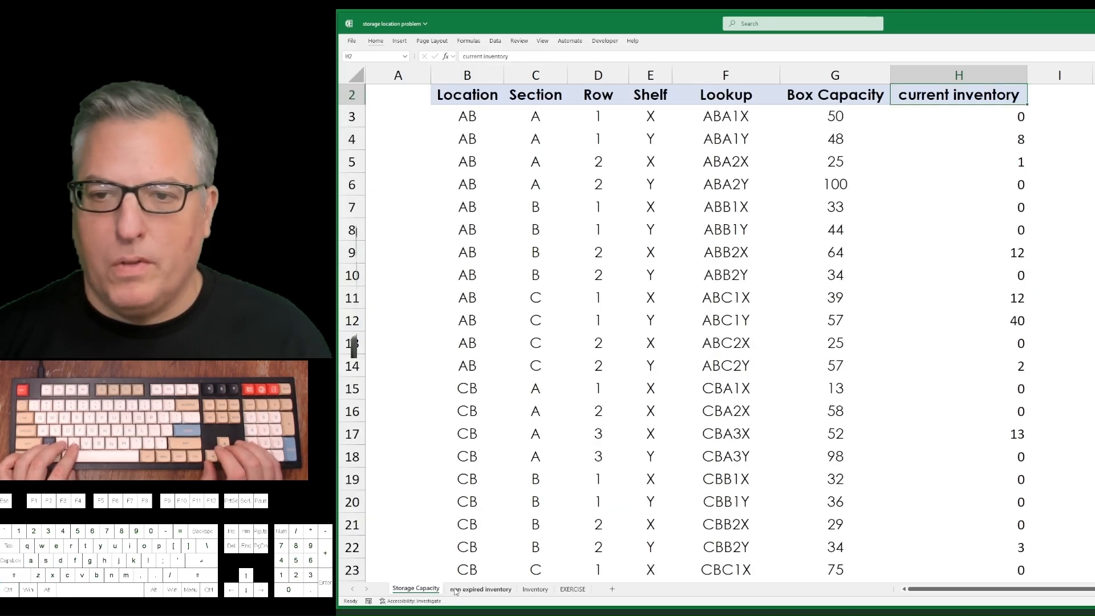
Highlight duplicate values in the Lookup column F3:F39 with Light Red Fill with Dark Red Text.
key("Down")
key("Left")
key("Left")
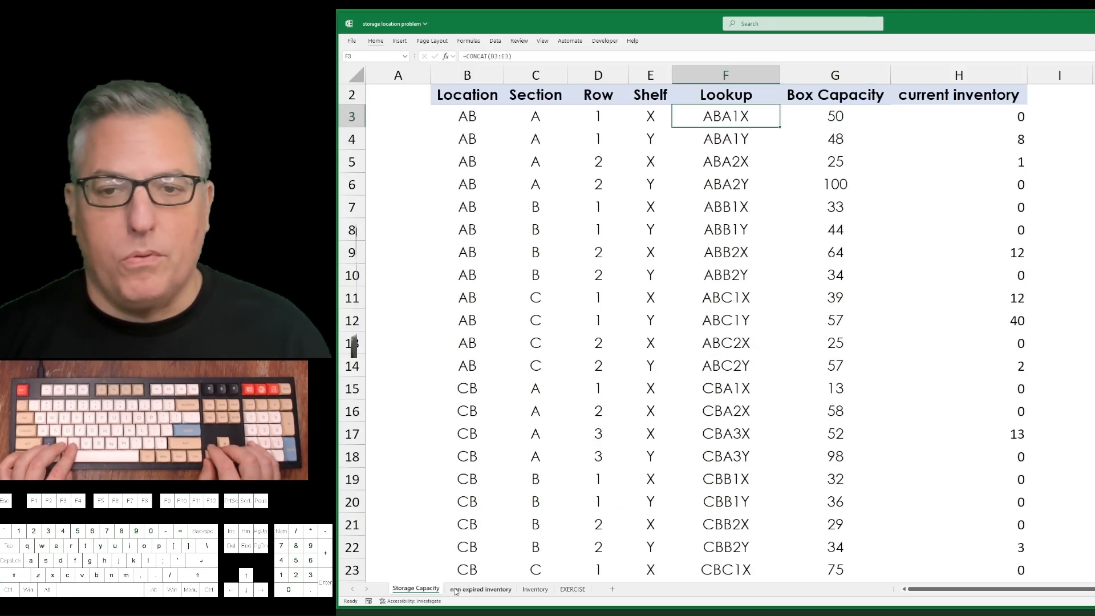
key("ctrl+shift+Down")
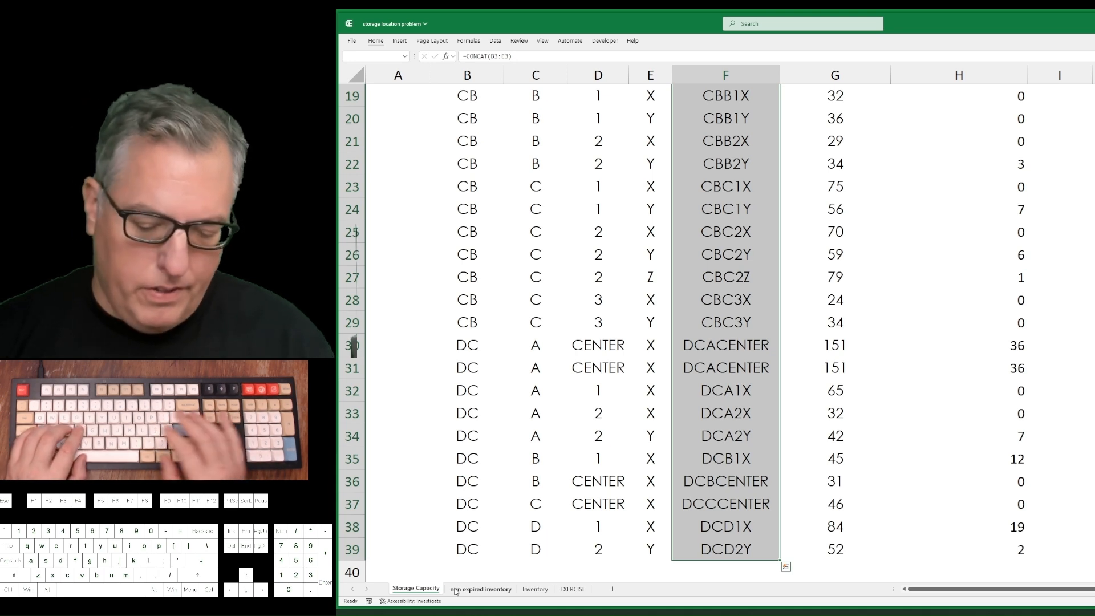
key("alt")
key("h")
key("l")
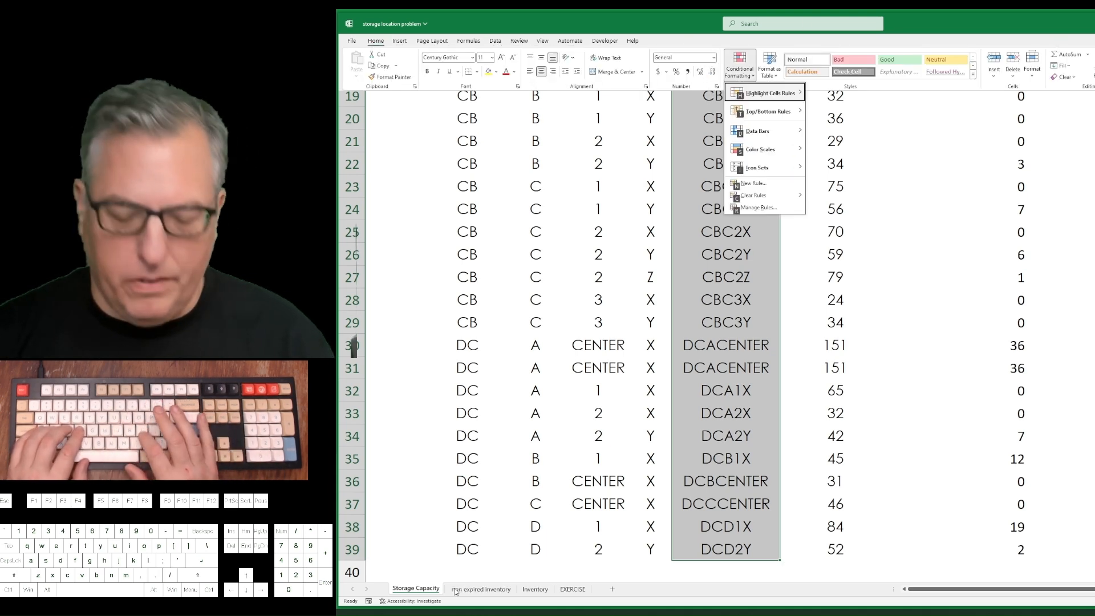
key("h")
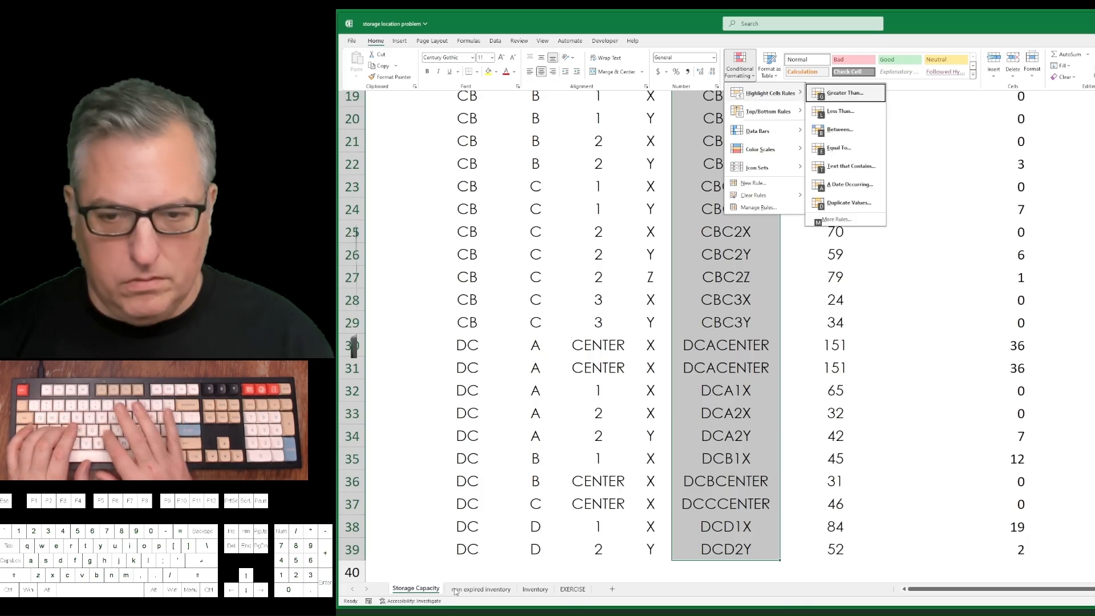
key("d")
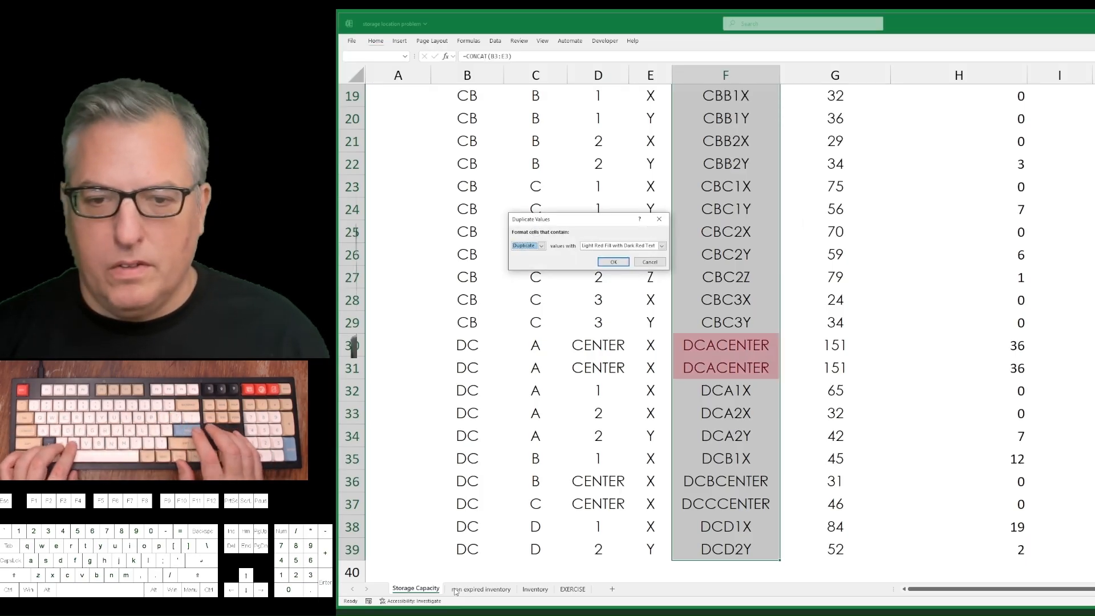
key("Return")
Delete the duplicate DCACENTER record in B31:H31, shifting the cells below up.
key("Down")
key("ctrl+Down")
key("Up")
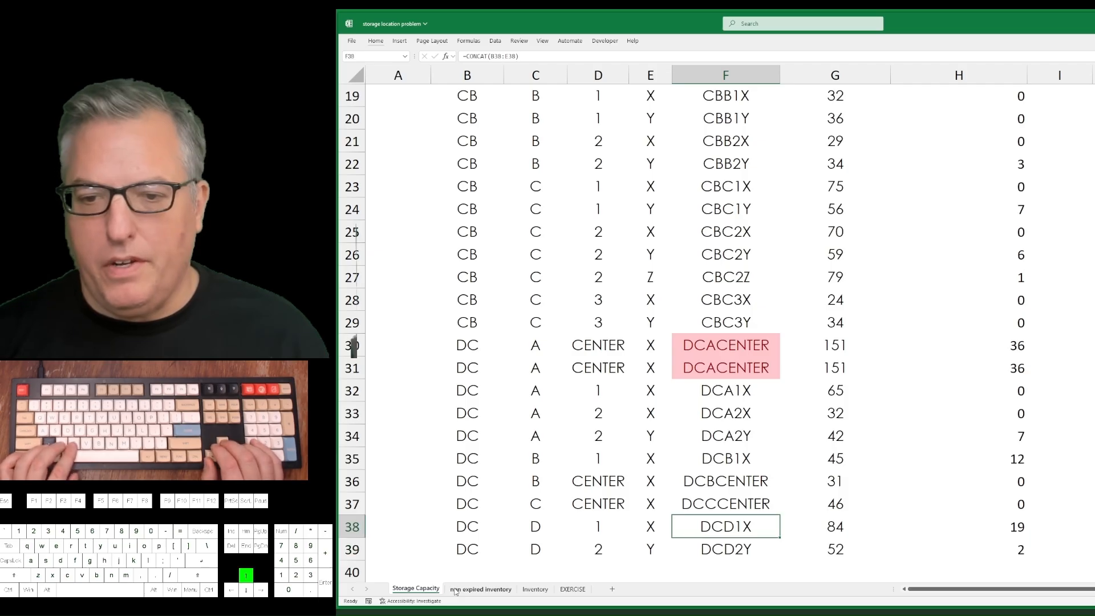
key("Up")
key("Up")
key("Up")
key("Up")
key("Up")
key("Up")
key("Up")
key("Up")
key("Up")
key("Down")
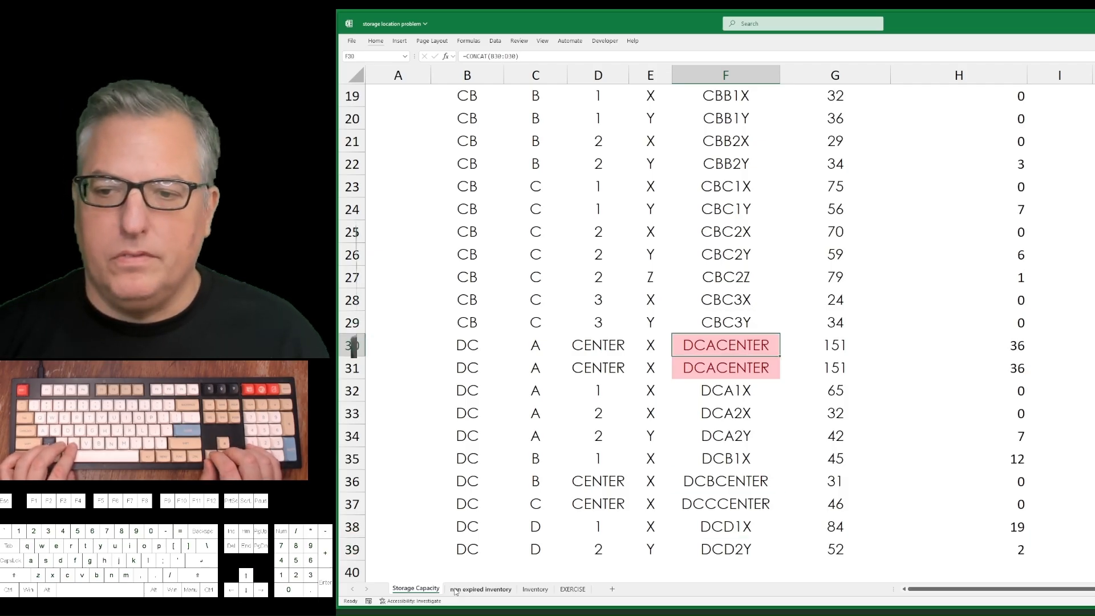
key("Down")
key("Left")
key("Left")
key("Left")
key("Left")
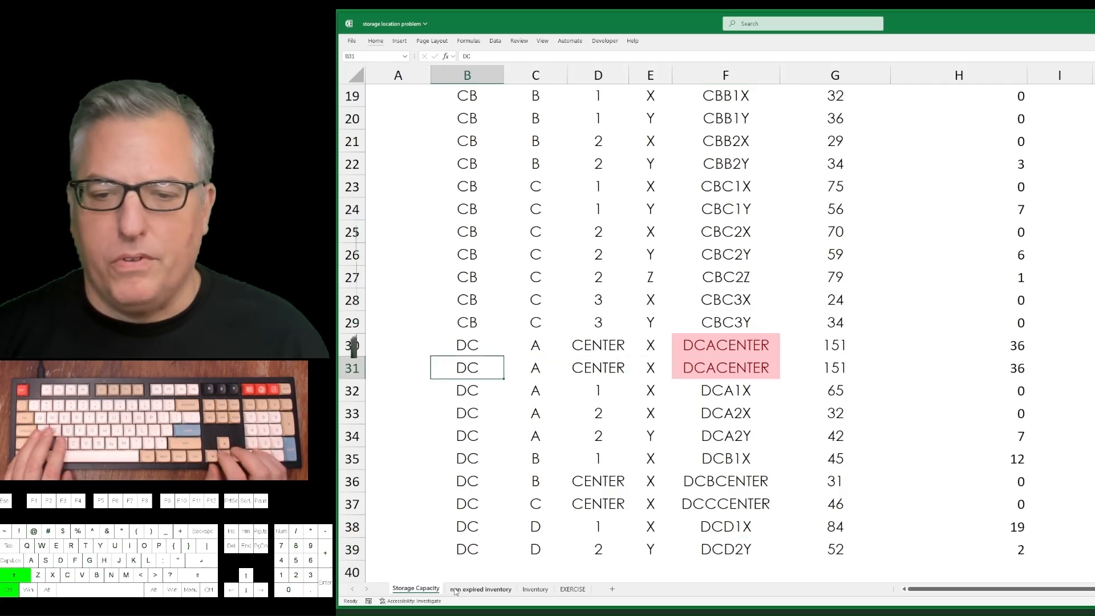
key("ctrl+shift+Right")
key("ctrl+minus")
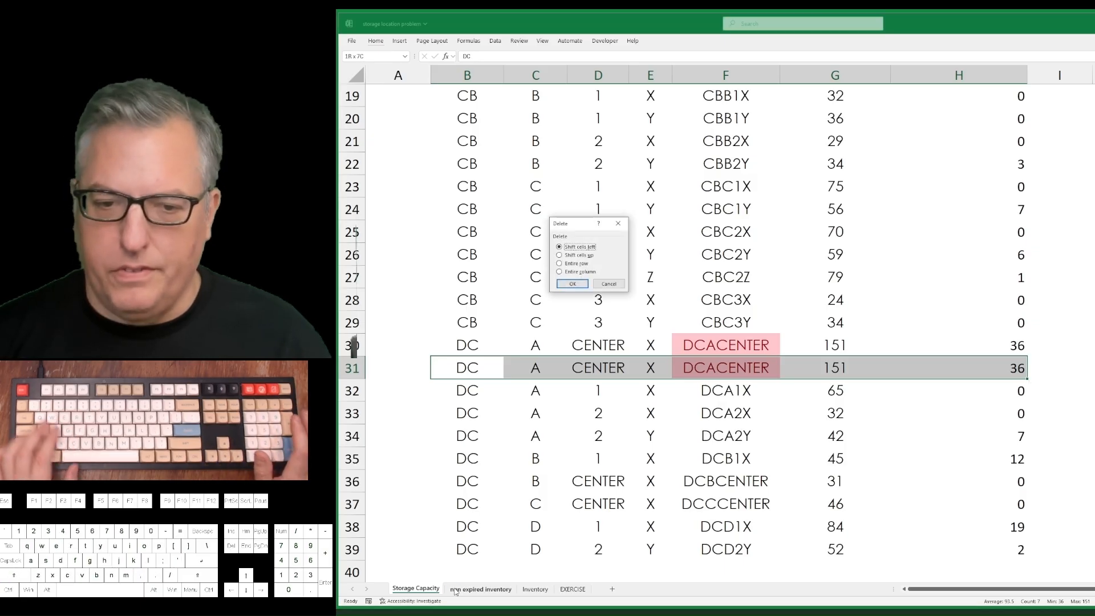
key("Return")
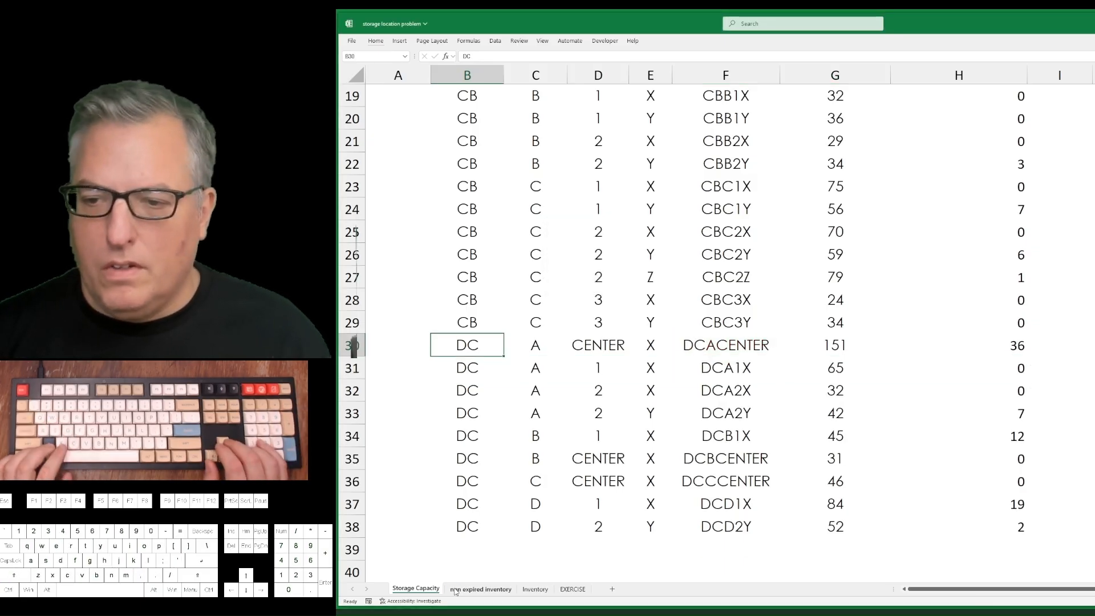
Check the sum of the current inventory column H3:H38.
key("ctrl+Right")
key("ctrl+Up")
key("Down")
key("ctrl+shift+Down")
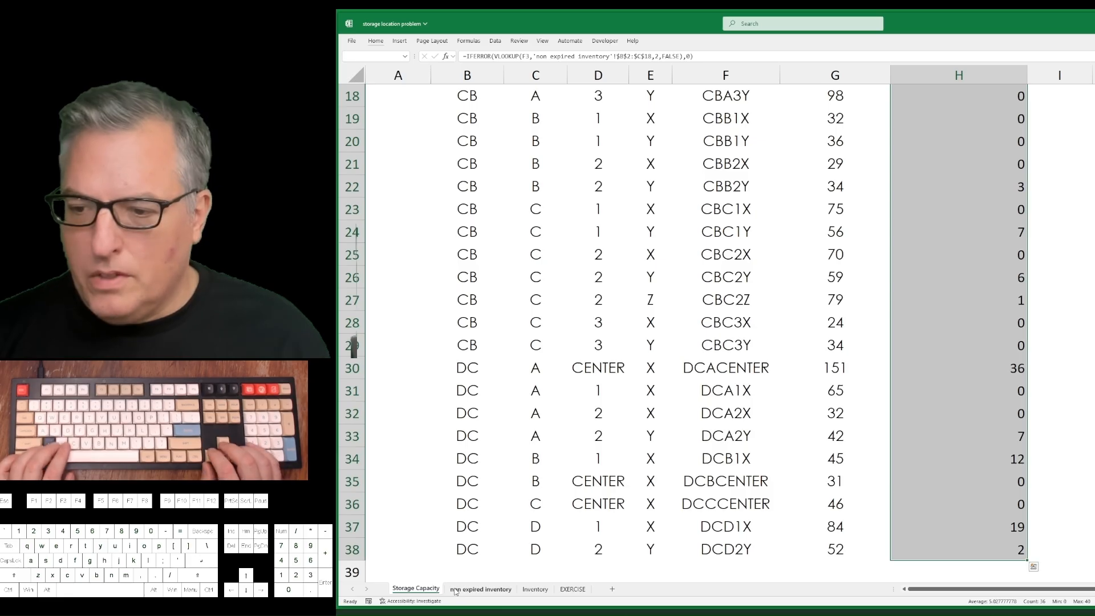
key("ctrl+shift+Up")
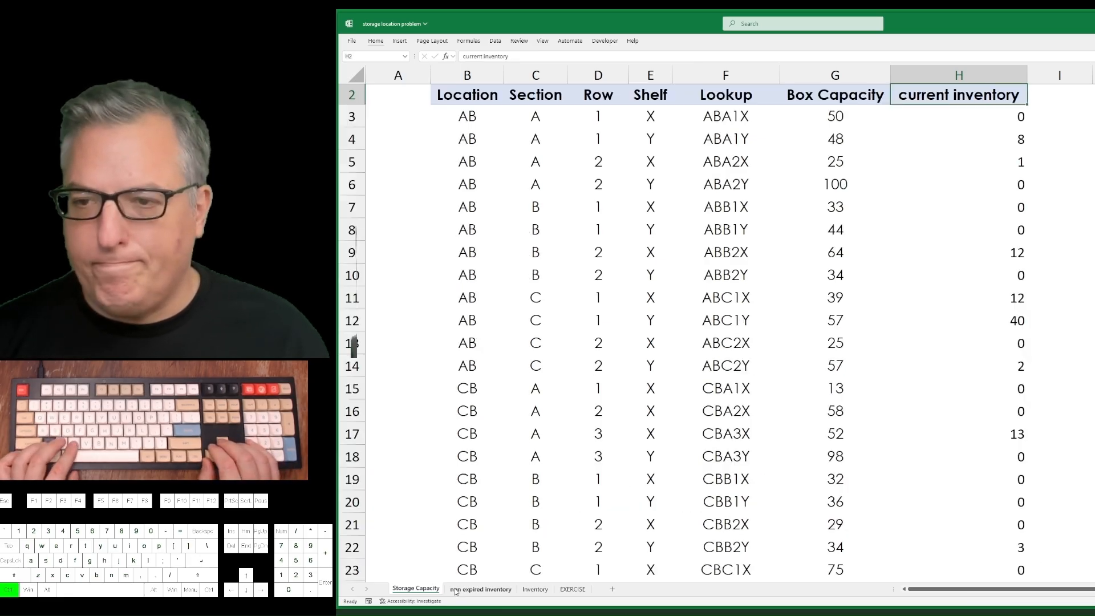
Enter a formula in I3 dividing current inventory by box capacity, =H3/G3.
key("Right")
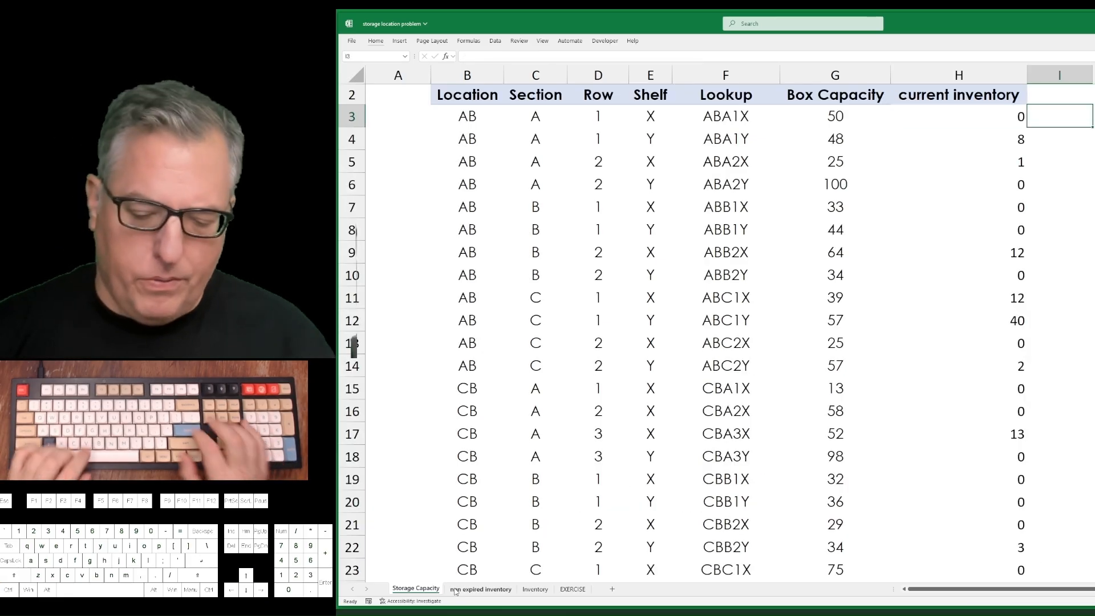
type("=")
key("Left")
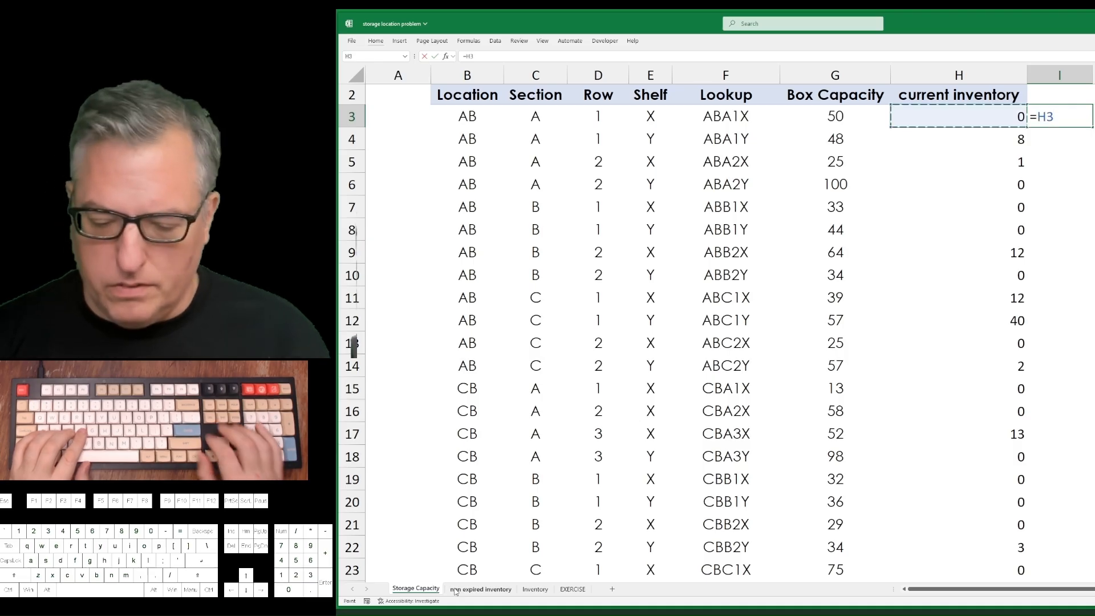
type("/")
key("Left")
key("Left")
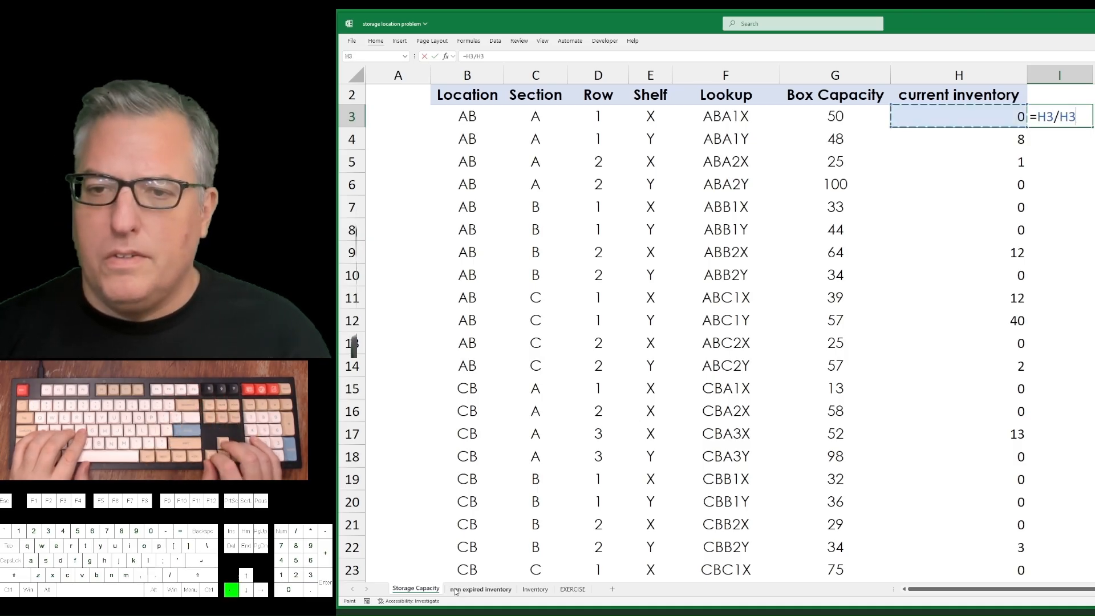
key("Return")
Fill the inventory-to-capacity formula from I3 down to I38.
key("Left")
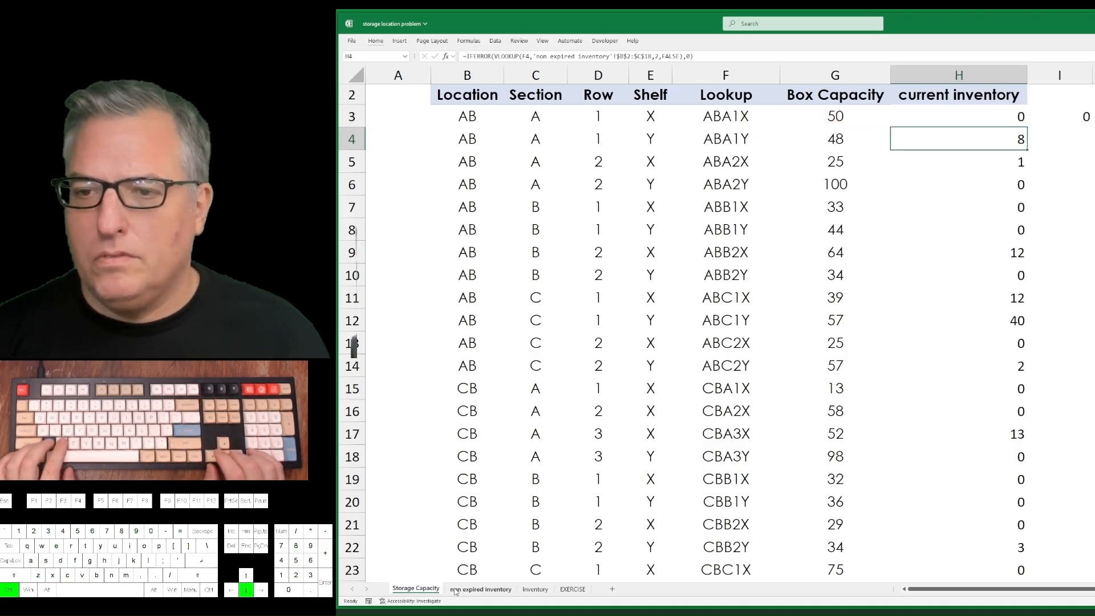
key("ctrl+Down")
key("Right")
key("ctrl+shift+Up")
key("ctrl+d")
key("ctrl+Up")
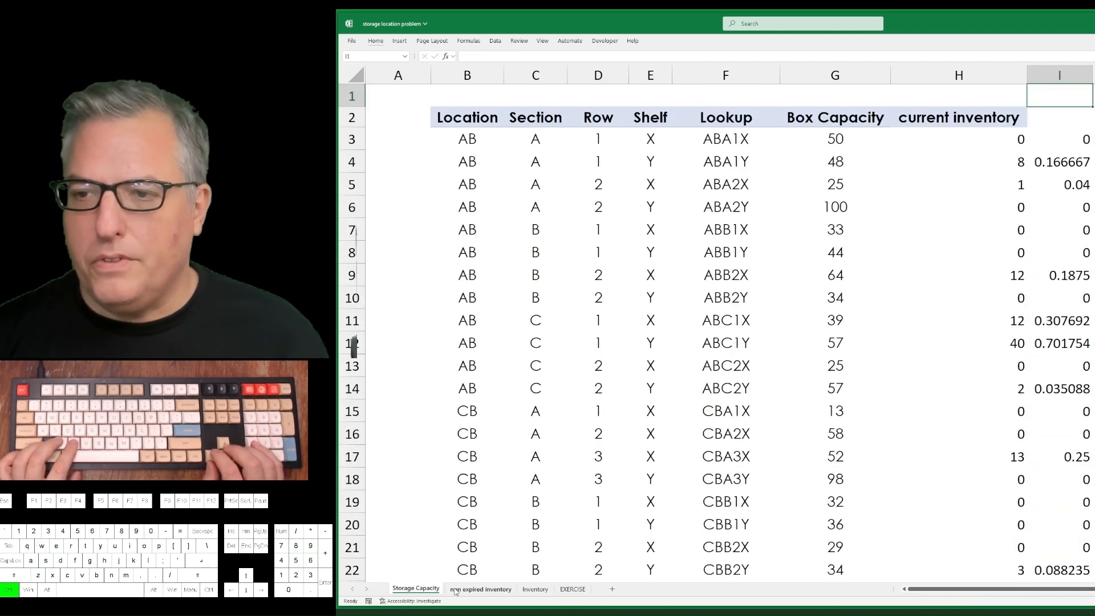
Format the capacity ratios in I3:I38 as percentages without decimals.
key("Left")
key("Left")
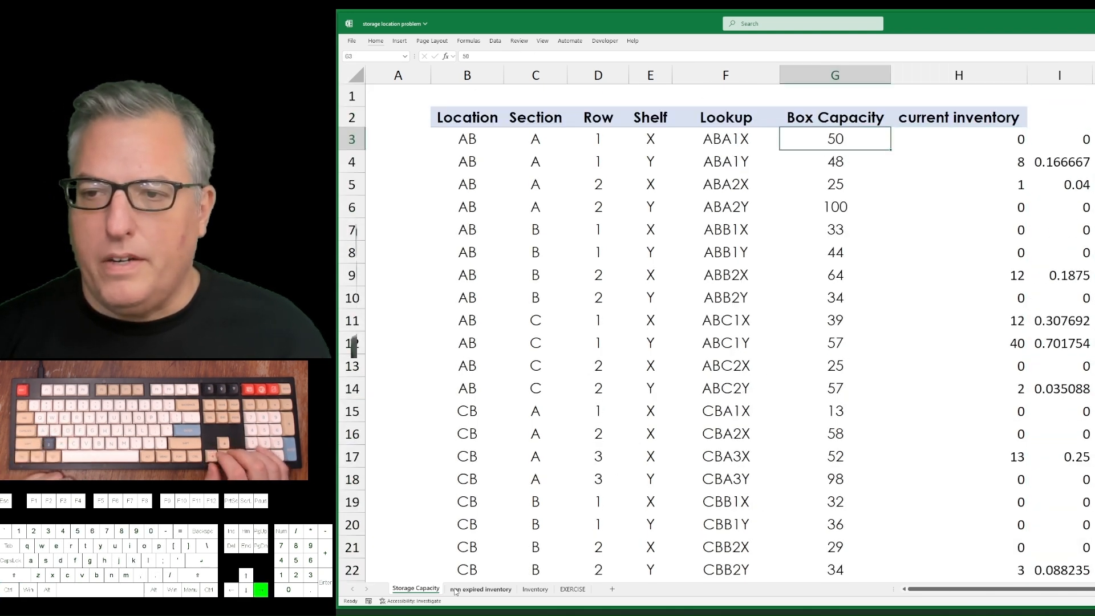
key("Right")
key("Right")
key("ctrl+shift+Down")
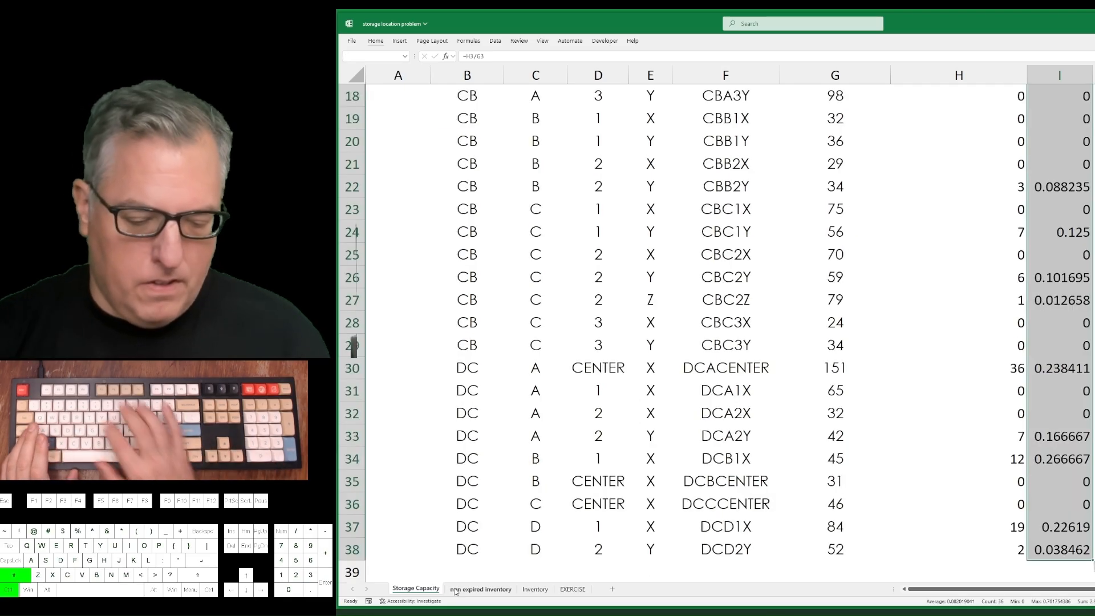
key("ctrl+shift+5")
key("ctrl+BackSpace")
key("Up")
key("Down")
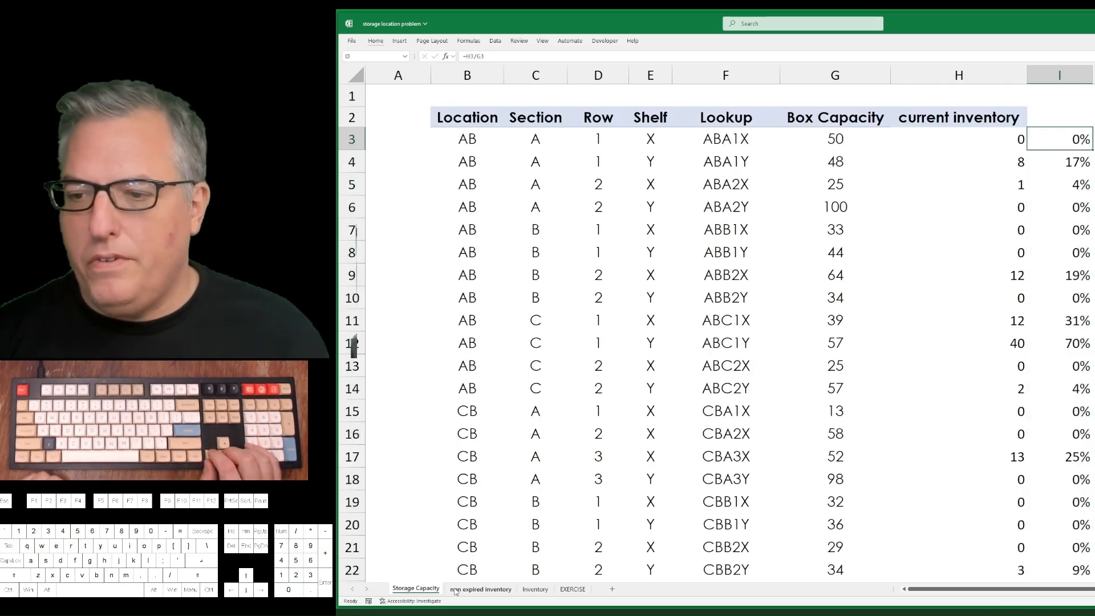
Enter the header "Percent full" in cell I2.
key("Up")
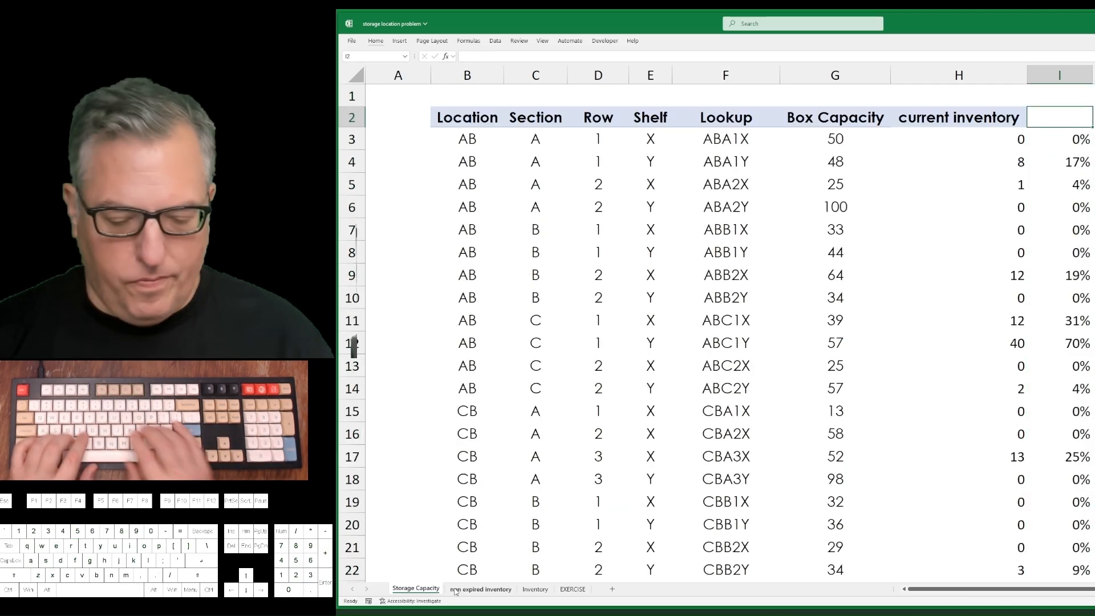
type("Percent")
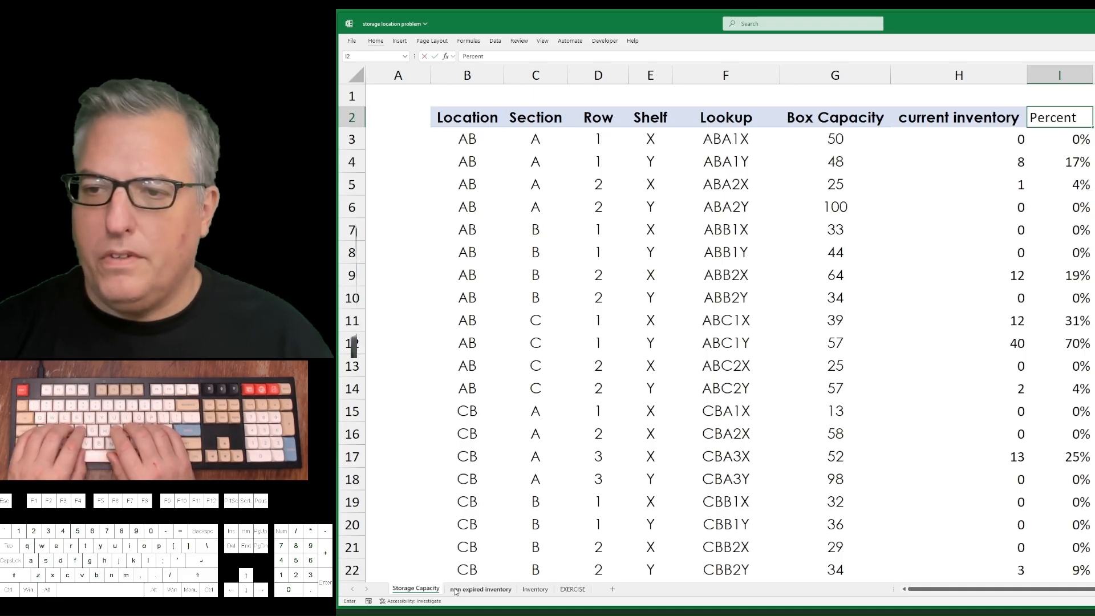
type(" full")
key("Return")
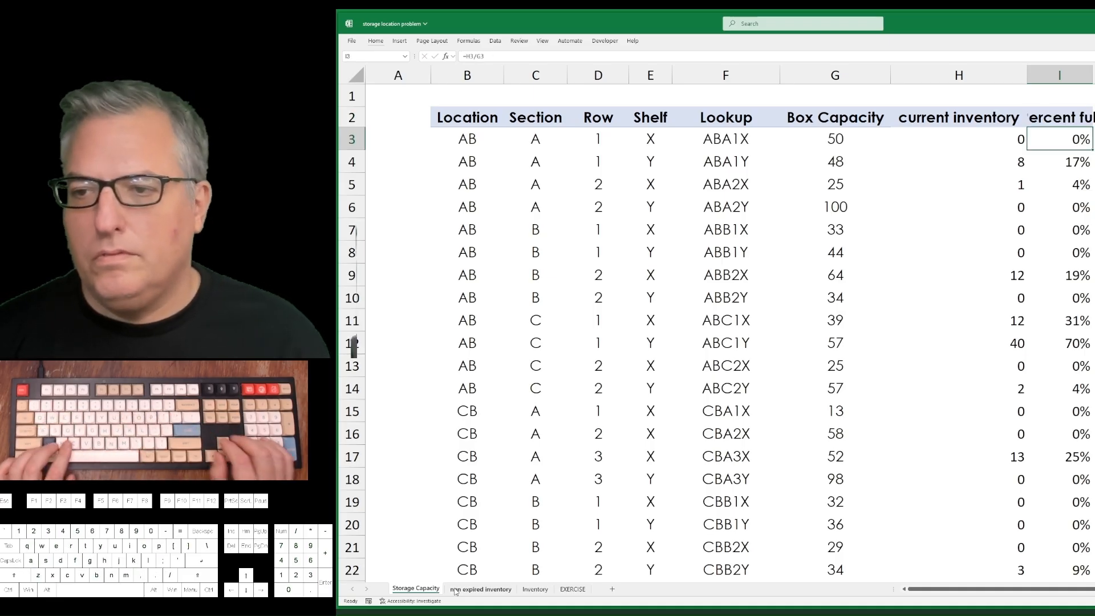
AutoFit the width of column I to its contents.
key("Up")
key("ctrl+space")
key("alt+h")
key("o")
key("i")
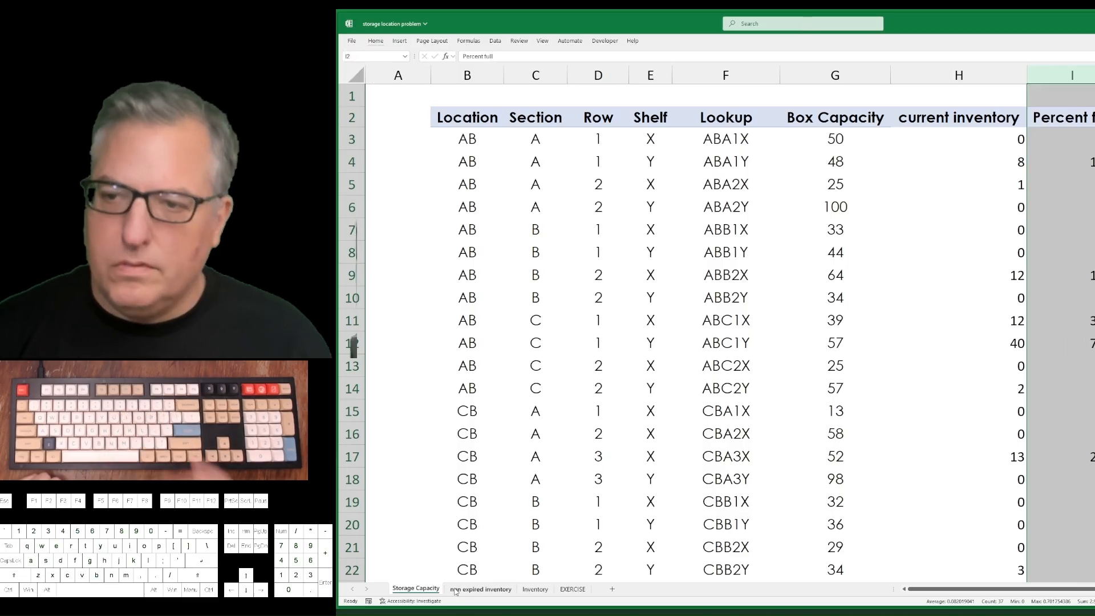
Review the task list on the EXERCISE sheet and return to the Storage Capacity sheet.
key("ctrl+Page_Down")
key("ctrl+Page_Down")
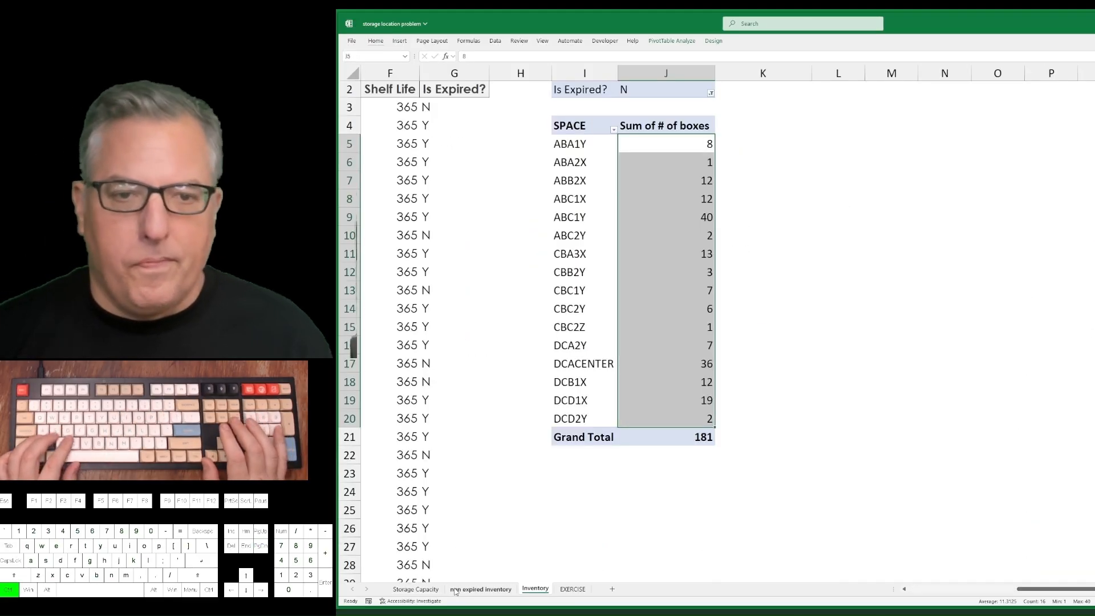
key("ctrl+Page_Down")
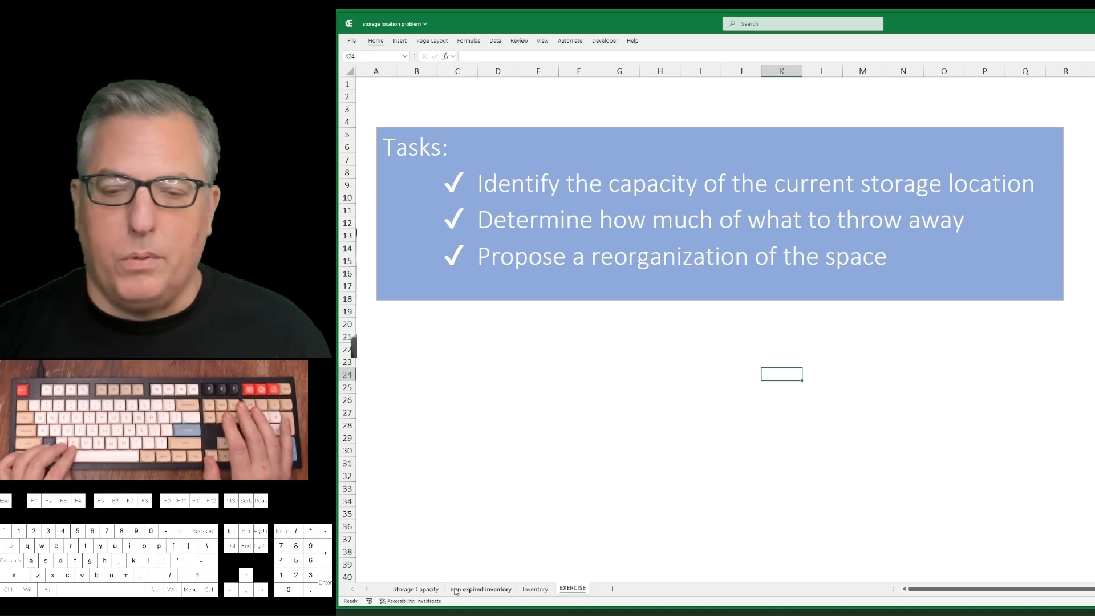
key("ctrl+Page_Up")
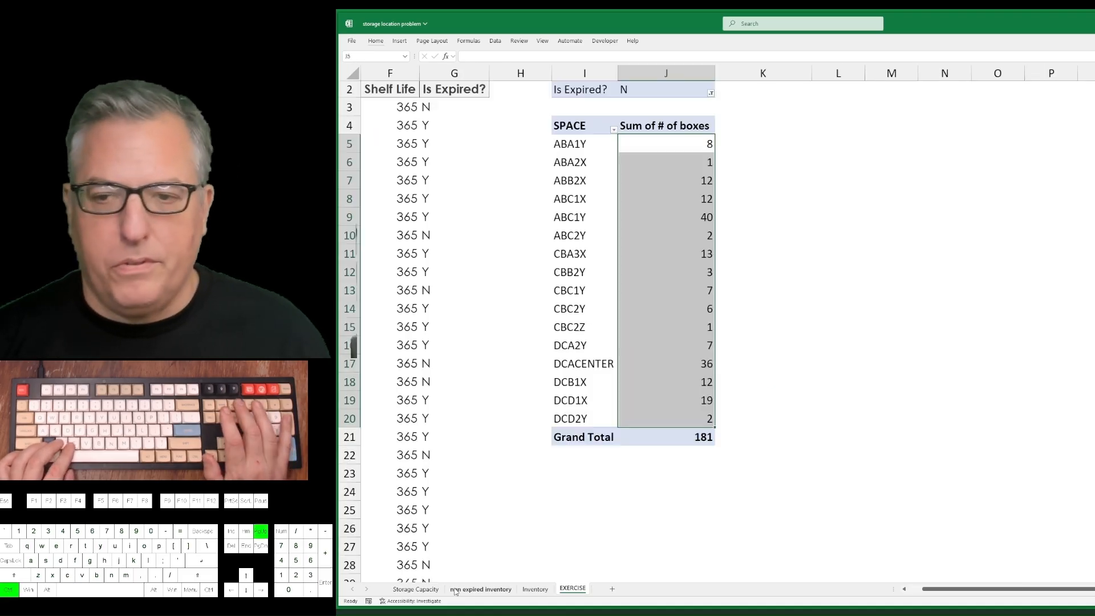
key("ctrl+Page_Up")
key("ctrl+Page_Up")
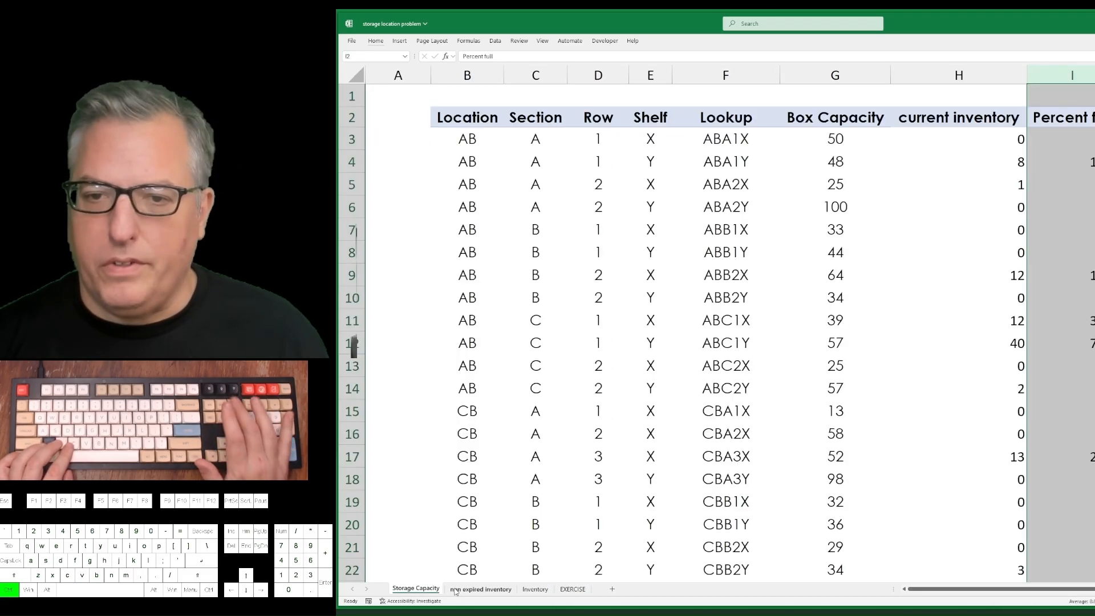
Apply the Green-Yellow-Red color scale conditional formatting to the Percent full values in I3:I38.
key("ctrl+shift+Down")
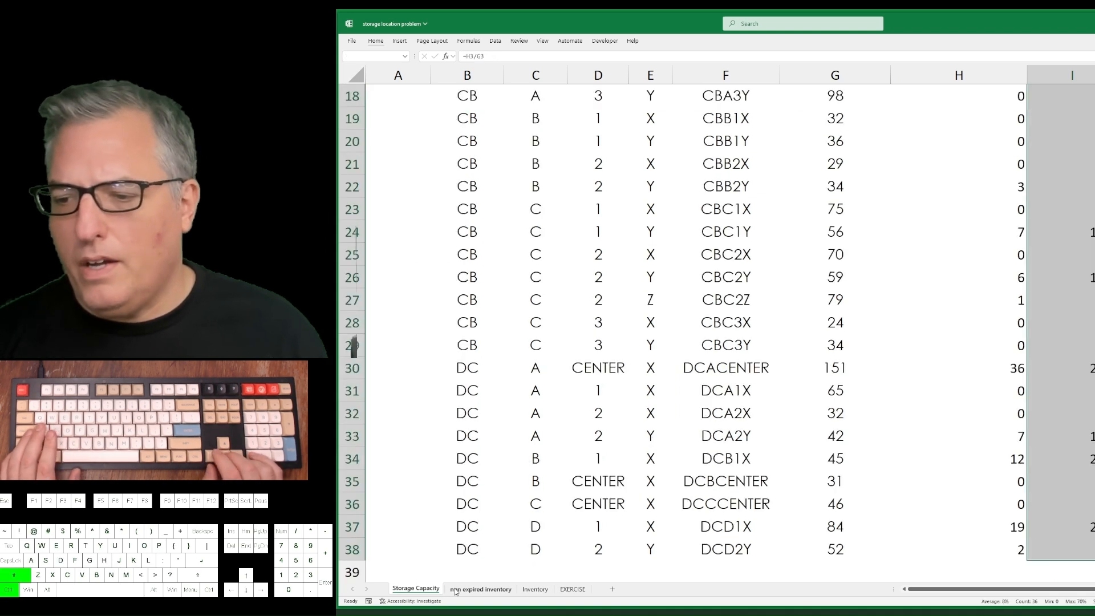
key("alt")
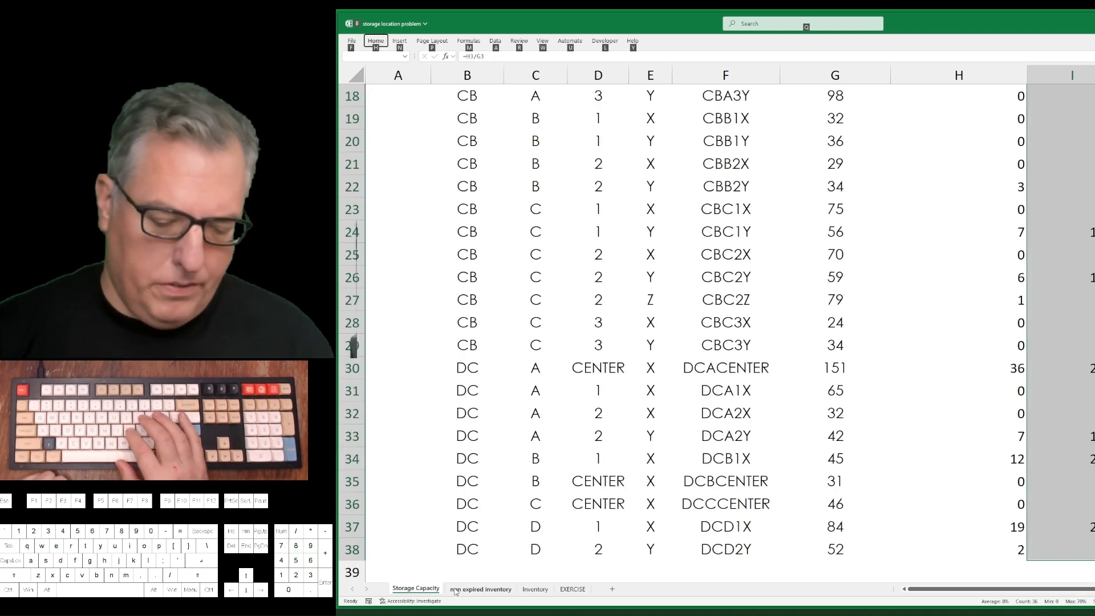
key("h")
key("l")
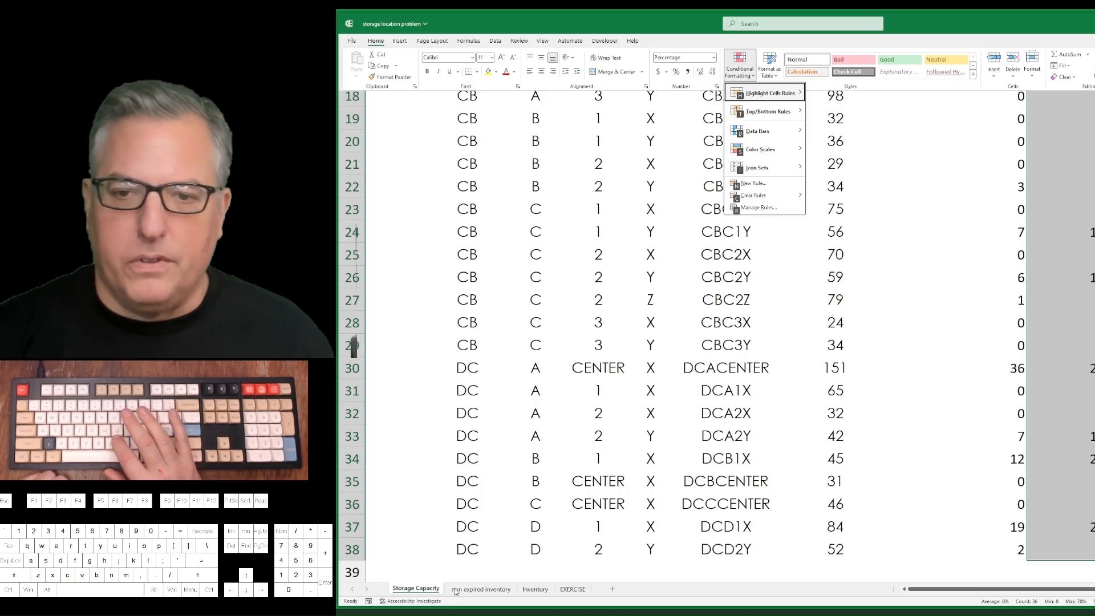
key("s")
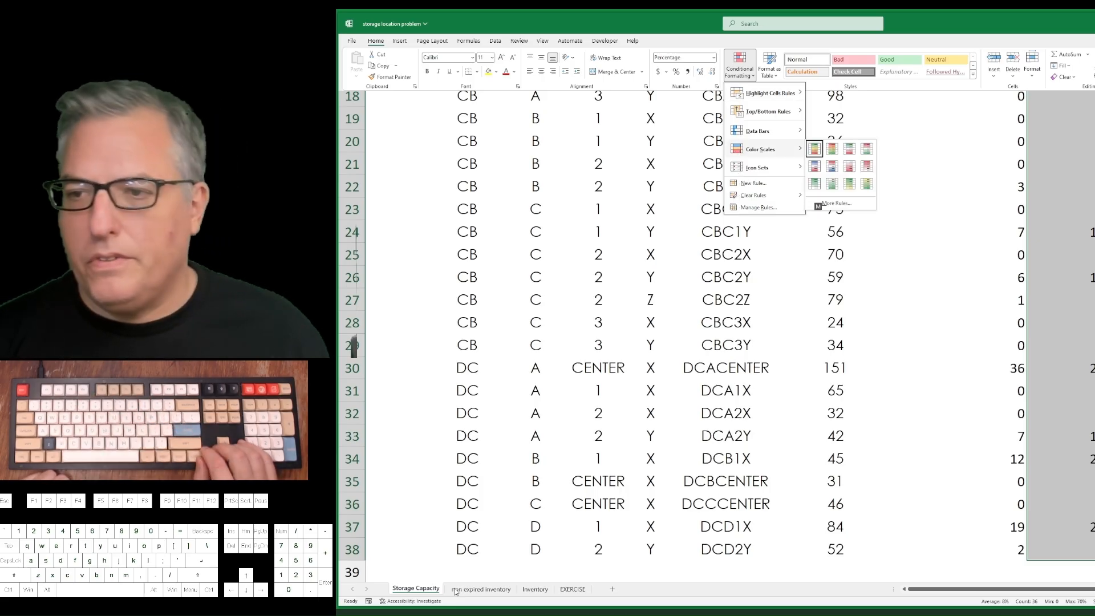
key("Return")
key("ctrl+Up")
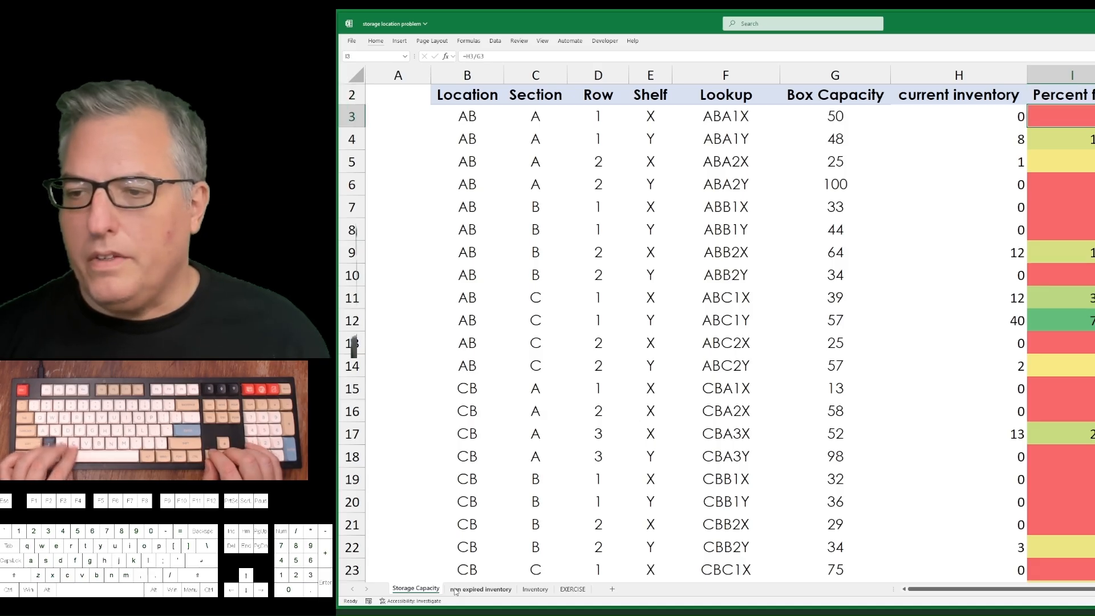
Examine the current inventory and Percent full values of the AB location in rows 3 to 14.
key("Down")
key("Down")
key("Down")
key("Down")
key("Down")
key("Down")
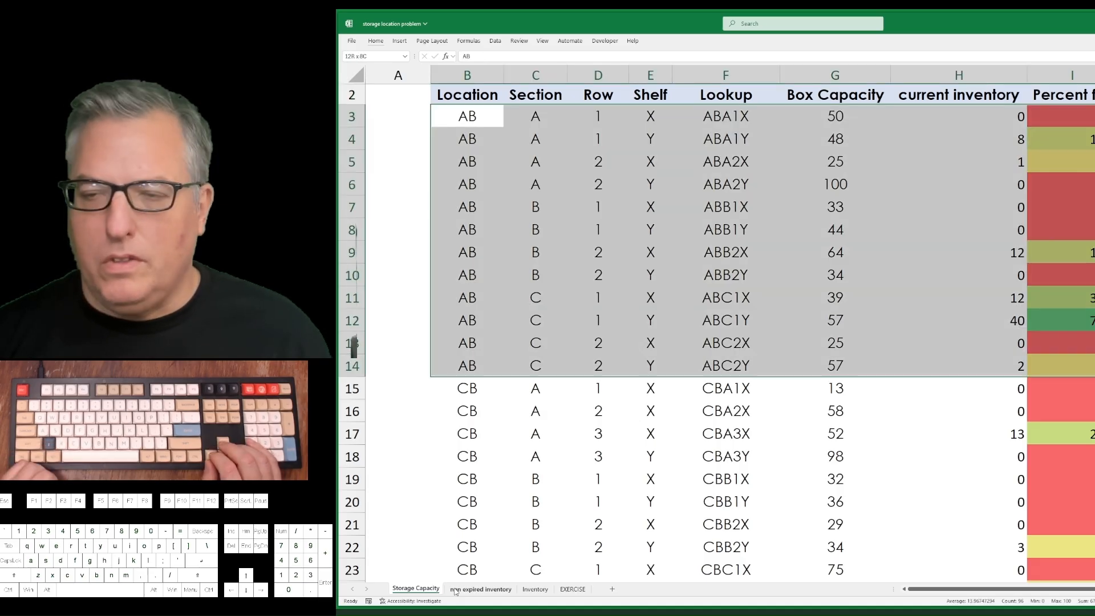
key("Right")
key("Right")
key("Right")
key("Right")
key("Right")
key("Right")
key("Right")
key("shift+Down")
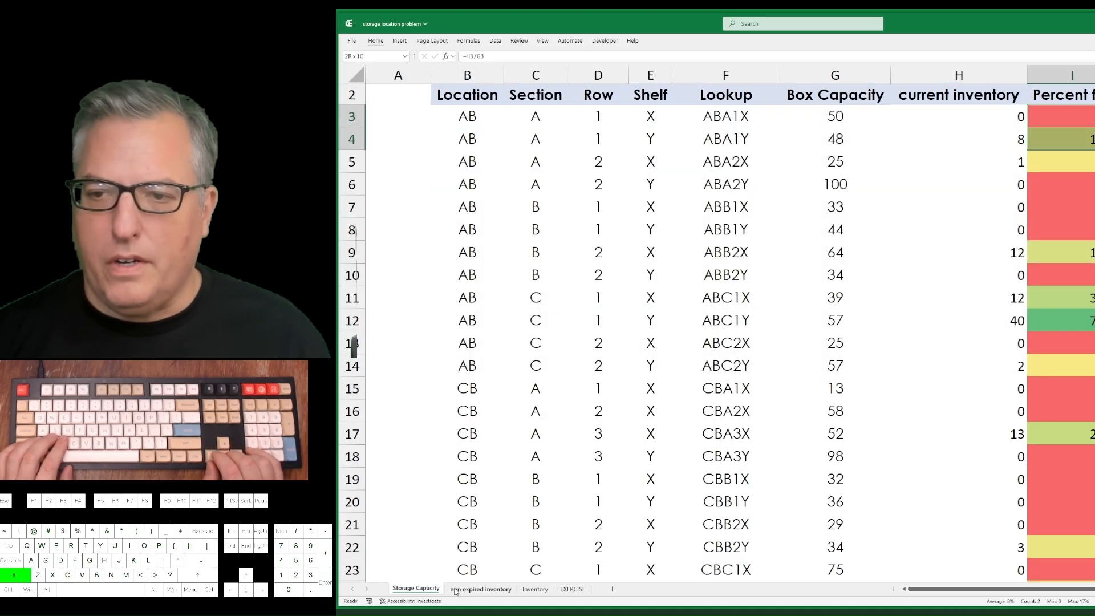
key("shift+Down")
key("shift+Down")
key("shift+Down")
key("shift+Down")
key("shift+Down")
key("shift+Down")
key("shift+Down")
key("shift+Down")
key("shift+Down")
key("shift+Down")
key("shift+Left")
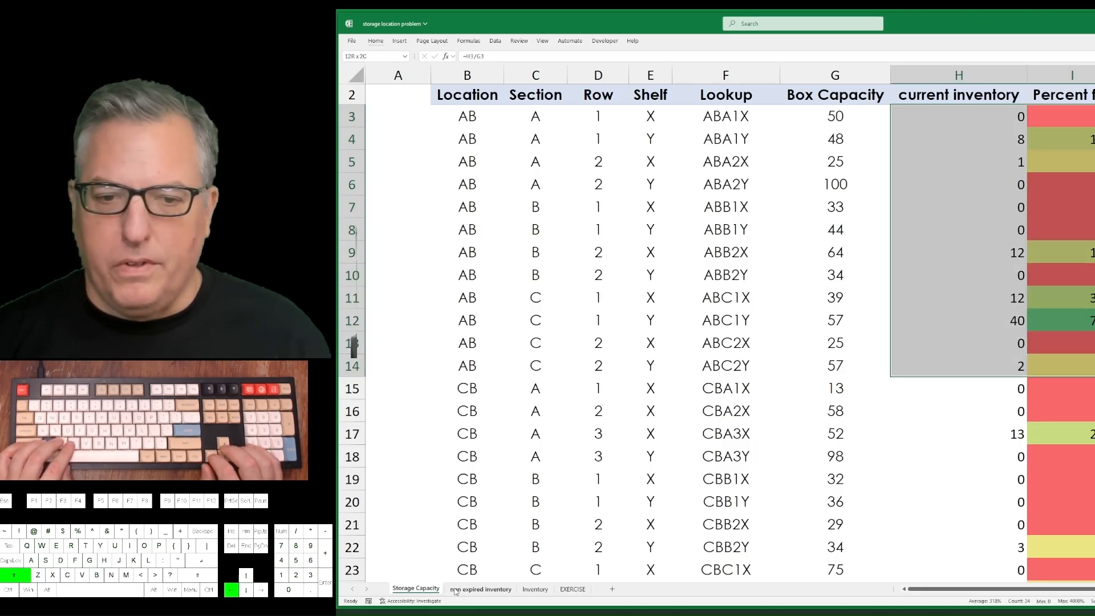
key("shift+Left")
key("shift+Left")
key("shift+Left")
key("shift+Left")
key("shift+Left")
key("shift+Left")
Start a PivotTable with the PivotTable wizard, using the range B2:H38 on Storage Capacity as its source.
key("alt+d")
key("p")
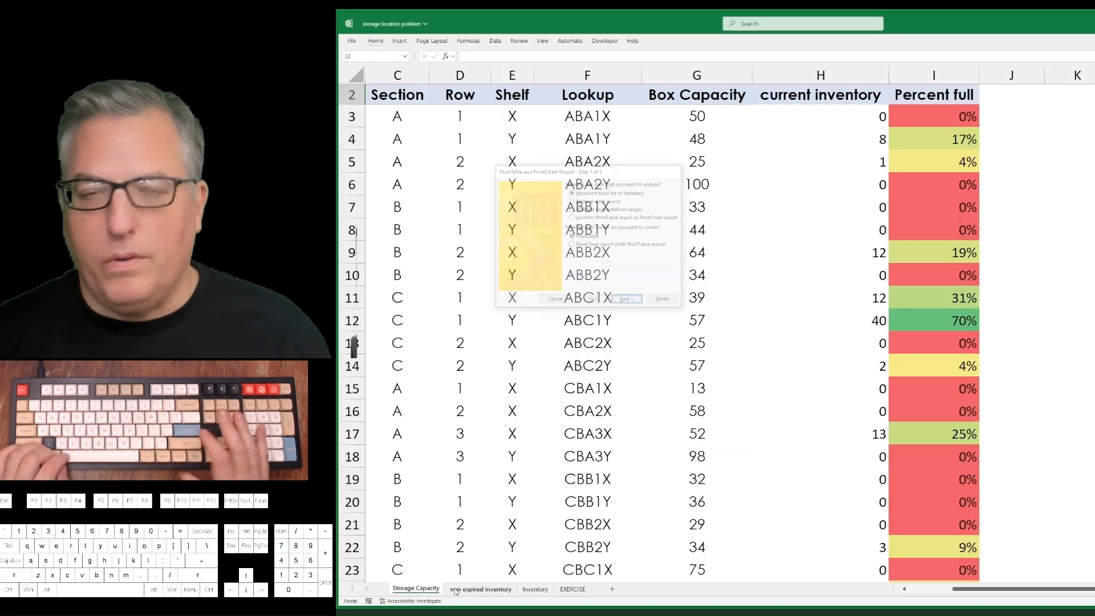
key("Return")
key("Left")
key("ctrl+Left")
key("ctrl+Left")
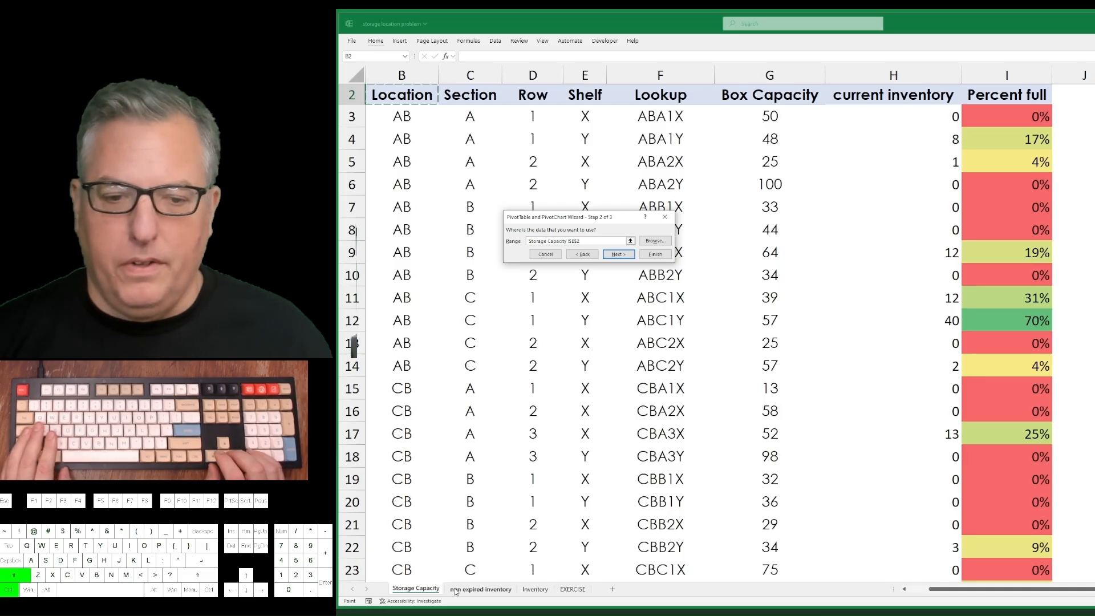
key("ctrl+shift+Down")
key("Up")
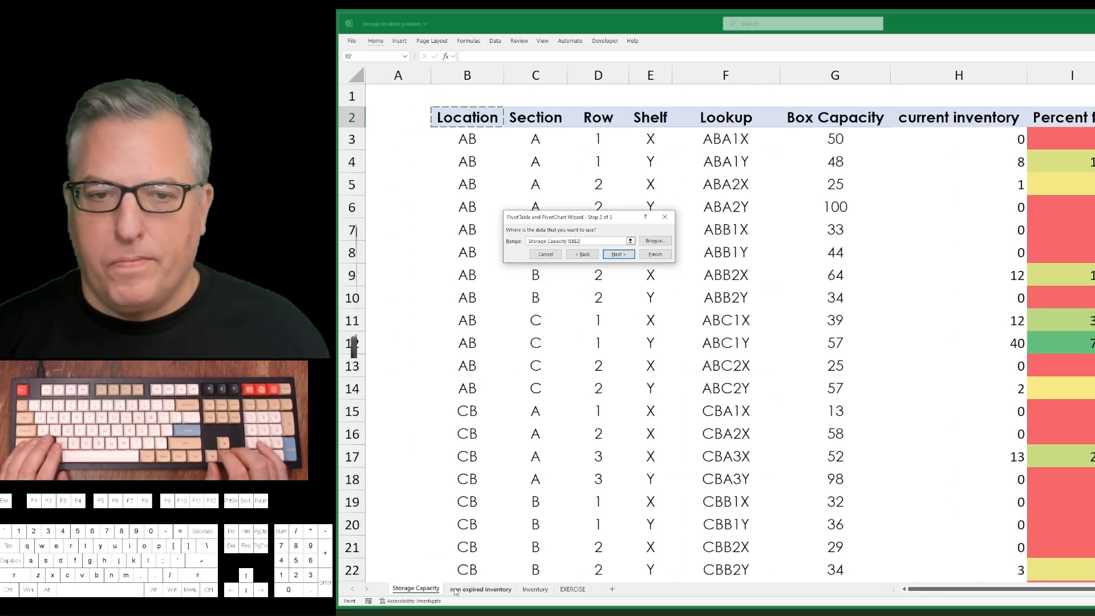
key("ctrl+shift+Down")
key("shift+Right")
key("shift+Right")
key("shift+Right")
key("shift+Right")
key("shift+Right")
key("shift+Right")
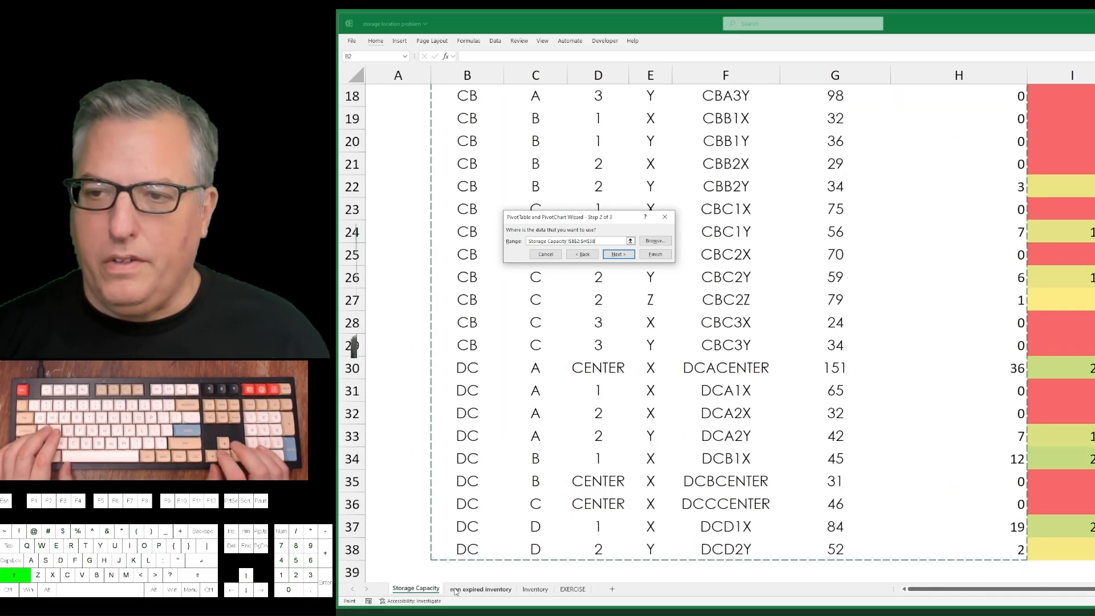
key("Return")
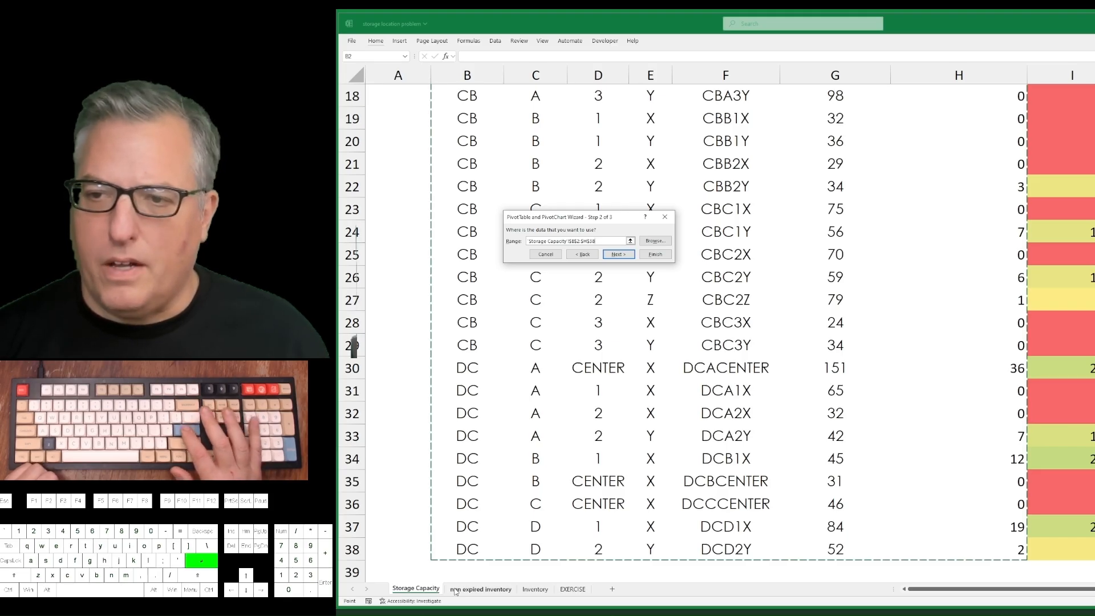
Place the PivotTable at L4 of Storage Capacity with Location, Section, Row and Shelf as rows and sums of Box Capacity and current inventory.
key("Return")
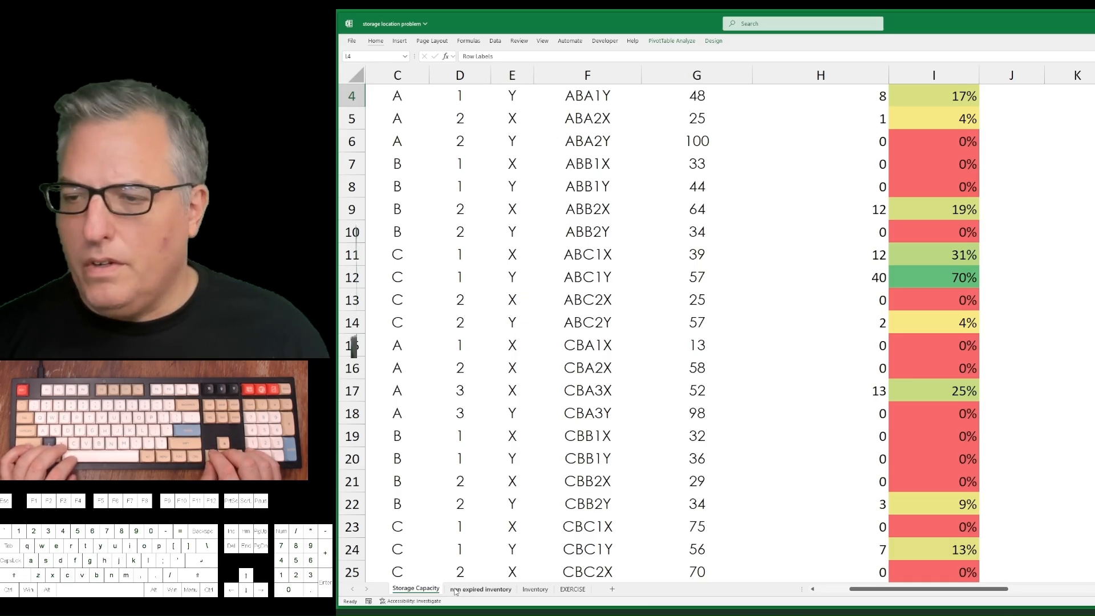
key("space")
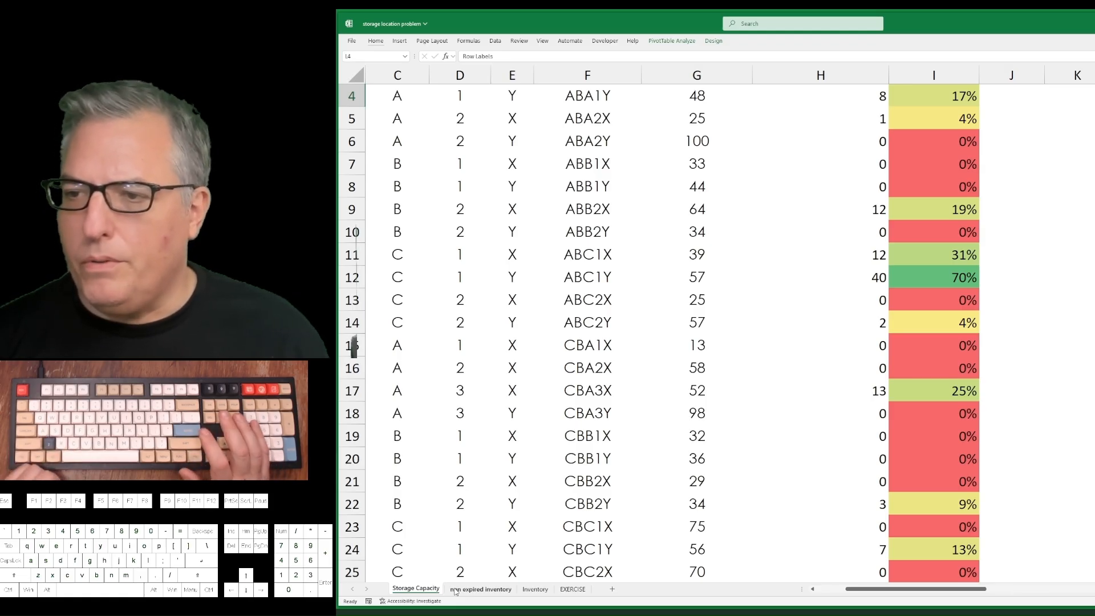
key("ctrl+BackSpace")
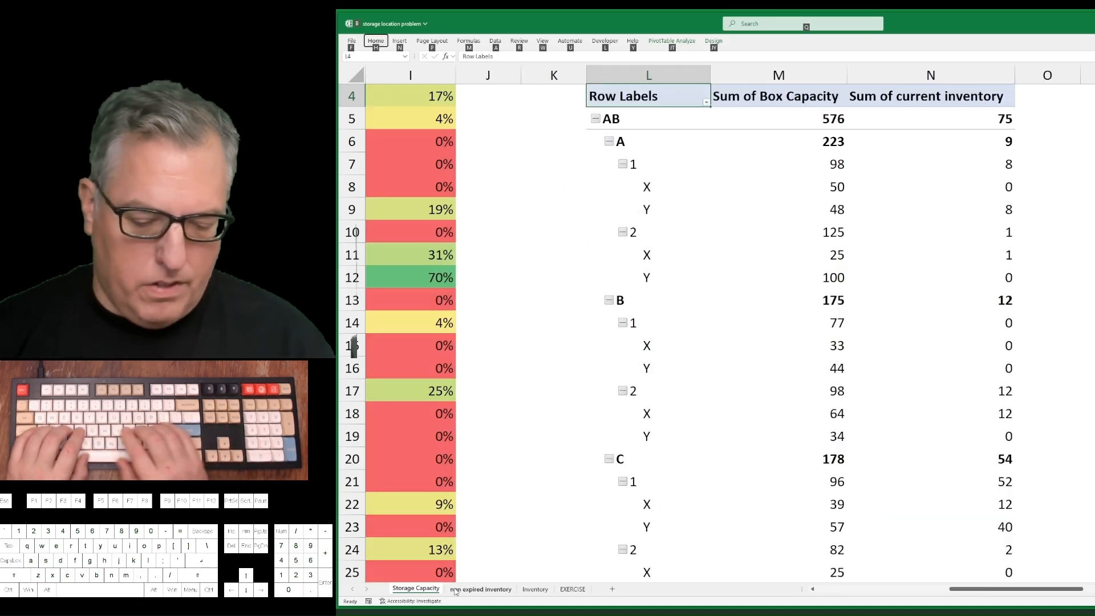
Show the PivotTable's report layout in tabular form.
key("alt+j")
key("y")
key("r")
key("p")
key("t")
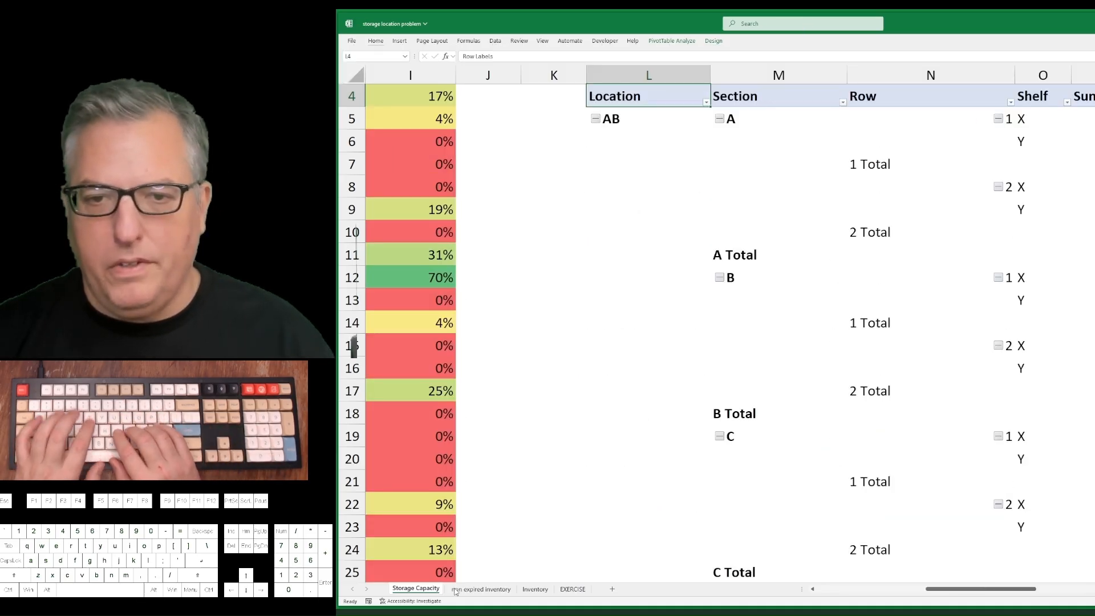
Repeat all item labels in the PivotTable's report layout.
key("alt+j")
key("y")
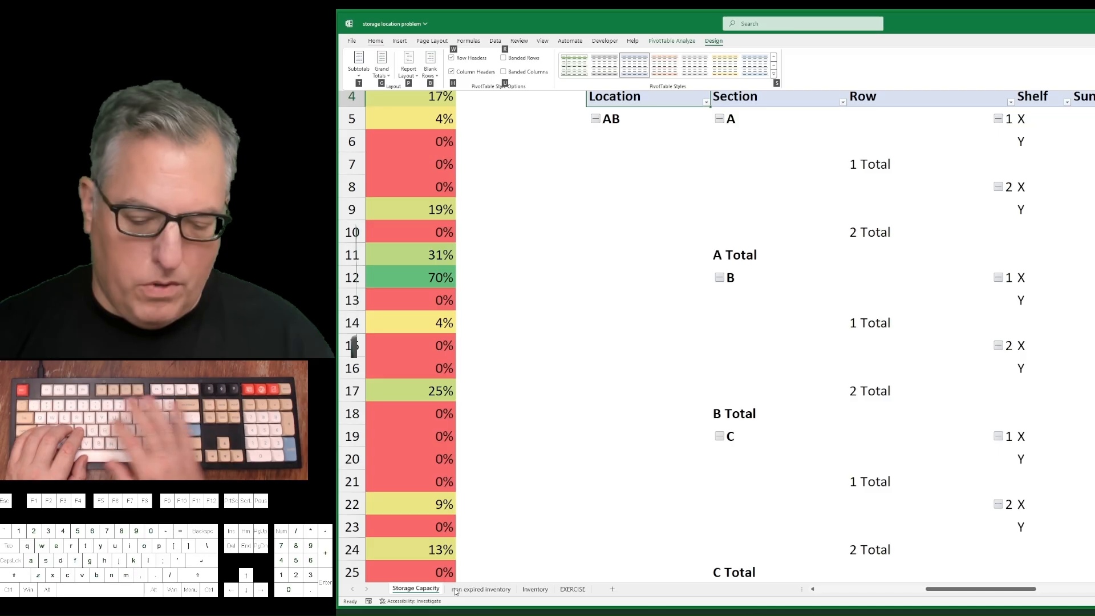
key("r")
key("p")
key("r")
Turn off all subtotals in the PivotTable.
key("alt+j")
key("y")
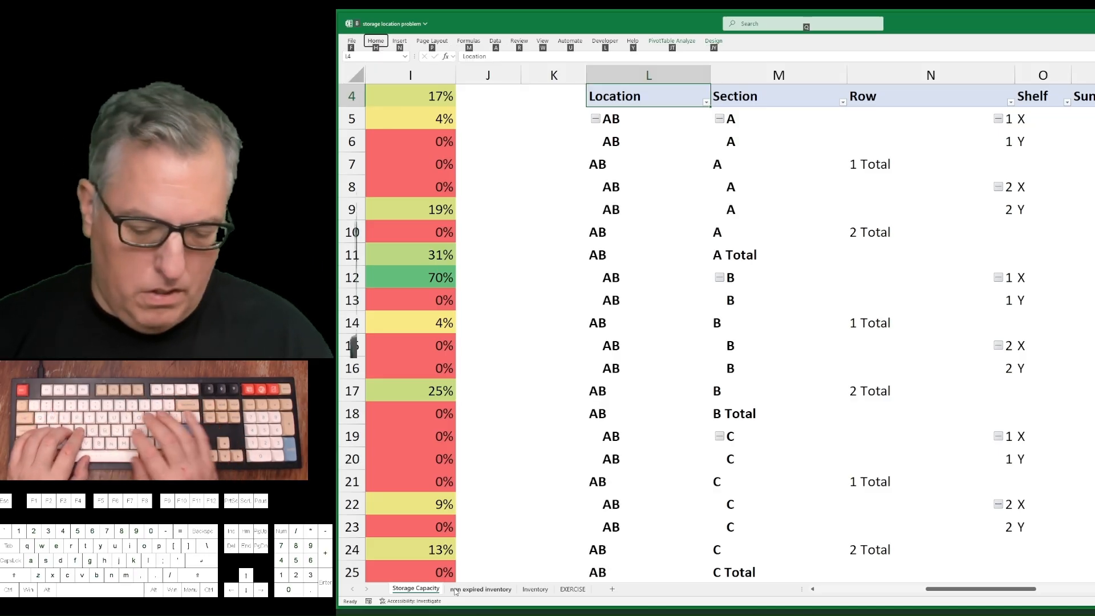
key("s")
key("t")
key("d")
key("Right")
key("Right")
key("Right")
key("Right")
key("Right")
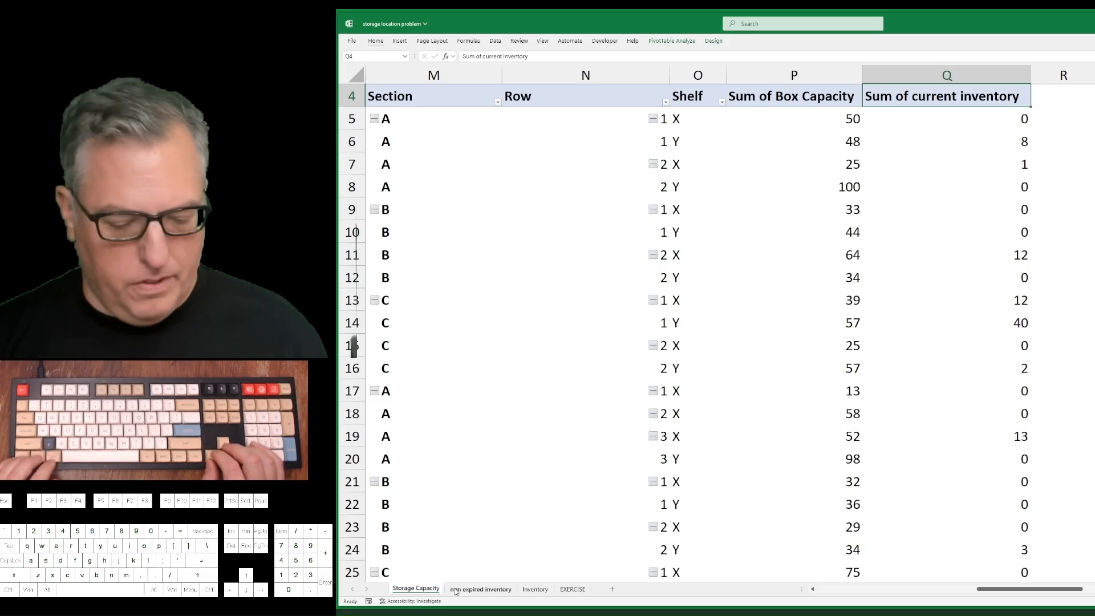
Collapse the AB, CB and DC locations in the PivotTable to one summary row each.
key("ctrl+alt+minus")
key("ctrl+alt+minus")
key("ctrl+alt+minus")
key("ctrl+alt+minus")
key("ctrl+alt+minus")
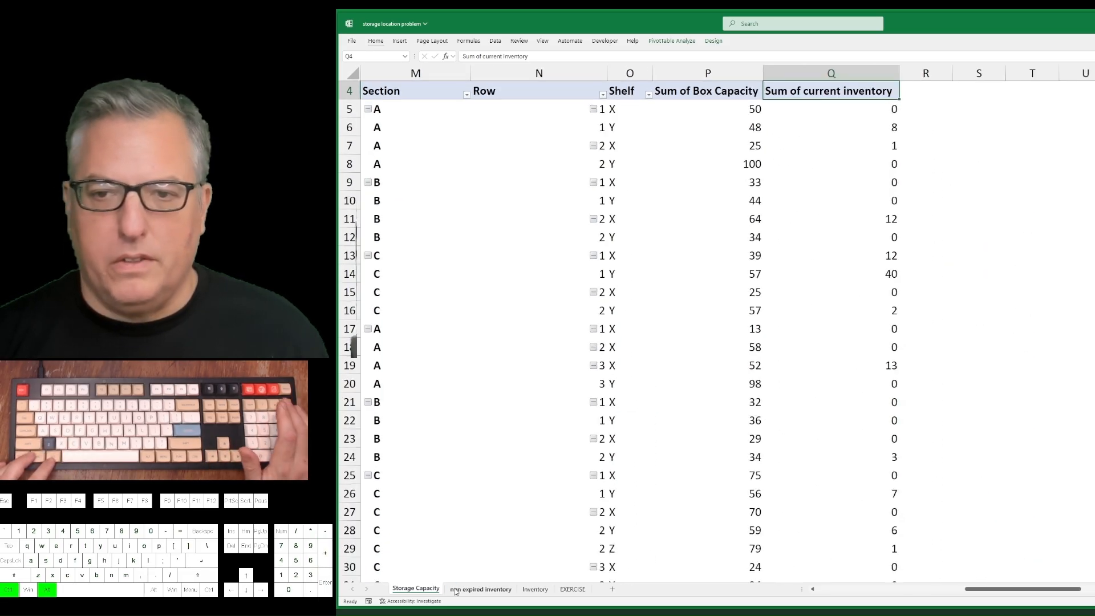
key("ctrl+Left")
key("Down")
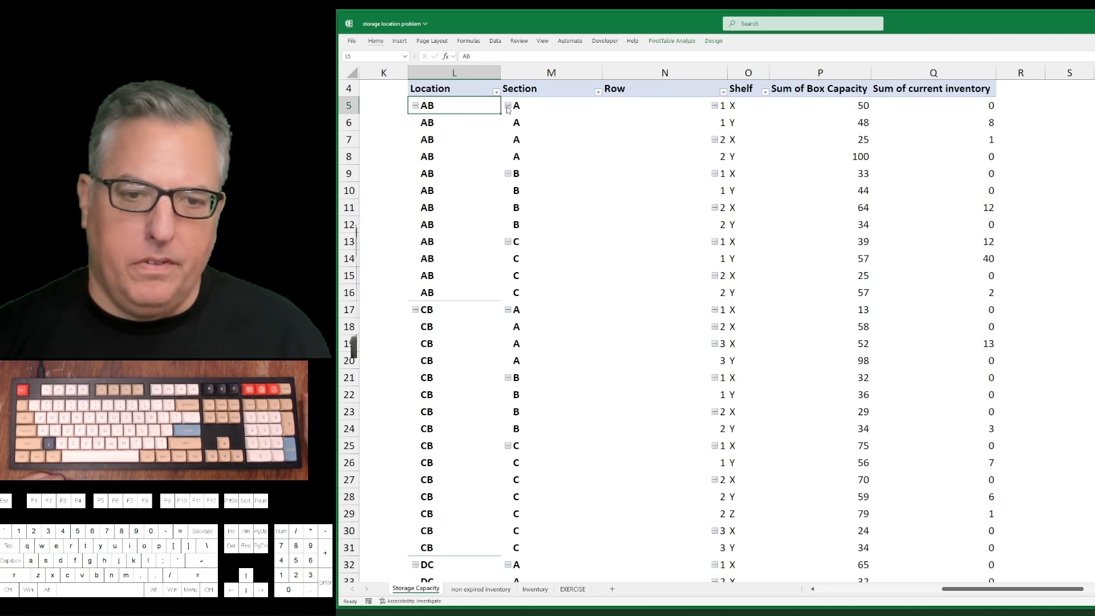
left_click(416, 106)
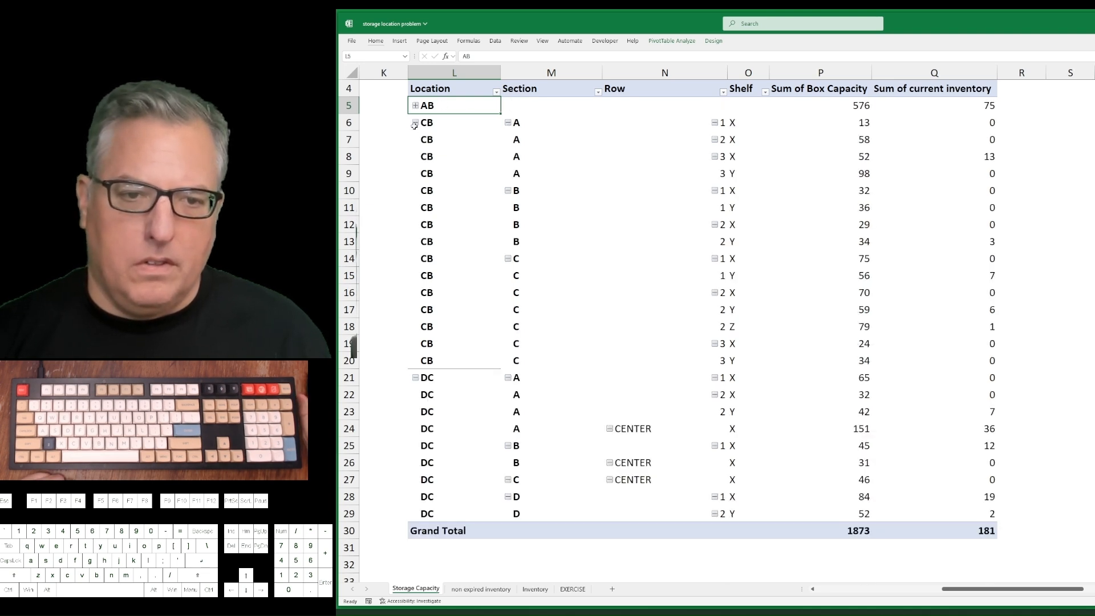
left_click(415, 124)
left_click(414, 141)
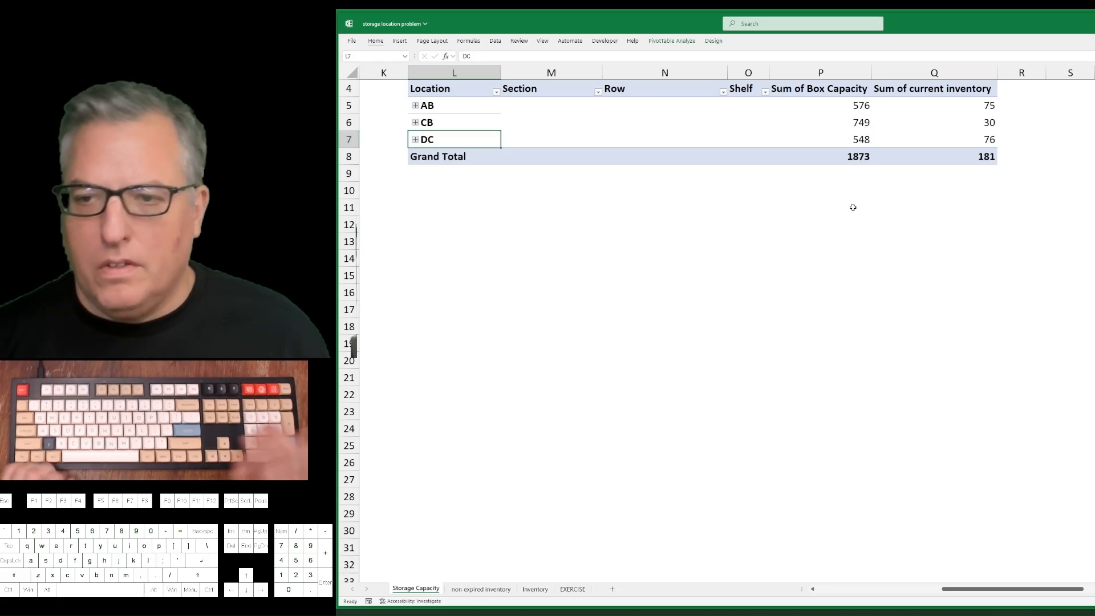
Insert a calculated field in the PivotTable and name it Perc Full.
key("Right")
key("Right")
key("Right")
key("Right")
key("Up")
key("Up")
key("Right")
key("Right")
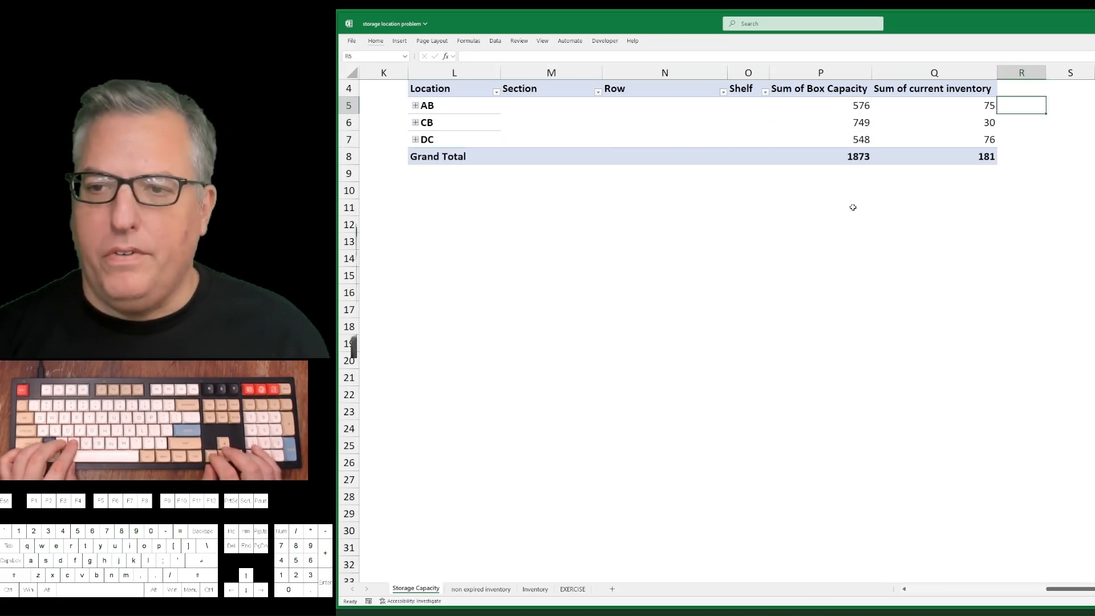
key("Left")
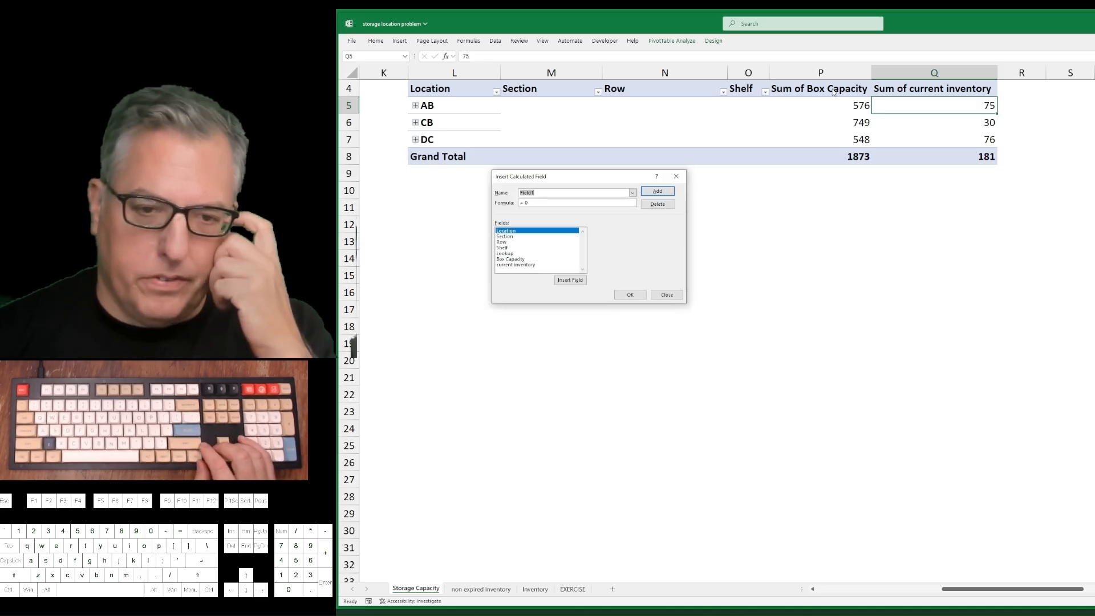
type("Per")
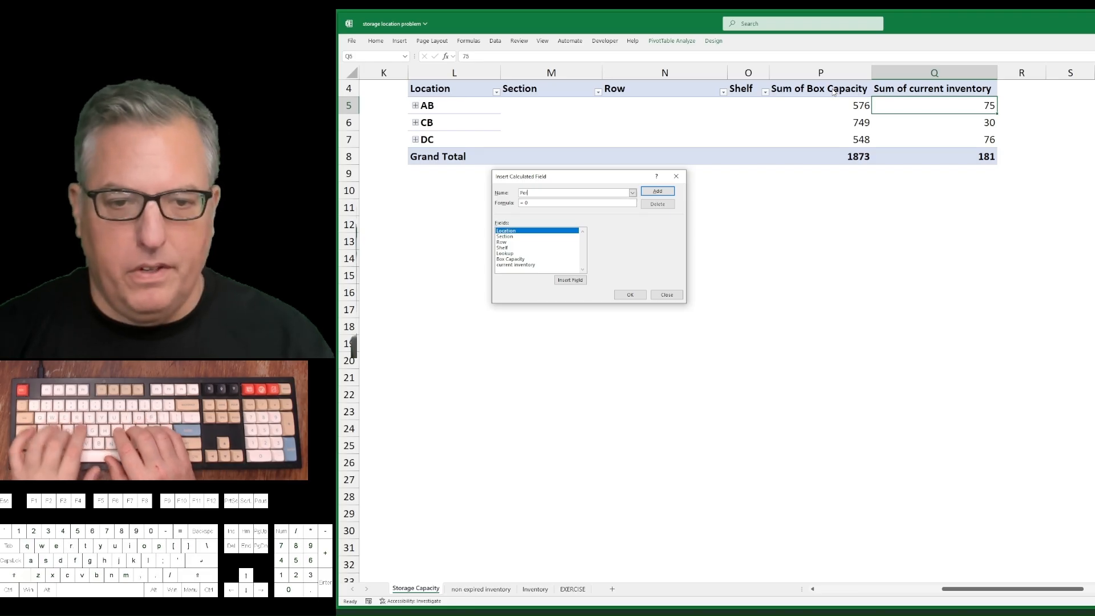
type("c Full")
key("Tab")
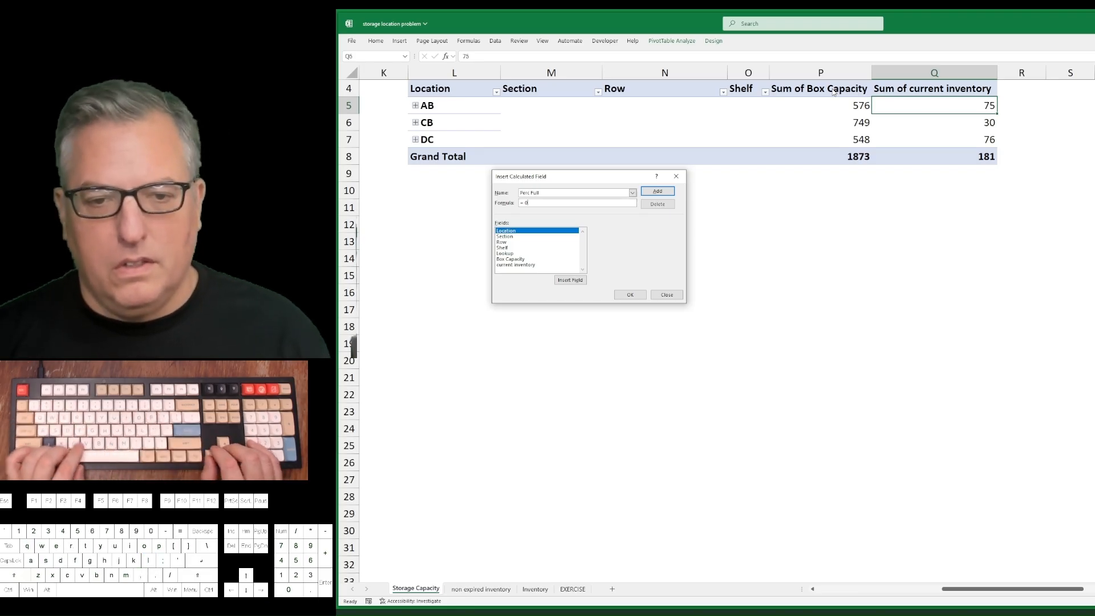
Define the Perc Full calculated field as = 'current inventory' / 'Box Capacity' and add it to the PivotTable.
type("=")
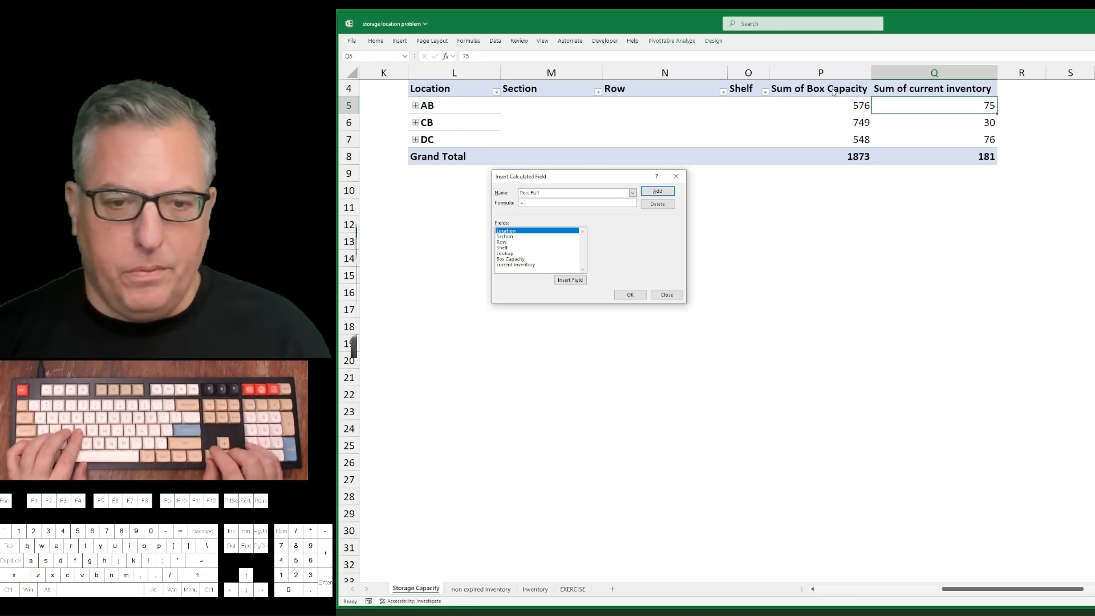
key("Tab")
key("Down")
key("Down")
key("Down")
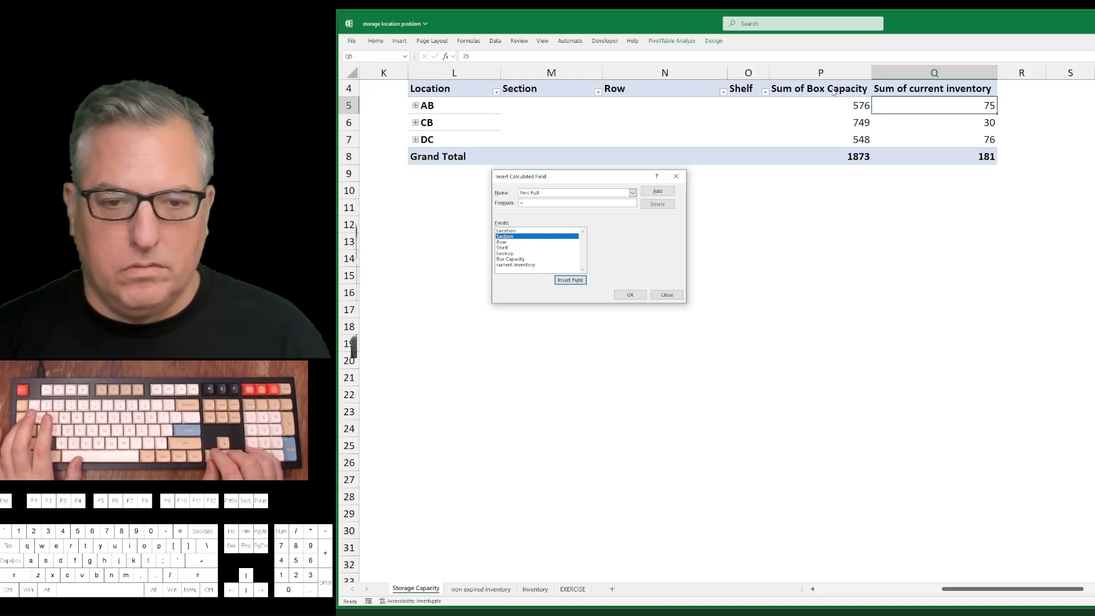
key("Down")
key("Down")
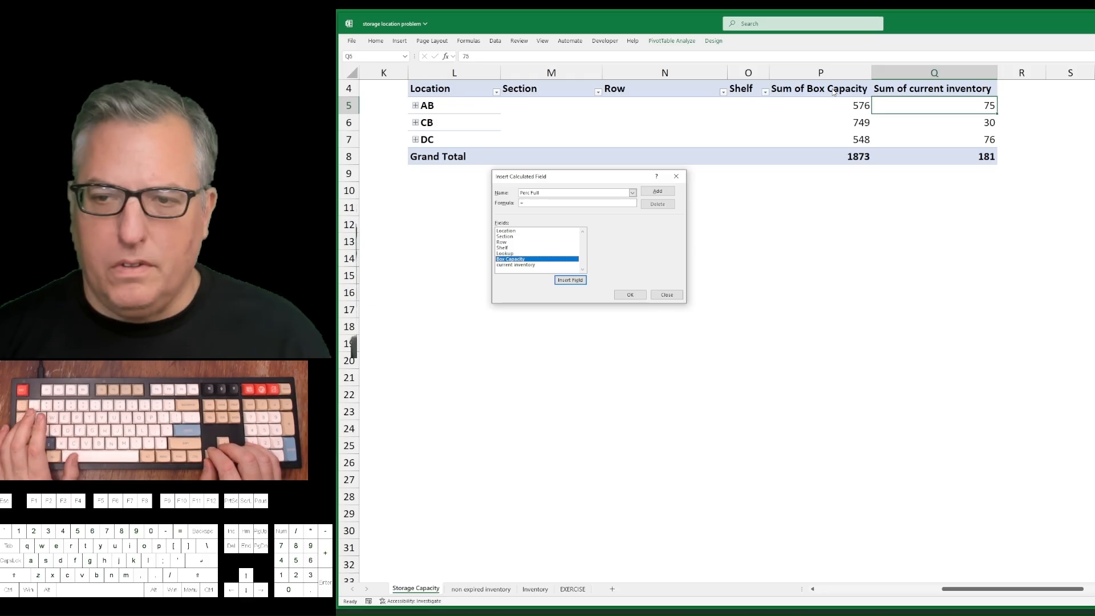
key("Down")
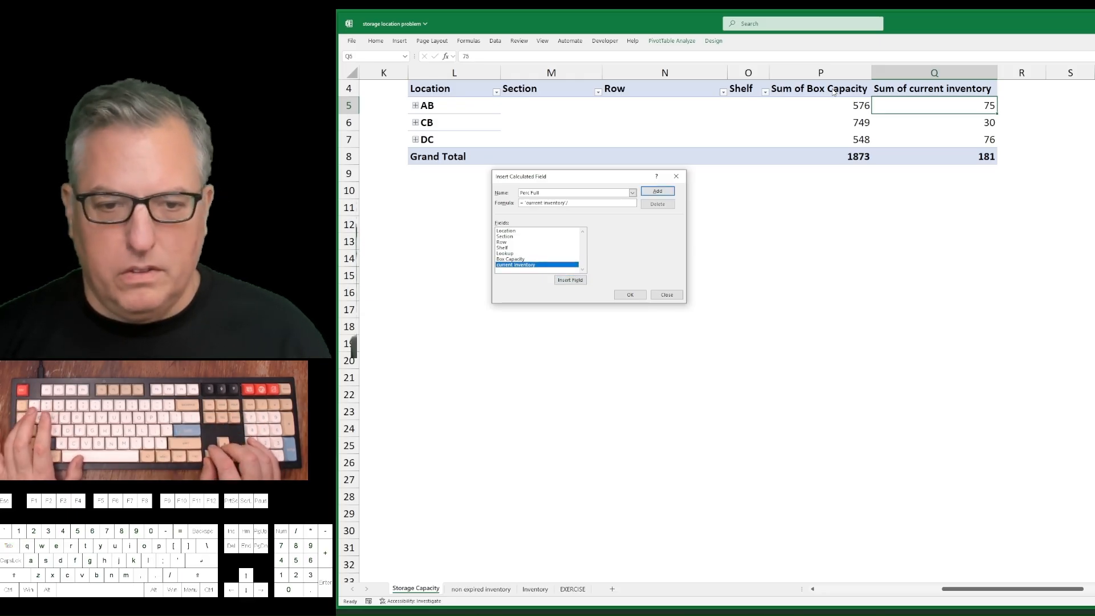
key("Up")
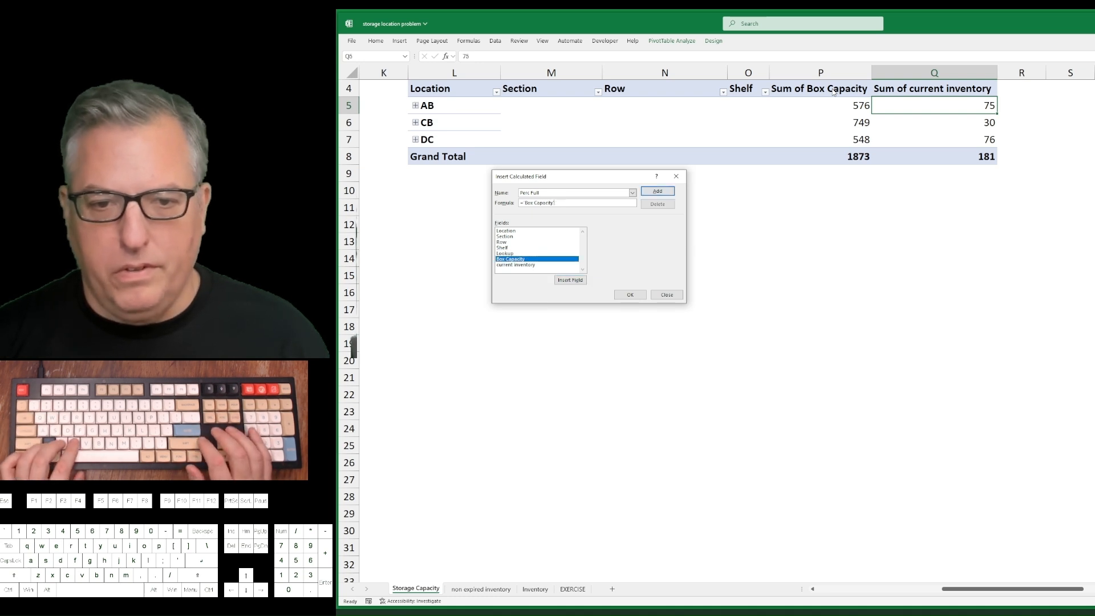
double_click(532, 267)
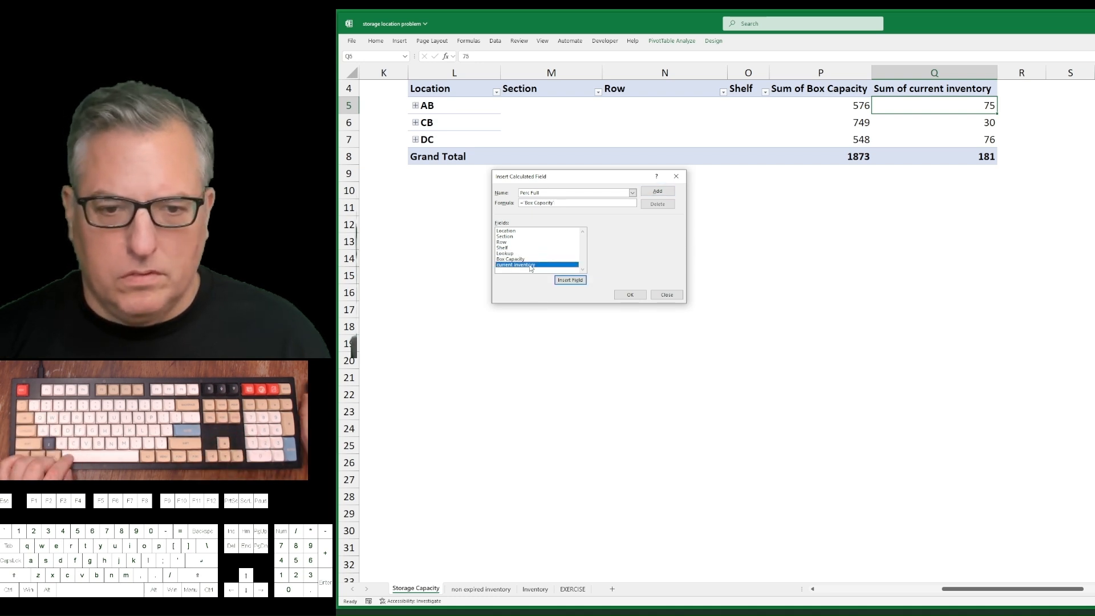
type("/")
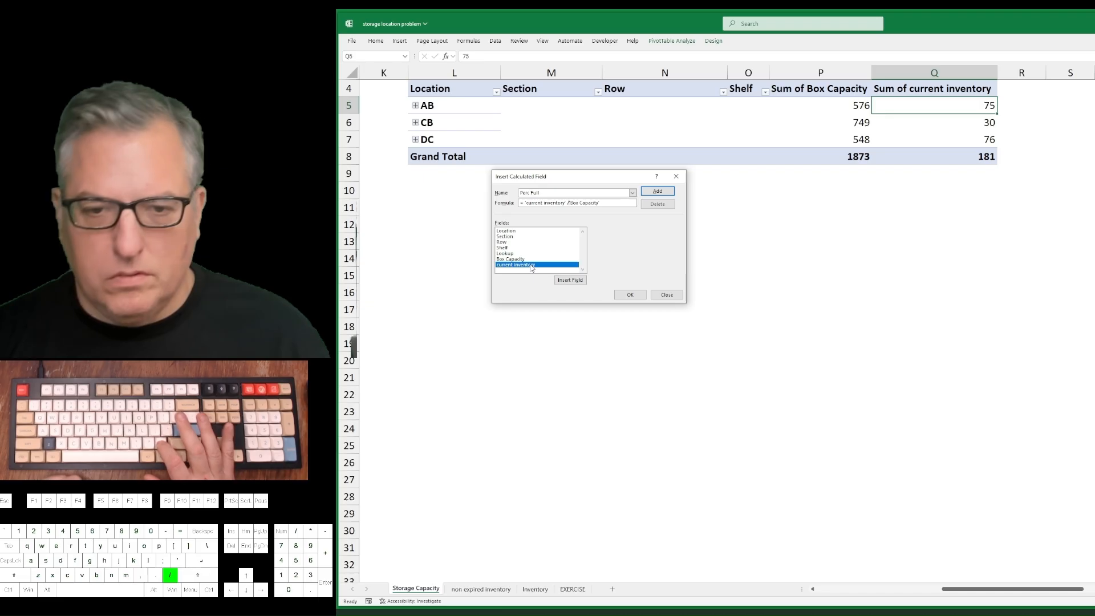
key("Return")
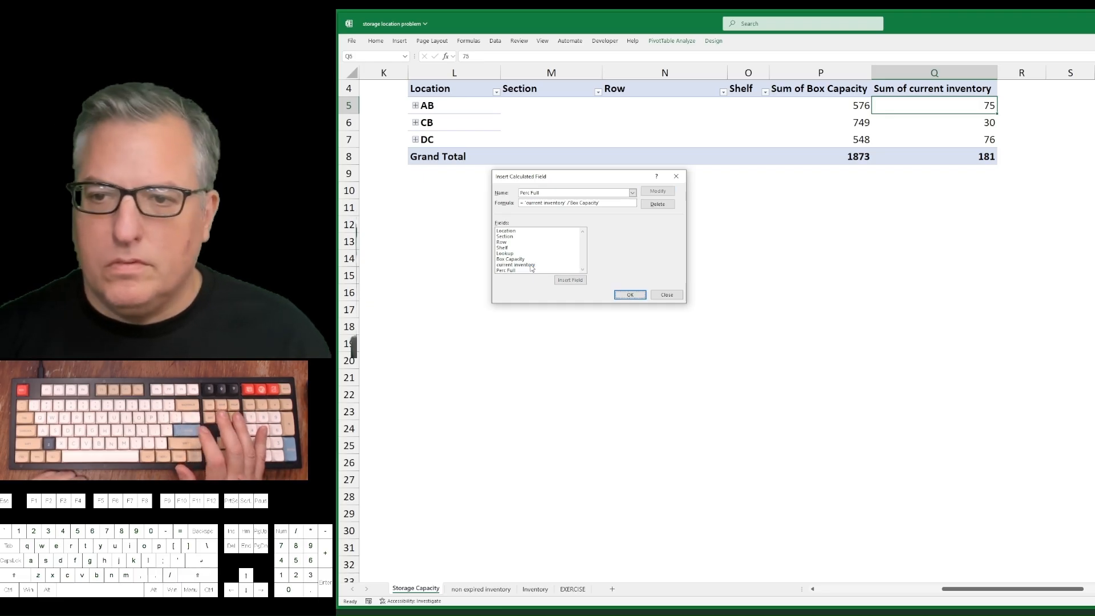
key("Return")
Format the Sum of Perc Full values in R5:R8, including the grand total, as percentages.
key("Right")
key("shift+Down")
key("shift+Down")
key("shift+Down")
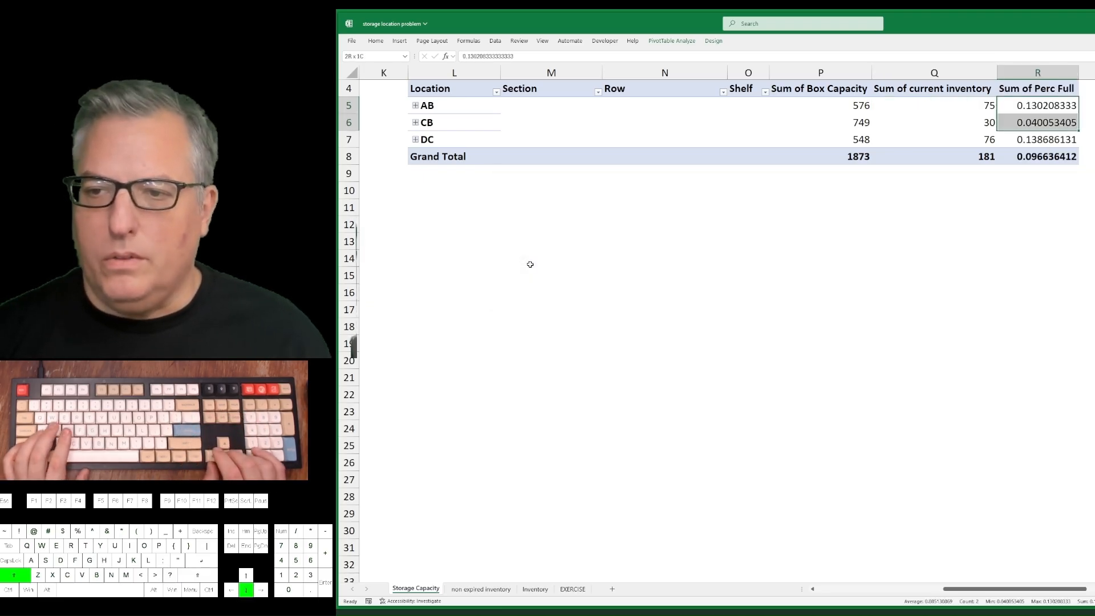
key("ctrl+shift+5")
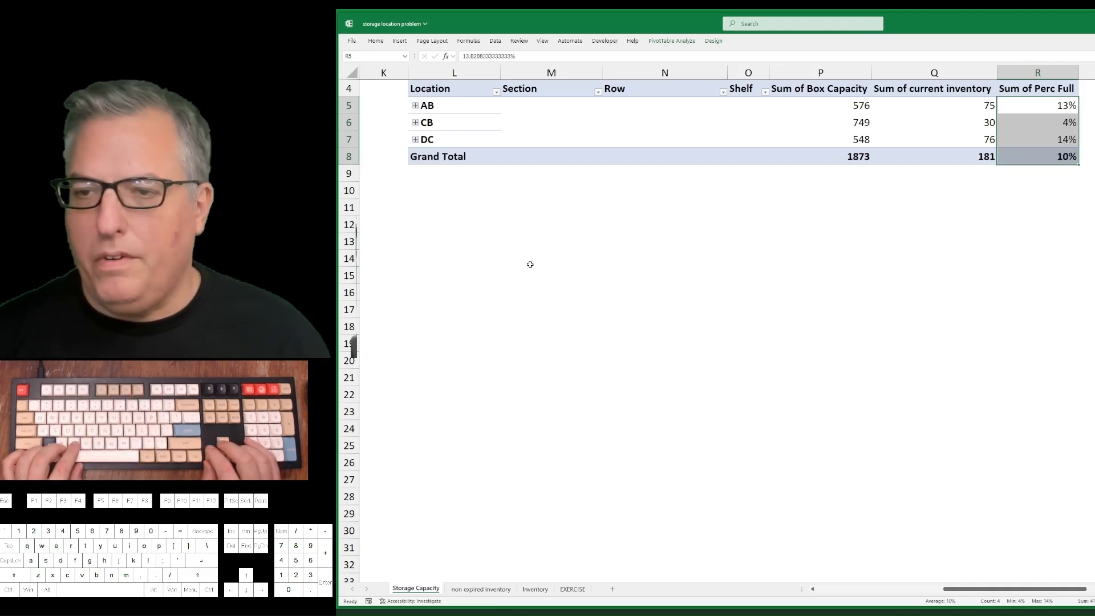
Compare the Sum of Perc Full values of the AB, CB and DC locations in the PivotTable.
key("shift+Up")
key("shift+Up")
key("shift+Up")
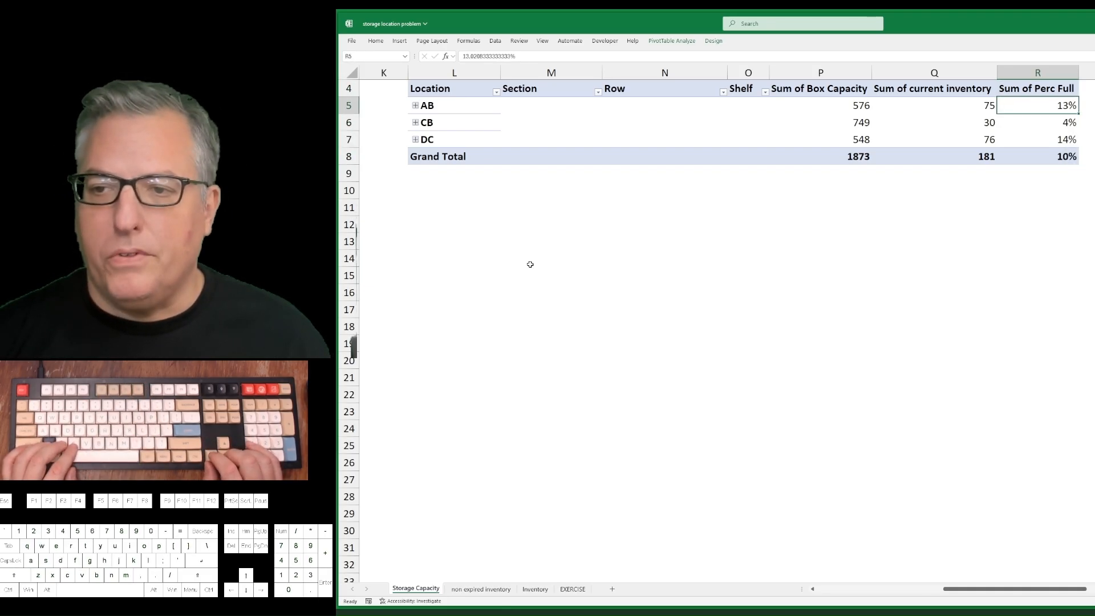
key("Down")
key("Down")
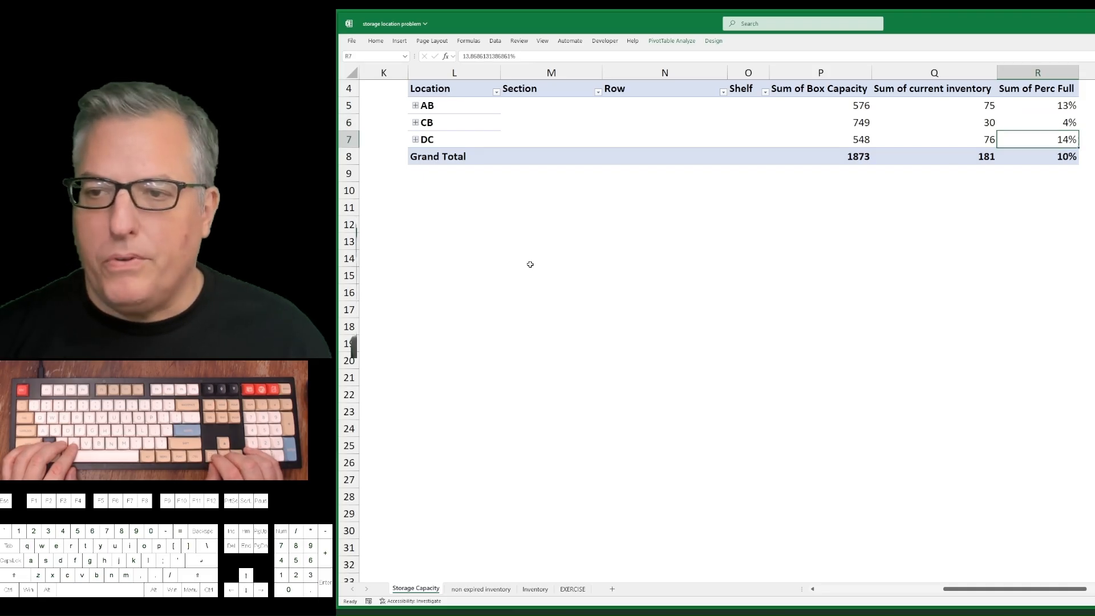
key("Up")
key("Up")
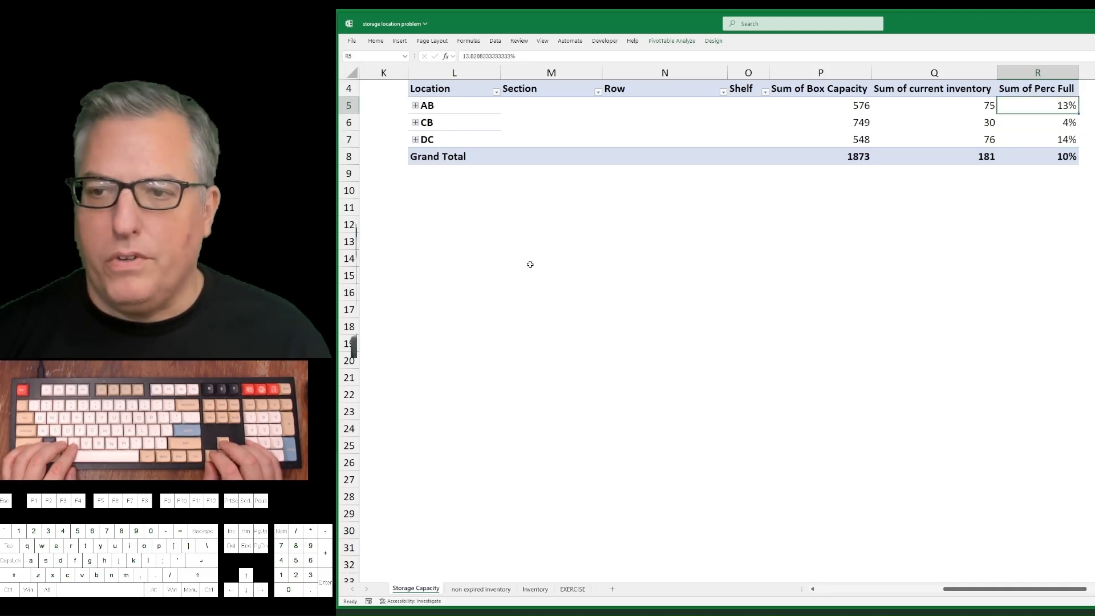
key("Left")
key("Left")
key("Left")
key("Left")
key("Left")
key("Left")
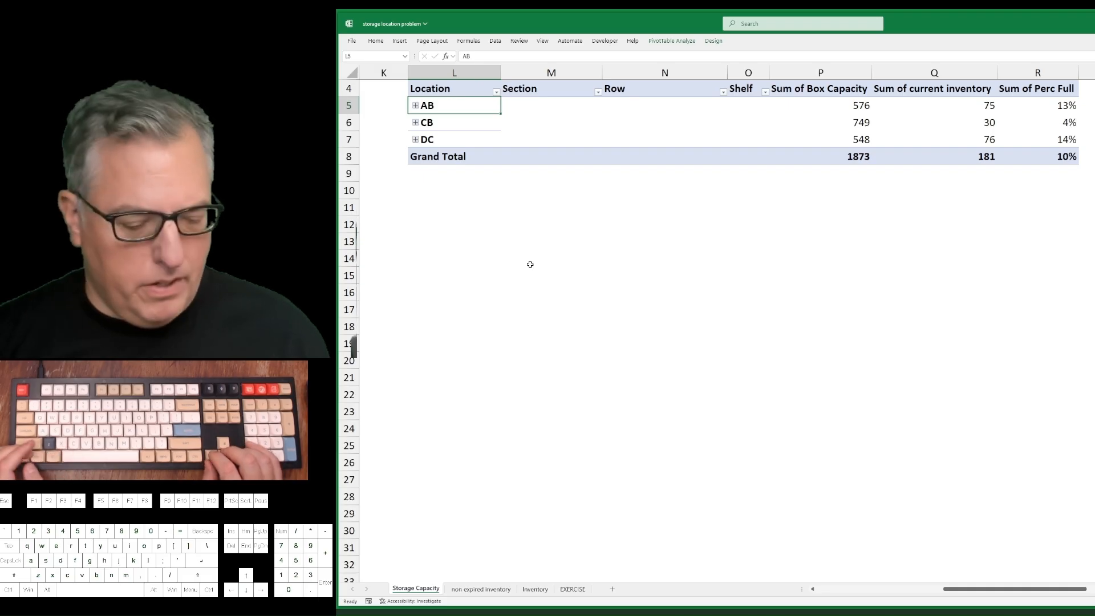
key("Down")
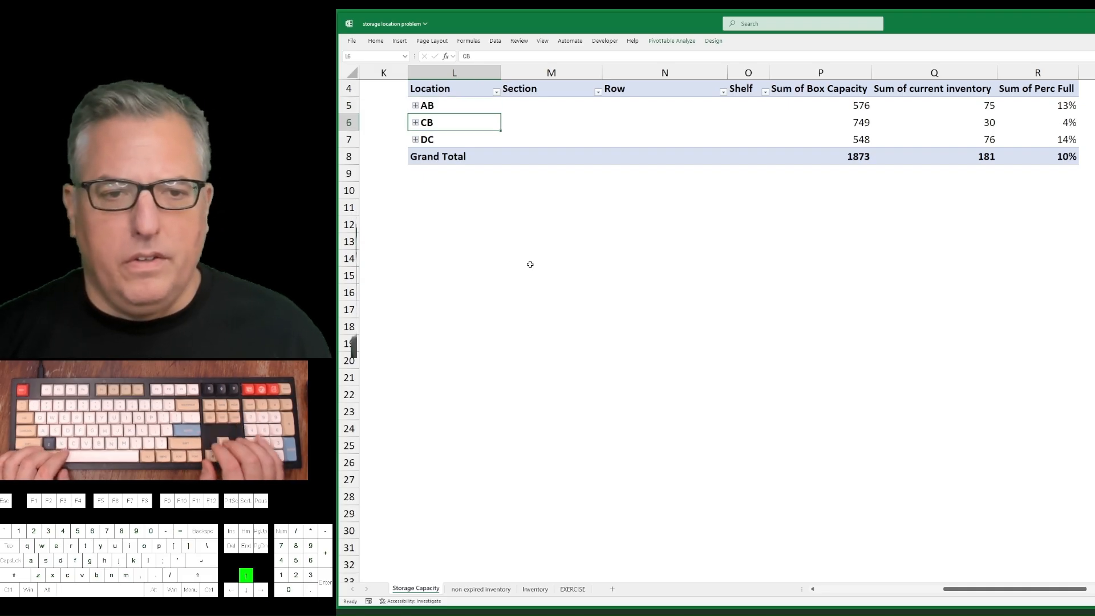
Expand location AB in the PivotTable to show its sections, rows and shelves.
key("Up")
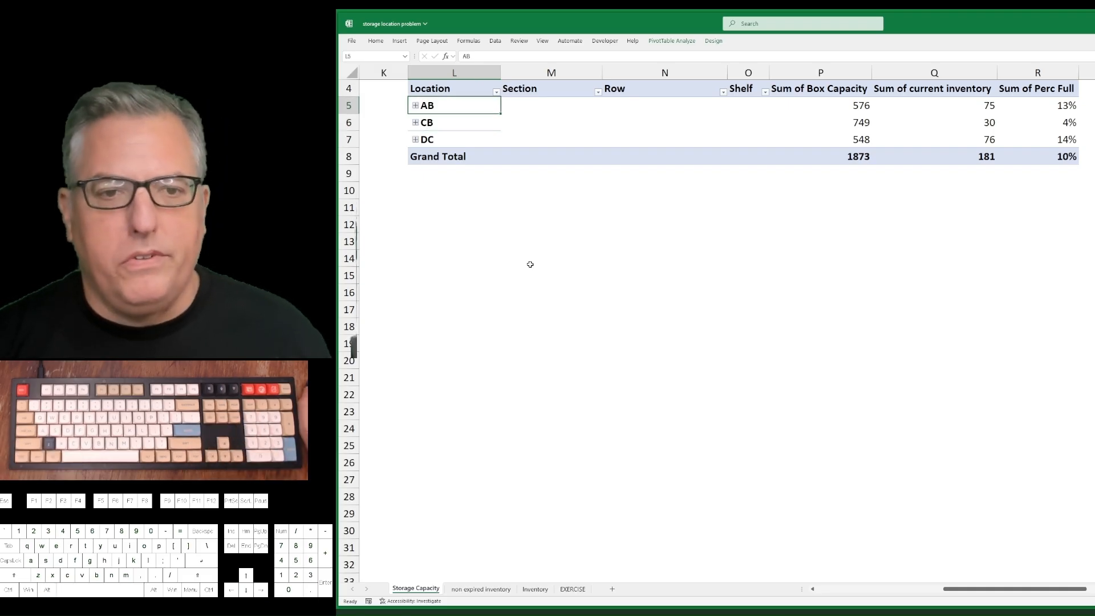
left_click(416, 106)
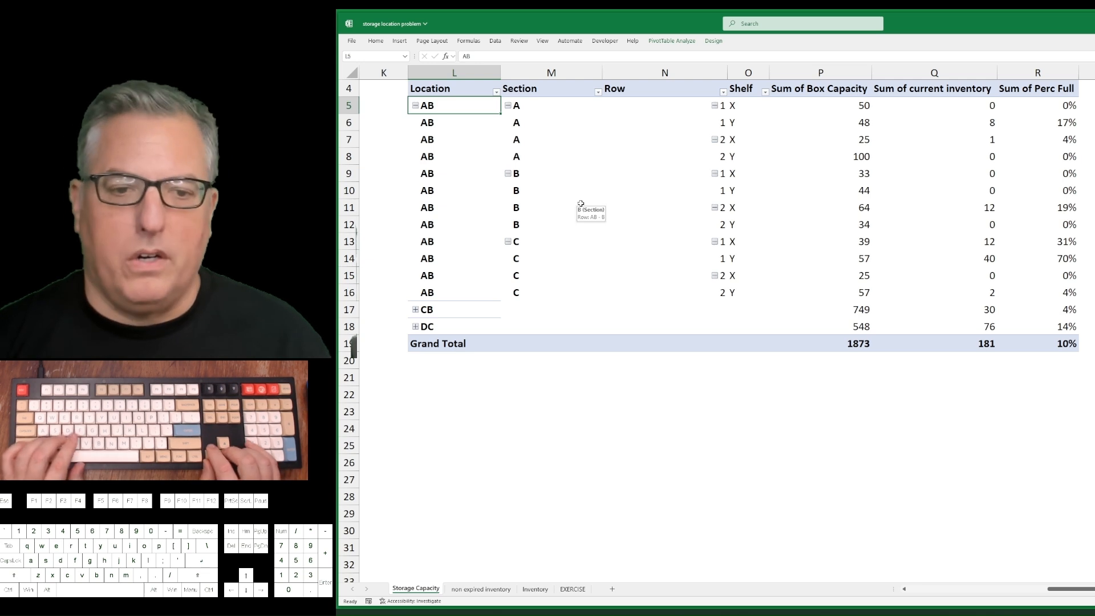
key("Right")
key("Right")
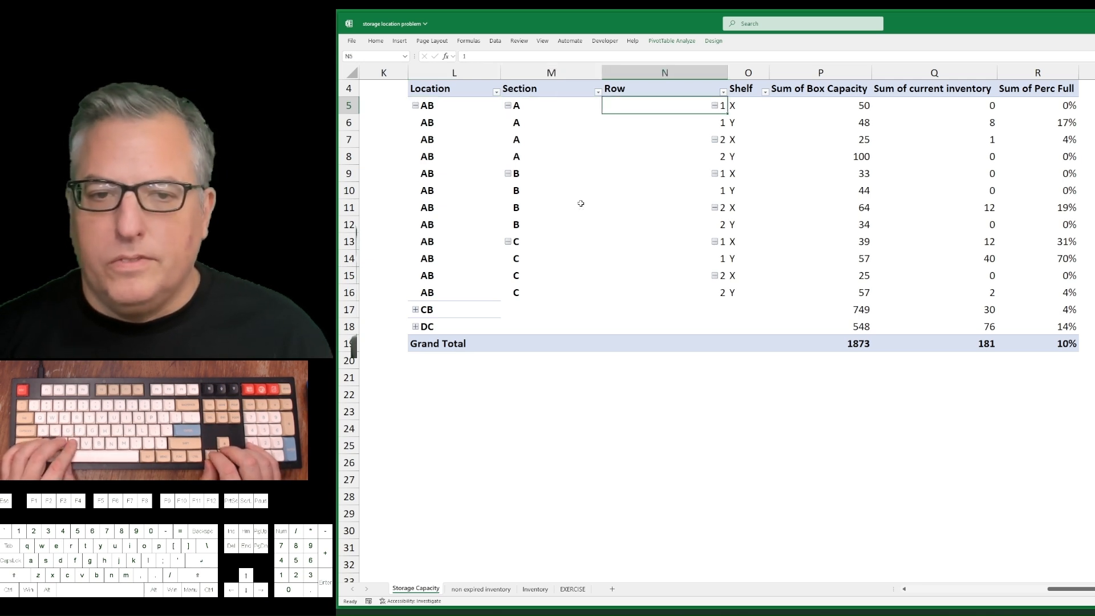
Collapse sections A, B and C of location AB so each section takes a single PivotTable line.
left_click(508, 106)
left_click(508, 122)
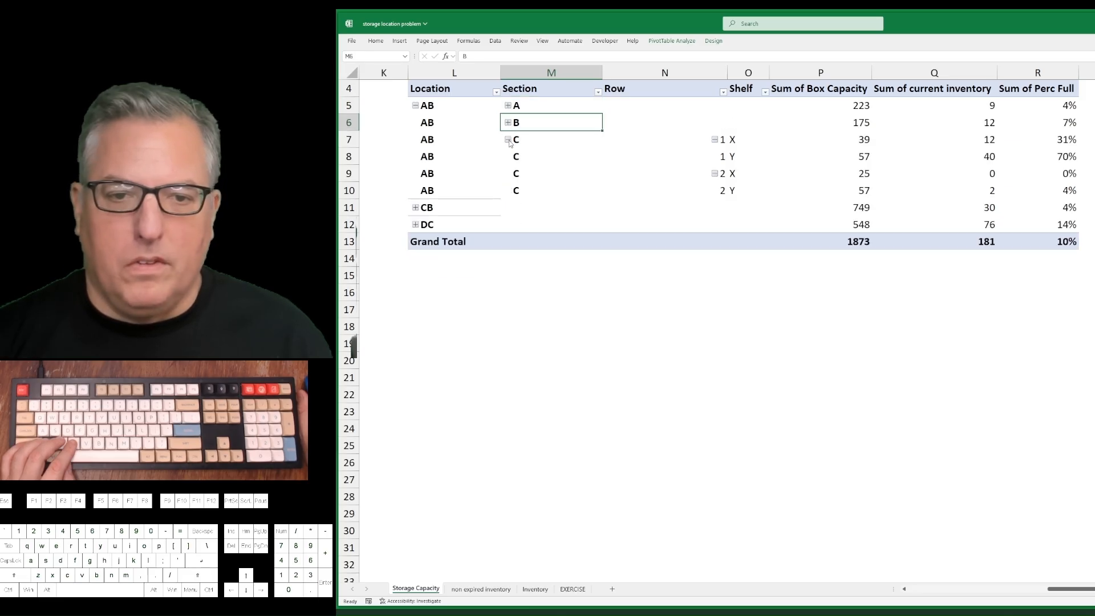
left_click(507, 140)
key("Up")
key("Up")
key("Left")
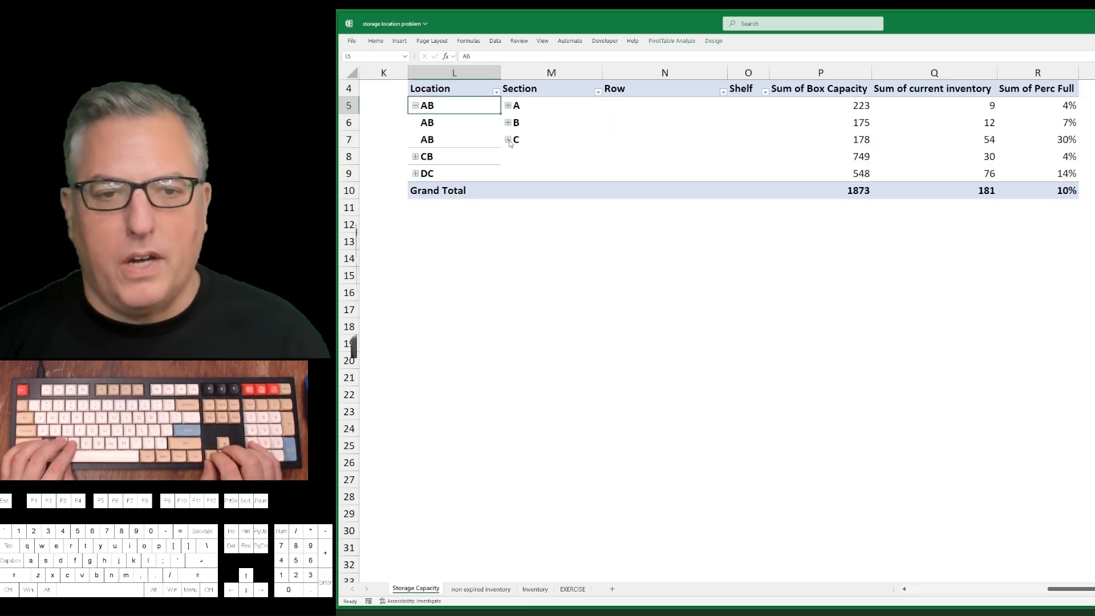
Compare the Sum of Perc Full values of sections A, B and C within location AB.
key("Down")
key("Down")
key("Up")
key("Up")
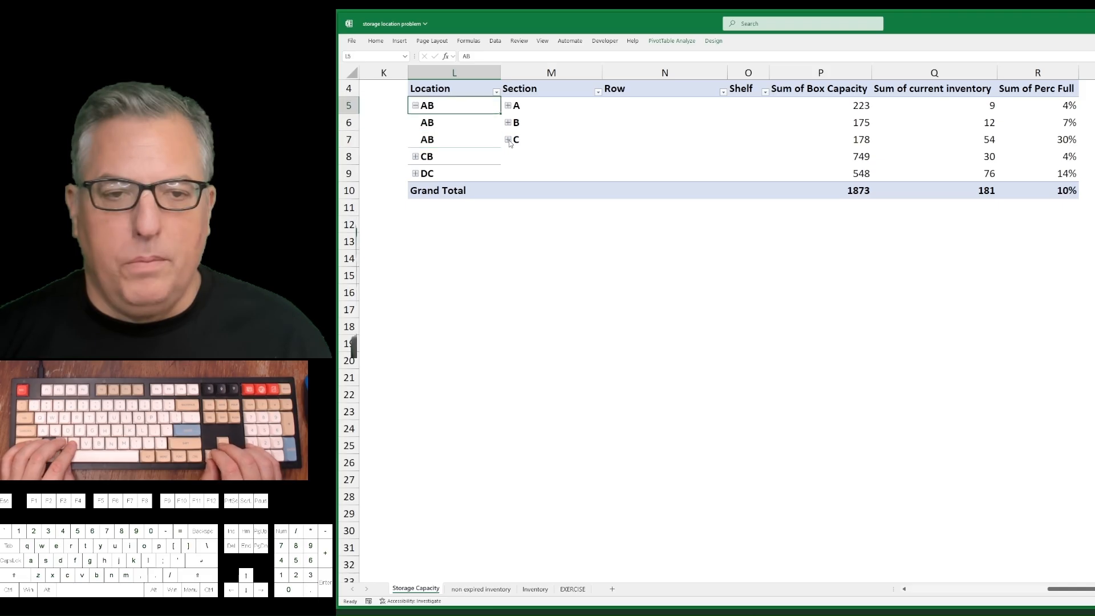
key("Down")
key("Down")
key("Right")
key("Right")
key("Right")
key("Right")
key("Right")
key("Right")
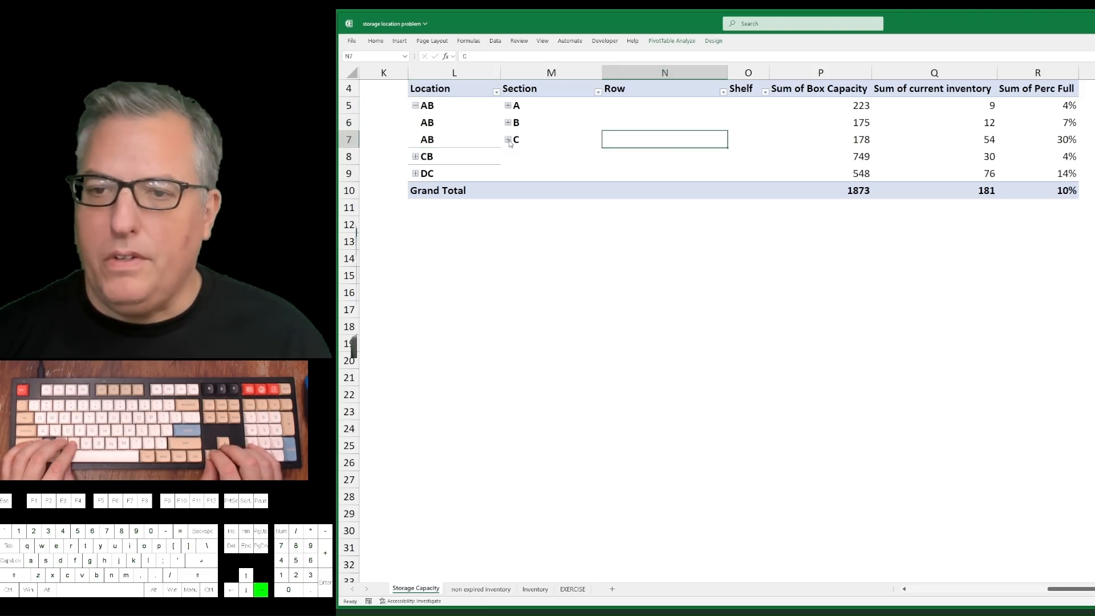
key("shift+Up")
key("shift+Up")
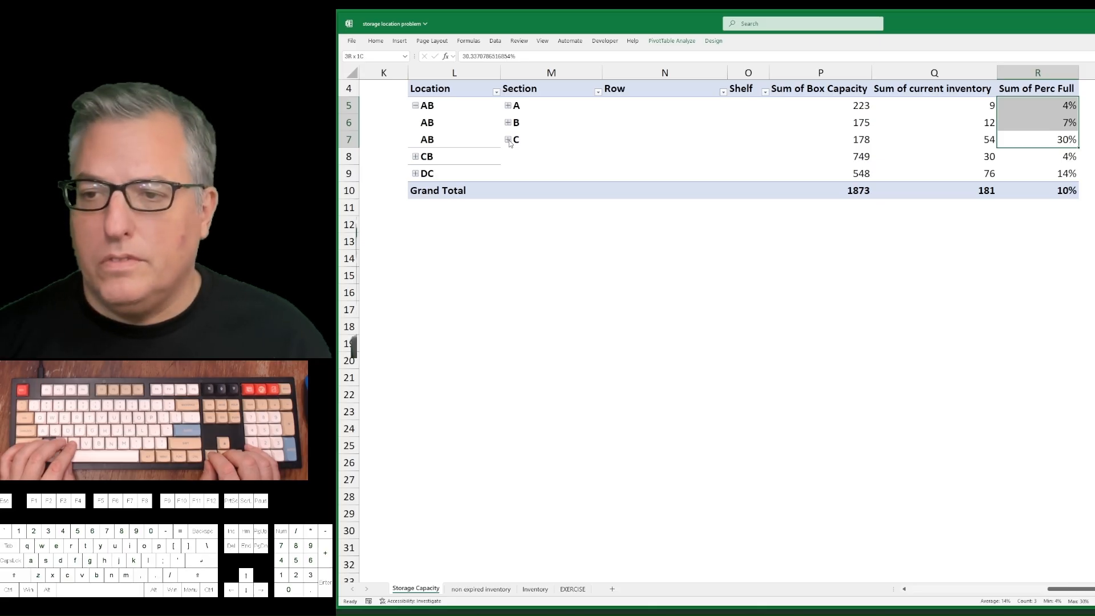
key("Left")
key("Left")
key("Left")
key("Left")
key("Left")
key("Left")
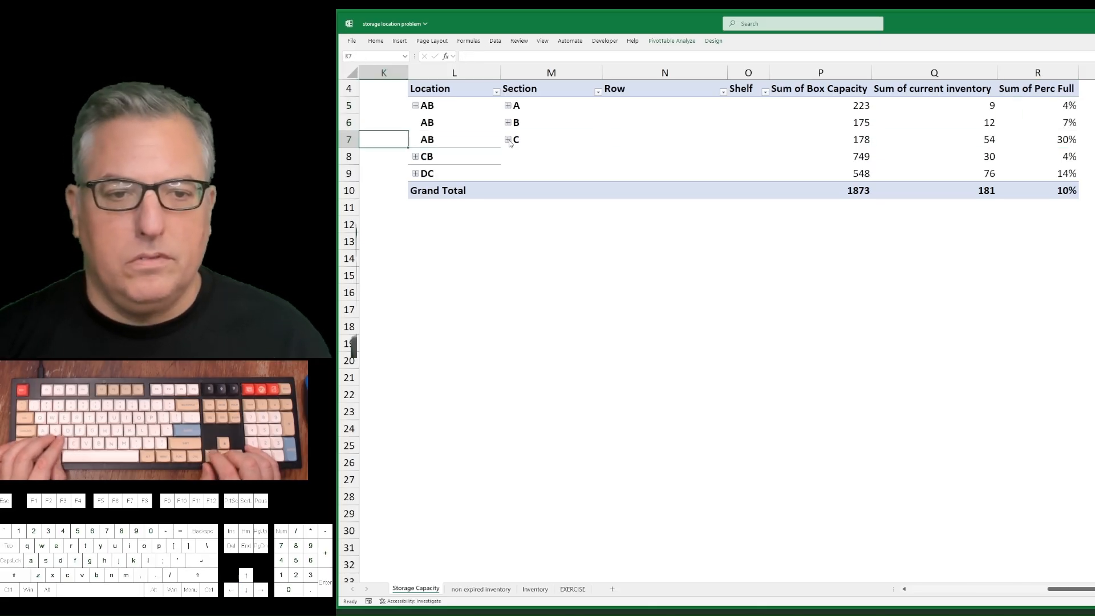
Expand locations CB and DC in the PivotTable to show their sections.
key("Down")
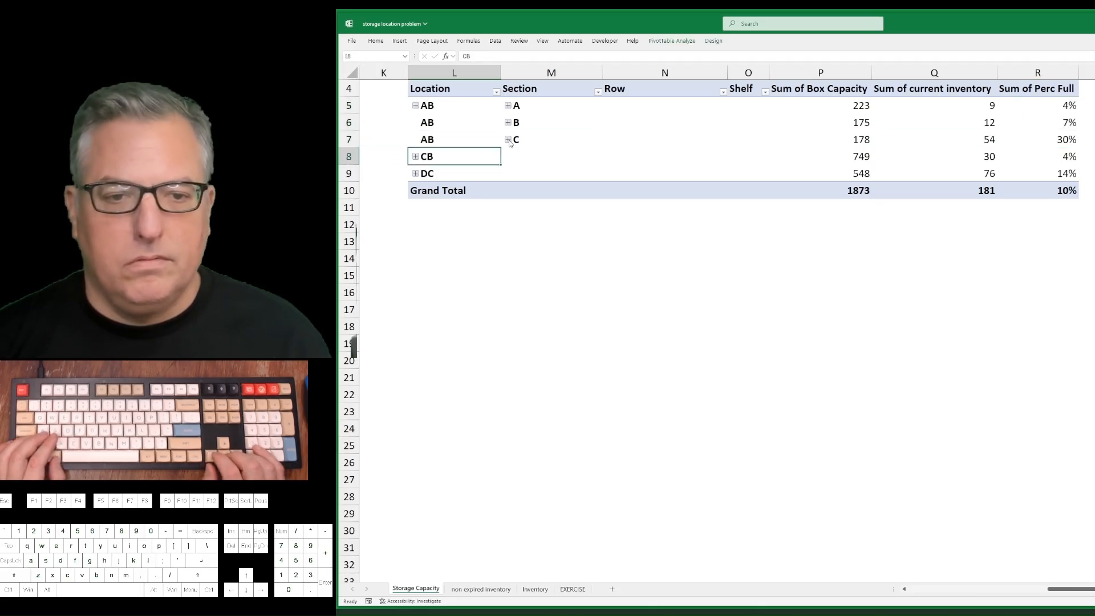
left_click(416, 157)
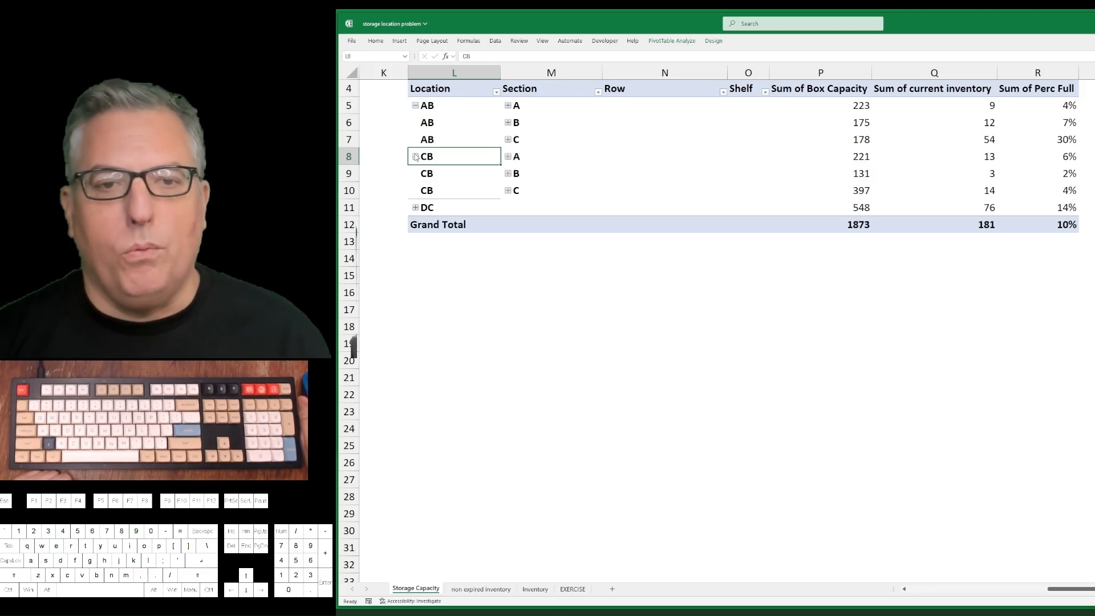
left_click(415, 208)
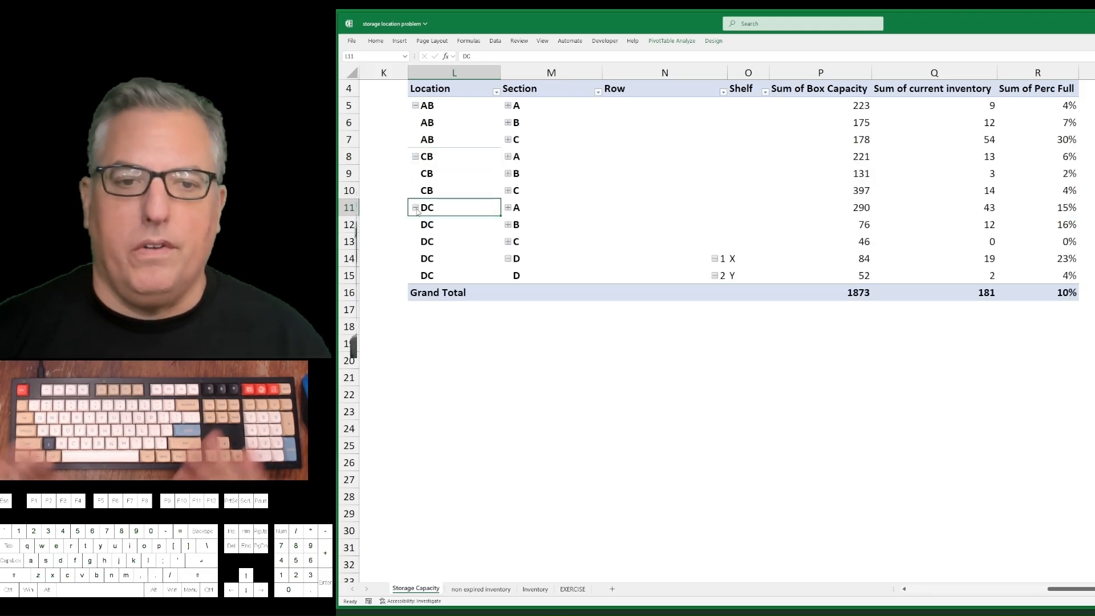
left_click(662, 275)
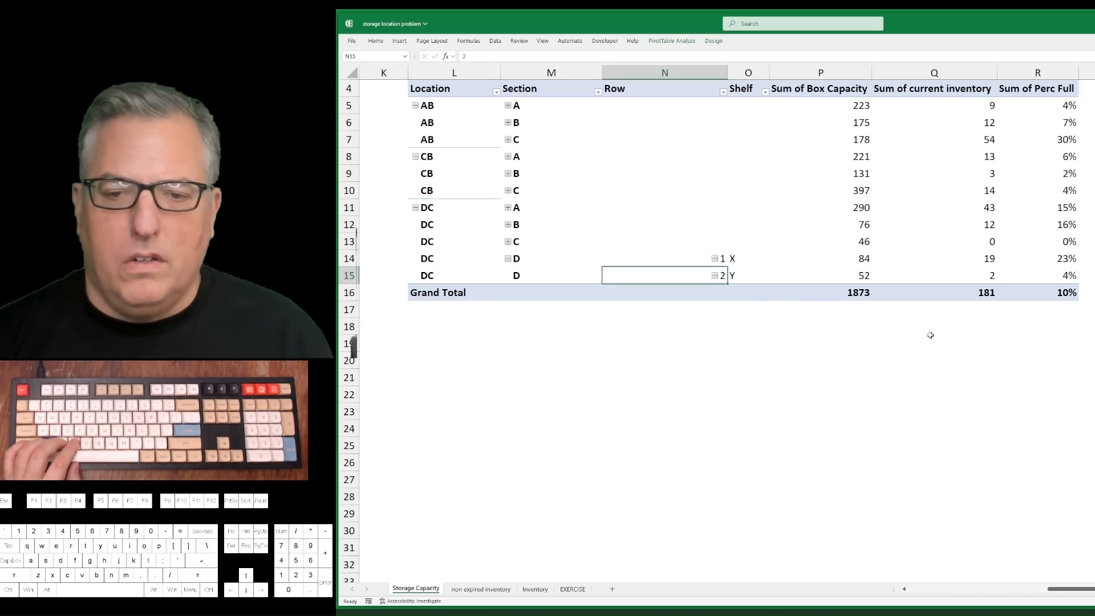
Examine the capacity, inventory and Perc Full values of location CB's sections by selecting L8:R10.
key("Up")
key("ctrl+Up")
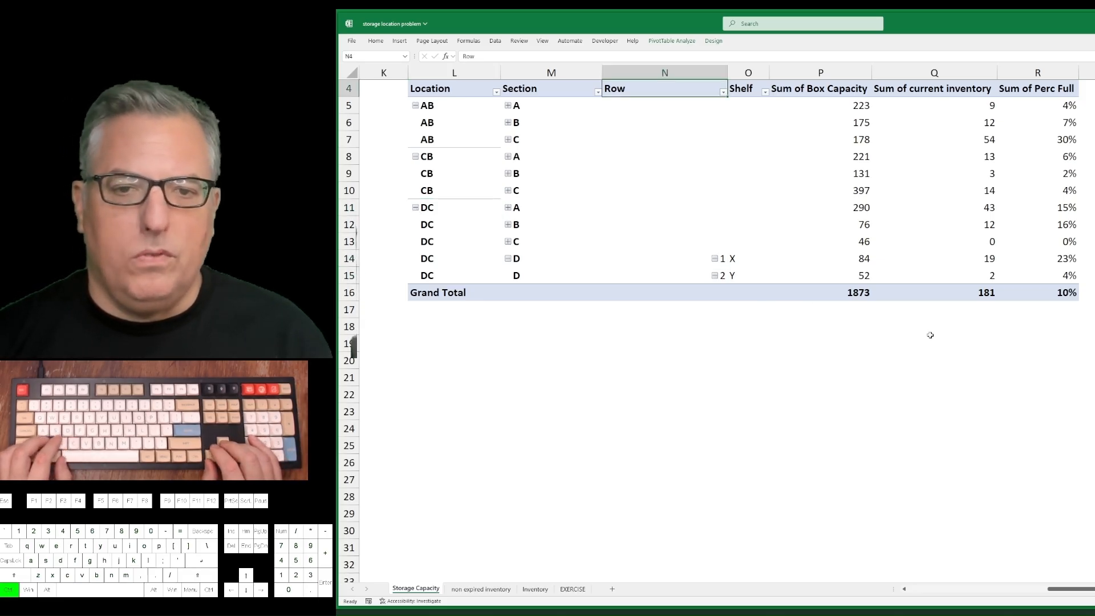
key("Left")
key("Left")
key("Down")
key("Down")
key("Down")
key("Down")
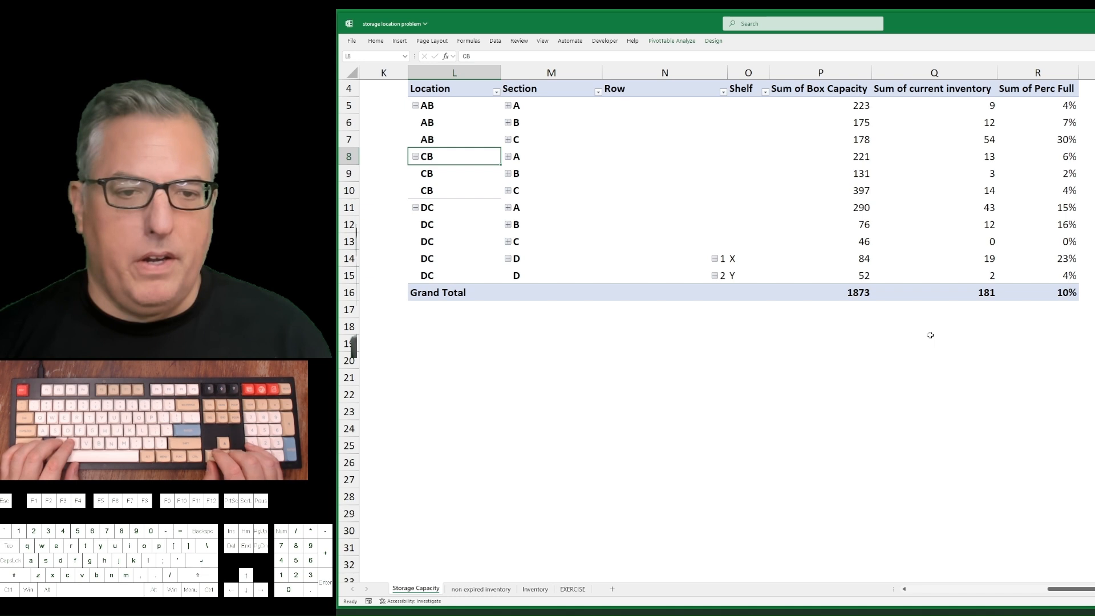
key("shift+Down")
key("shift+Down")
key("shift+Right")
key("shift+Right")
key("shift+Right")
key("shift+Right")
key("shift+Right")
key("shift+Right")
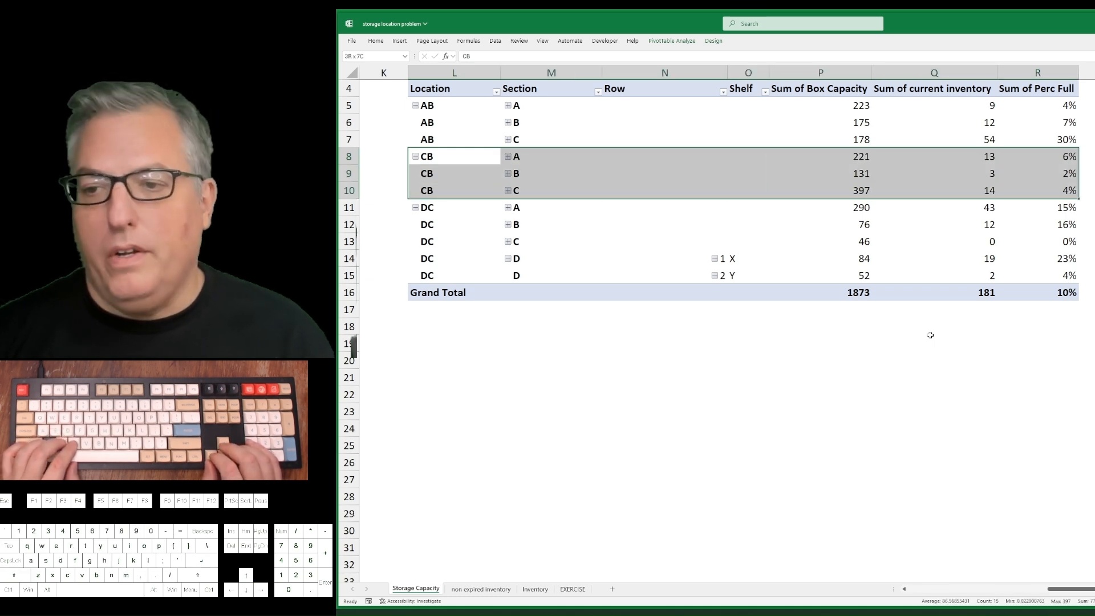
Examine the capacity, inventory and Perc Full values of location AB's sections by selecting L5:R7.
key("Up")
key("Up")
key("Up")
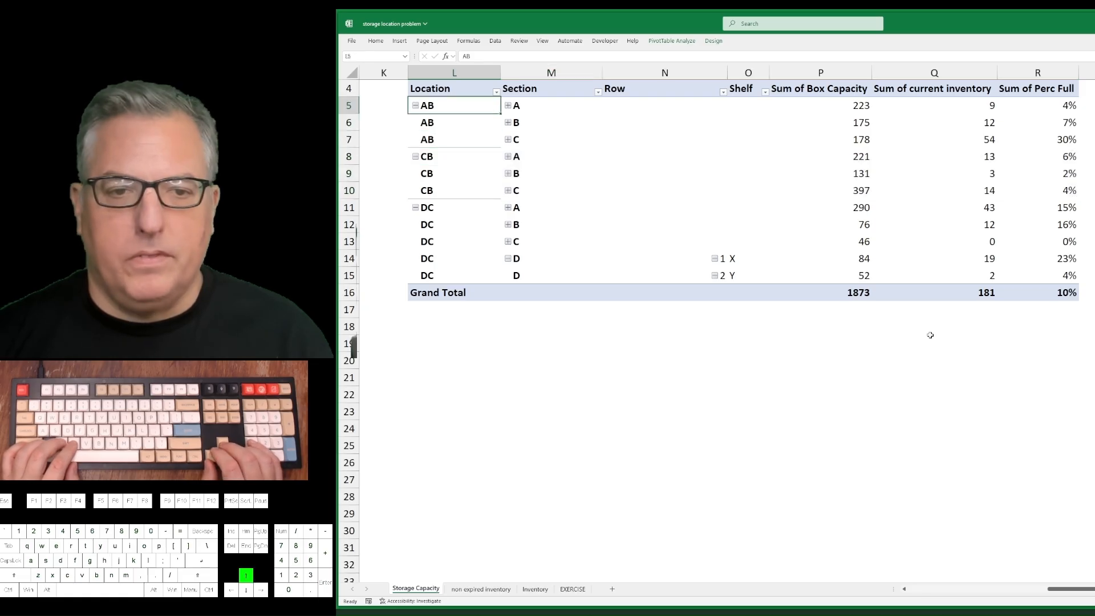
key("shift+Down")
key("shift+Down")
key("shift+Right")
key("shift+Right")
key("shift+Right")
key("shift+Right")
key("shift+Right")
key("shift+Right")
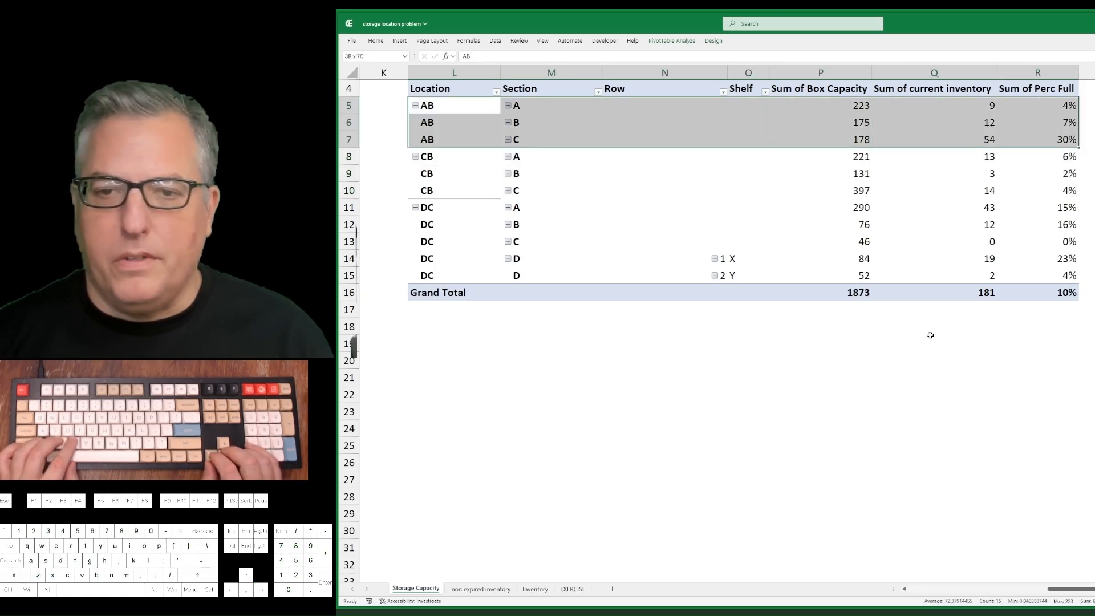
key("Right")
key("Right")
key("Right")
key("Right")
key("Right")
key("Left")
key("Left")
key("Left")
key("Left")
key("Left")
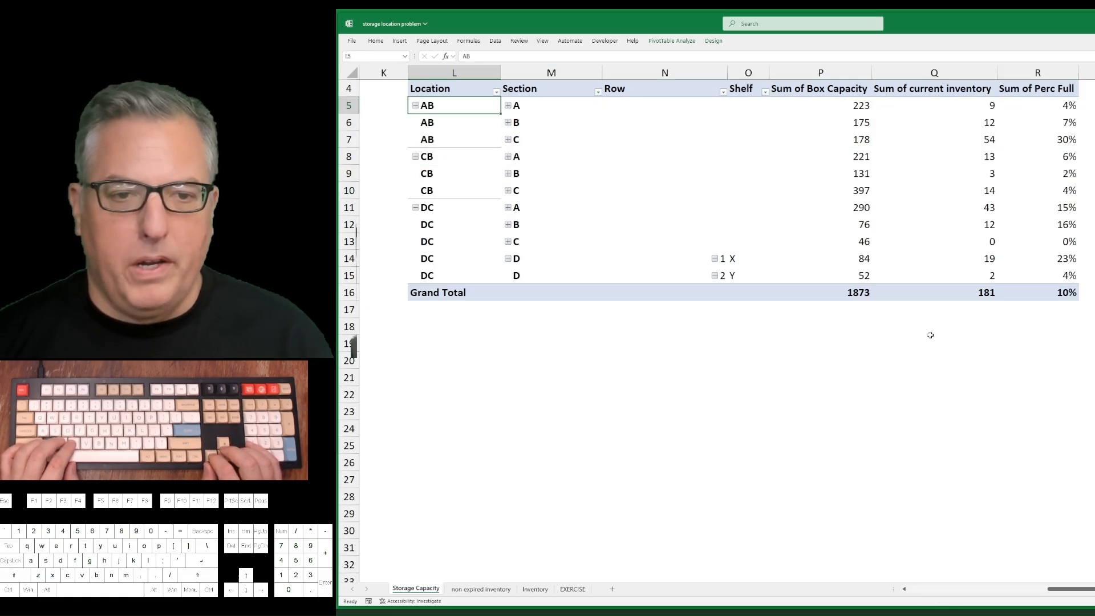
Compare the section lines of location AB with those of location CB as candidates for the reorganization.
key("shift+Down")
key("shift+Down")
key("Down")
key("Down")
key("Down")
key("shift+Down")
key("shift+Down")
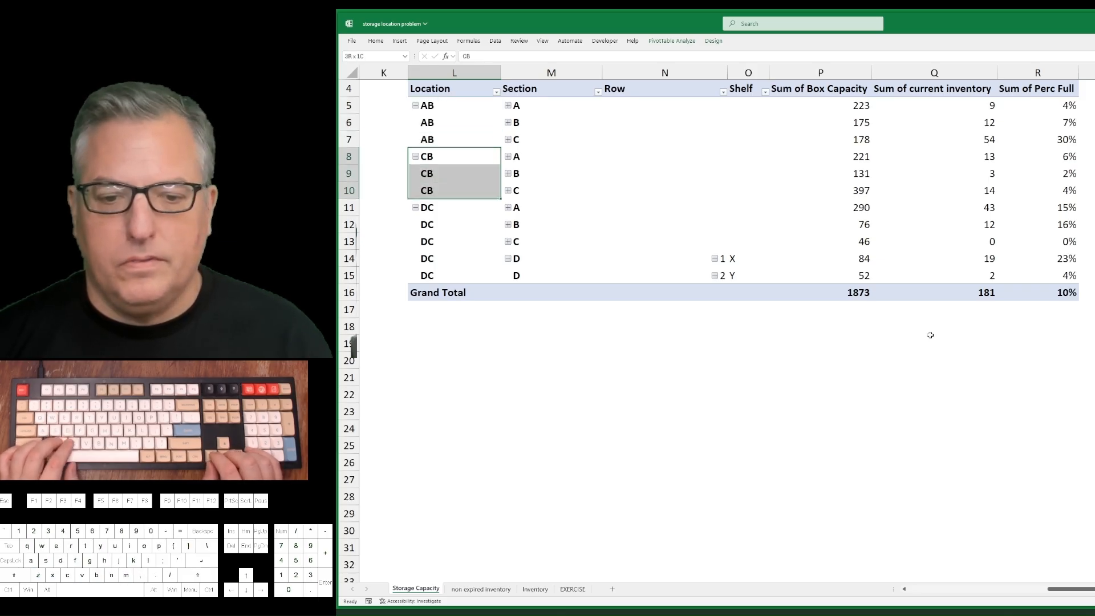
key("ctrl+Up")
key("ctrl+Up")
key("Down")
key("Down")
key("Down")
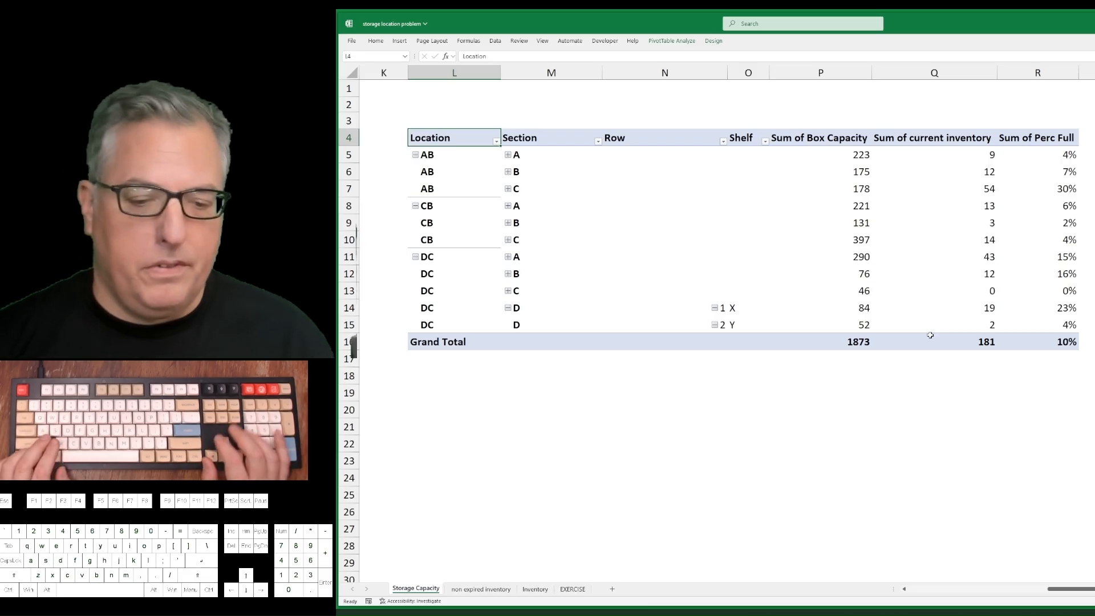
Go to the EXERCISE sheet and review the task list.
key("ctrl+Page_Down")
key("ctrl+Page_Down")
key("ctrl+Page_Down")
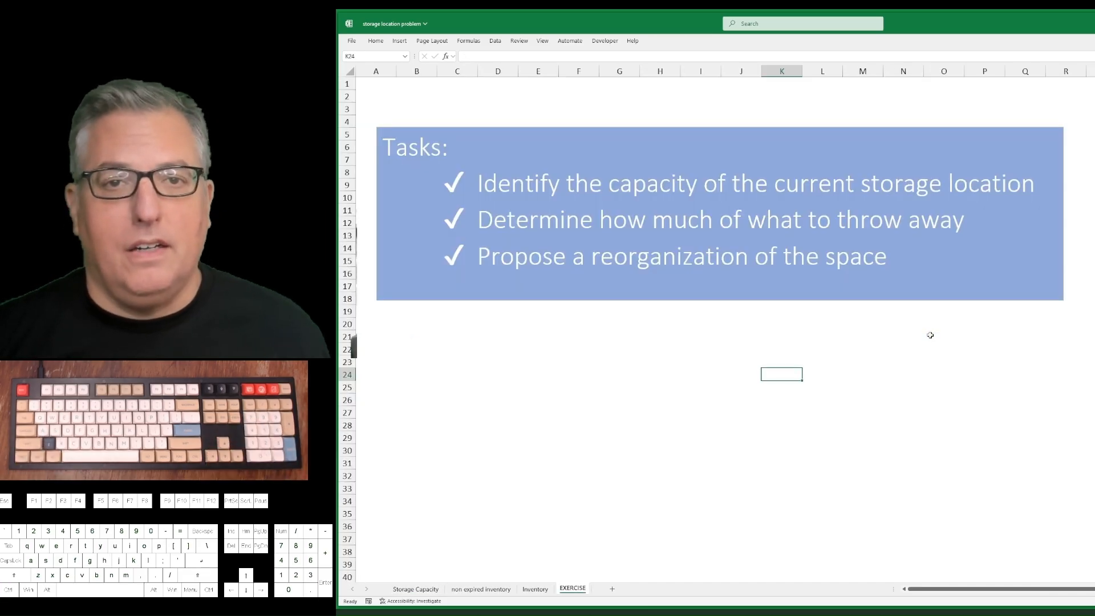